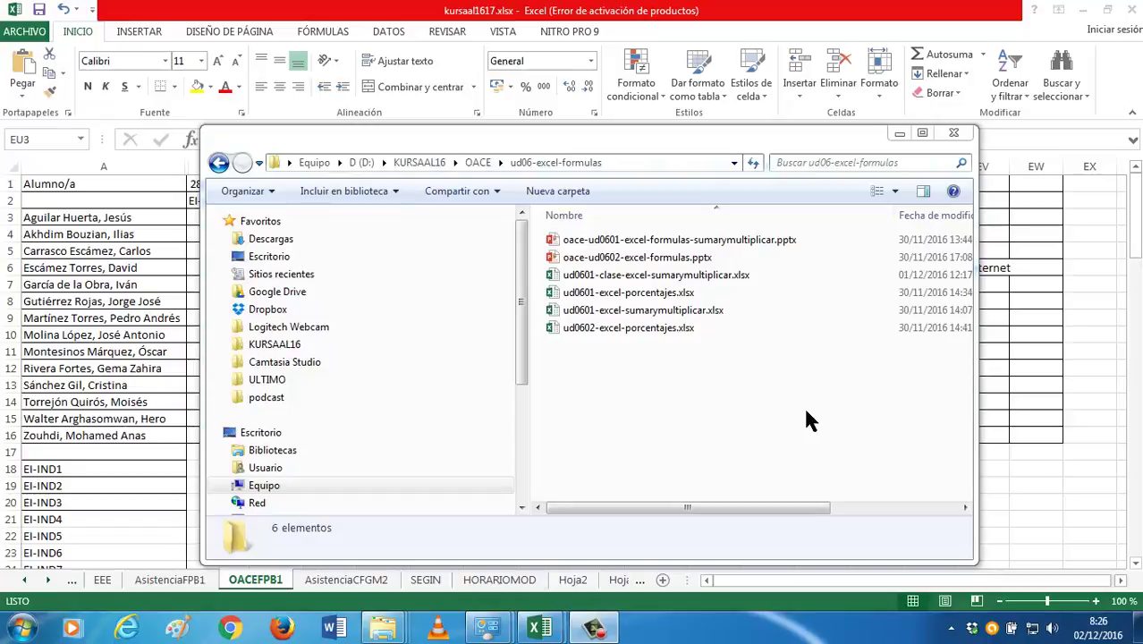
# Step: Copy oace-ud0602-excel-formulas.pptx and paste a duplicate into the same folder
pyautogui.click(622, 258)
pyautogui.moveTo(633, 270)
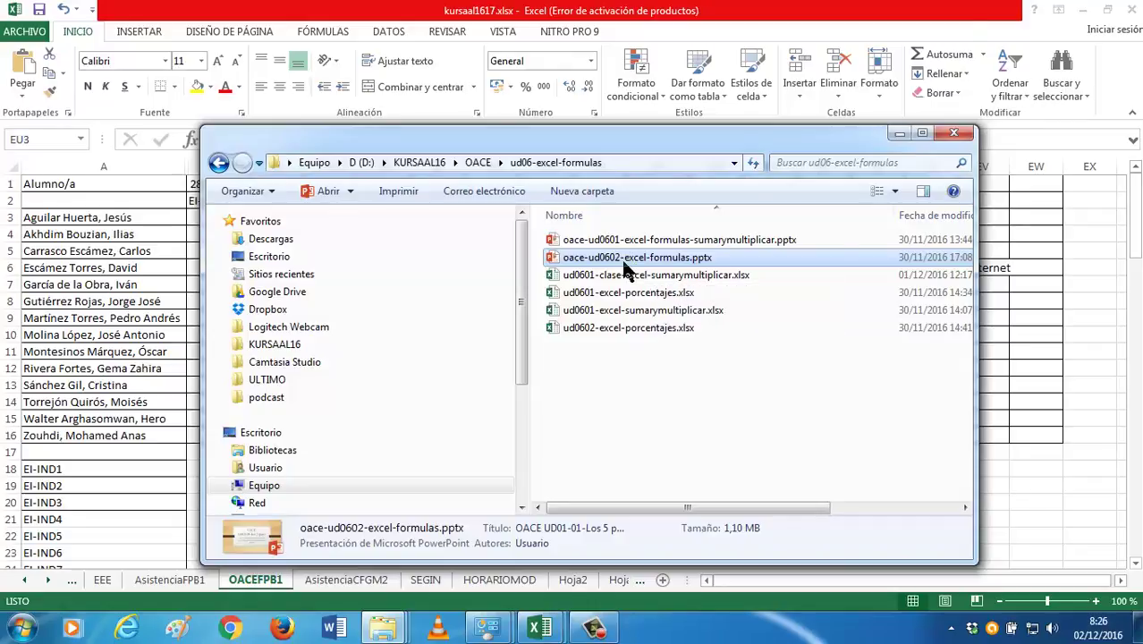
pyautogui.rightClick(626, 270)
pyautogui.click(683, 525)
pyautogui.click(632, 428)
pyautogui.rightClick(632, 438)
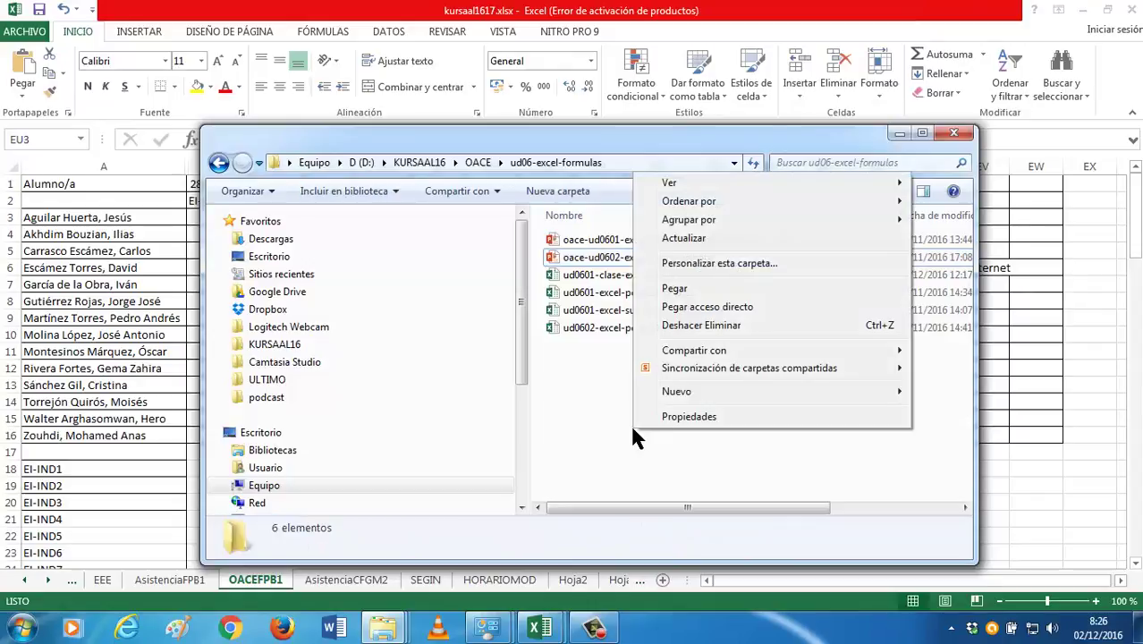
pyautogui.click(683, 290)
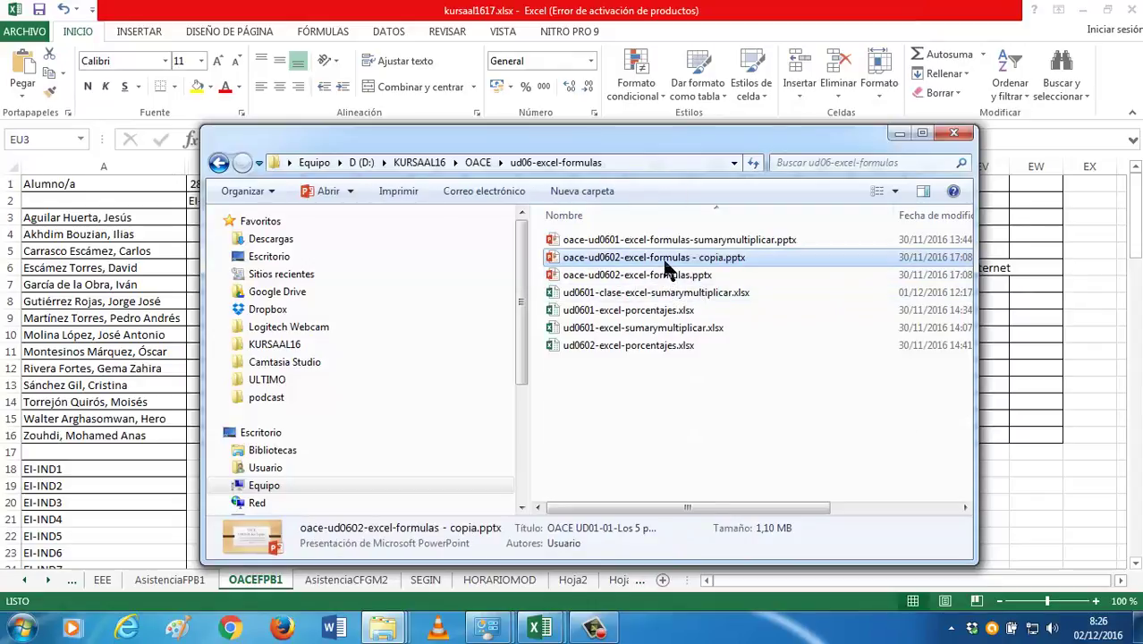
# Step: Rename the copy to oace-ud0603-excel-funciones.pptx and open it
pyautogui.rightClick(667, 264)
pyautogui.click(750, 586)
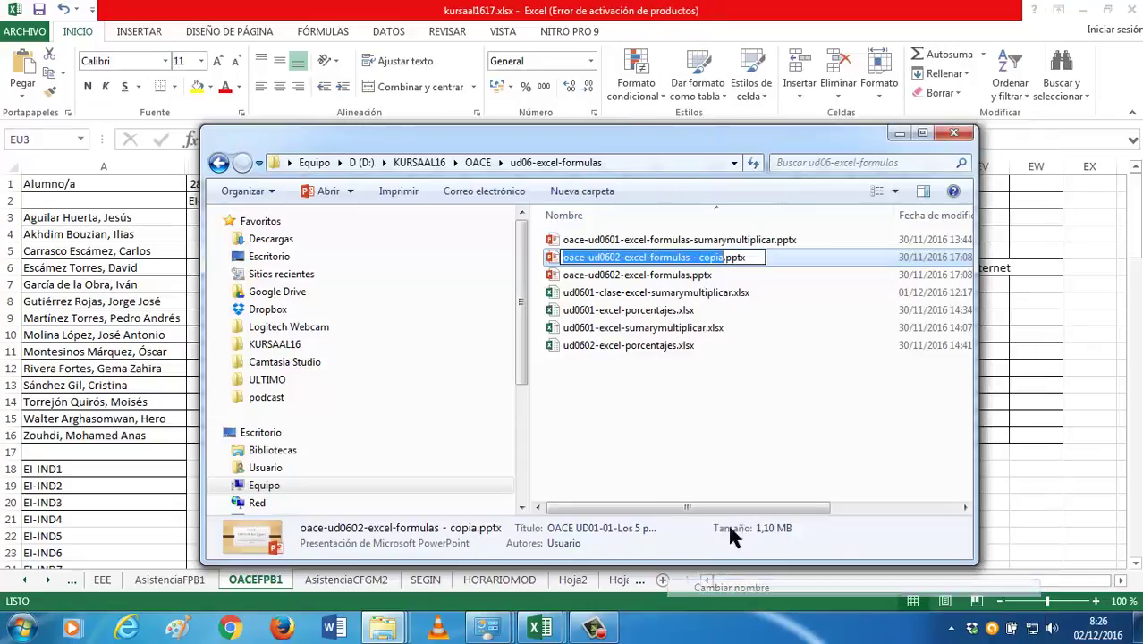
pyautogui.click(620, 258)
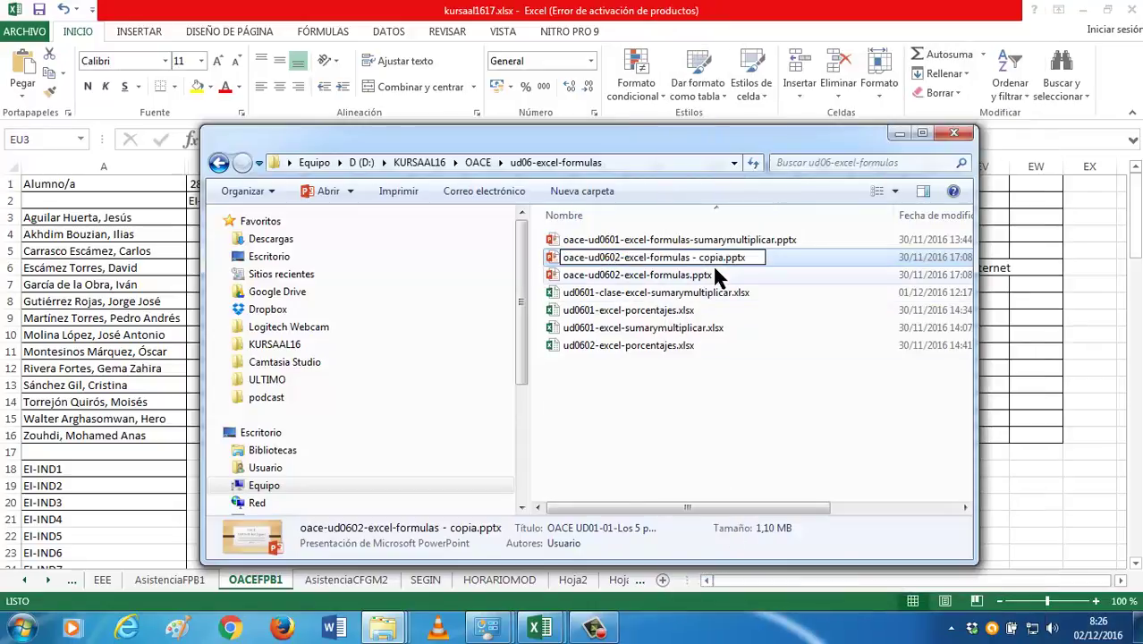
pyautogui.press('Delete')
pyautogui.write('3')
pyautogui.hotkey('ctrl', 'Right')
pyautogui.press('Right')
pyautogui.press('BackSpace')
pyautogui.press('BackSpace')
pyautogui.press('BackSpace')
pyautogui.press('BackSpace')
pyautogui.press('BackSpace')
pyautogui.press('BackSpace')
pyautogui.press('BackSpace')
pyautogui.press('BackSpace')
pyautogui.press('BackSpace')
pyautogui.press('BackSpace')
pyautogui.press('BackSpace')
pyautogui.press('BackSpace')
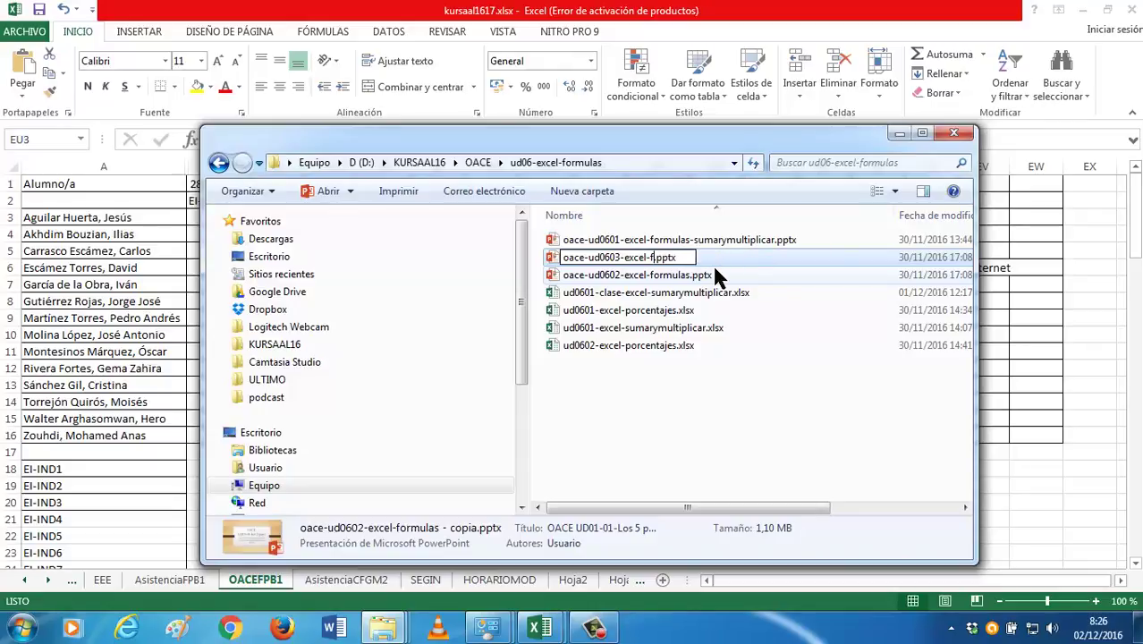
pyautogui.write('unciones')
pyautogui.press('Return')
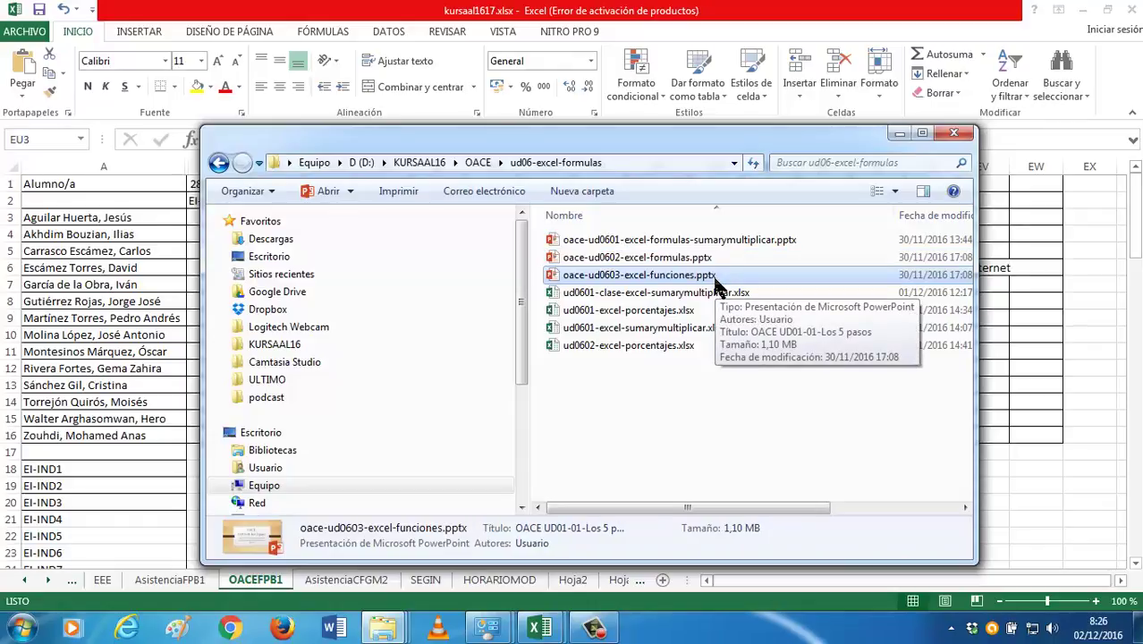
pyautogui.doubleClick(716, 278)
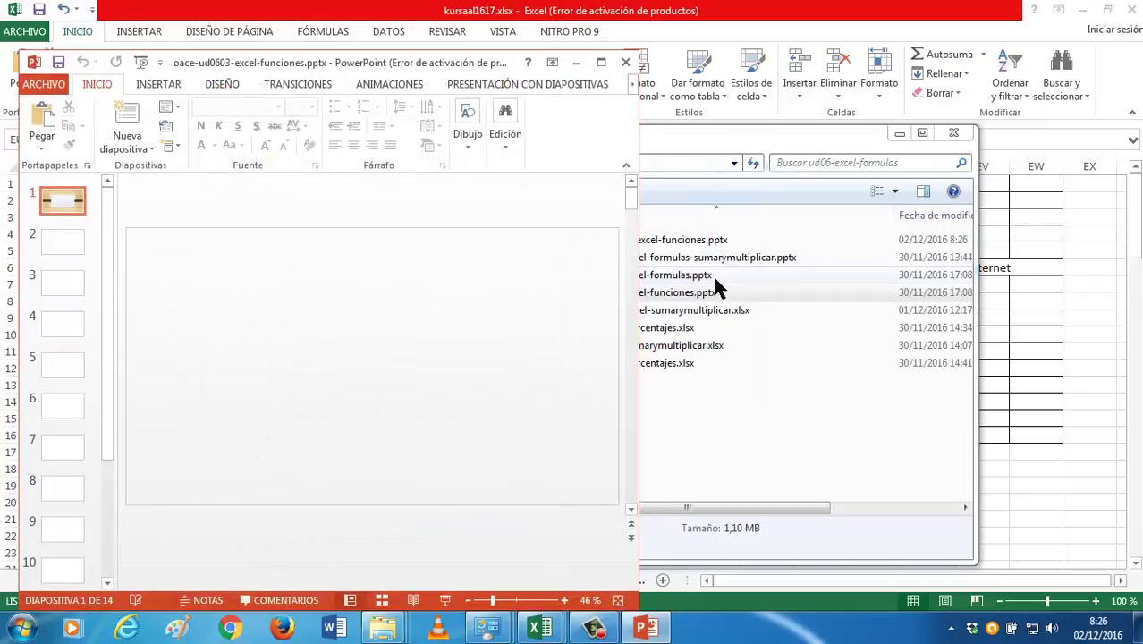
# Step: Maximize PowerPoint and change the cover title's unit number from 02 to 03
pyautogui.doubleClick(466, 63)
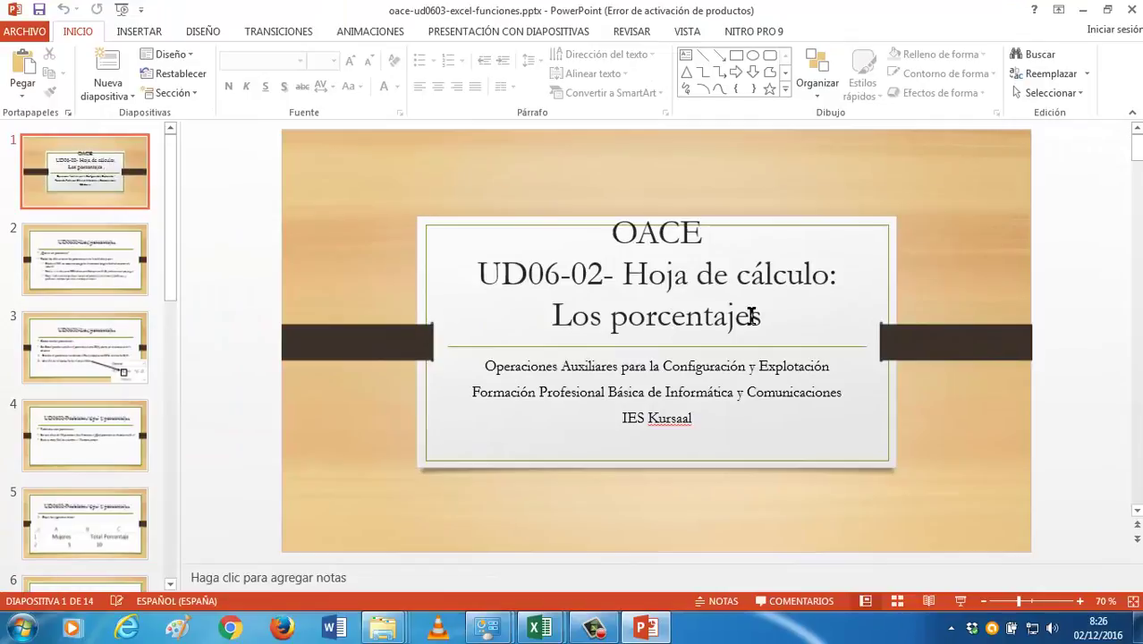
pyautogui.click(717, 314)
pyautogui.doubleClick(717, 314)
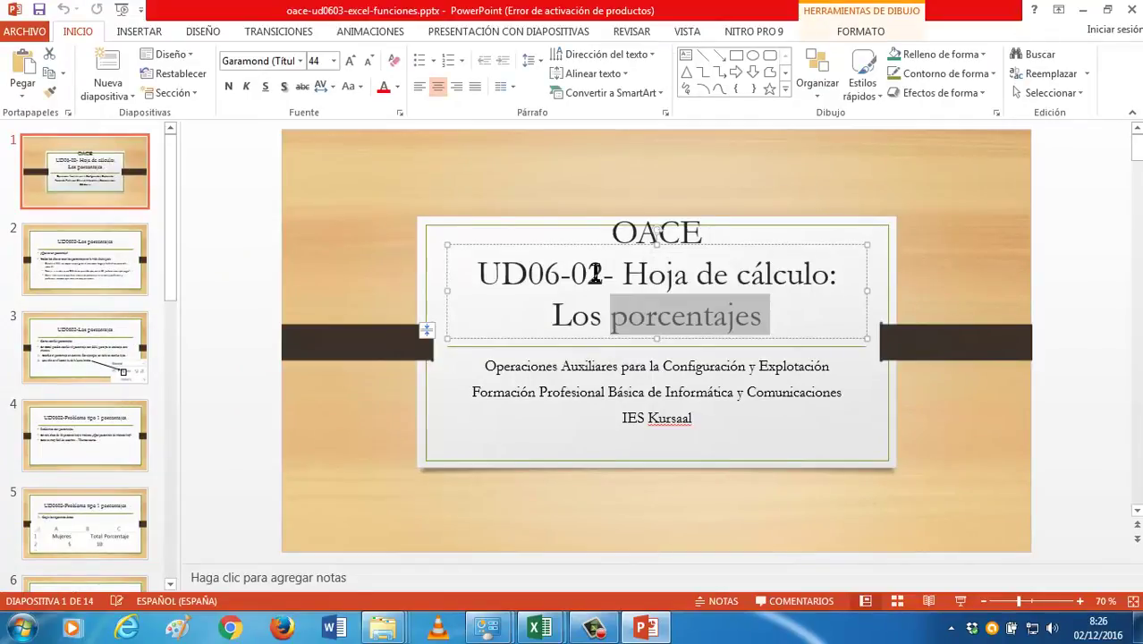
pyautogui.click(775, 478)
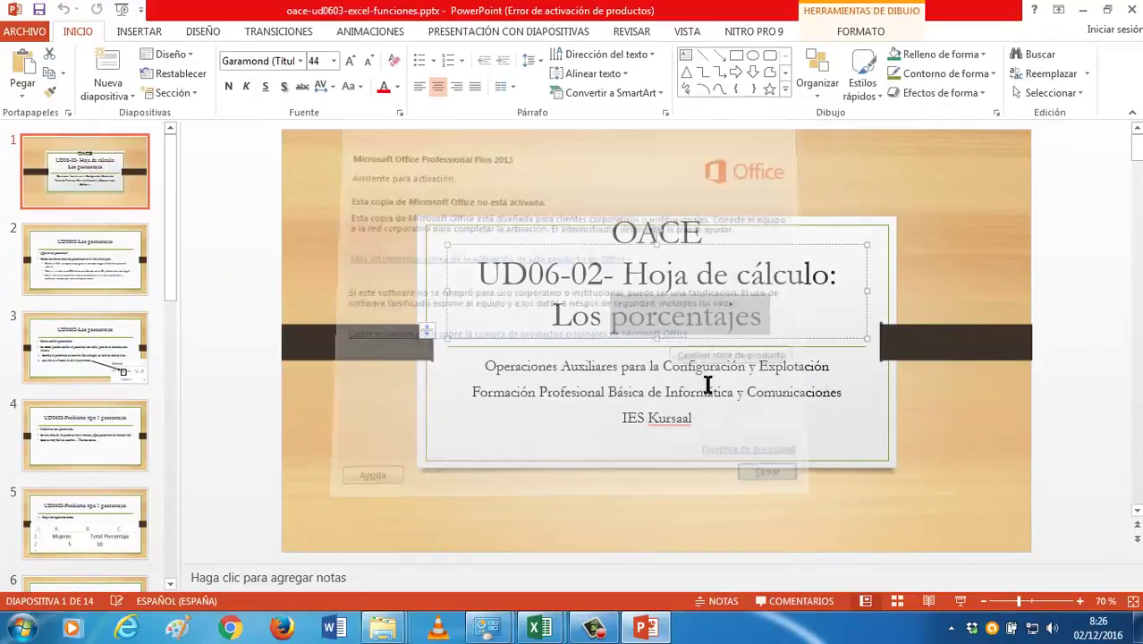
pyautogui.click(601, 278)
pyautogui.press('BackSpace')
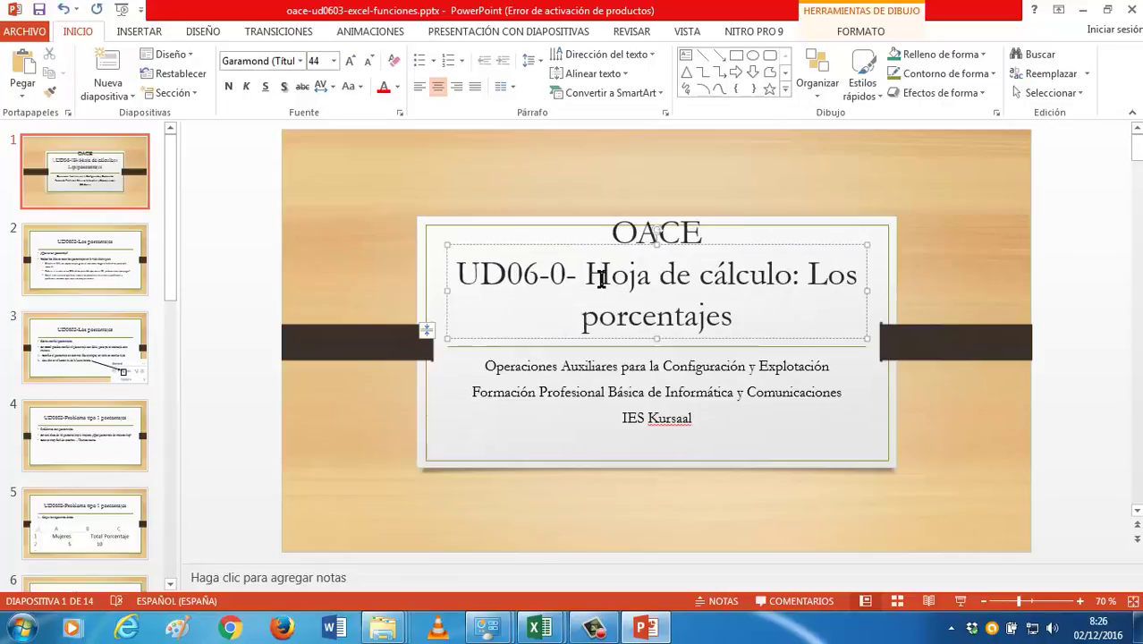
pyautogui.write('3')
# Step: Replace 'Los porcentajes' with 'Funciones' in the cover title
pyautogui.doubleClick(754, 318)
pyautogui.keyDown('shift'); pyautogui.click(566, 328); pyautogui.keyUp('shift')
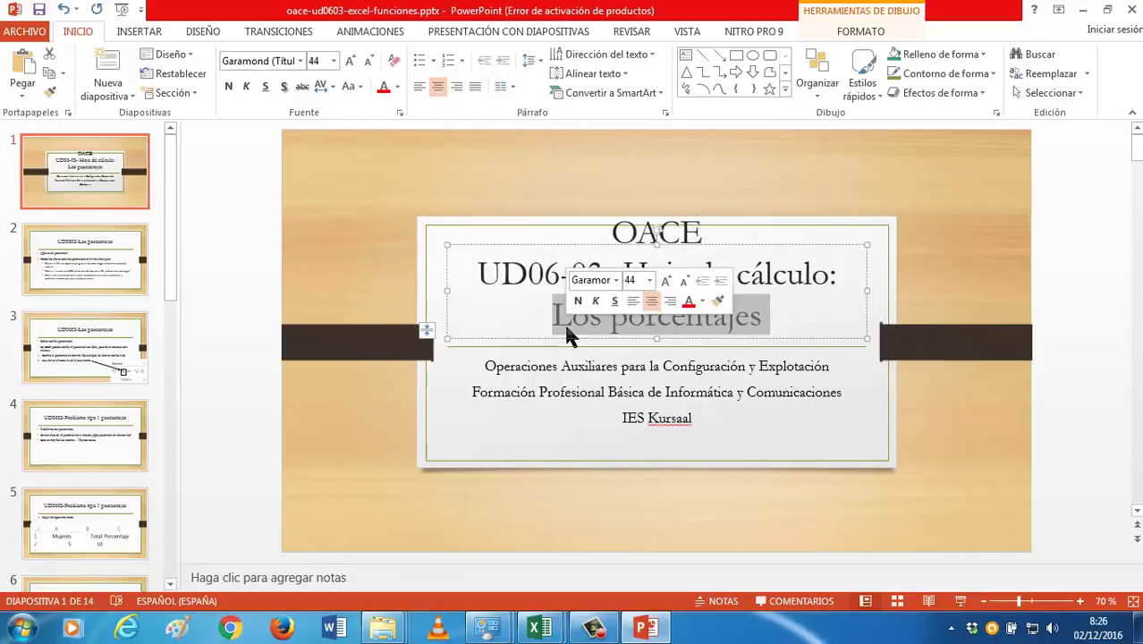
pyautogui.write('Funciones')
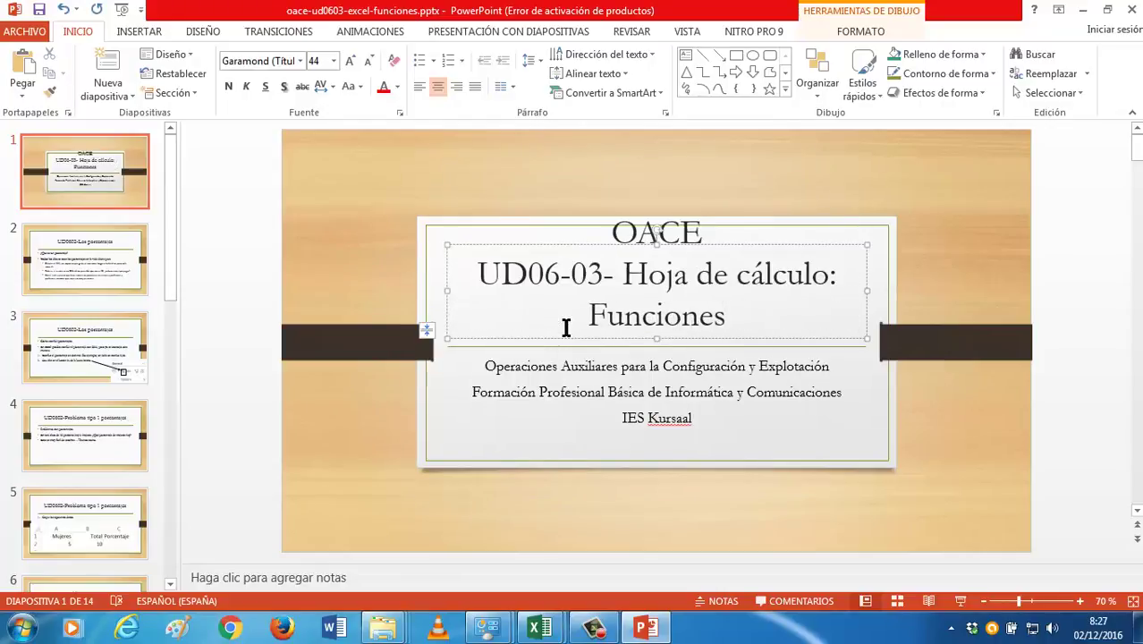
pyautogui.click(143, 354)
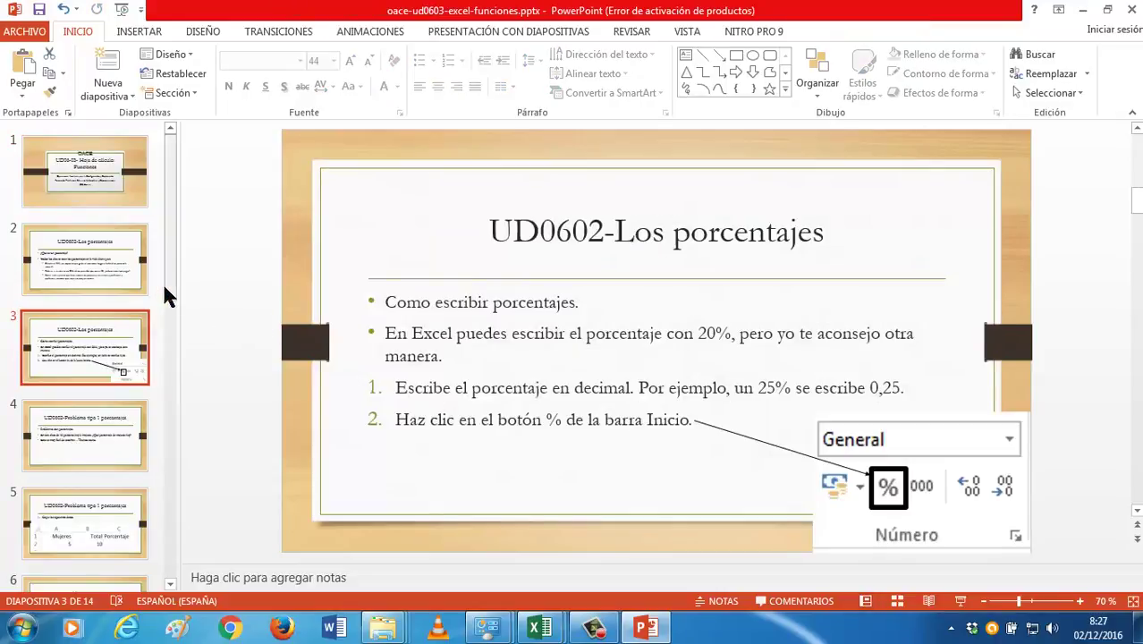
# Step: Delete slides 4 through 14 from the deck
pyautogui.click(60, 439)
pyautogui.scroll(-1, 168, 515)
pyautogui.scroll(-5, 170, 528)
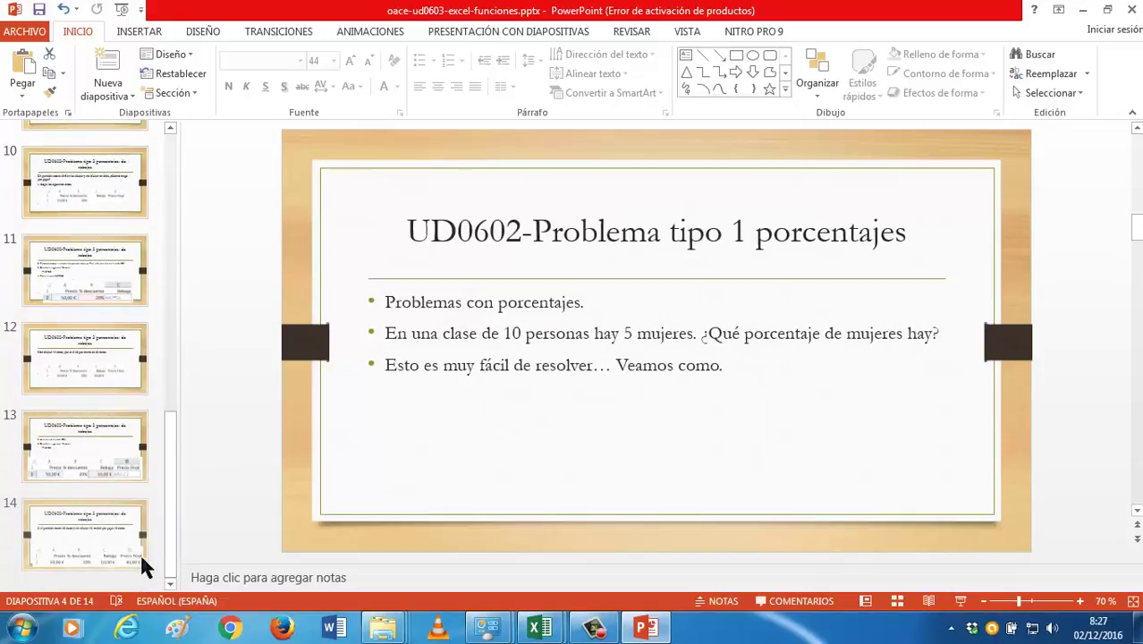
pyautogui.keyDown('shift'); pyautogui.click(124, 532); pyautogui.keyUp('shift')
pyautogui.press('Delete')
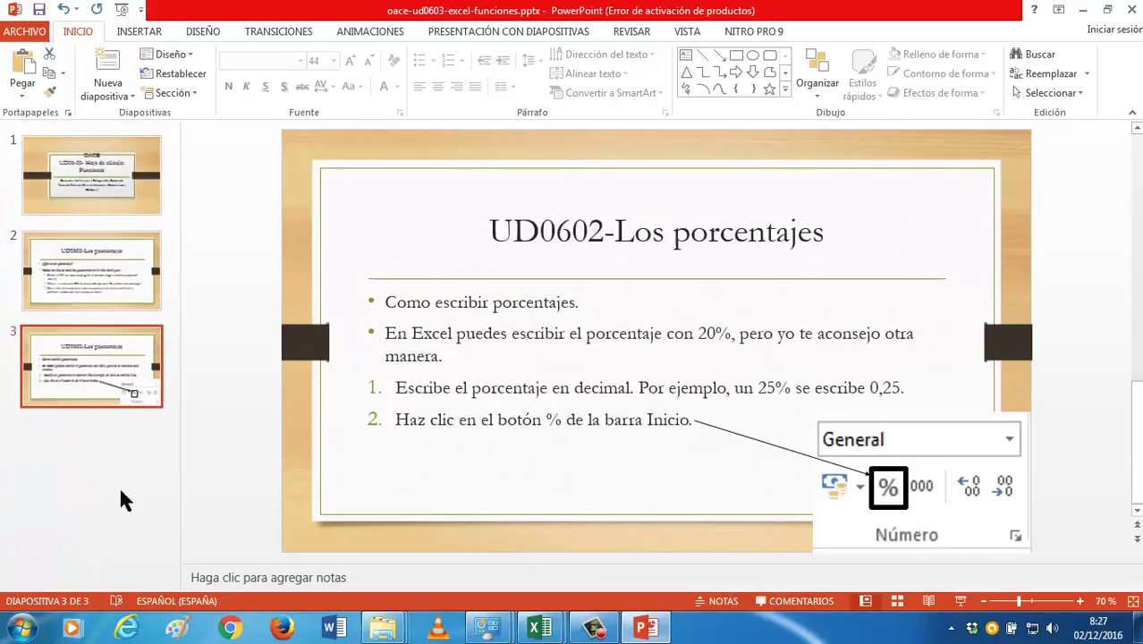
# Step: Retitle slide 2 as 'UD0603-¿Qué es una función?' and select its old bullet text
pyautogui.click(122, 252)
pyautogui.click(584, 240)
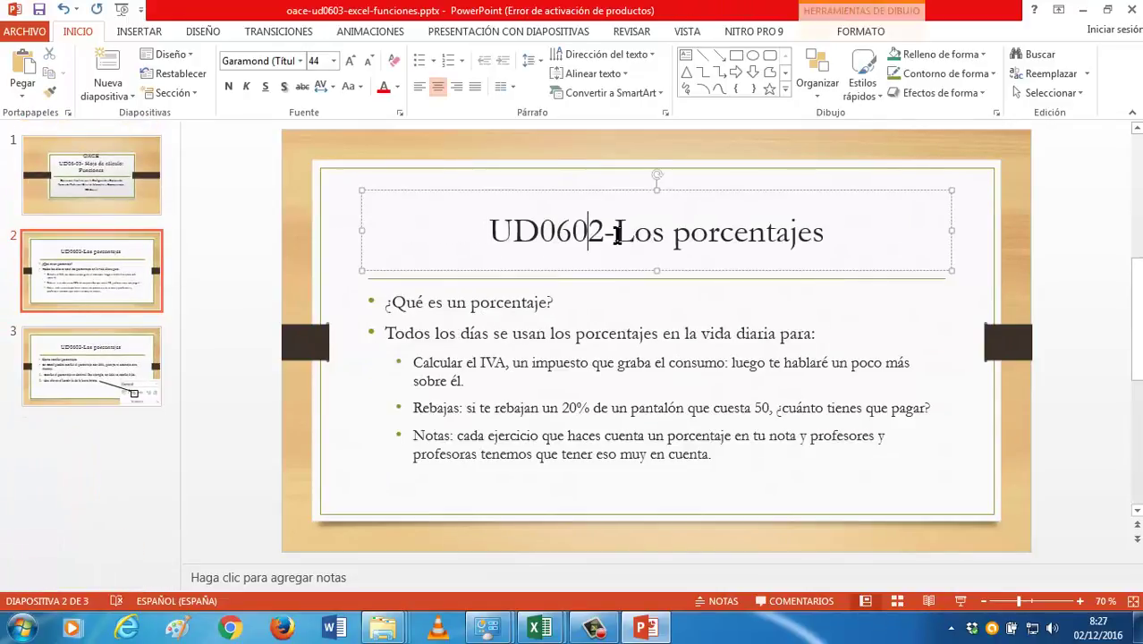
pyautogui.press('Delete')
pyautogui.write('3')
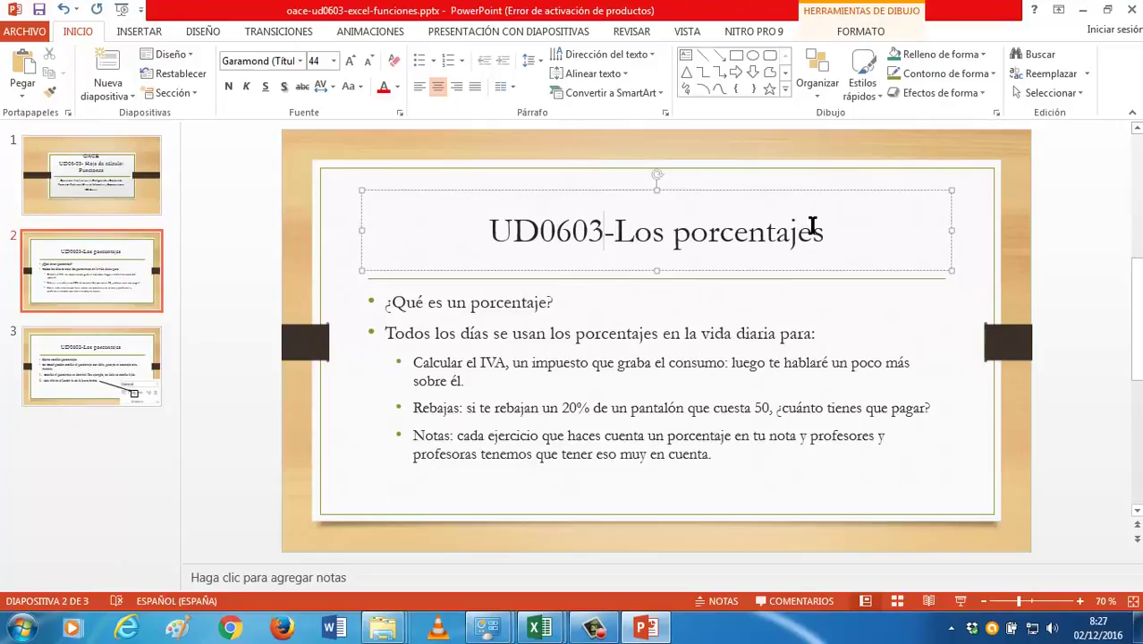
pyautogui.moveTo(819, 230); pyautogui.dragTo(640, 235)
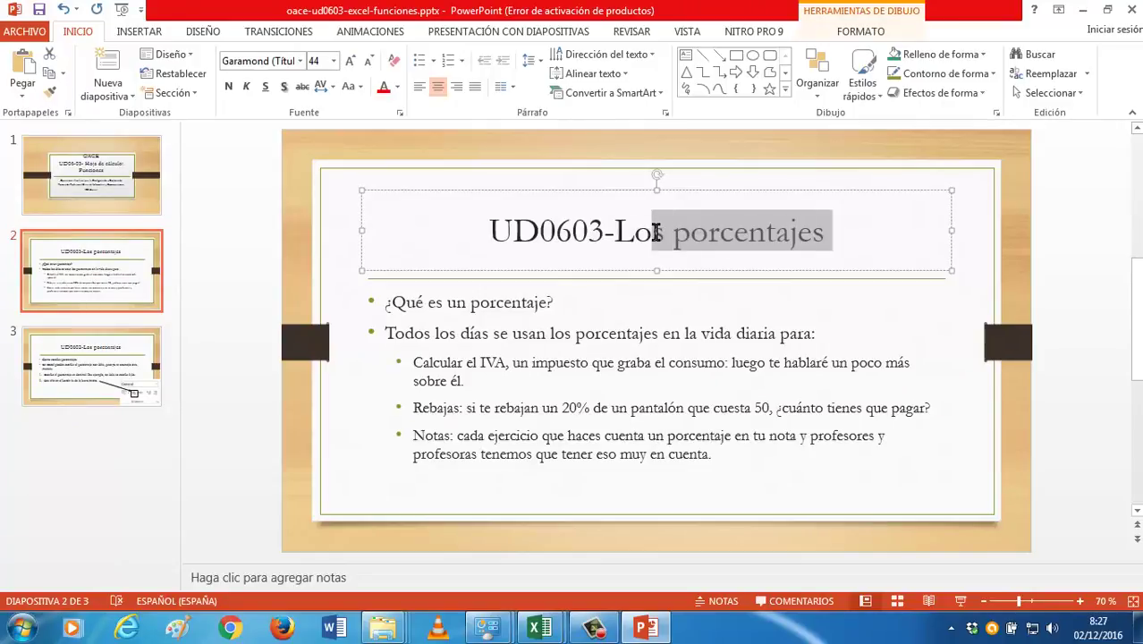
pyautogui.press('BackSpace')
pyautogui.write('as fu')
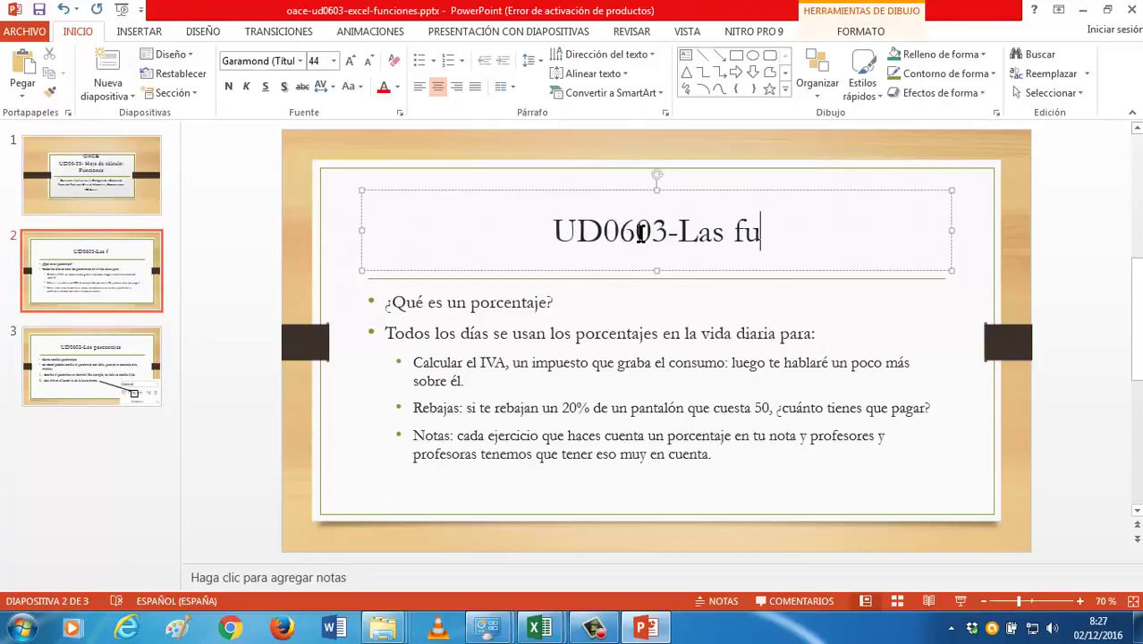
pyautogui.write('nciones')
pyautogui.press('BackSpace')
pyautogui.press('BackSpace')
pyautogui.press('BackSpace')
pyautogui.press('BackSpace')
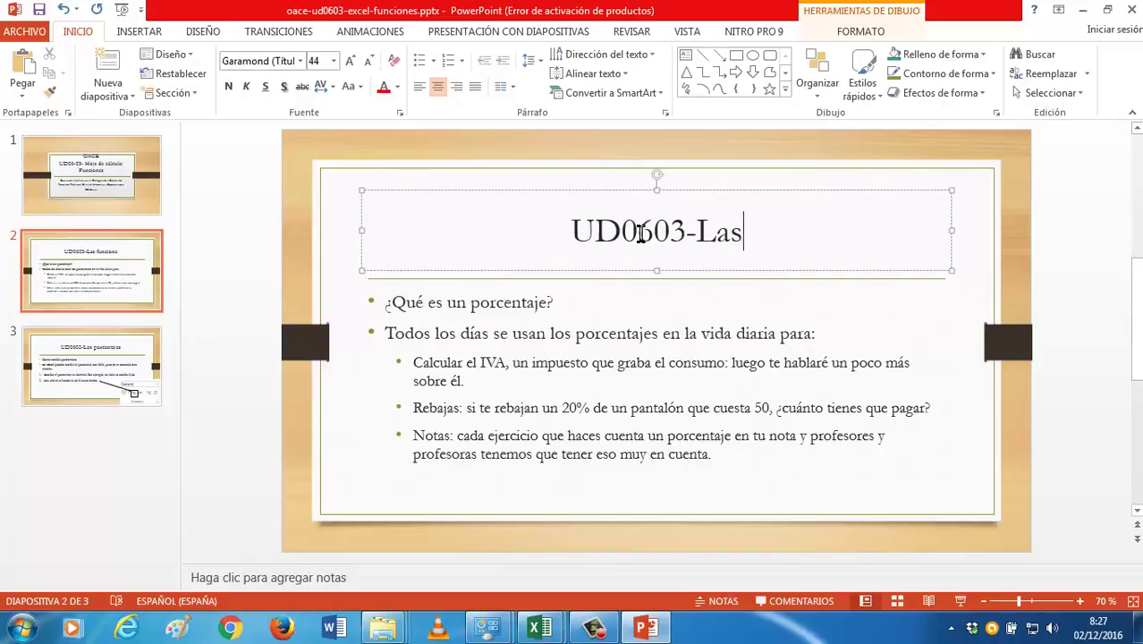
pyautogui.press('BackSpace')
pyautogui.press('BackSpace')
pyautogui.press('BackSpace')
pyautogui.press('BackSpace')
pyautogui.write('-')
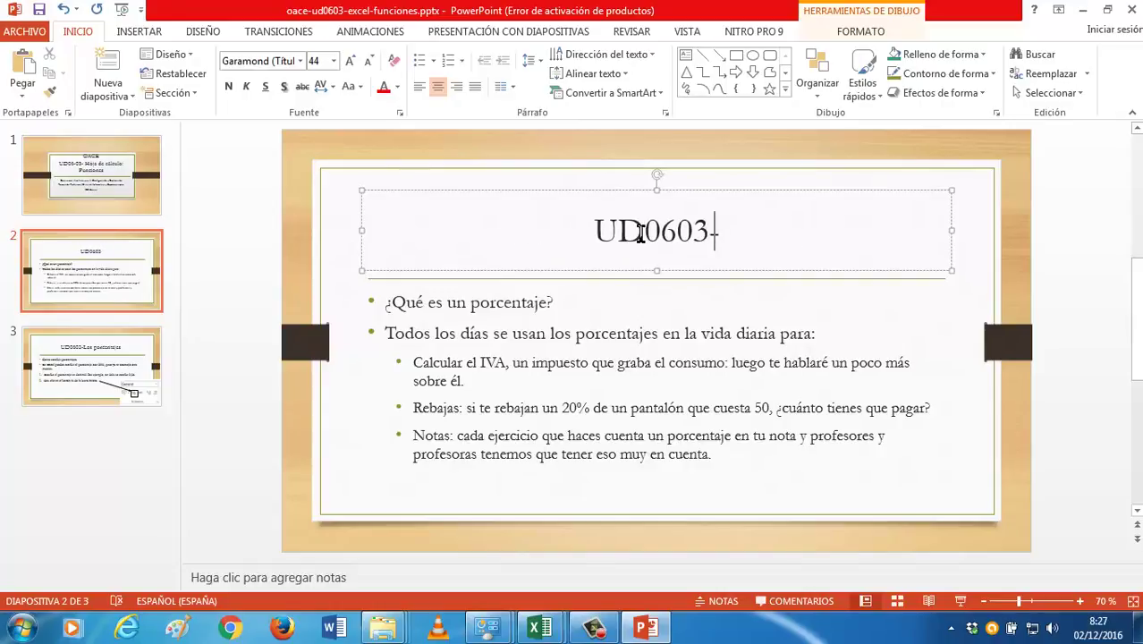
pyautogui.write('¿Qué e')
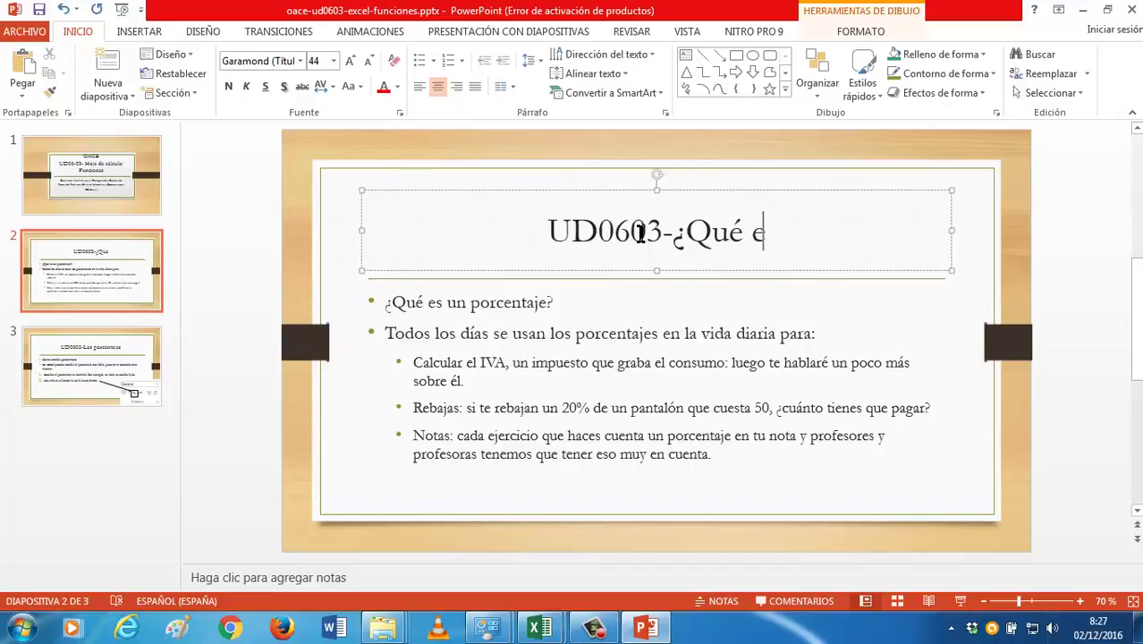
pyautogui.write('s una función')
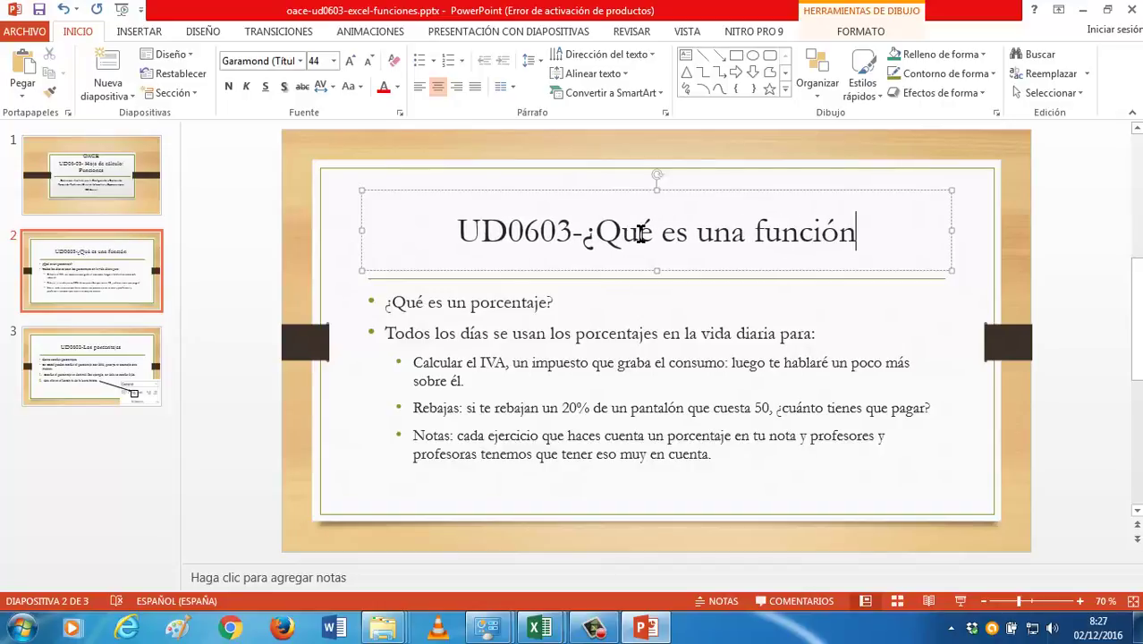
pyautogui.write('?')
pyautogui.click(754, 401)
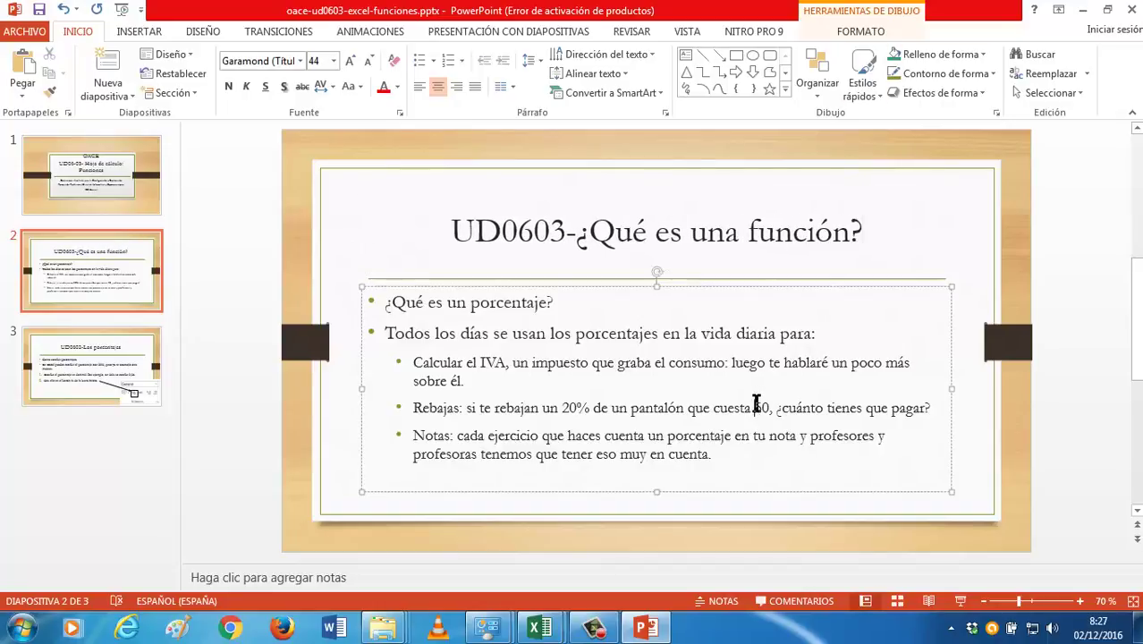
pyautogui.moveTo(733, 465); pyautogui.dragTo(269, 245)
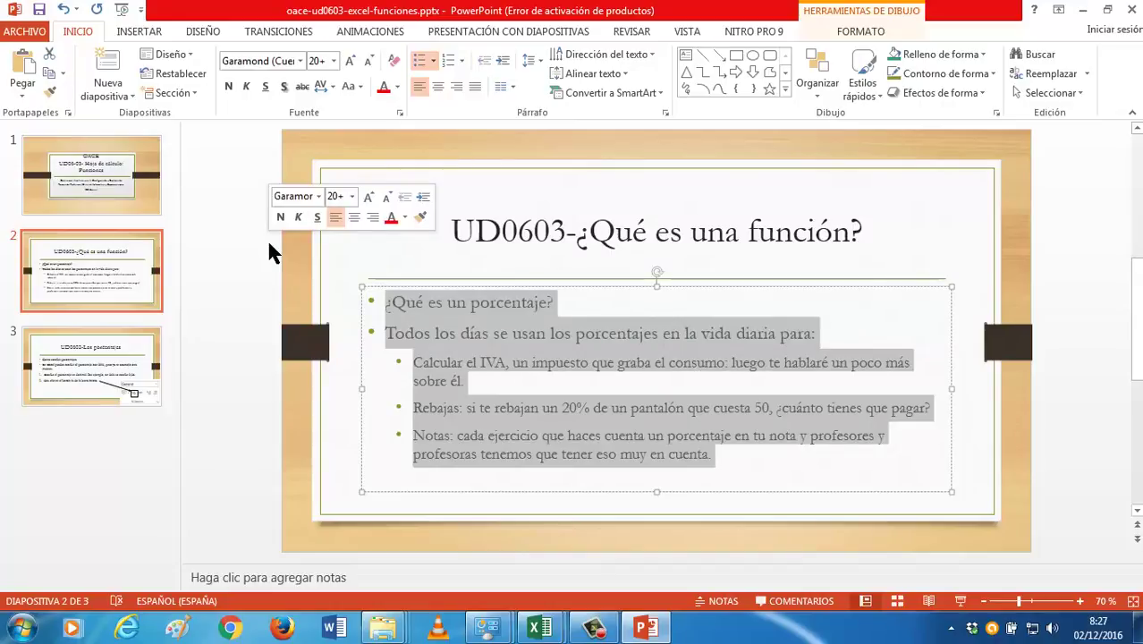
# Step: Write the bullet 'Una función es una expresión en Excel que realiza un cálculo'
pyautogui.write('Una función')
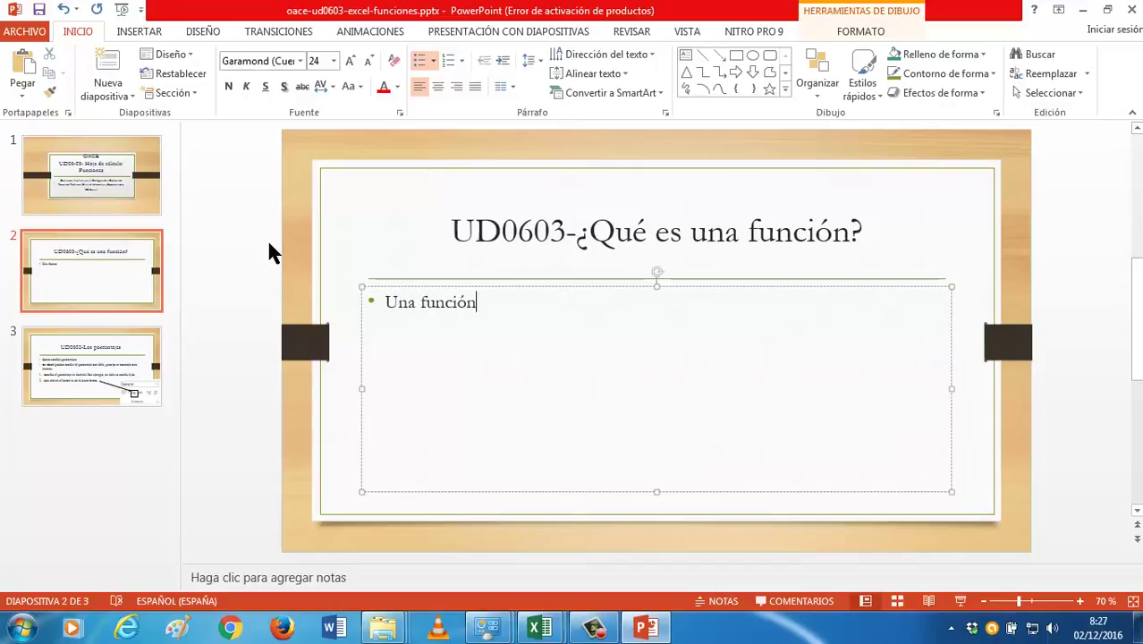
pyautogui.write(' es una')
pyautogui.write(' expresión e')
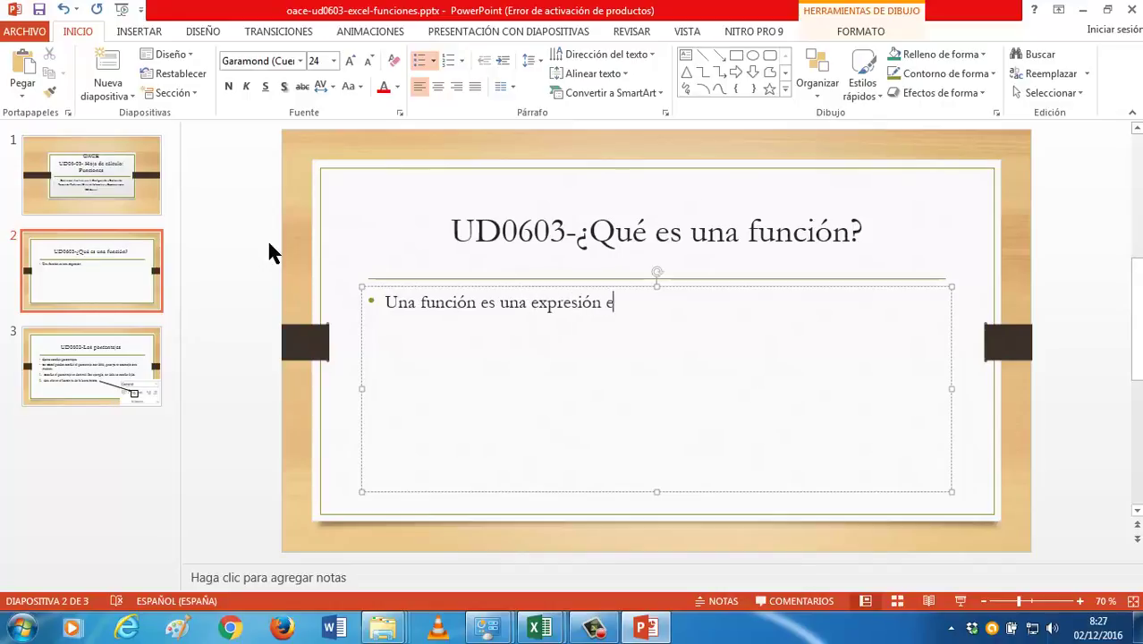
pyautogui.write('n Excel que re')
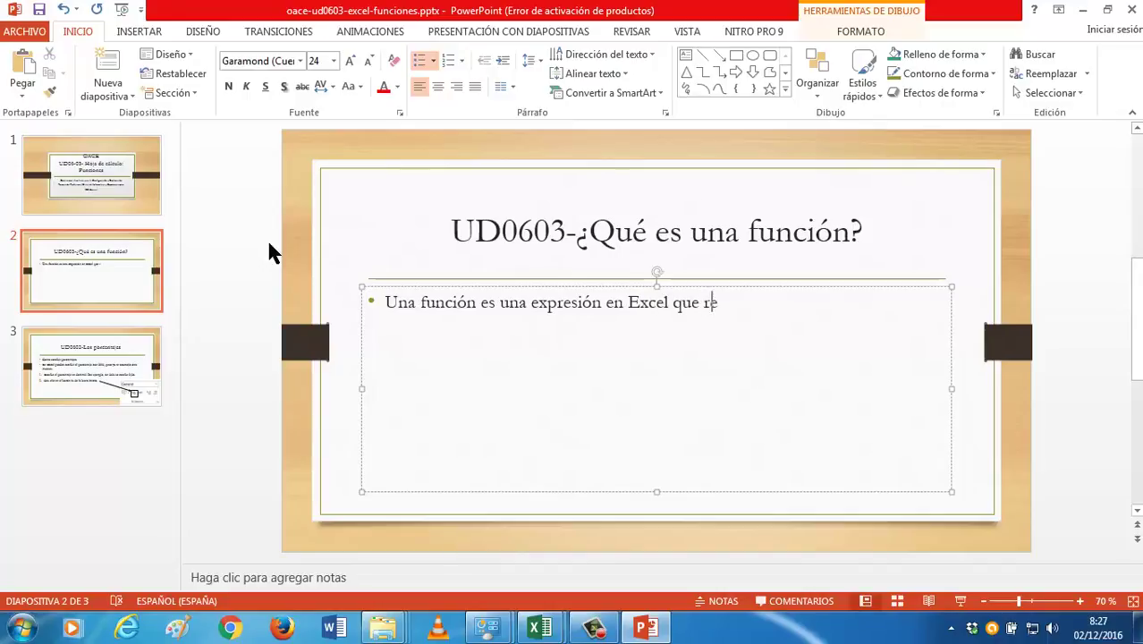
pyautogui.write('aliza un cálculo.')
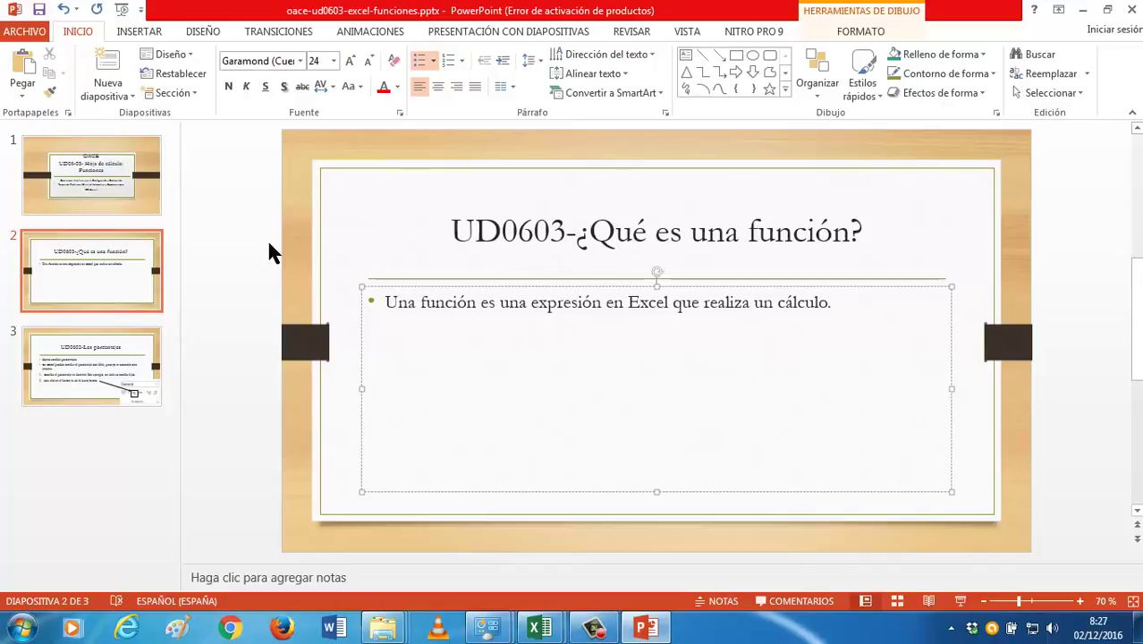
pyautogui.press('Return')
# Step: Add the bullet 'Por ejemplo, la función' and begin an unbulleted =SUMA formula line
pyautogui.write('Por ejemplo,')
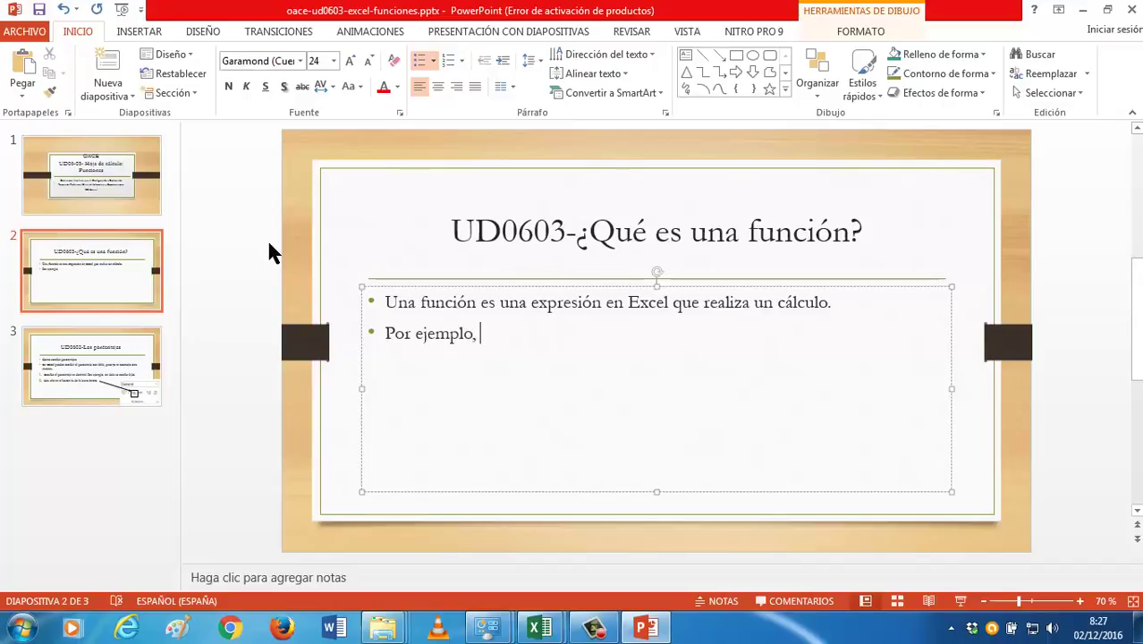
pyautogui.write(' la función')
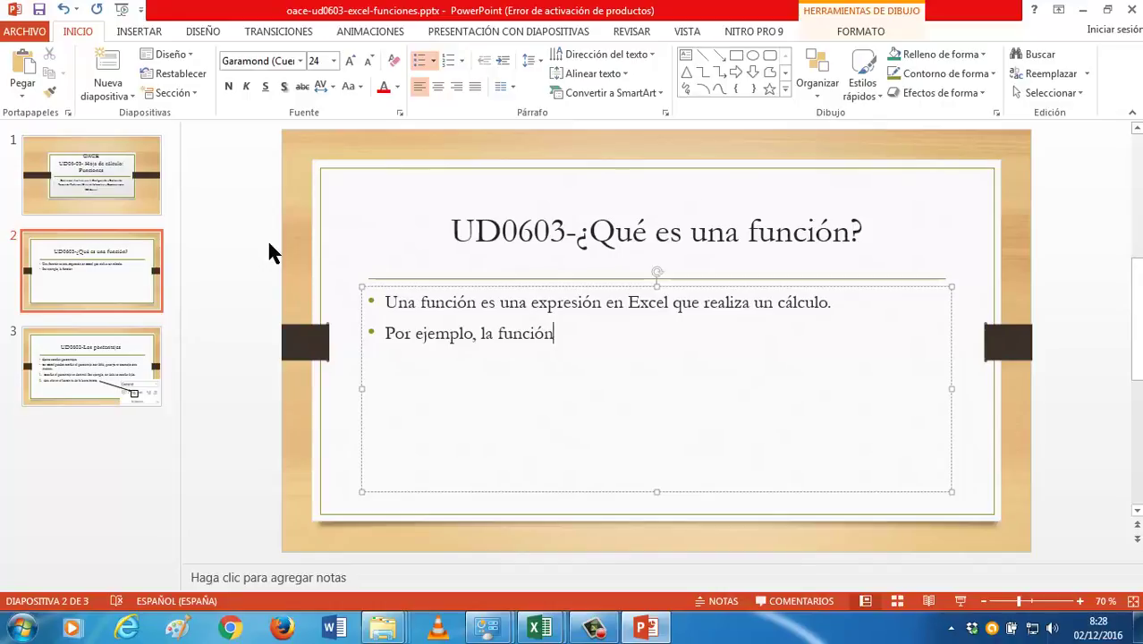
pyautogui.press('Return')
pyautogui.press('BackSpace')
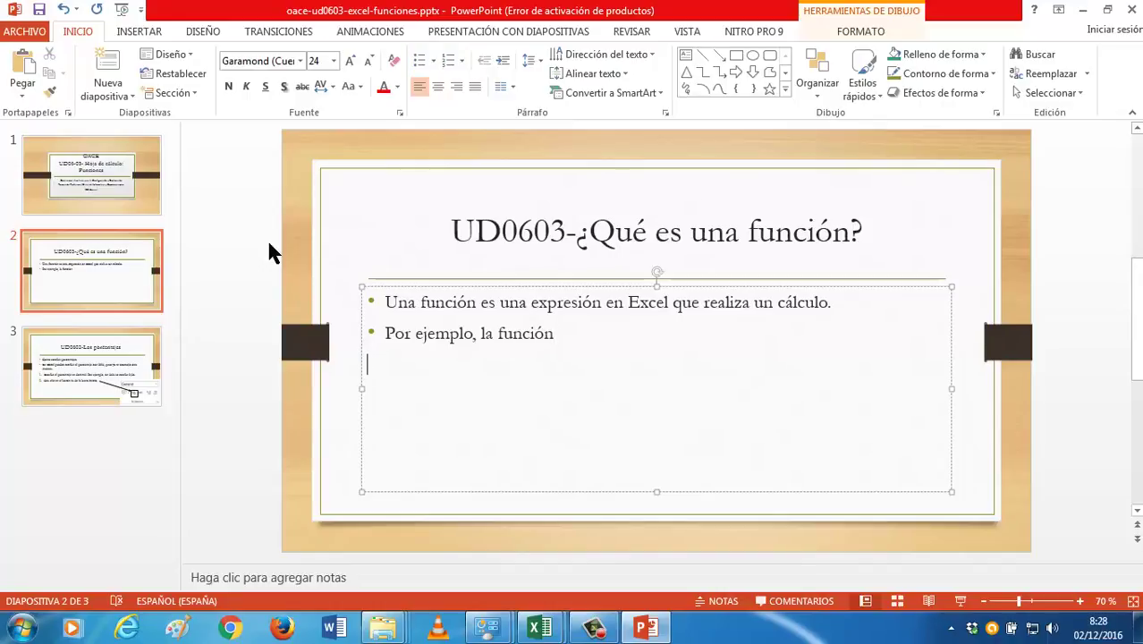
pyautogui.write('=SUMA')
pyautogui.write('(A1:A')
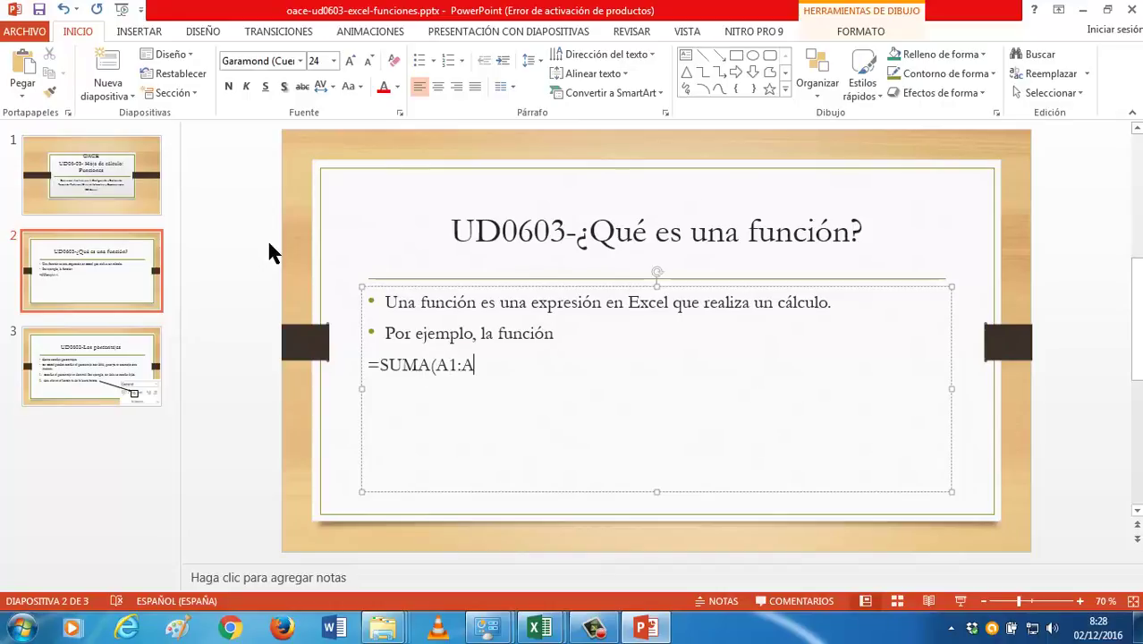
pyautogui.write('3')
# Step: Complete =SUMA(A1:A4), explain it sums cells A1 to A4 inclusive, and begin 'La función PI()'
pyautogui.press('BackSpace')
pyautogui.write('4)')
pyautogui.press('Return')
pyautogui.write('SUMA')
pyautogui.press('BackSpace')
pyautogui.press('BackSpace')
pyautogui.press('BackSpace')
pyautogui.press('BackSpace')
pyautogui.write('P')
pyautogui.write('suma los números que h')
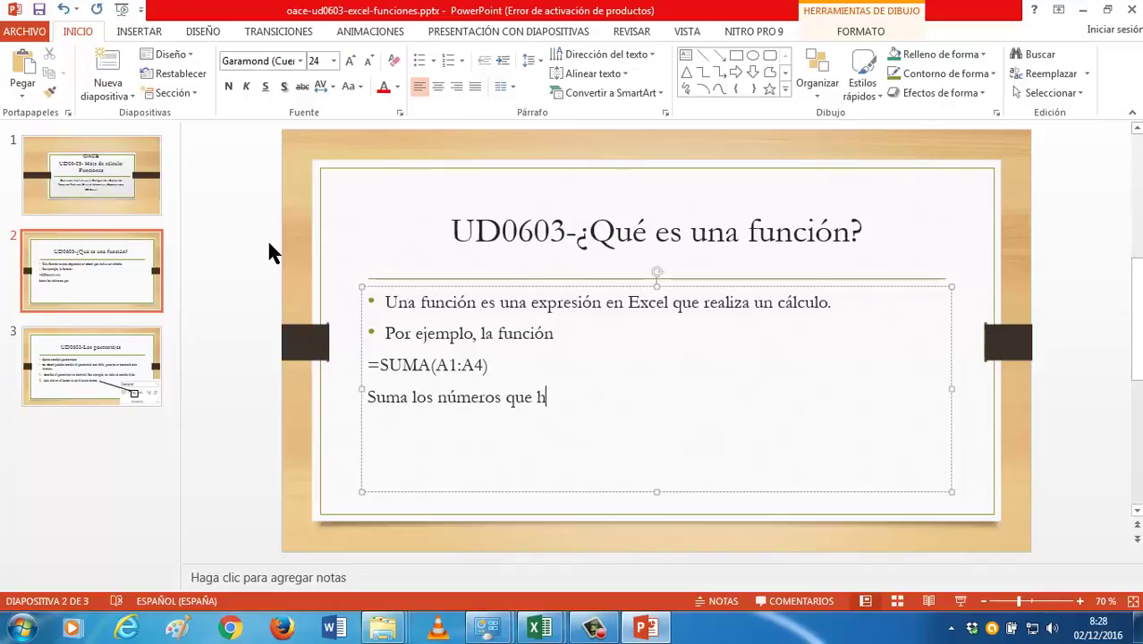
pyautogui.write('ay entre las cel')
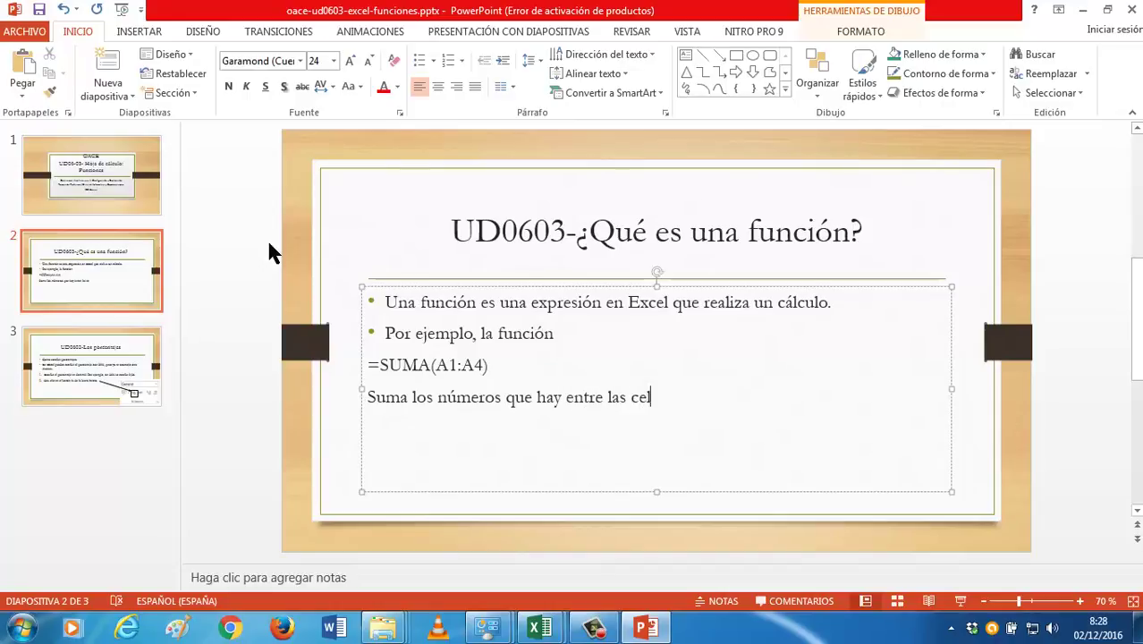
pyautogui.write('das A1')
pyautogui.write(' y A$')
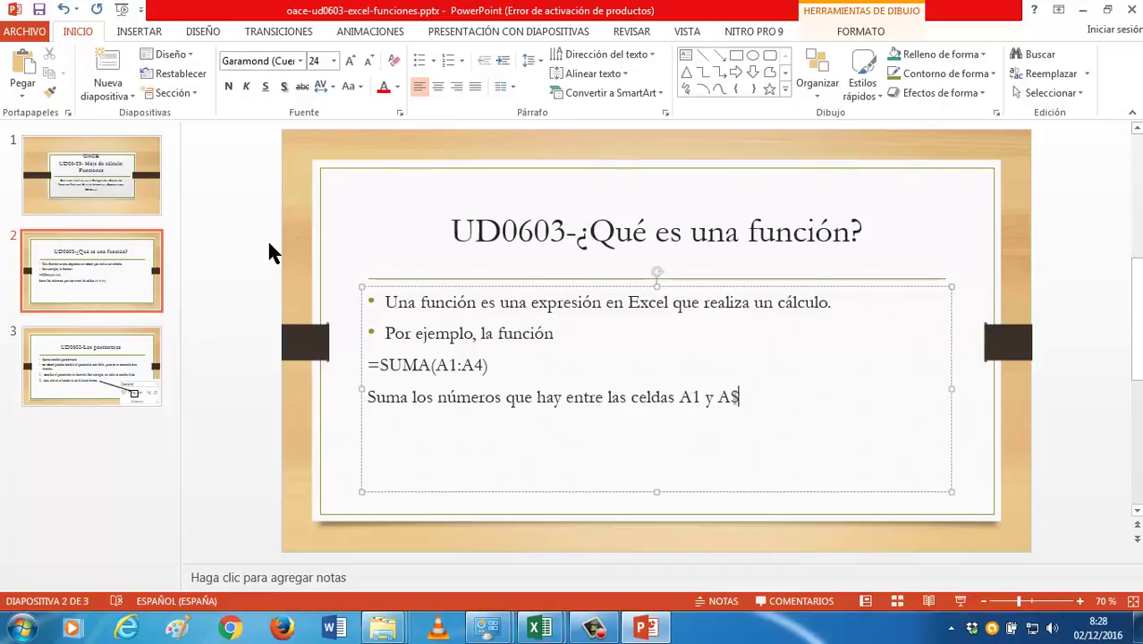
pyautogui.press('BackSpace')
pyautogui.write('34')
pyautogui.press('BackSpace')
pyautogui.write('4')
pyautogui.write(', ambas inclusive.')
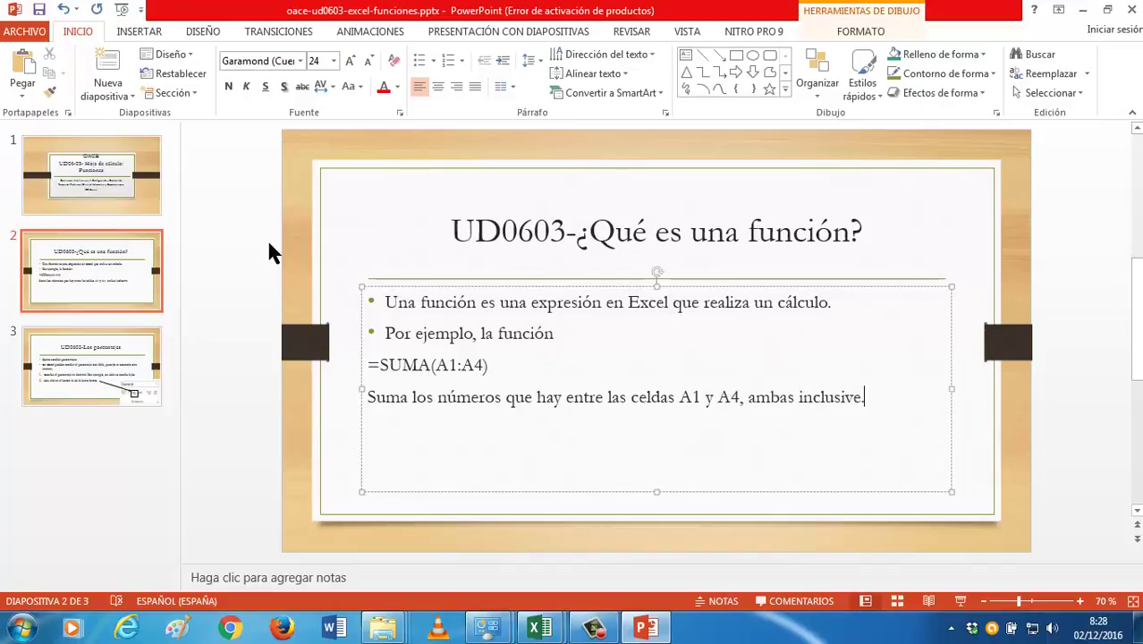
pyautogui.press('Return')
pyautogui.write('La función PI')
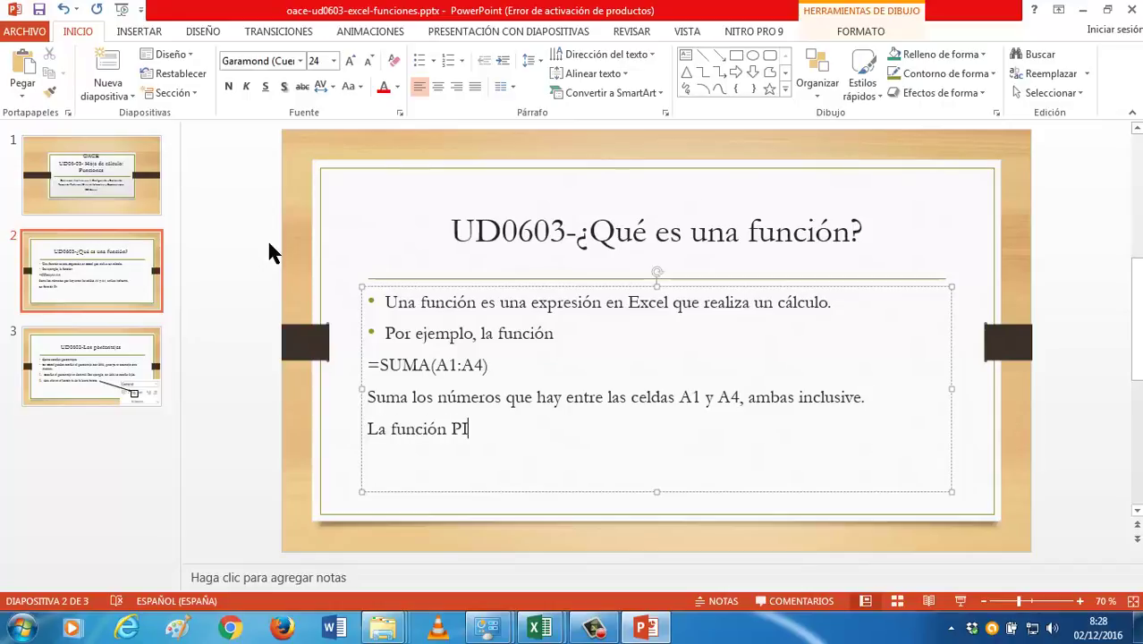
pyautogui.write('()')
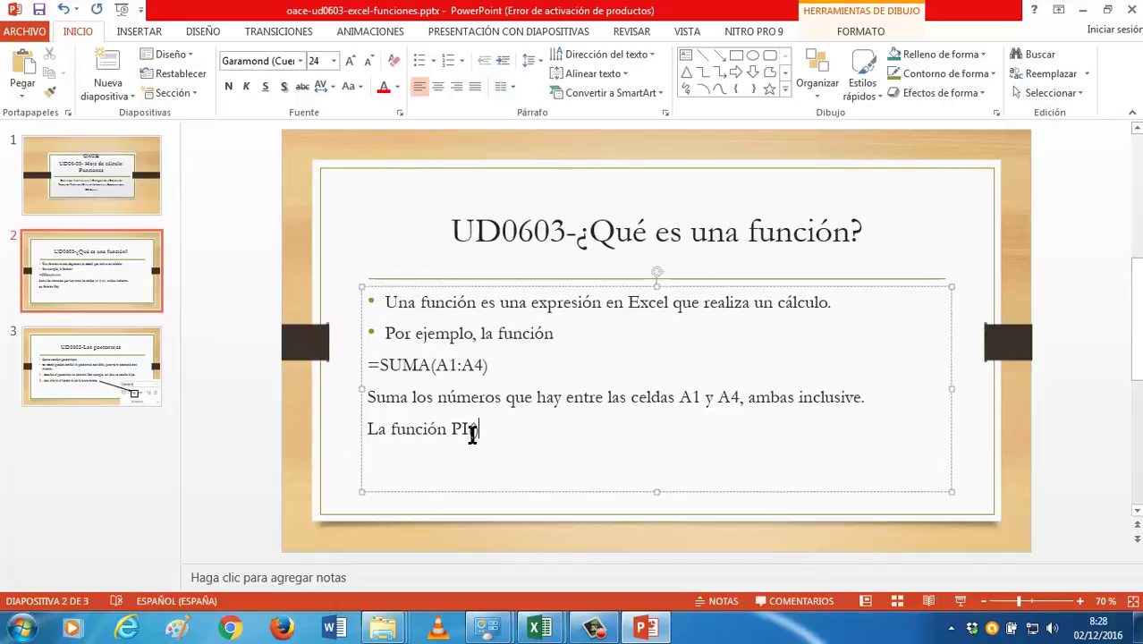
# Step: Finish the PI() line with 'es el número 3,14 con un montón de decimales.'
pyautogui.write('es el mu')
pyautogui.press('BackSpace')
pyautogui.press('BackSpace')
pyautogui.write('númer')
pyautogui.press('BackSpace')
pyautogui.press('BackSpace')
pyautogui.press('BackSpace')
pyautogui.press('BackSpace')
pyautogui.press('BackSpace')
pyautogui.write('número 3,')
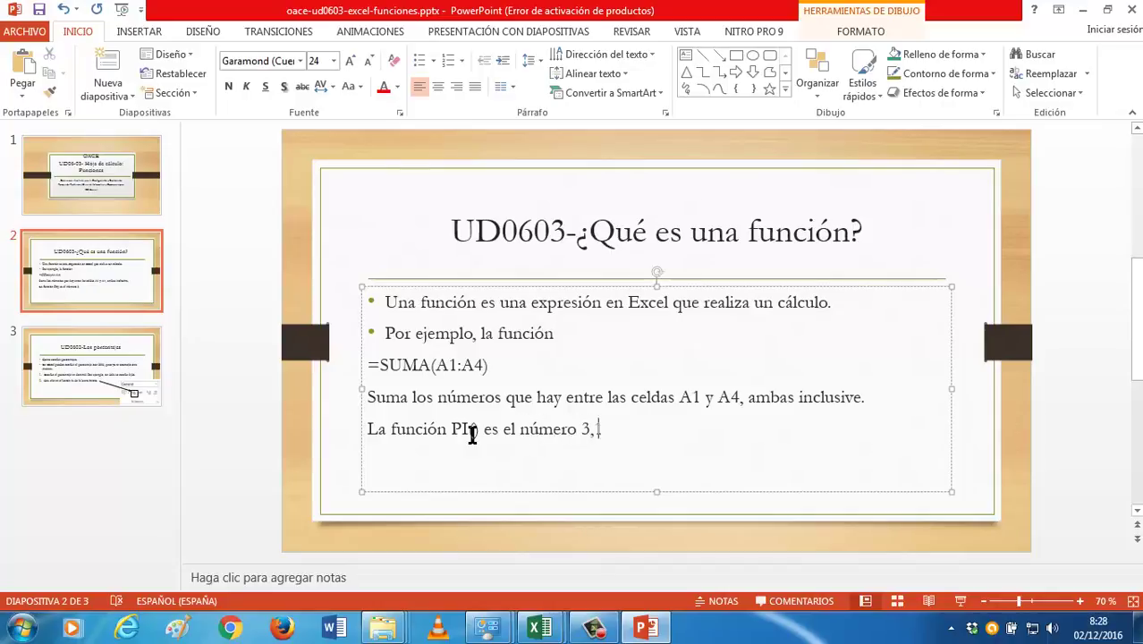
pyautogui.write('15')
pyautogui.press('BackSpace')
pyautogui.write('4 con u')
pyautogui.write('n montón de d')
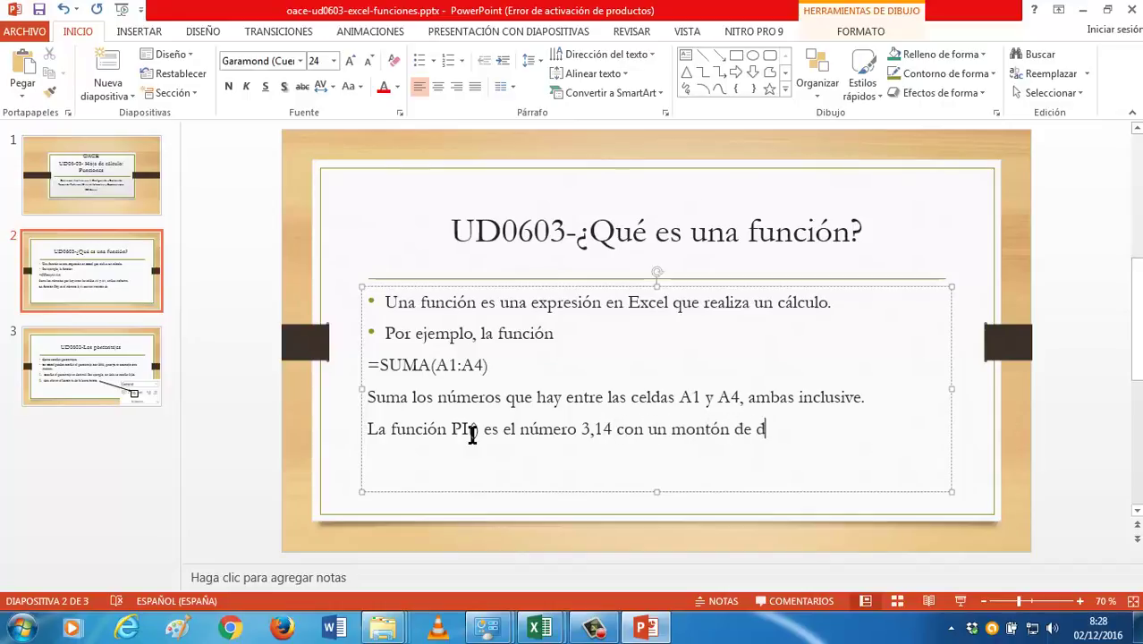
pyautogui.write('ecimales.')
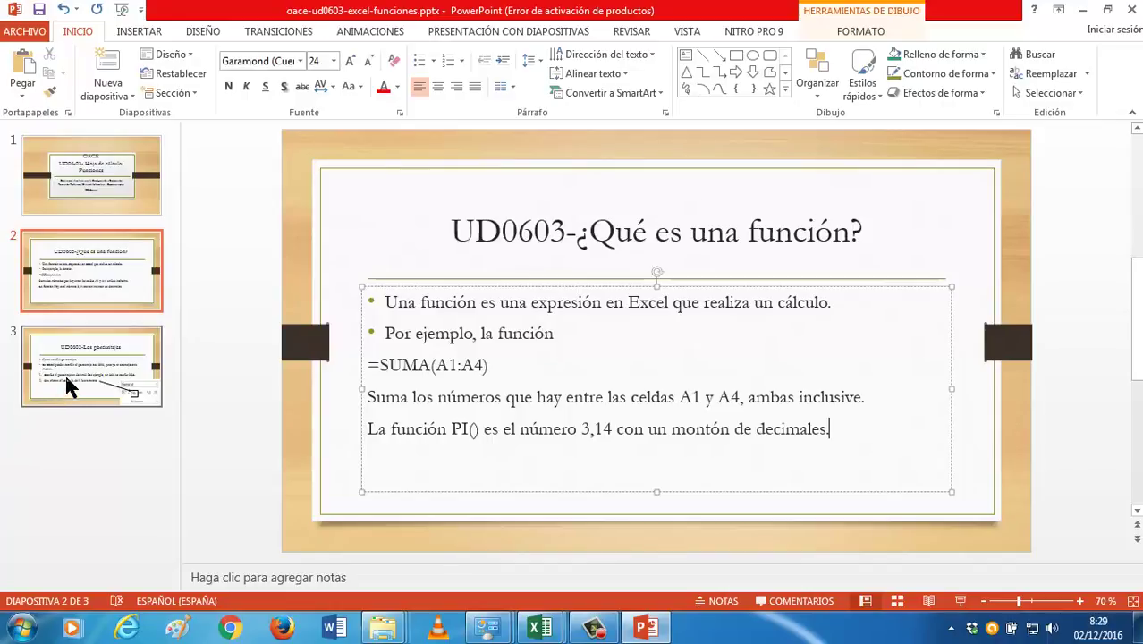
# Step: Duplicate slide 2 as a new slide 3
pyautogui.click(71, 279)
pyautogui.rightClick(71, 279)
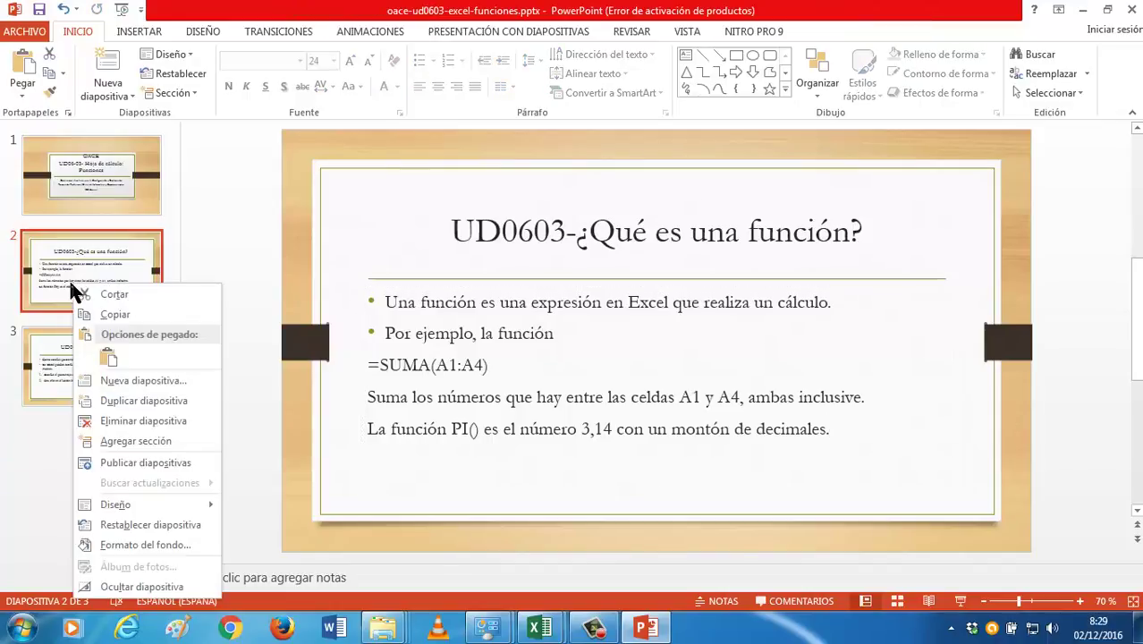
pyautogui.click(106, 405)
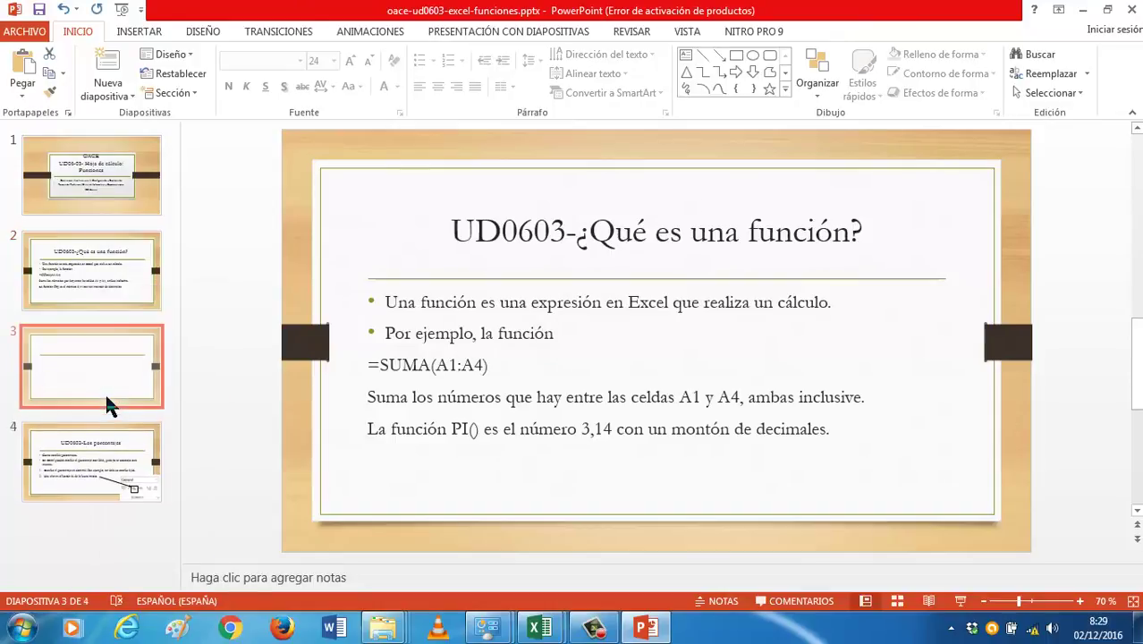
pyautogui.click(481, 302)
# Step: Replace slide 3's body with '1. Vamos a escribir una función que calcule las potencias. Haz clic en la celda A1.'
pyautogui.moveTo(863, 430)
pyautogui.mouseDown()
pyautogui.moveTo(217, 302)
pyautogui.moveTo(222, 313)
pyautogui.mouseUp()
pyautogui.press('Delete')
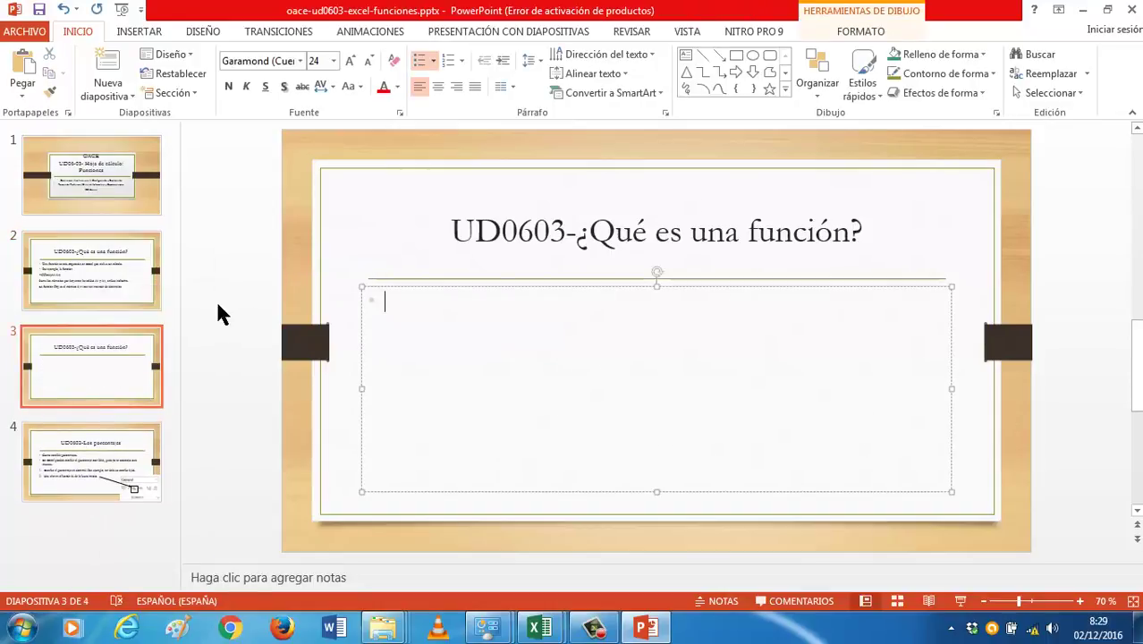
pyautogui.write('1. Vam')
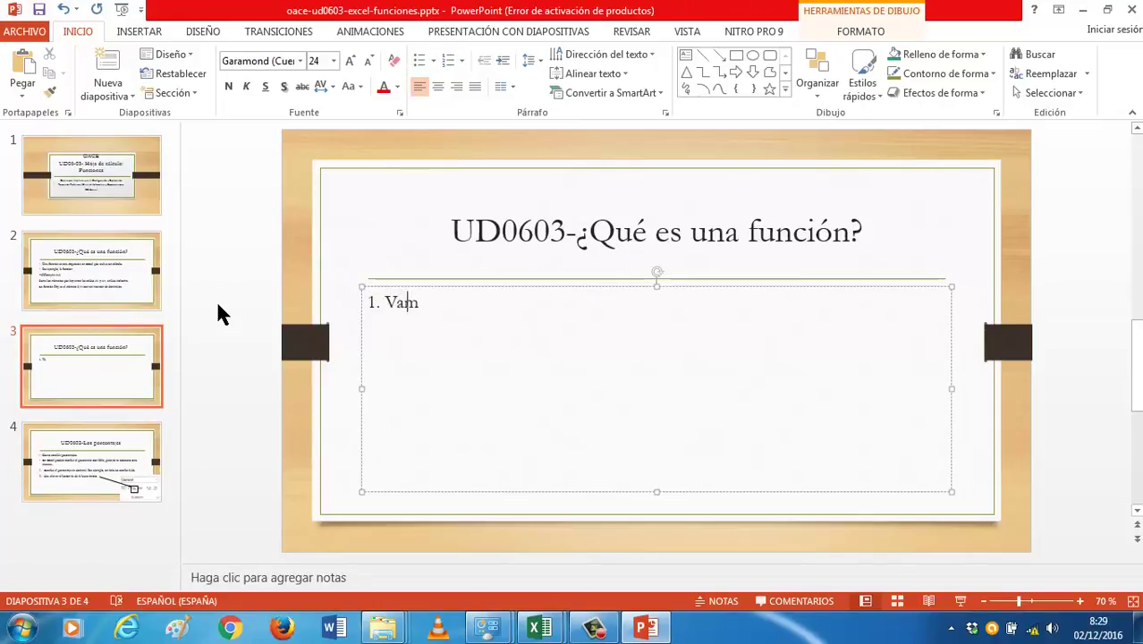
pyautogui.write('os a es cub')
pyautogui.press('BackSpace')
pyautogui.press('BackSpace')
pyautogui.press('BackSpace')
pyautogui.press('BackSpace')
pyautogui.write('cribir una f')
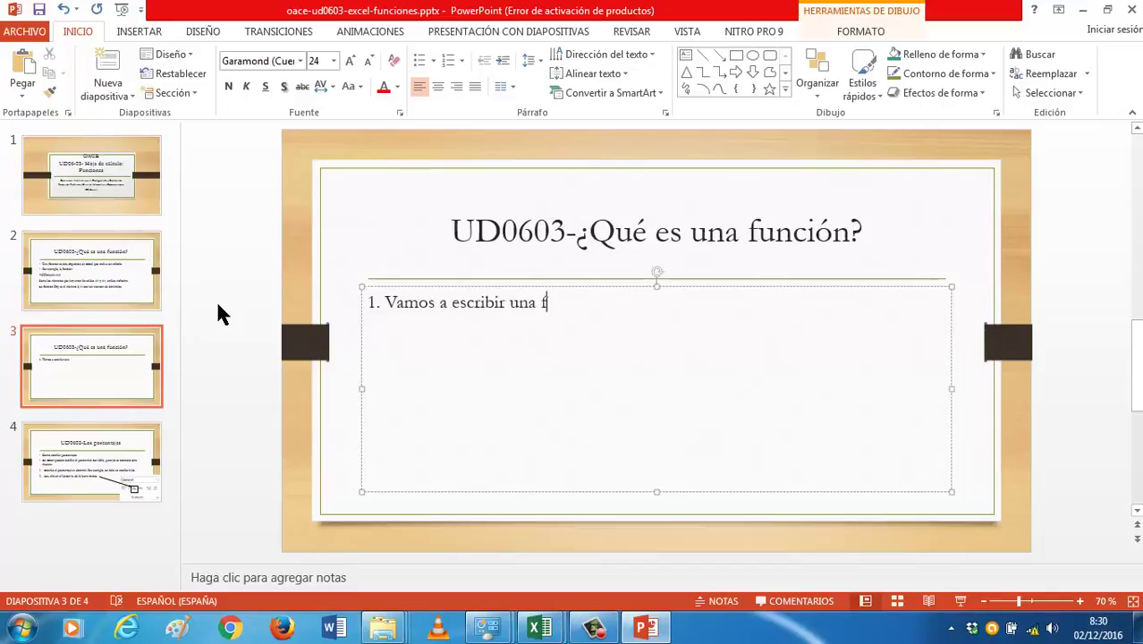
pyautogui.write('unción ')
pyautogui.write('que ca')
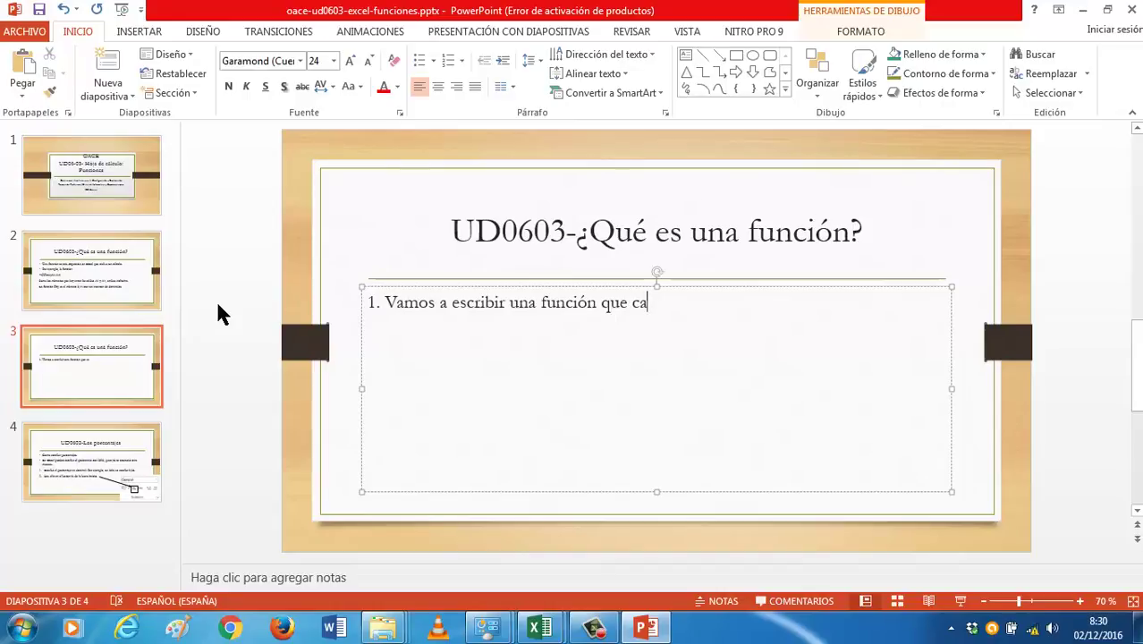
pyautogui.write('lcule ')
pyautogui.write('las po')
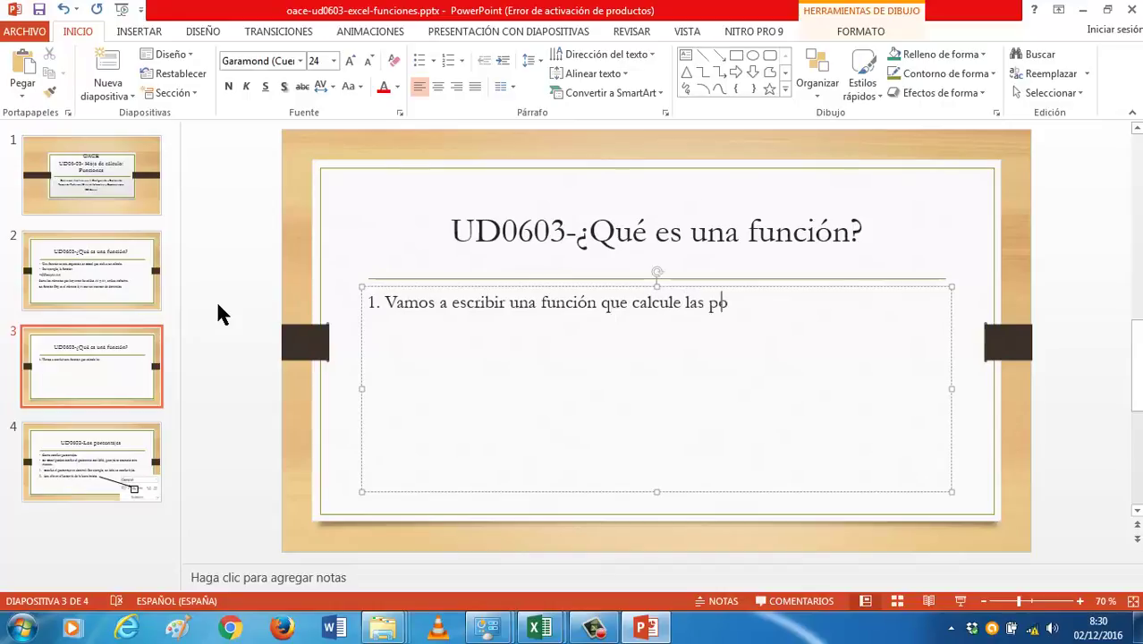
pyautogui.write('tencias. Ha')
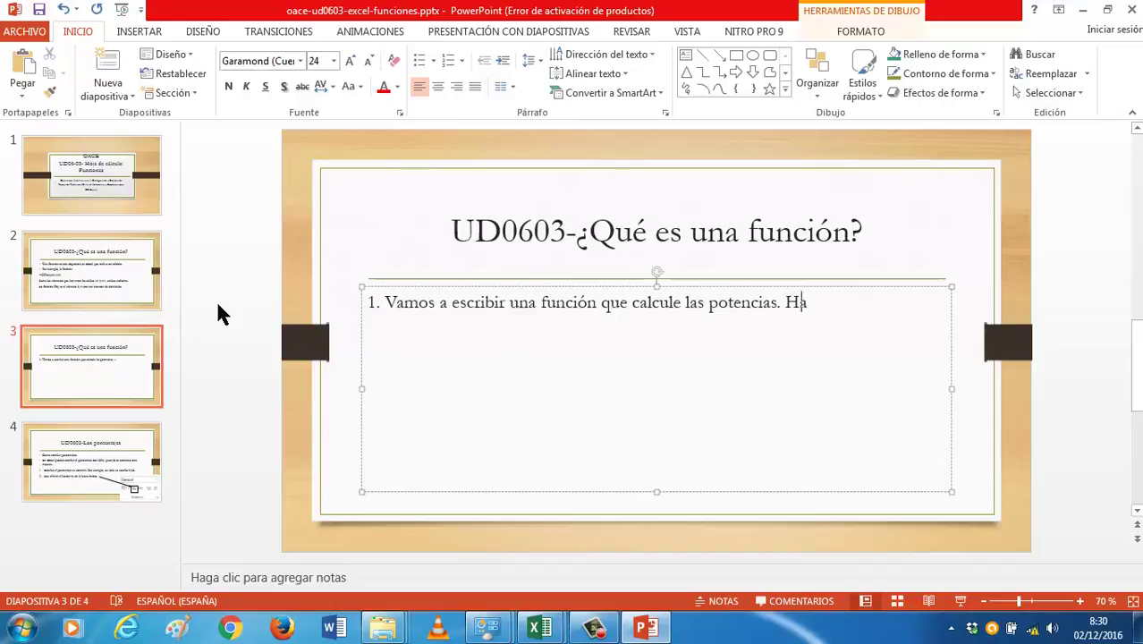
pyautogui.write('z clic en la cel')
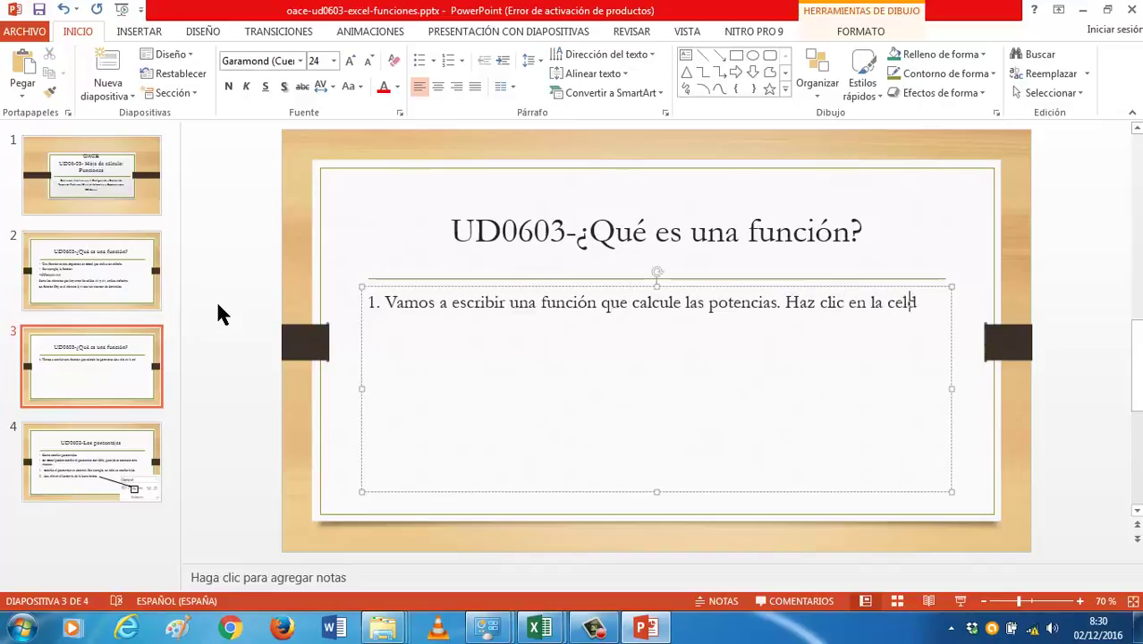
pyautogui.write('da A1.')
pyautogui.press('Return')
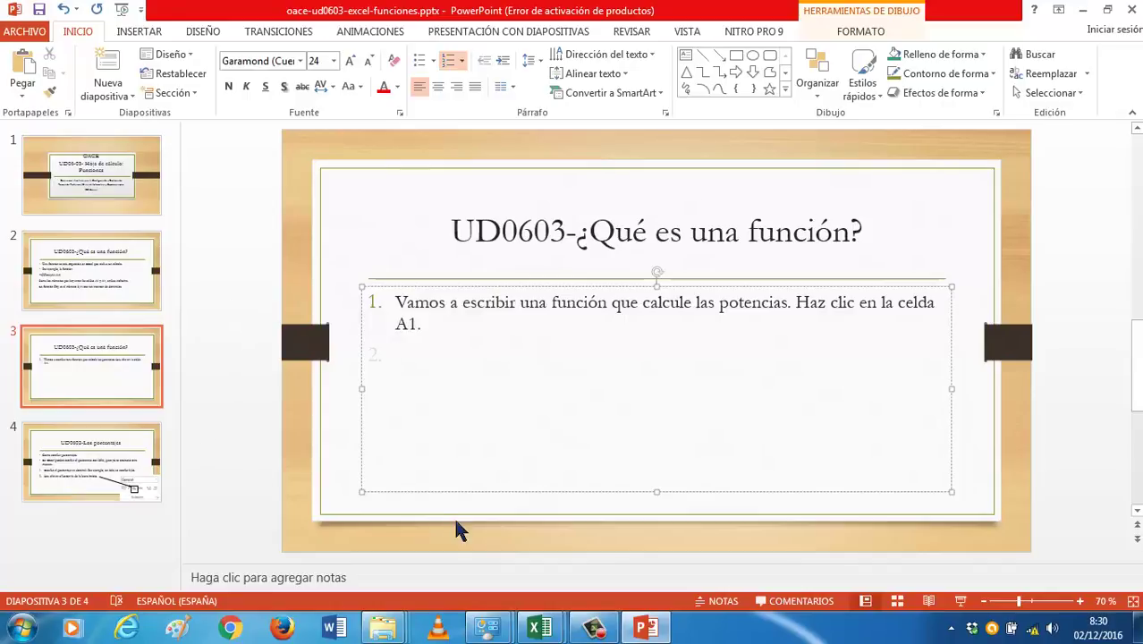
# Step: Create blank workbook Libro2 from Libro1's Nuevo screen, then switch back to PowerPoint
pyautogui.moveTo(540, 629)
pyautogui.click(582, 535)
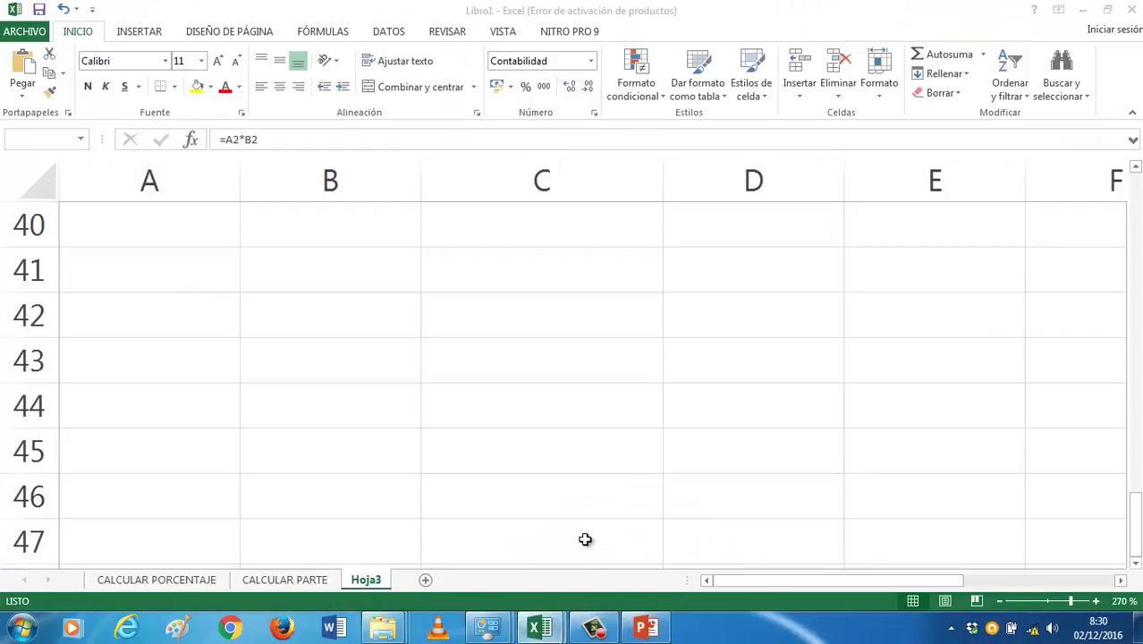
pyautogui.click(24, 34)
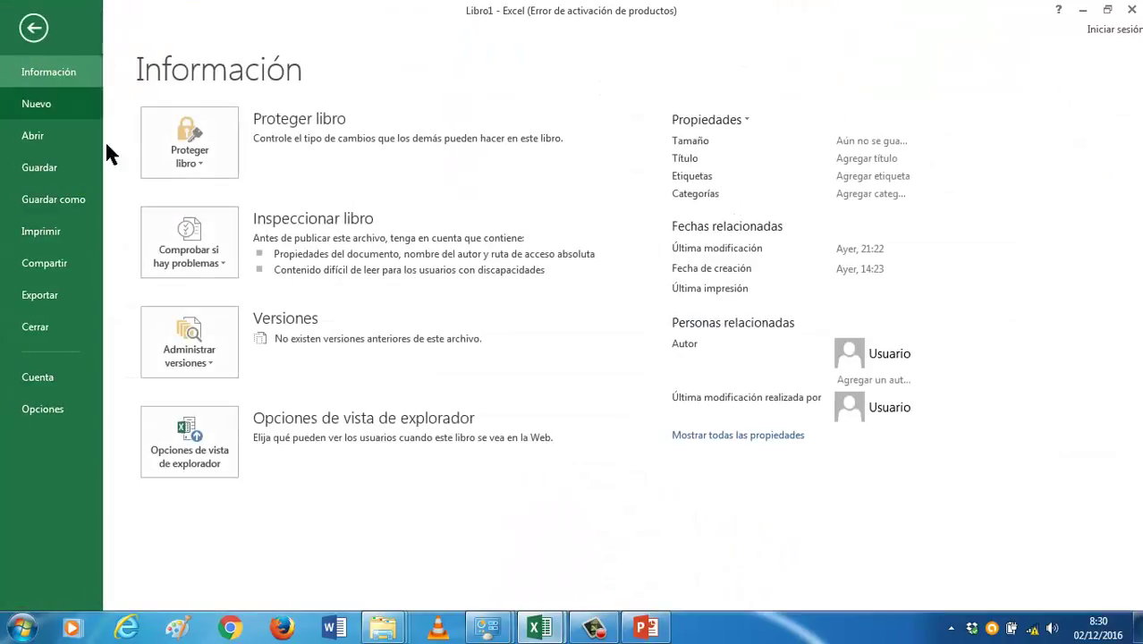
pyautogui.click(62, 107)
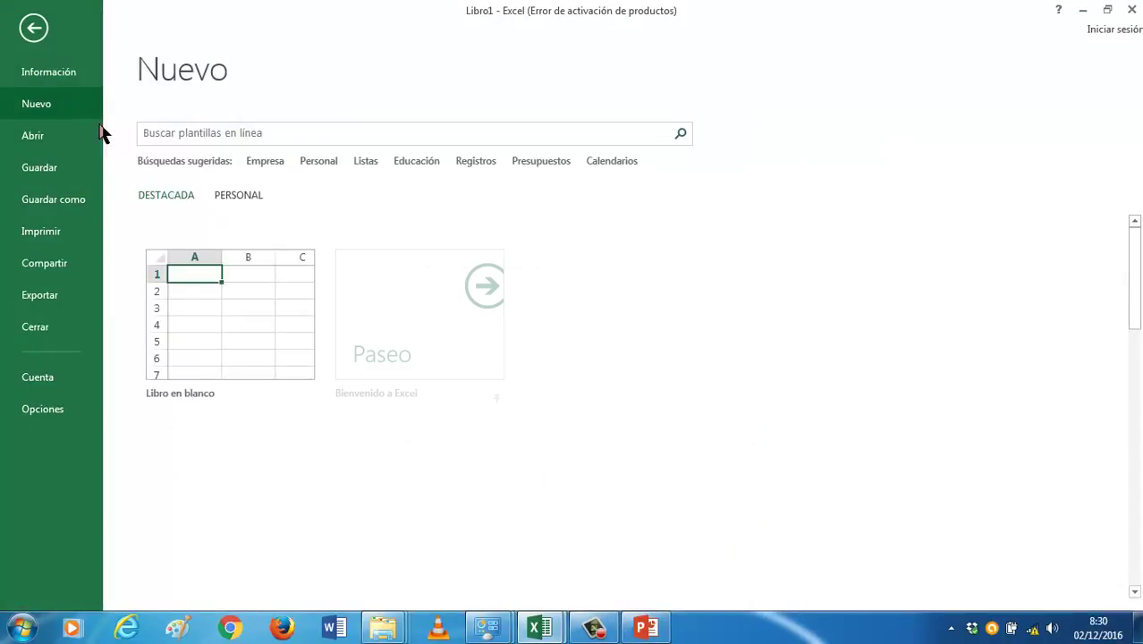
pyautogui.click(231, 311)
pyautogui.moveTo(539, 629)
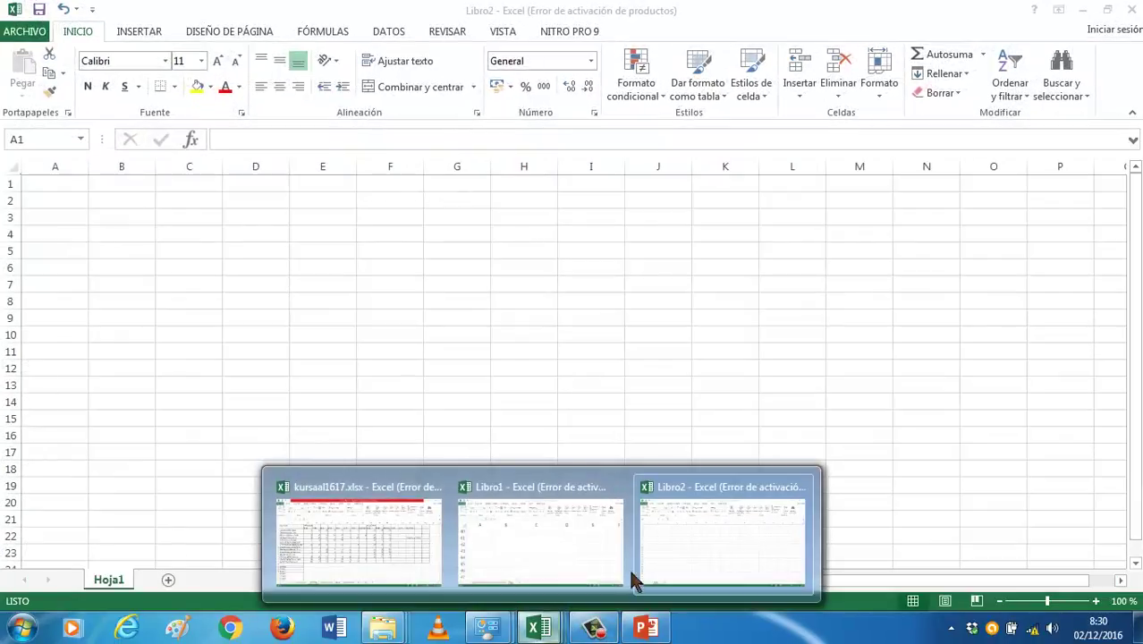
pyautogui.click(646, 628)
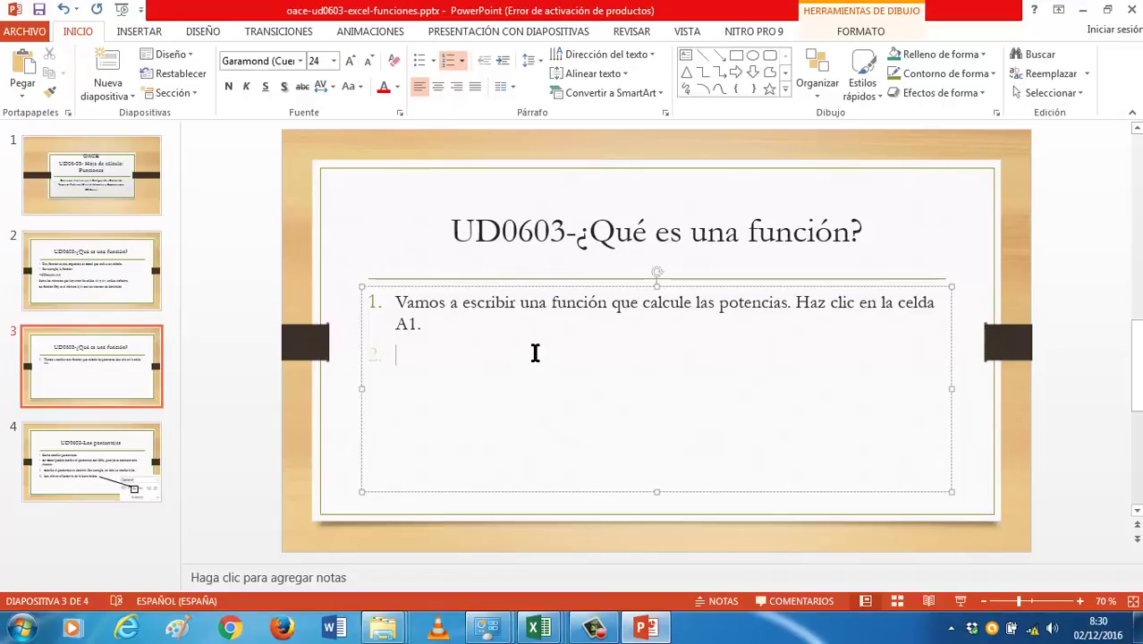
# Step: Move 'Haz clic en la celda A1' into its own step and add 'Crea una nueva hoja de cálculo.'
pyautogui.click(799, 306)
pyautogui.press('Return')
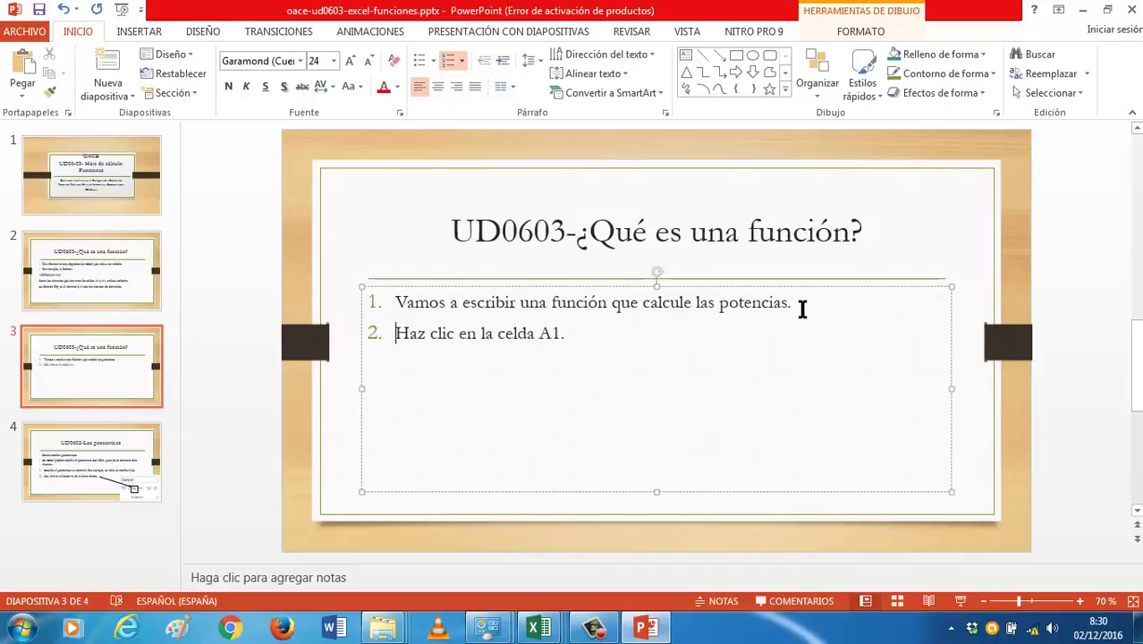
pyautogui.write(' C')
pyautogui.write('rea una nueva hoja d')
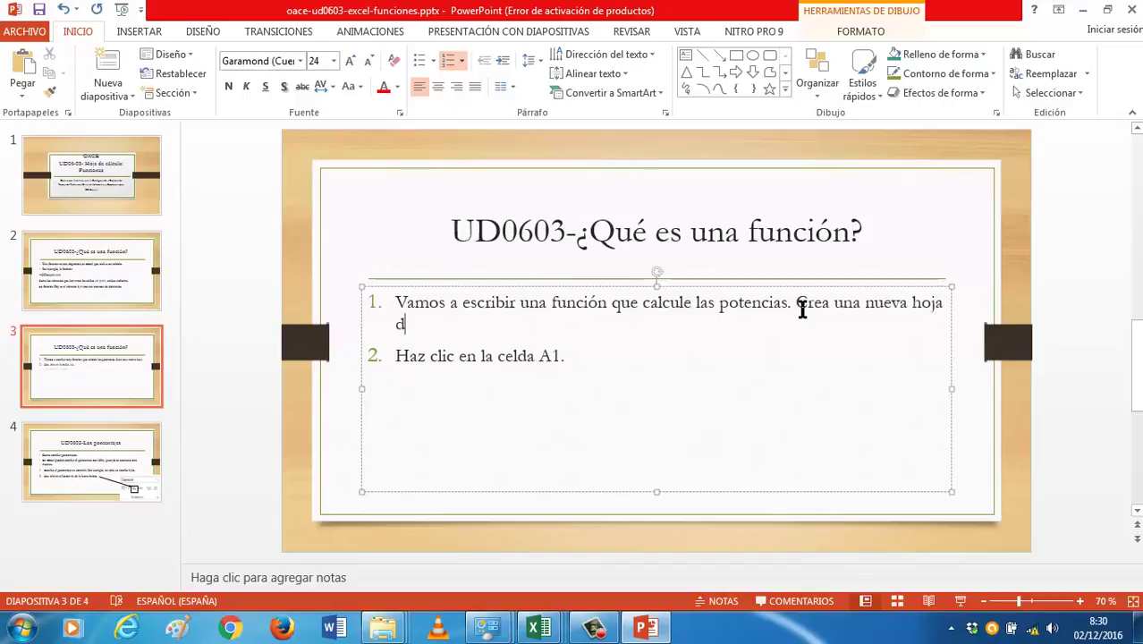
pyautogui.write('e cálculo.')
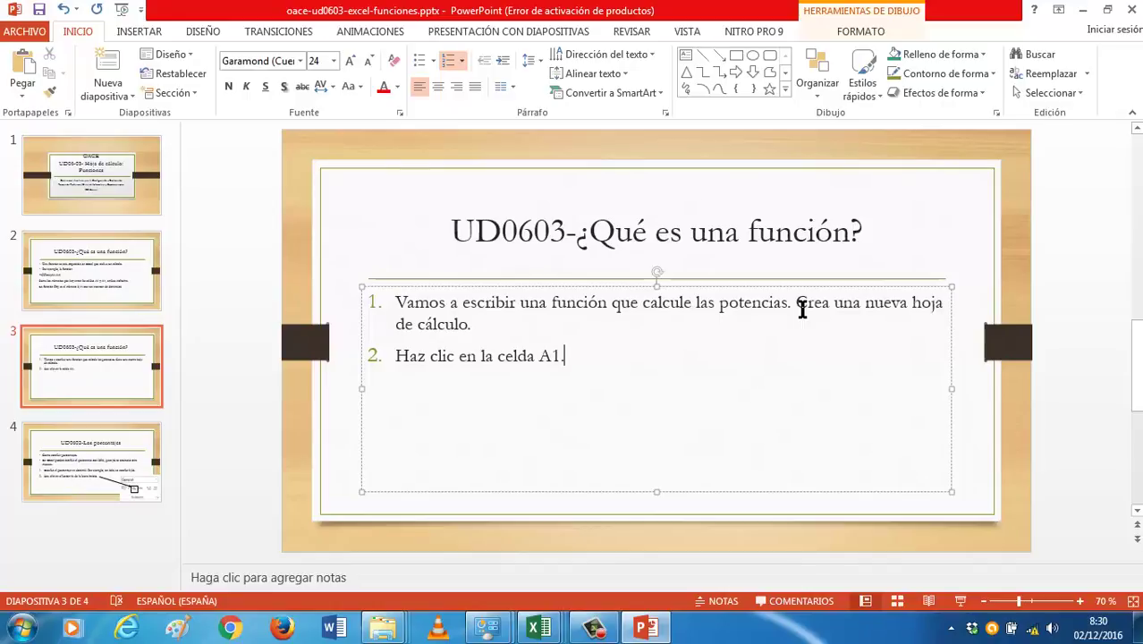
# Step: Add the steps 'Escribe 2', 'Haz clic en la celda A2' and 'Escribe 3'
pyautogui.write('Escrib')
pyautogui.write('e ')
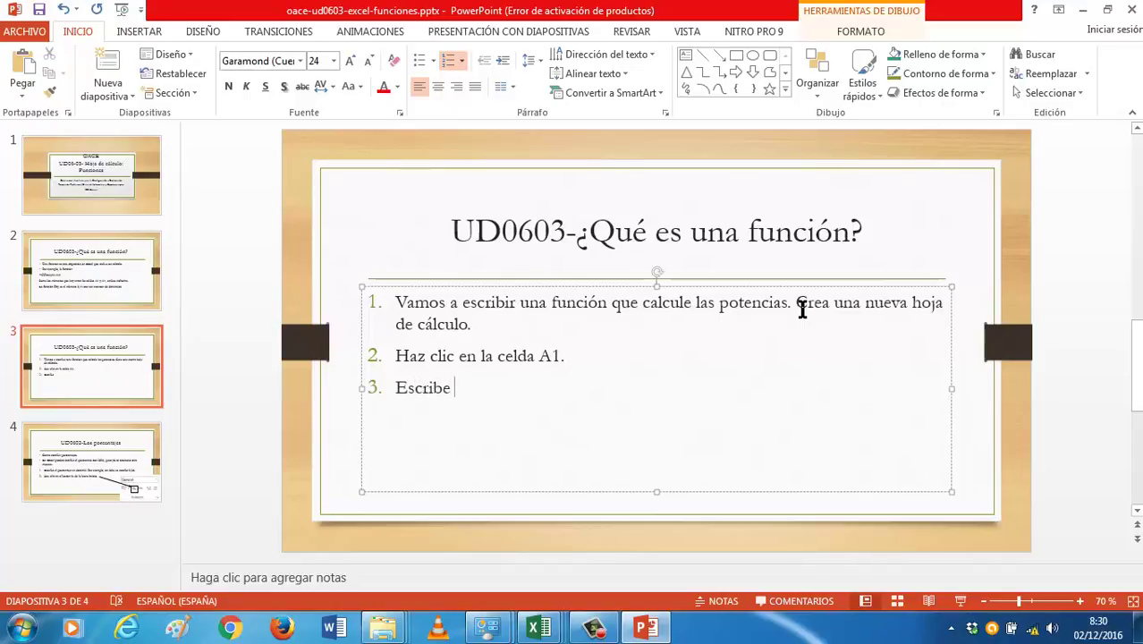
pyautogui.write('2')
pyautogui.press('Return')
pyautogui.write('Hac c')
pyautogui.press('BackSpace')
pyautogui.press('BackSpace')
pyautogui.press('BackSpace')
pyautogui.write('z clic en la')
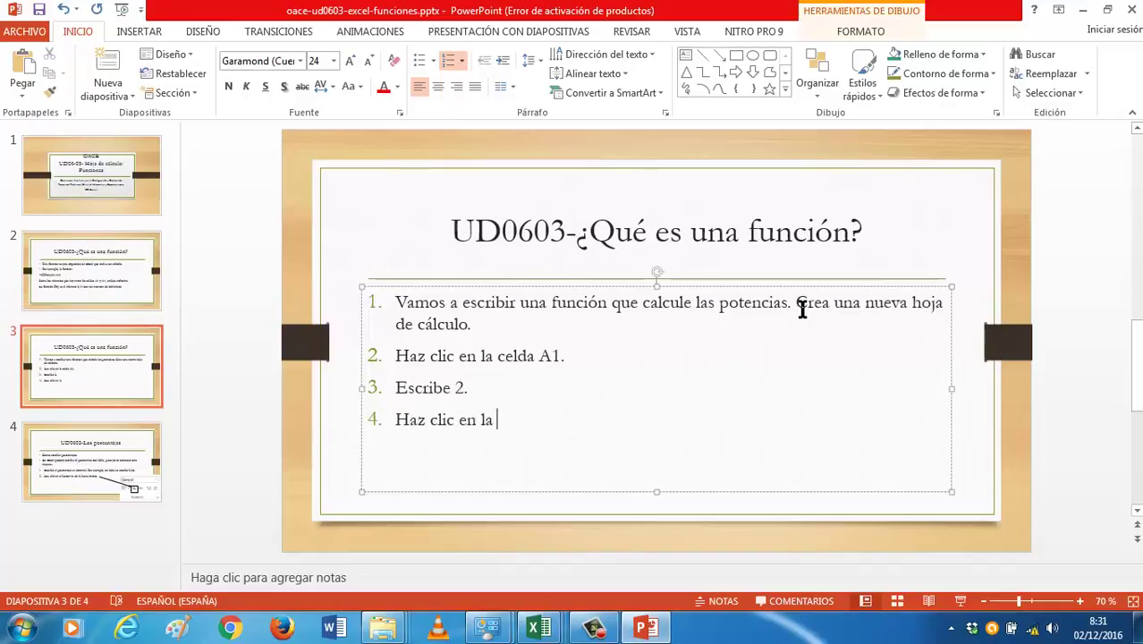
pyautogui.write(' celda A2.')
pyautogui.press('Return')
pyautogui.write('Es')
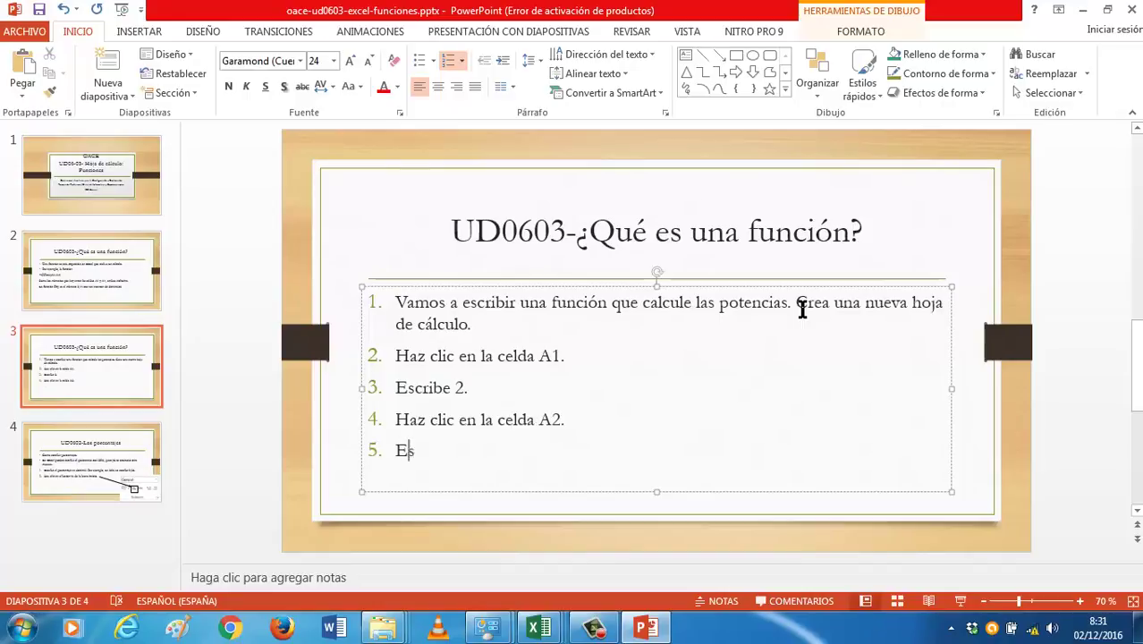
pyautogui.write('cribe 3.')
# Step: Duplicate slide 3 as slide 4, clear its list to start at step 6, and bring up Libro2
pyautogui.rightClick(101, 354)
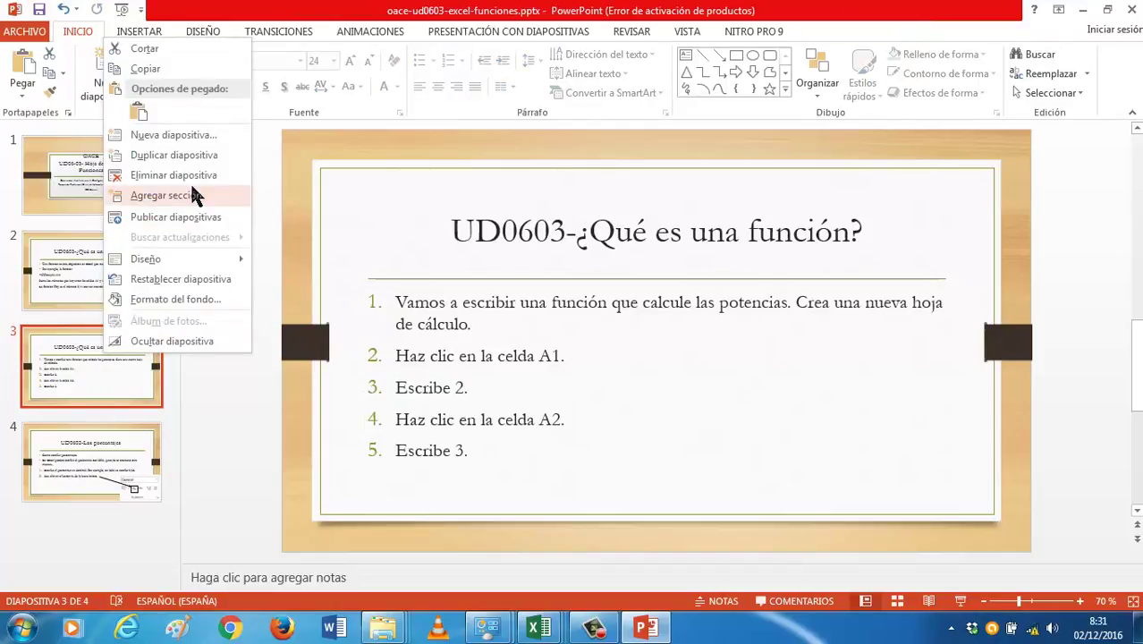
pyautogui.click(197, 156)
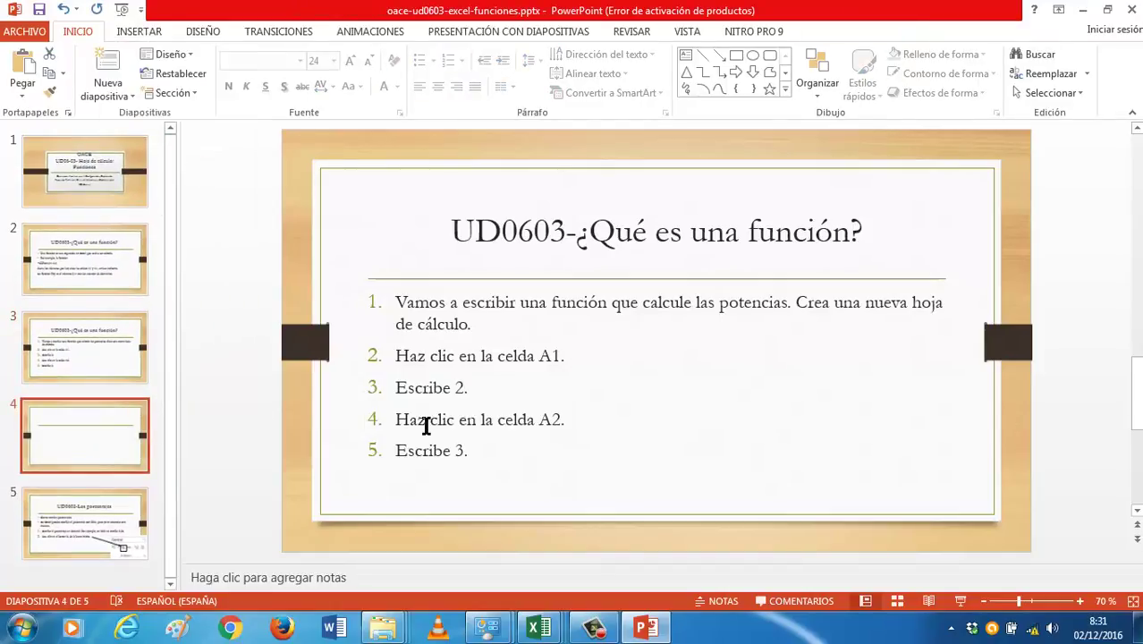
pyautogui.moveTo(468, 453); pyautogui.dragTo(315, 311)
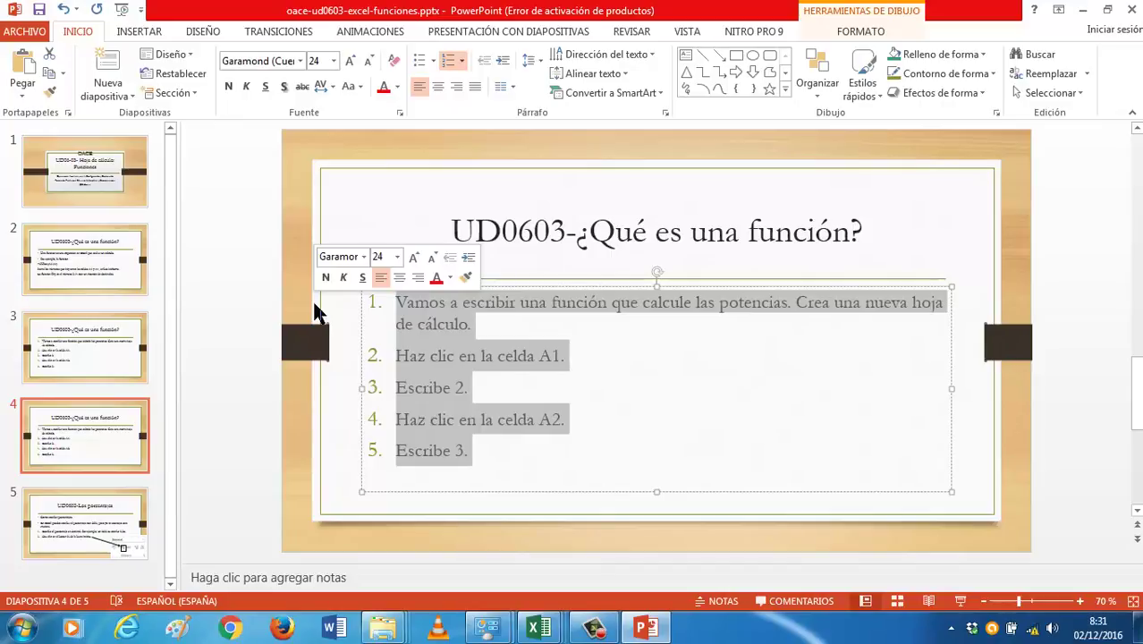
pyautogui.write('6')
pyautogui.press('BackSpace')
pyautogui.press('BackSpace')
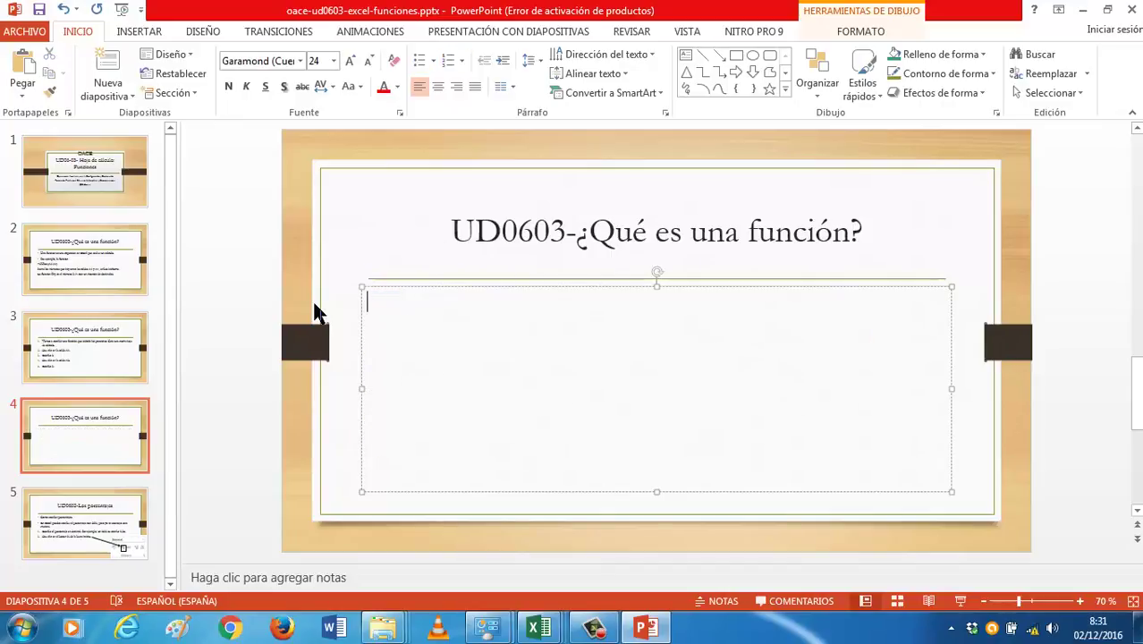
pyautogui.write('6.')
pyautogui.click(544, 610)
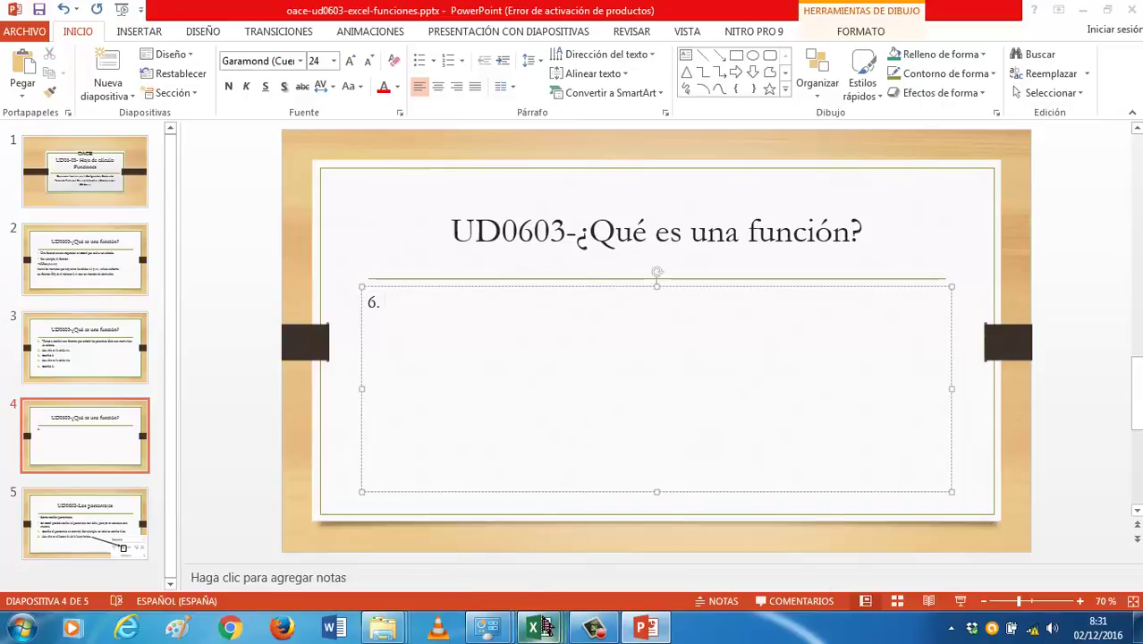
pyautogui.click(693, 545)
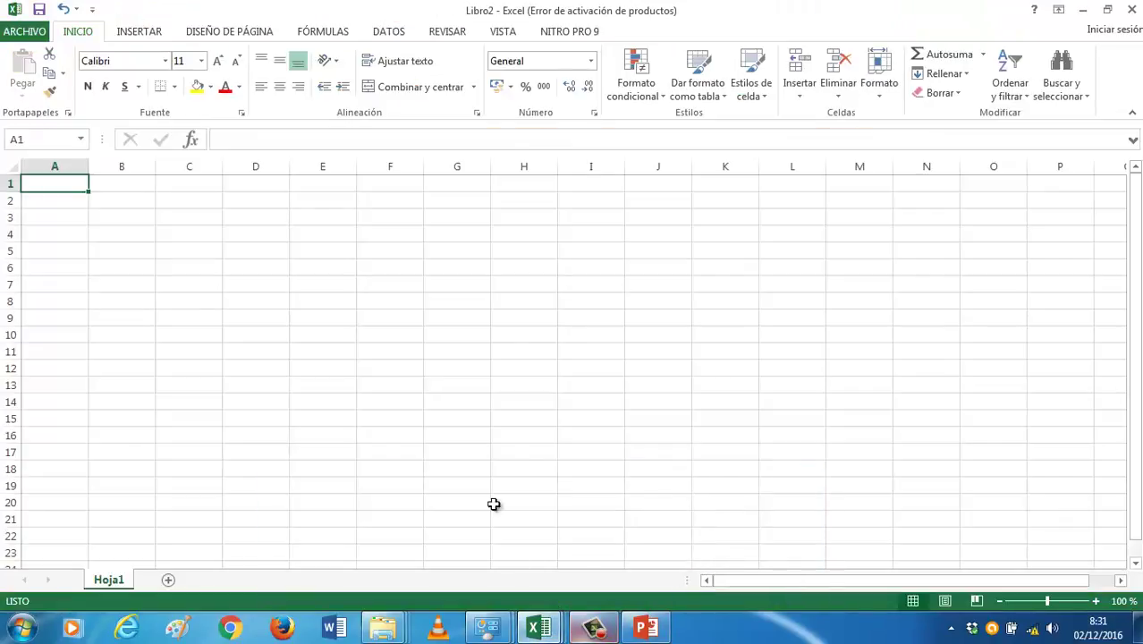
# Step: Zoom the empty Libro2 sheet in to 220%
pyautogui.click(1096, 601)
pyautogui.click(1097, 601)
pyautogui.click(1097, 601)
pyautogui.click(1097, 601)
pyautogui.click(1097, 602)
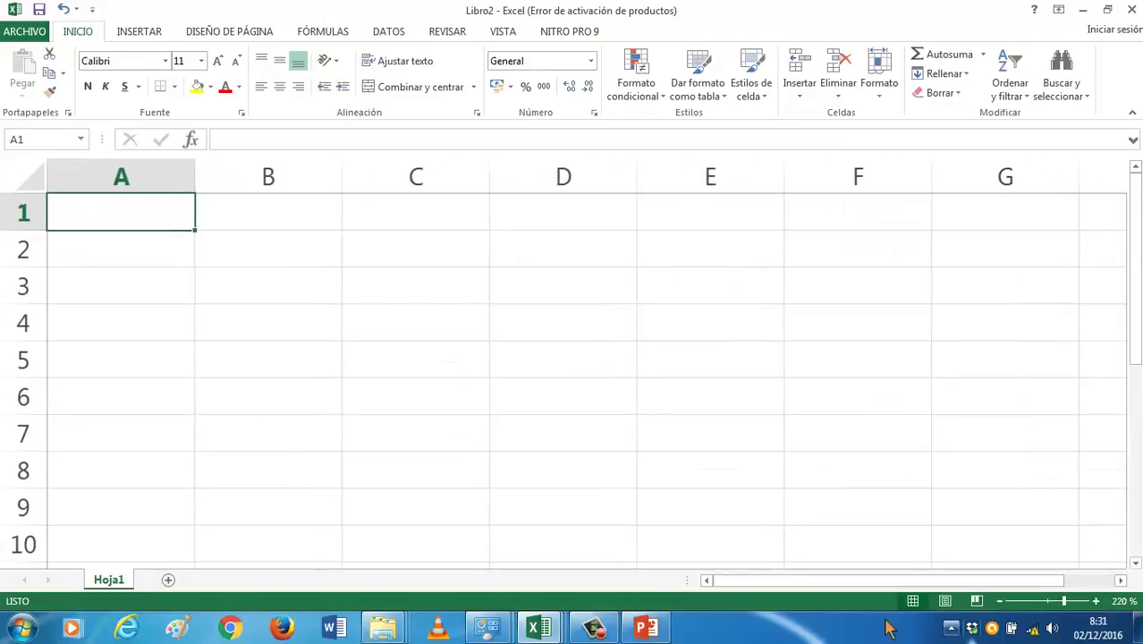
# Step: Return to the PowerPoint presentation and show slide 3
pyautogui.click(540, 626)
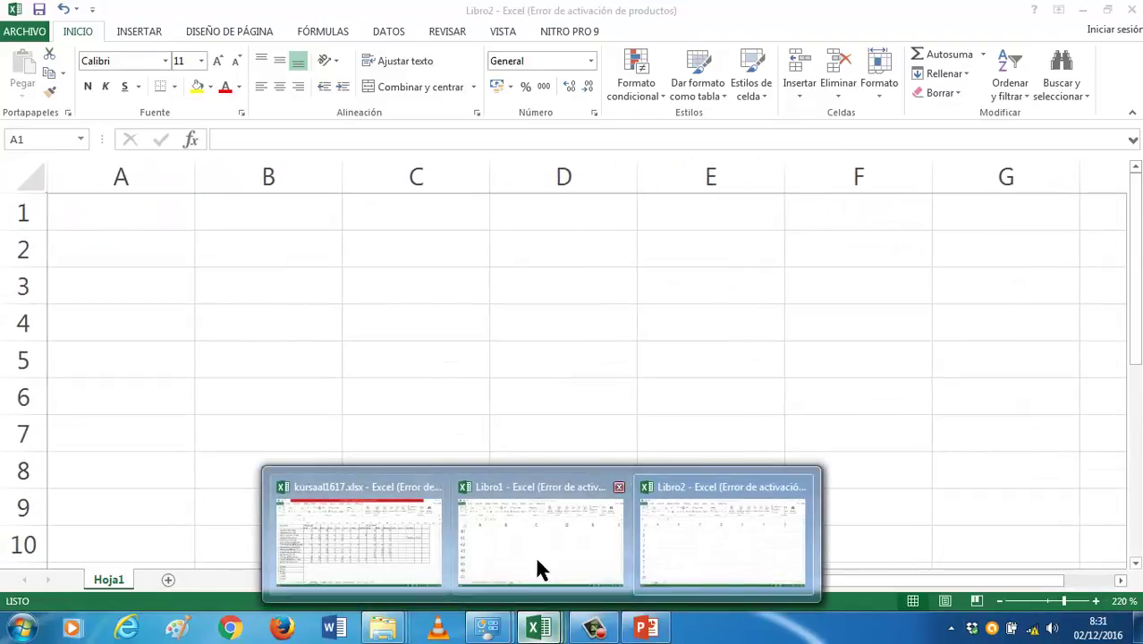
pyautogui.click(646, 627)
pyautogui.click(92, 372)
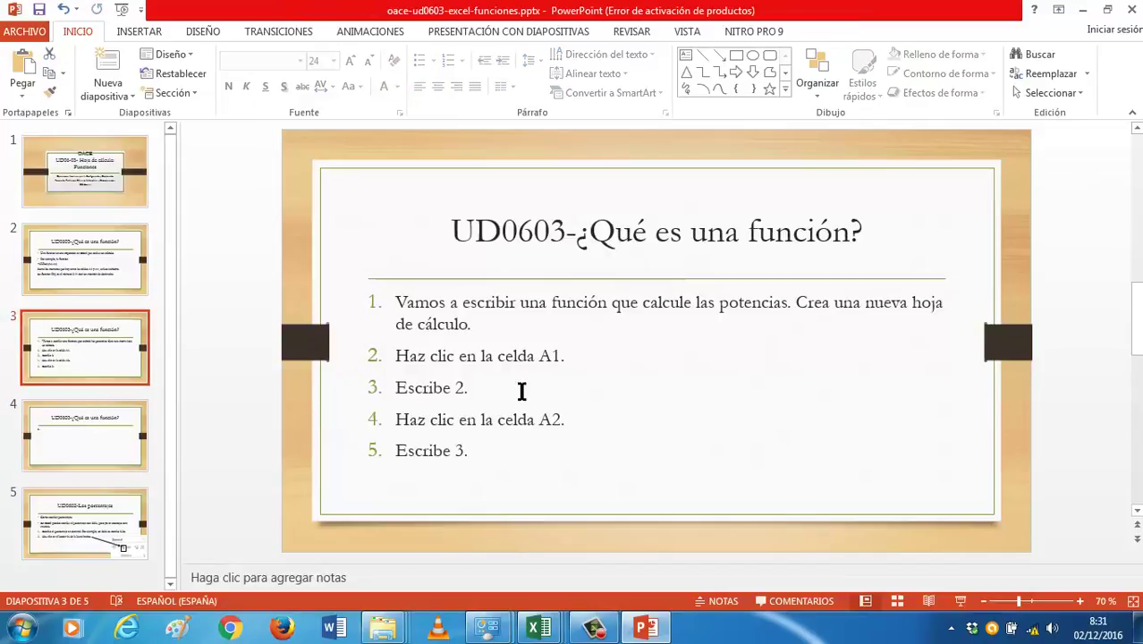
# Step: Replace A2 with B1 so step 4 reads 'Haz clic en la celda B1.'
pyautogui.click(553, 418)
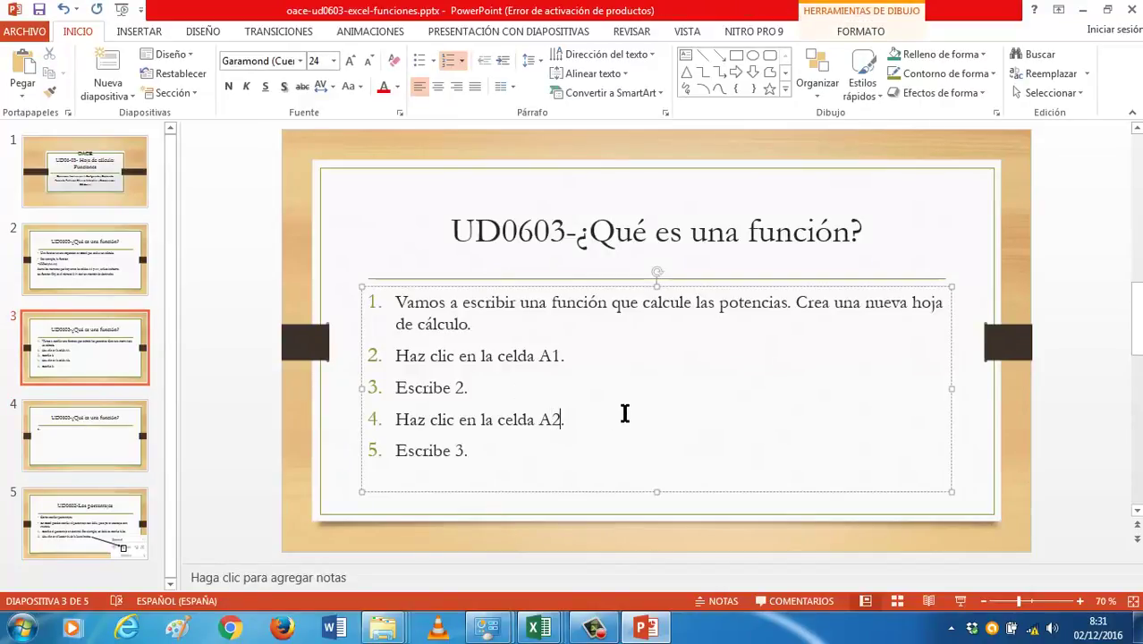
pyautogui.press('Delete')
pyautogui.press('BackSpace')
pyautogui.write('B1')
# Step: Launch the Snipping Tool by searching RECORTES, then cancel the pending capture
pyautogui.click(23, 628)
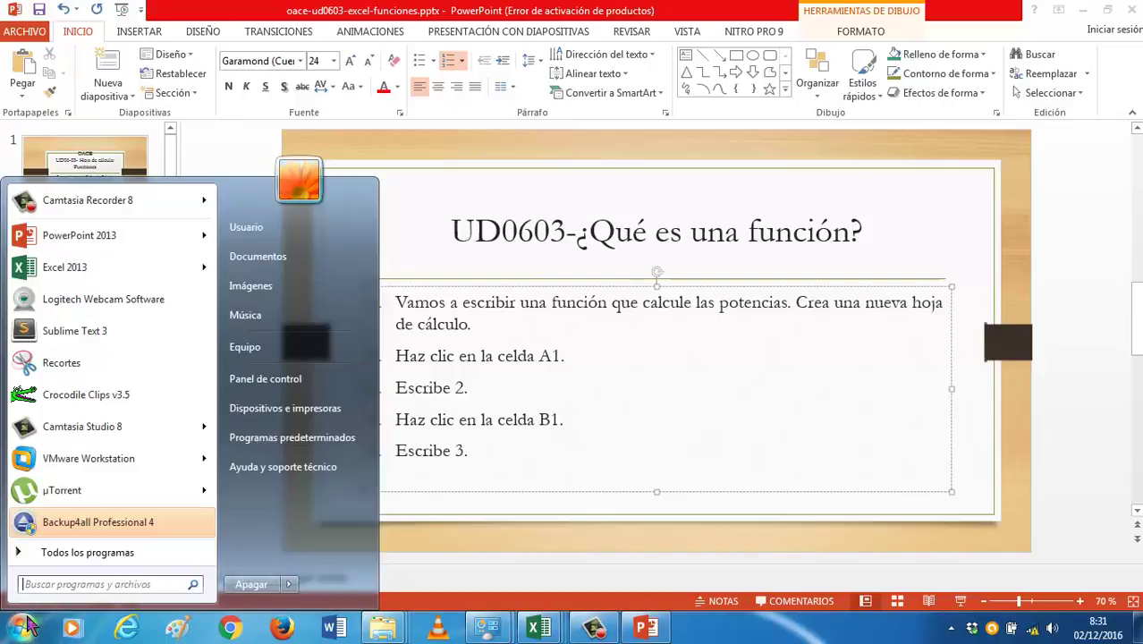
pyautogui.write('RECORTES')
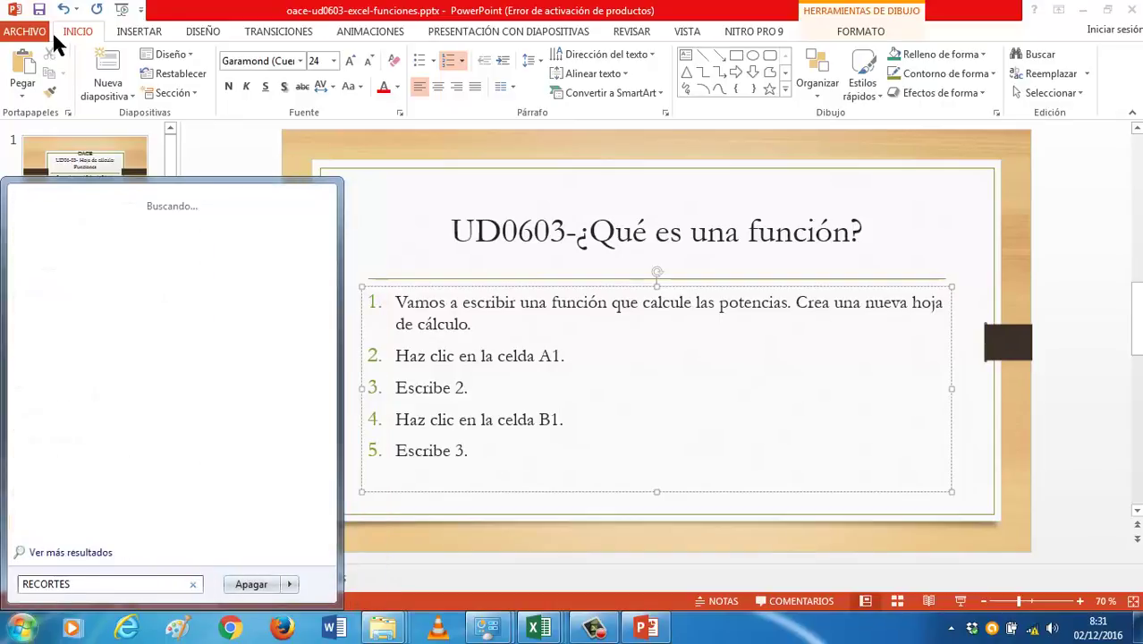
pyautogui.click(69, 223)
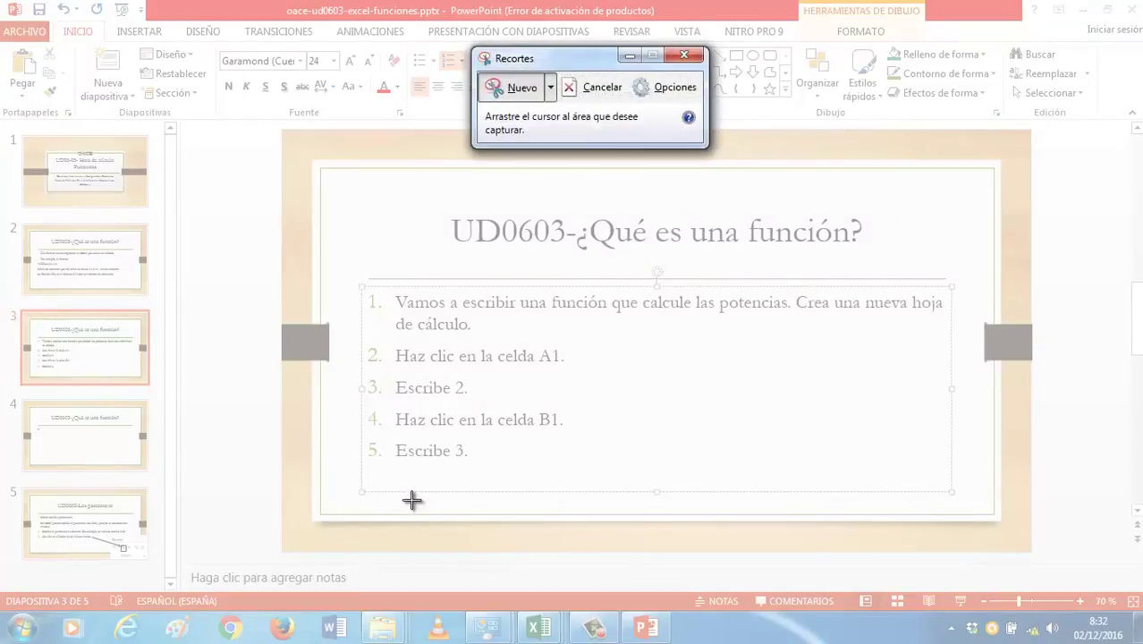
pyautogui.press('Escape')
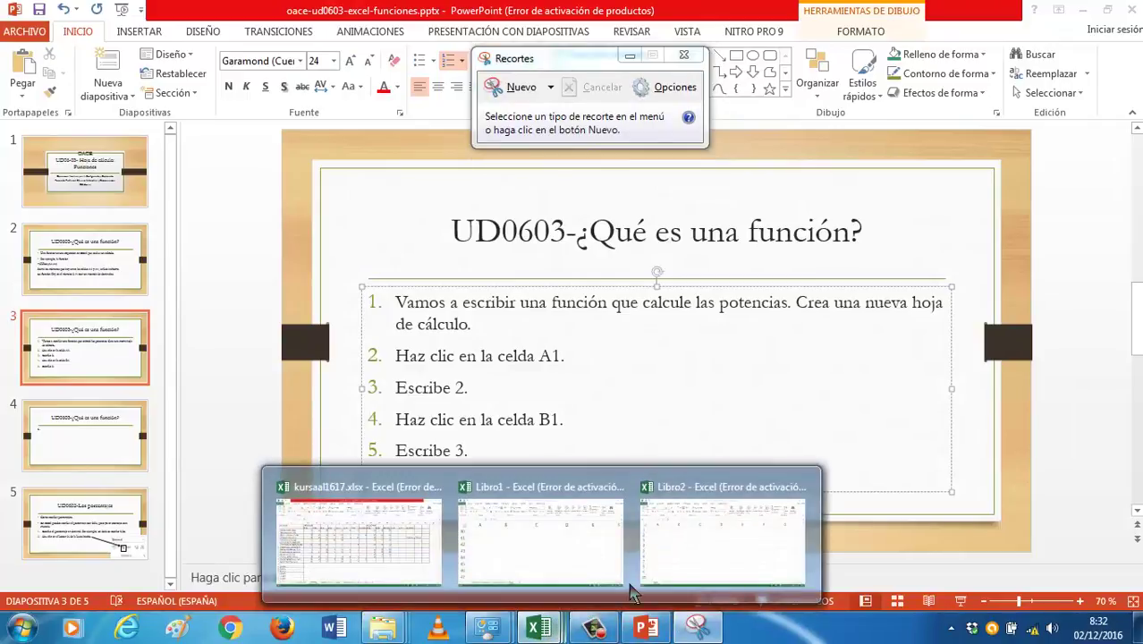
# Step: Switch taskbar windows to bring up Libro1 and the snipping window
pyautogui.click(637, 632)
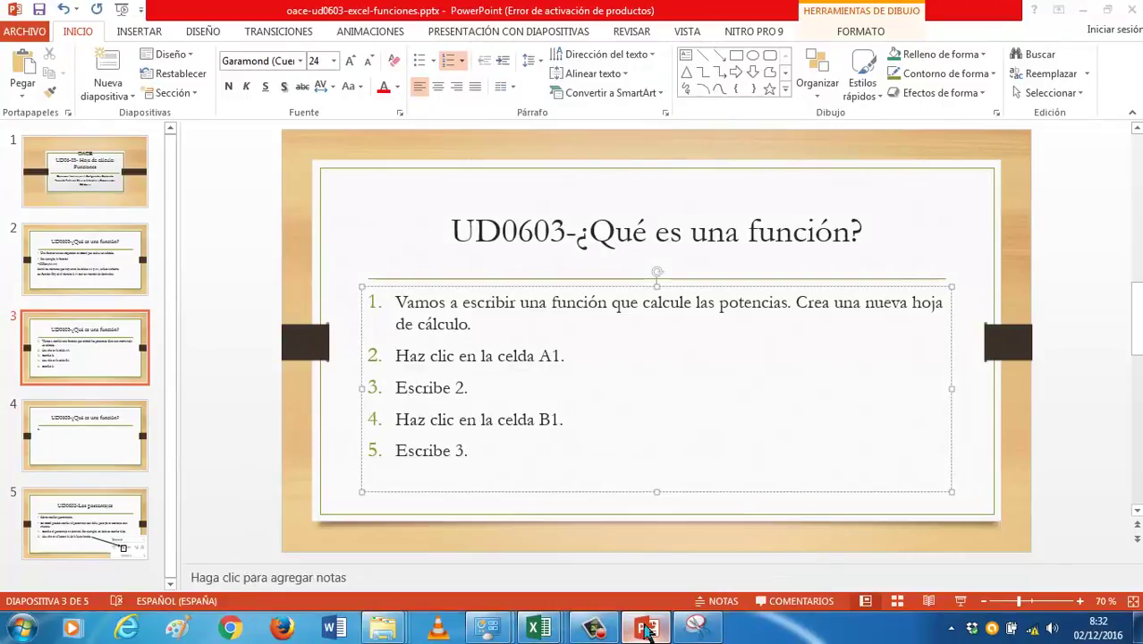
pyautogui.click(641, 629)
pyautogui.click(640, 629)
pyautogui.click(690, 631)
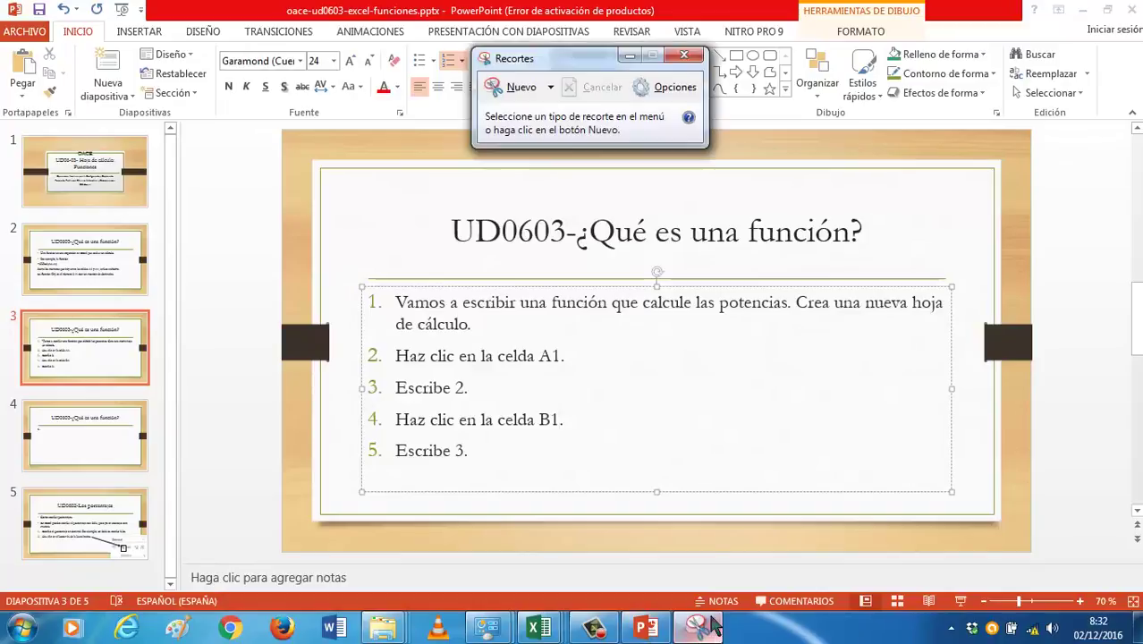
# Step: Close Libro1 without saving and close the kursaal1617.xlsx workbook
pyautogui.moveTo(547, 633)
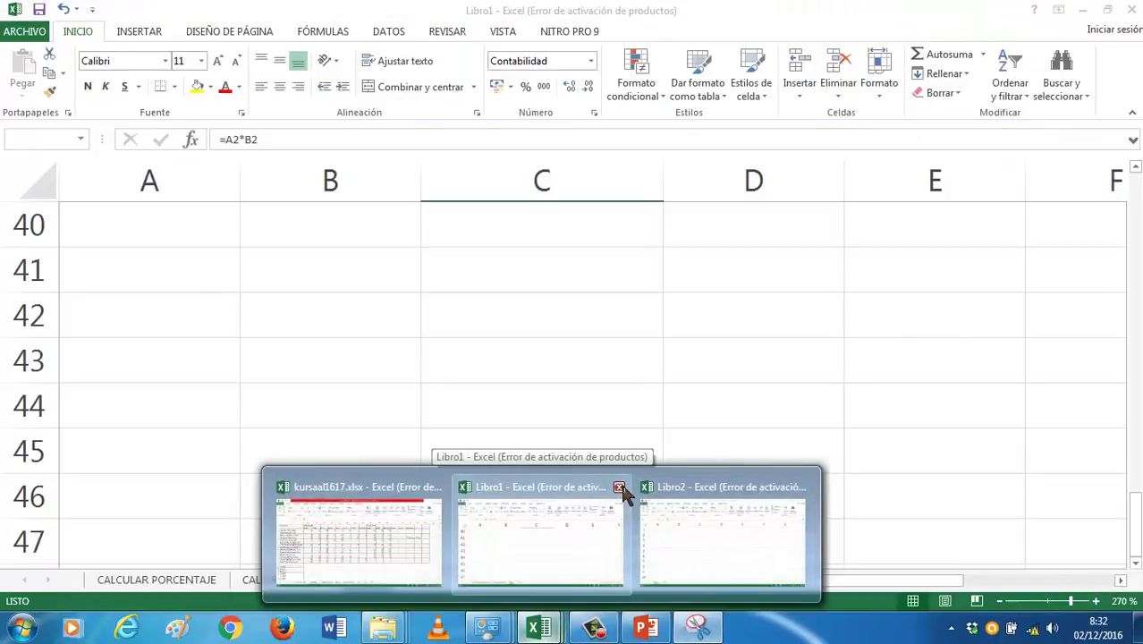
pyautogui.click(620, 488)
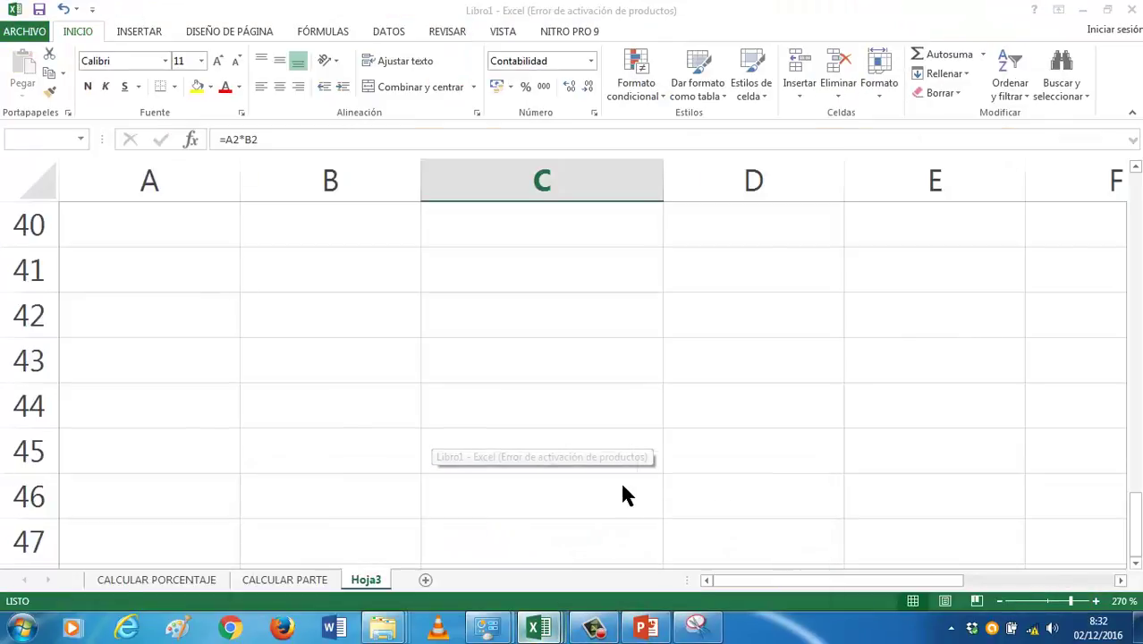
pyautogui.click(572, 345)
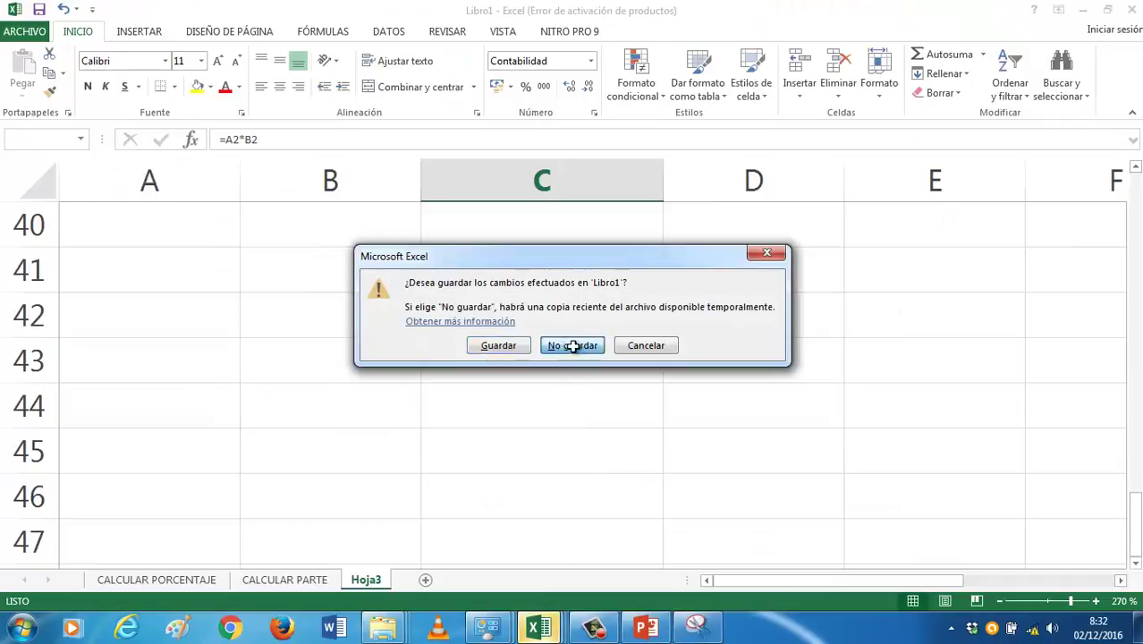
pyautogui.moveTo(542, 610)
pyautogui.click(451, 537)
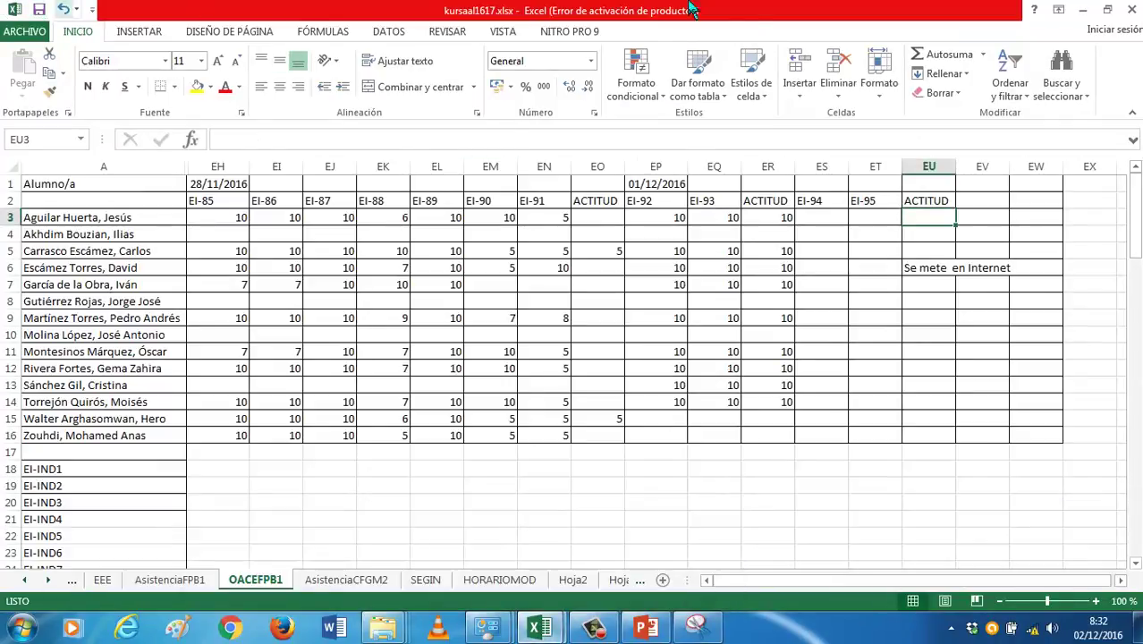
pyautogui.click(1130, 9)
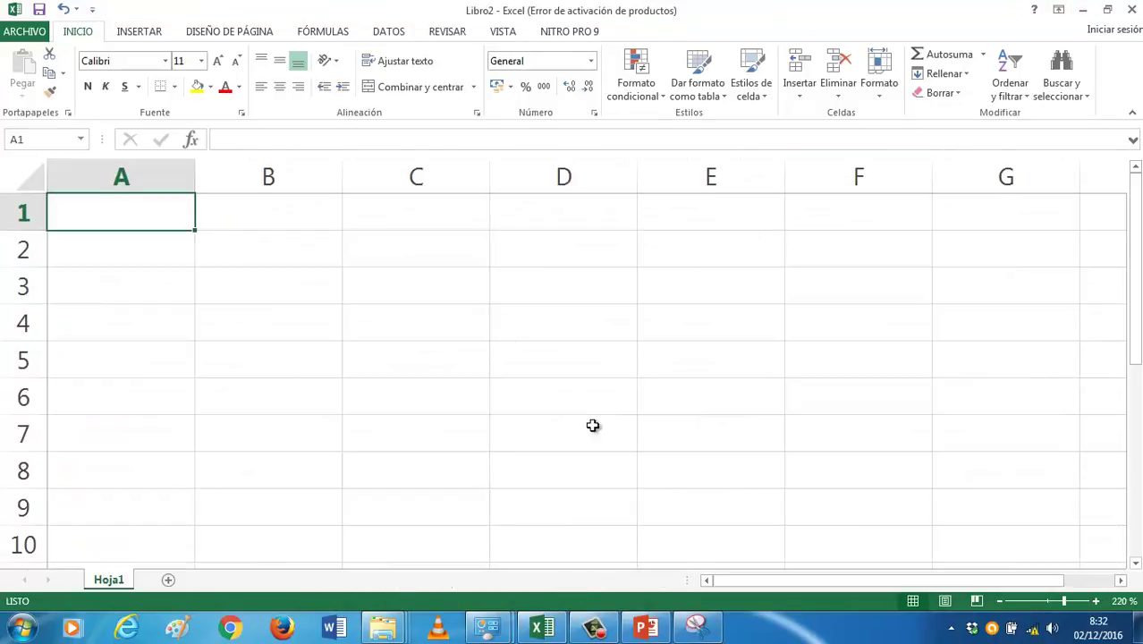
# Step: Enter 2 in A1 and 3 in B1 of Libro2, returning to A1
pyautogui.write('2')
pyautogui.press('Tab')
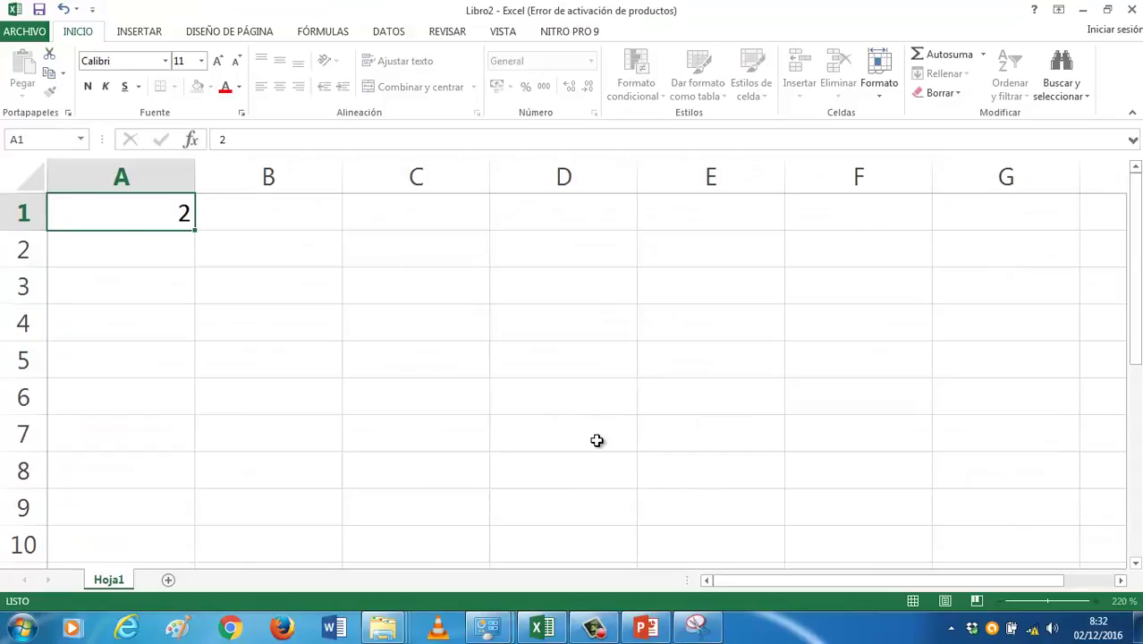
pyautogui.write('3')
pyautogui.press('Tab')
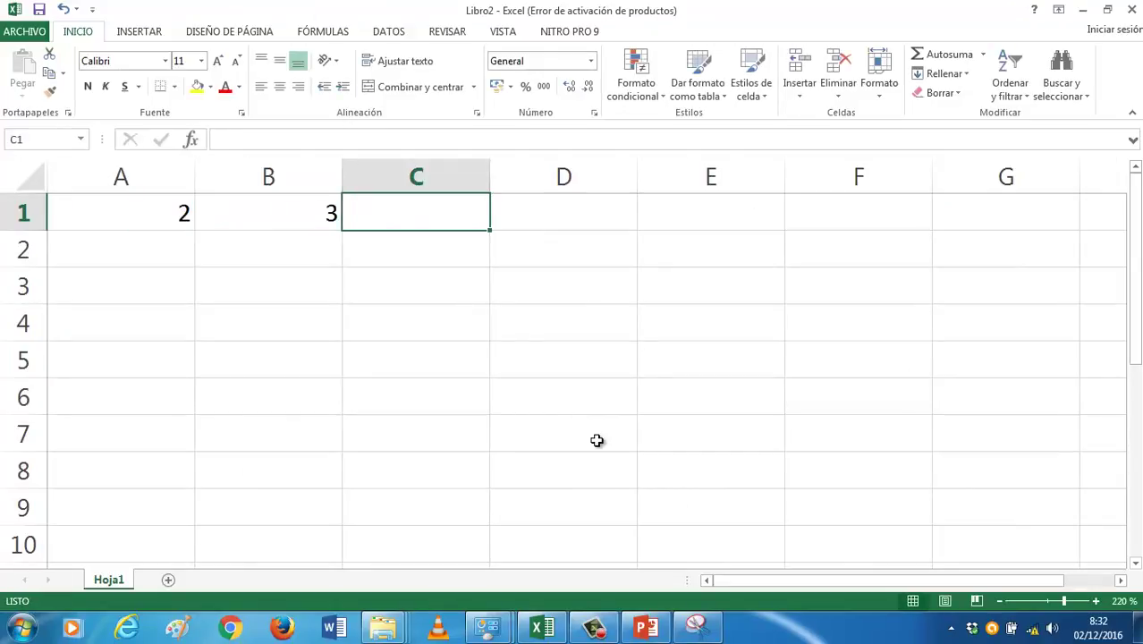
pyautogui.press('Left')
pyautogui.press('Left')
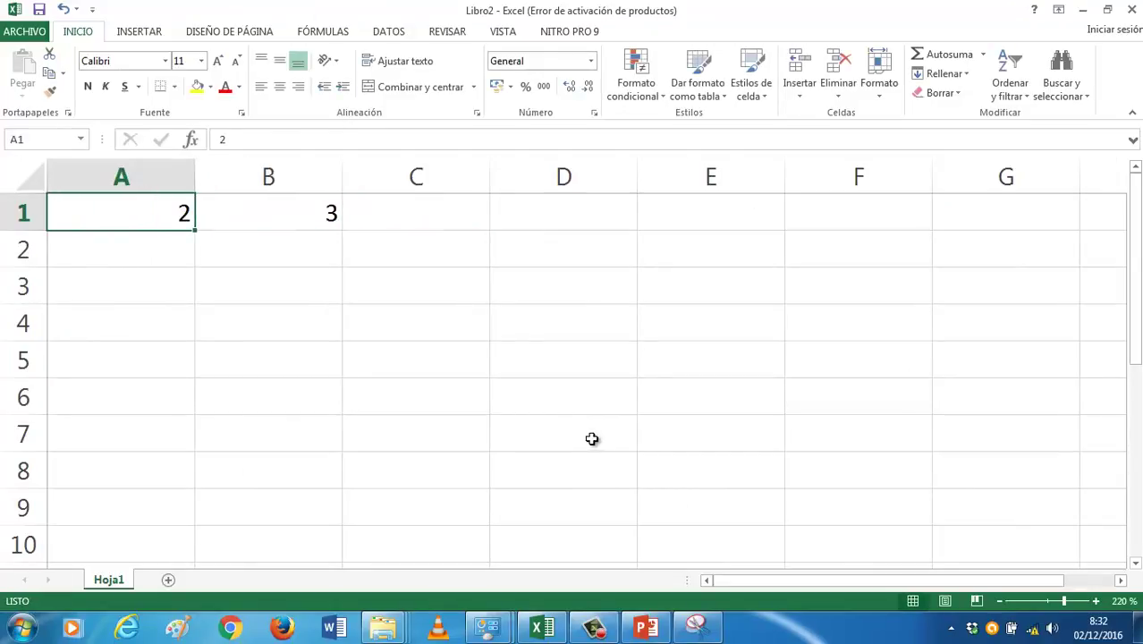
# Step: Change steps 3 and 5 on slide 3 to write BASE and EXPONENTE
pyautogui.click(646, 626)
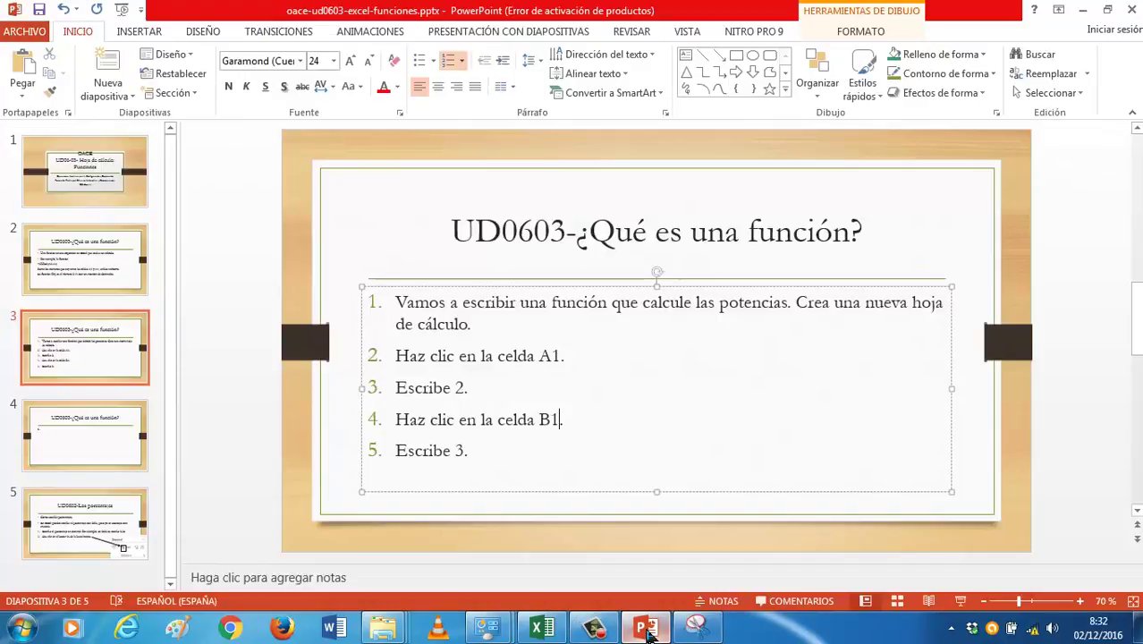
pyautogui.click(466, 386)
pyautogui.press('BackSpace')
pyautogui.write('BASE')
pyautogui.press('Down')
pyautogui.press('Down')
pyautogui.press('BackSpace')
pyautogui.press('BackSpace')
pyautogui.write('EX')
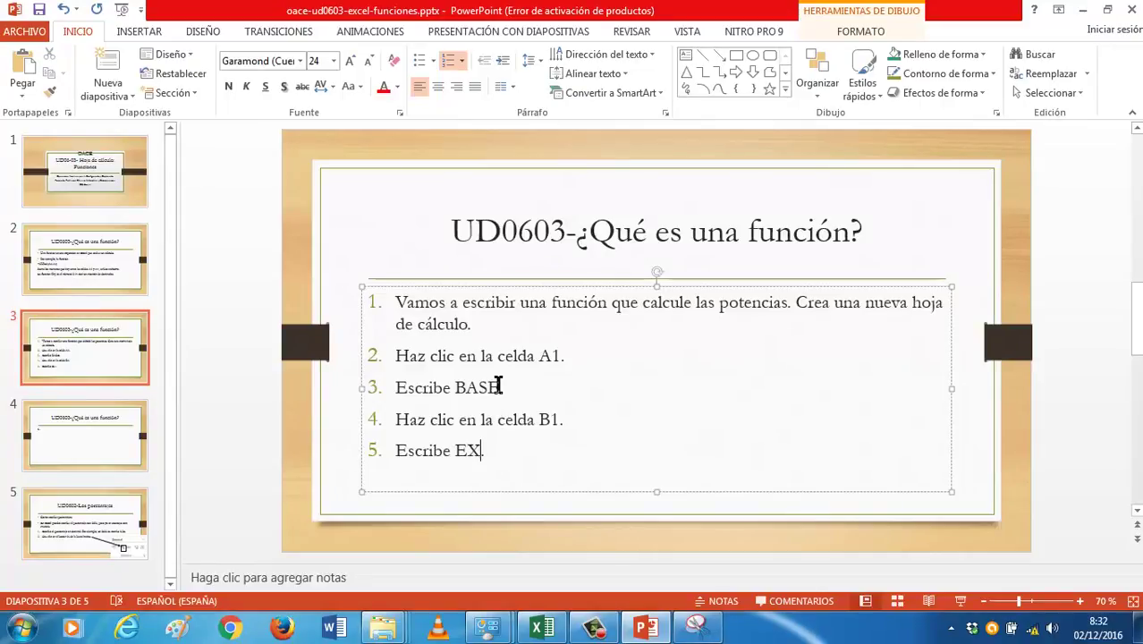
pyautogui.write('POTEN')
pyautogui.press('BackSpace')
pyautogui.press('BackSpace')
pyautogui.press('BackSpace')
pyautogui.write('NENTE')
# Step: Add steps 6–9: click A2, 'Escribe 3.', click B2, 'Escribe 3.'
pyautogui.press('Return')
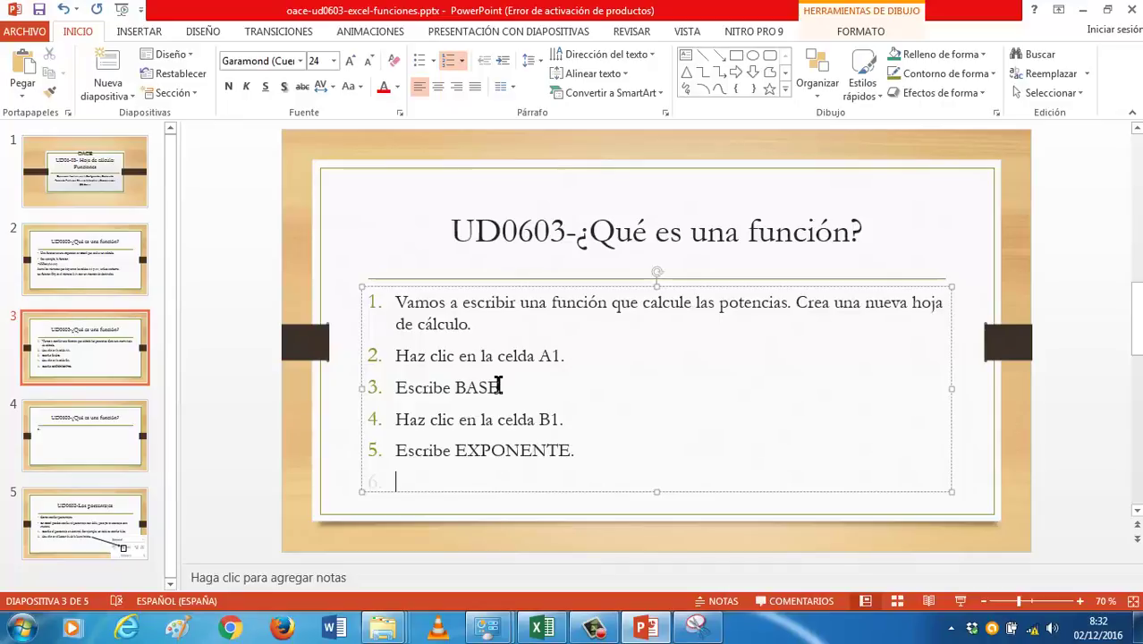
pyautogui.write('H')
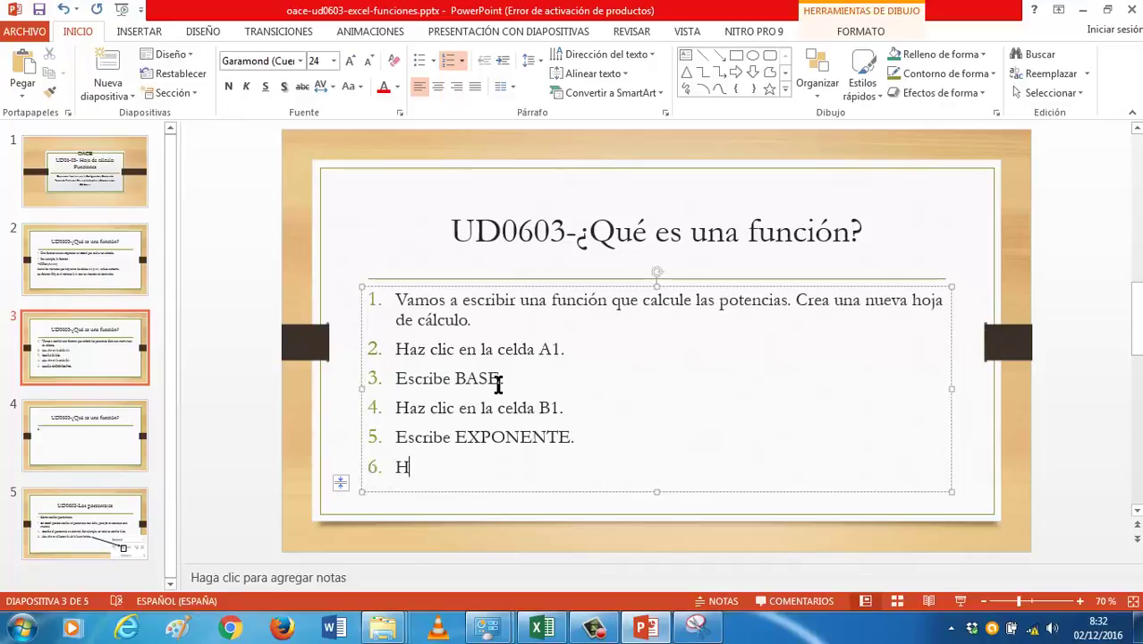
pyautogui.write('az clic en l')
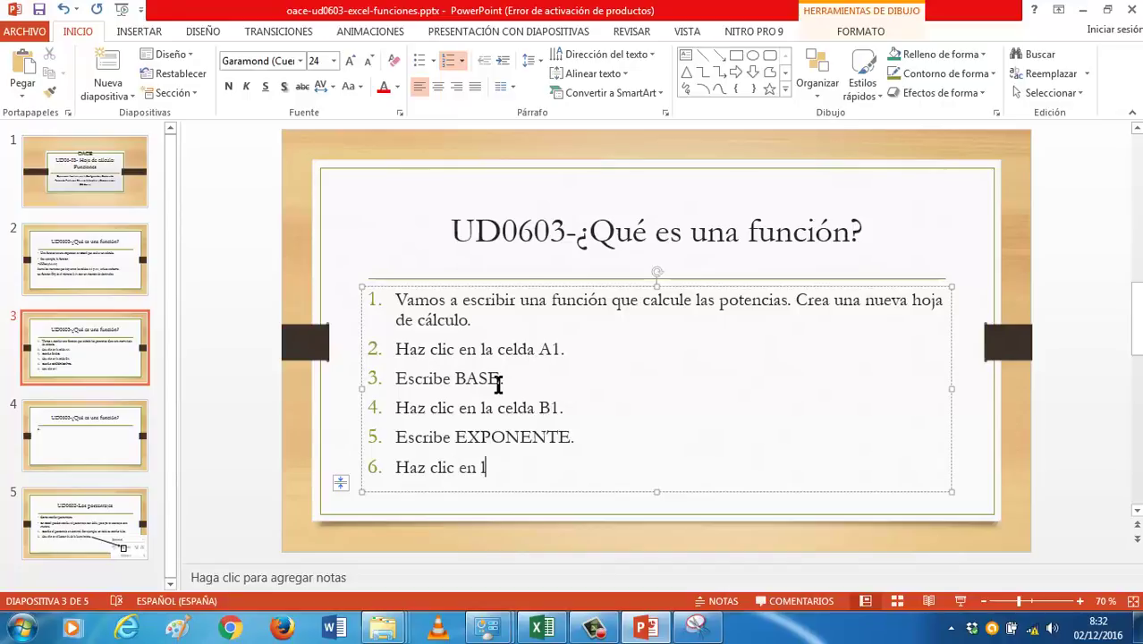
pyautogui.write('a celda B')
pyautogui.press('BackSpace')
pyautogui.write('A2.')
pyautogui.press('Return')
pyautogui.write('Es')
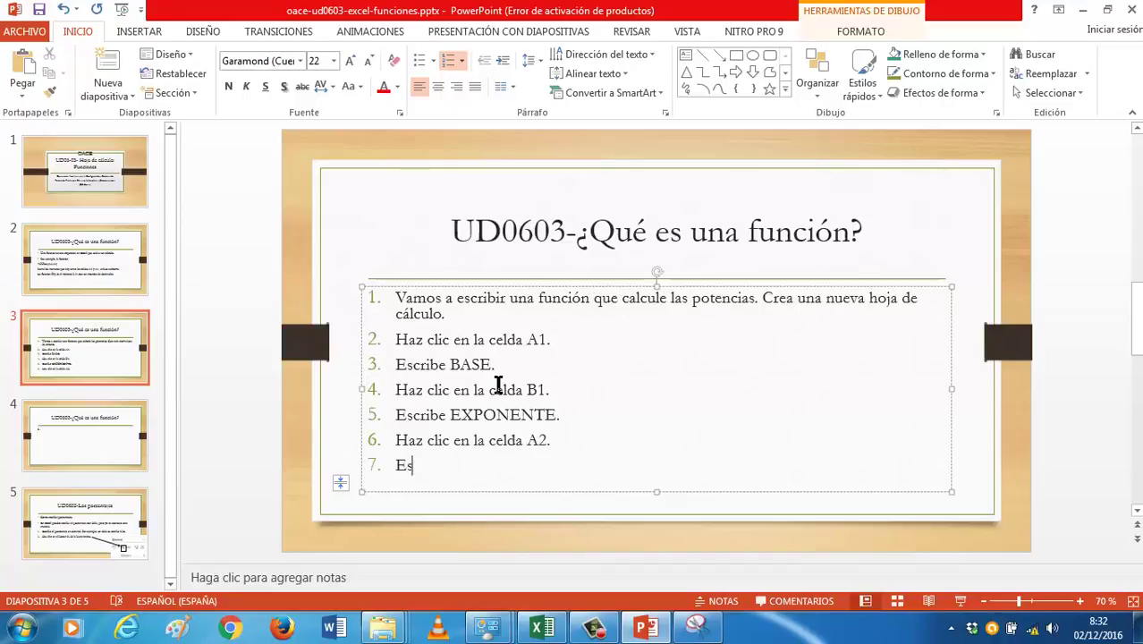
pyautogui.write('cribe 3.')
pyautogui.press('Return')
pyautogui.write('H')
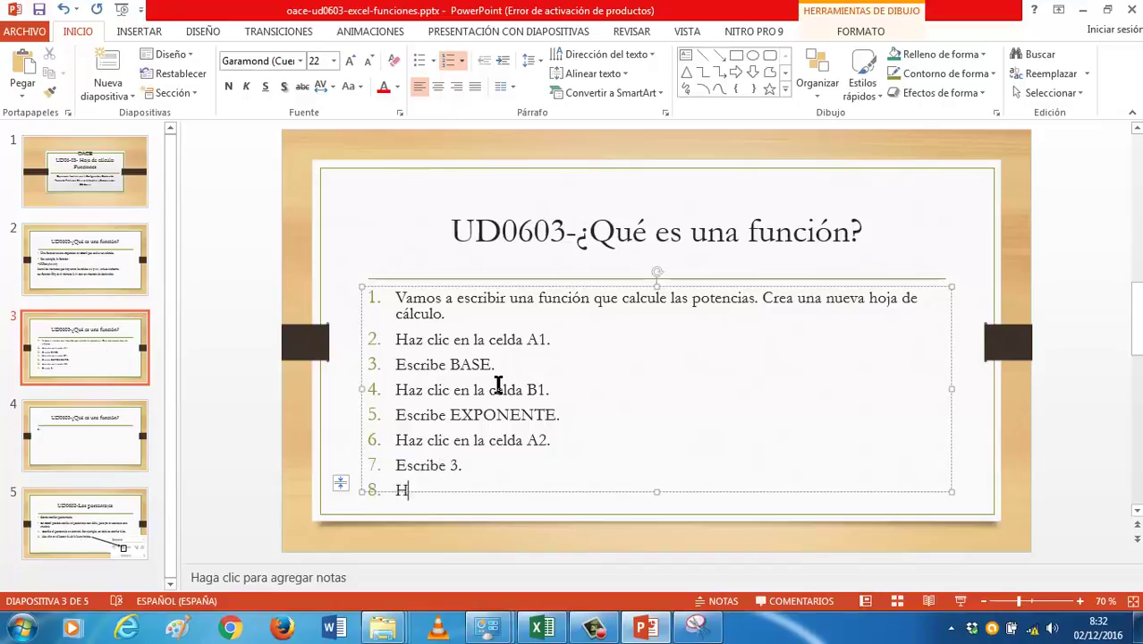
pyautogui.write('az clic en la celda ')
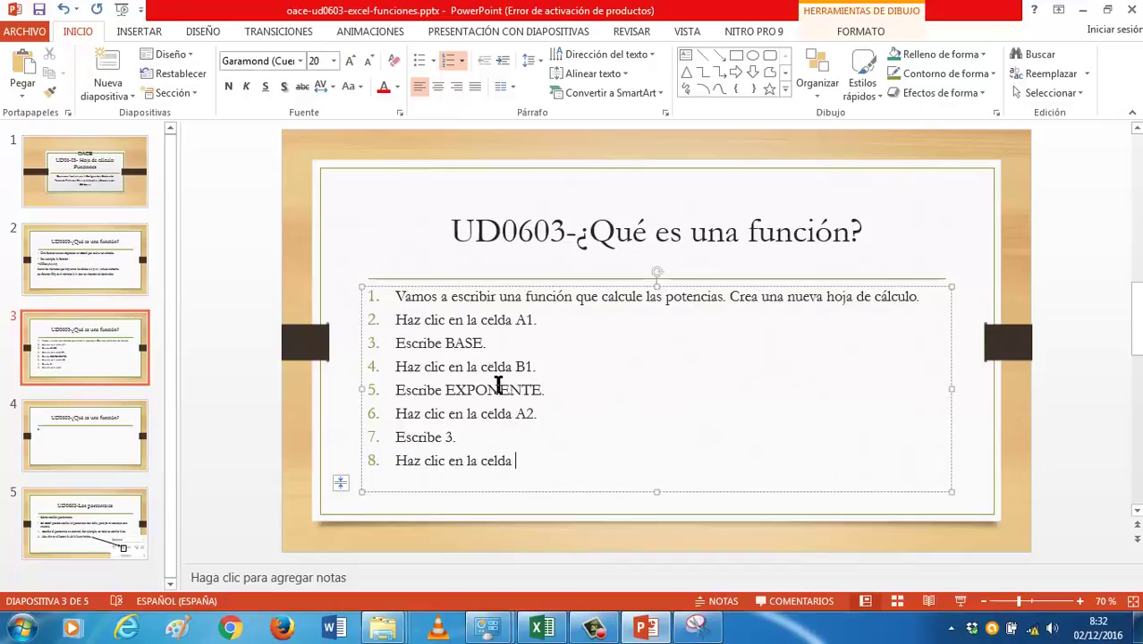
pyautogui.write('B2.')
pyautogui.press('Return')
pyautogui.write('Escrib')
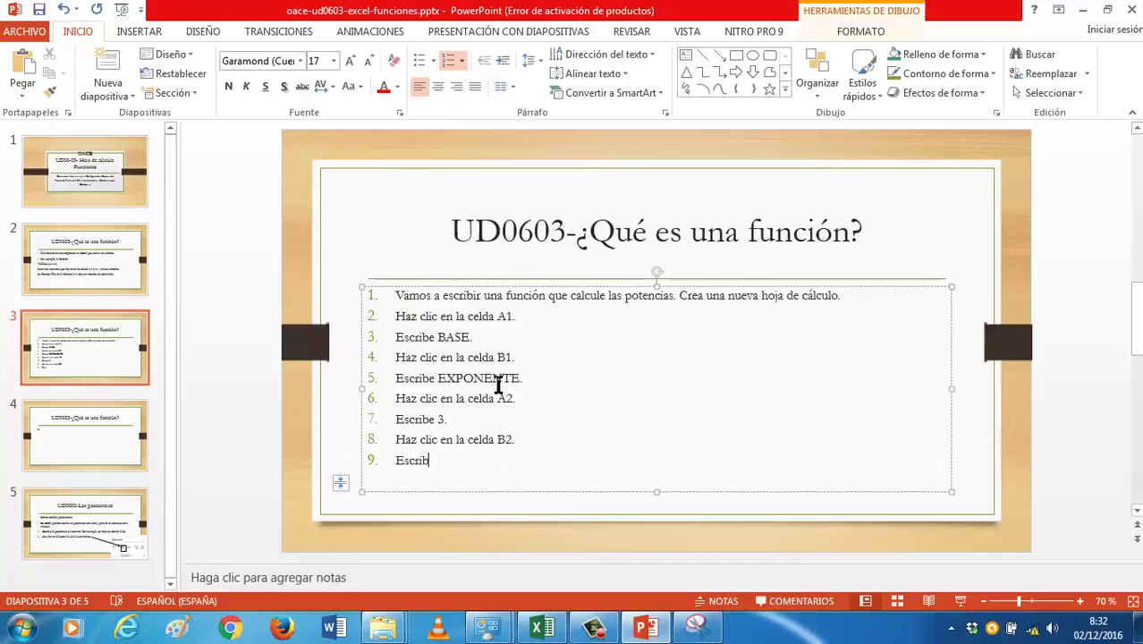
pyautogui.write('e')
pyautogui.write(' 3.')
# Step: Insert after EXPONENTE a 'Haz clic en la celda C1.' step and RESULTADO/B3 text
pyautogui.click(697, 629)
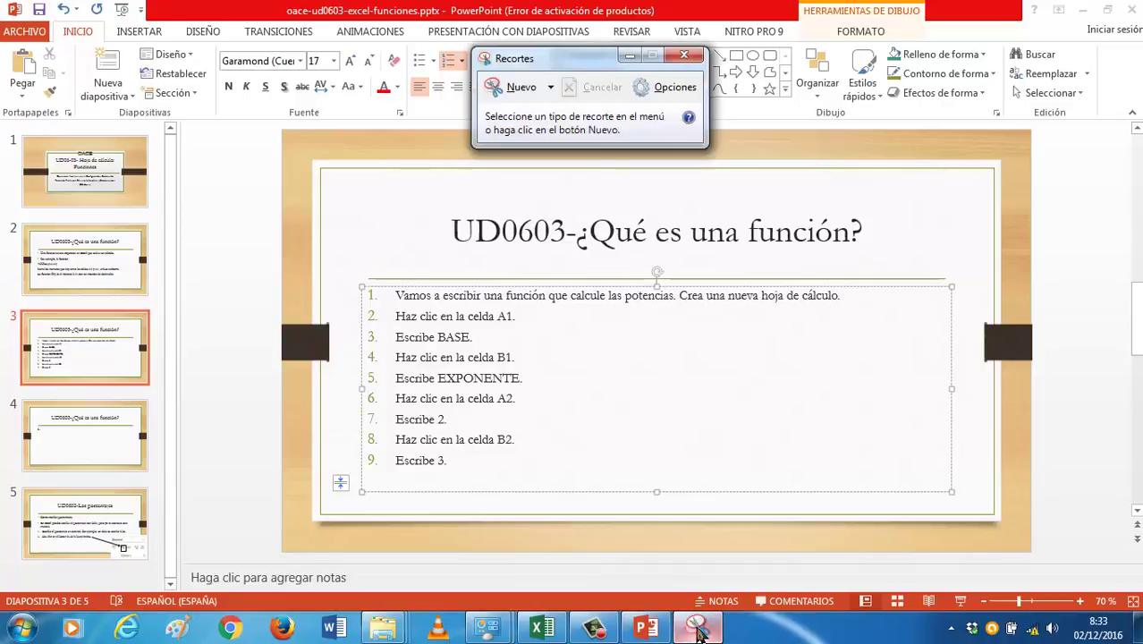
pyautogui.click(526, 409)
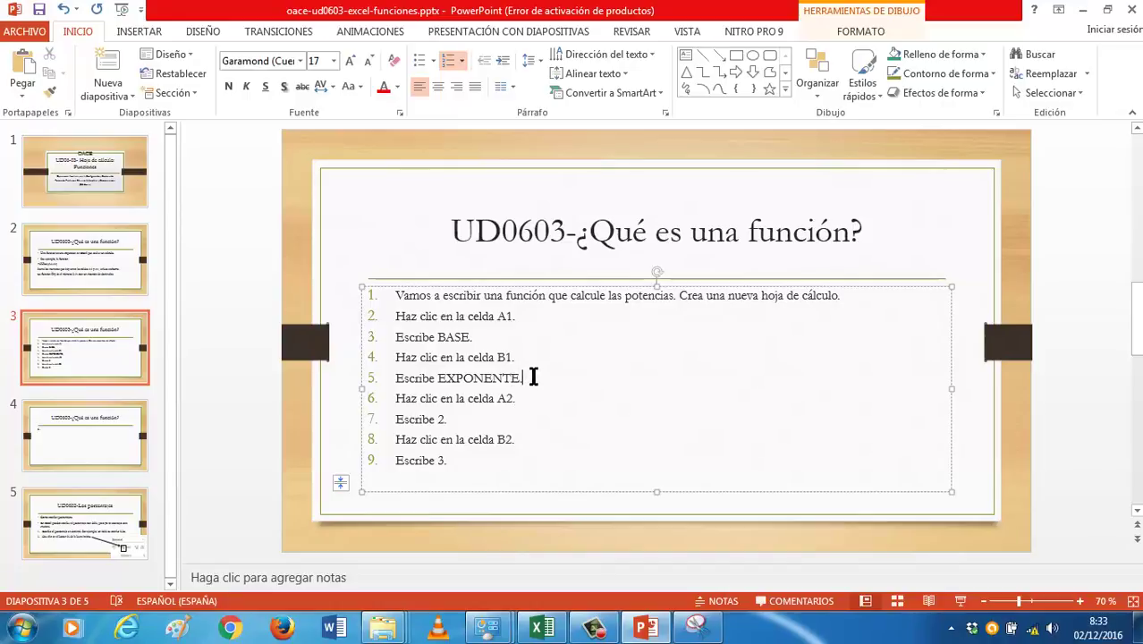
pyautogui.press('Return')
pyautogui.write('Haz clic')
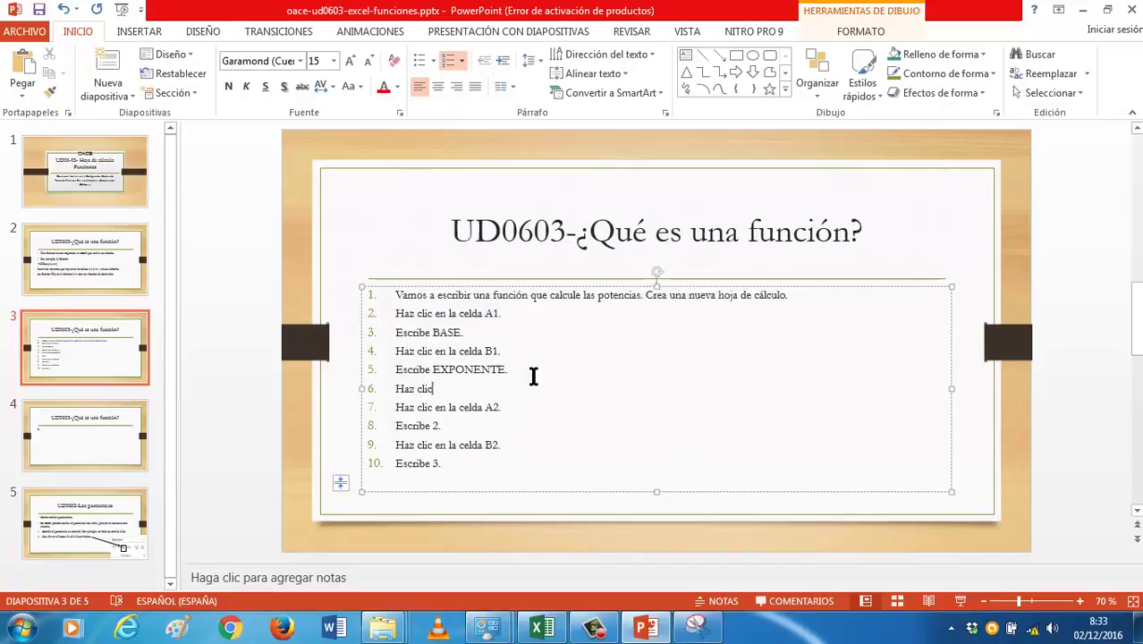
pyautogui.write(' en la celda C12')
pyautogui.press('BackSpace')
pyautogui.write('.')
pyautogui.press('Return')
pyautogui.write('Escribe')
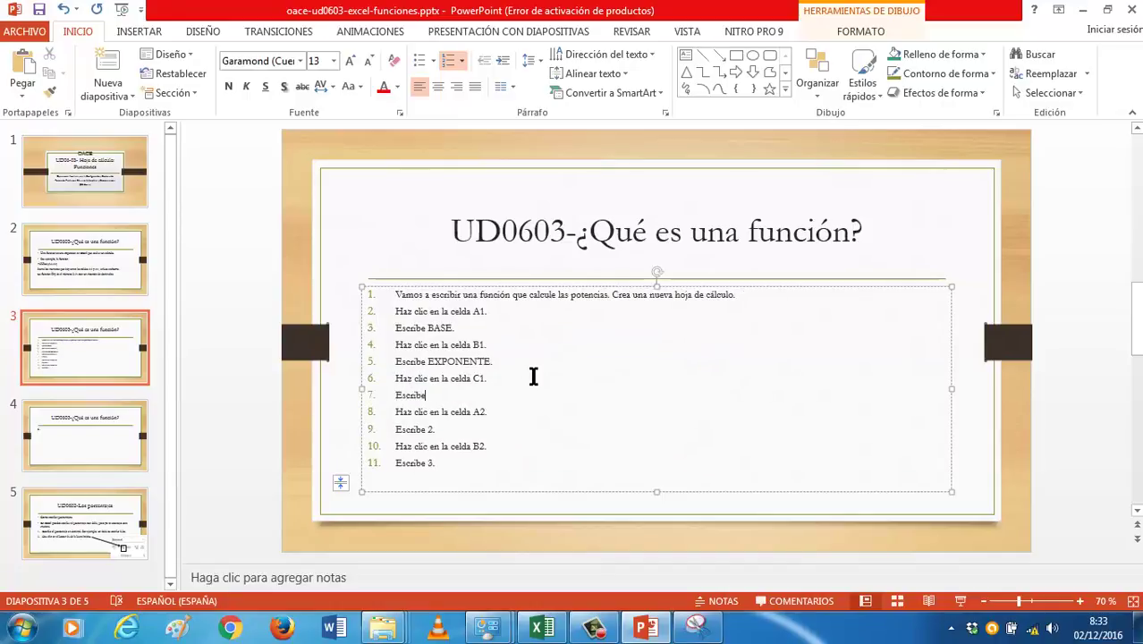
pyautogui.write(' RESULTA')
pyautogui.write('DO')
pyautogui.write('Haz clic')
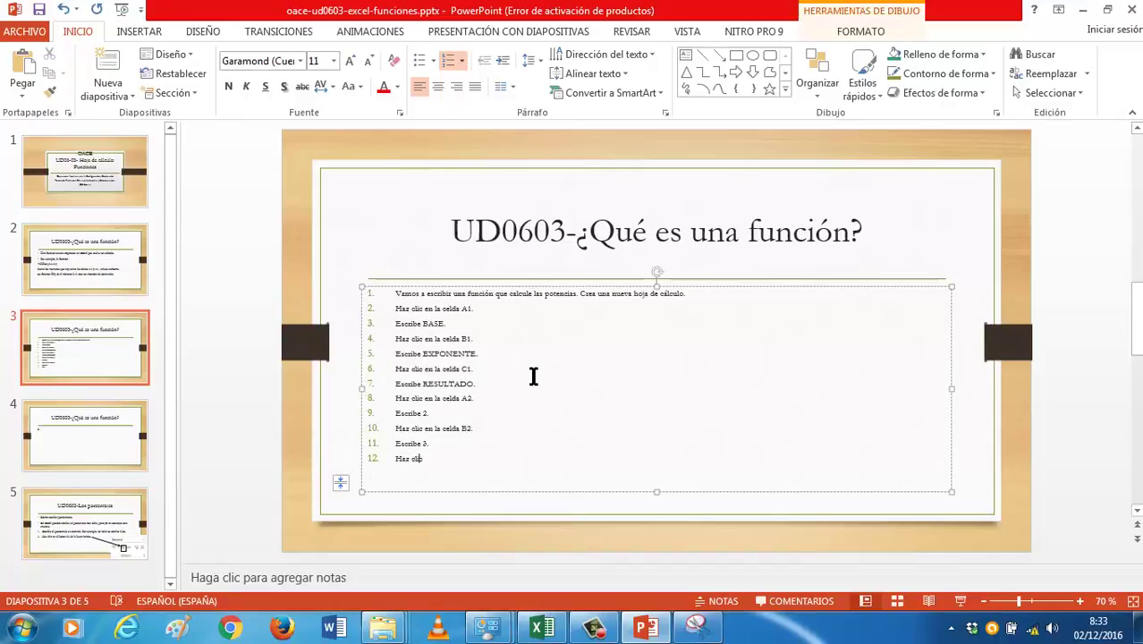
pyautogui.write(' en al celda B3')
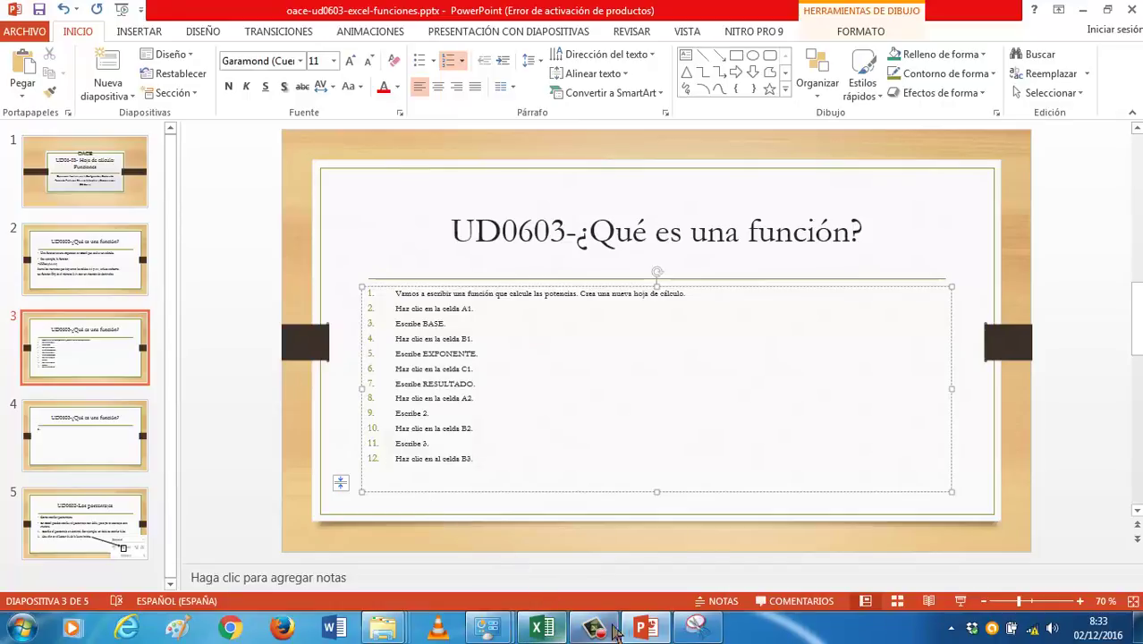
# Step: Type headers BASE, EXPONENTE, RESULTADO in A1:C1 and values 2, 3 in A2:B2
pyautogui.click(642, 628)
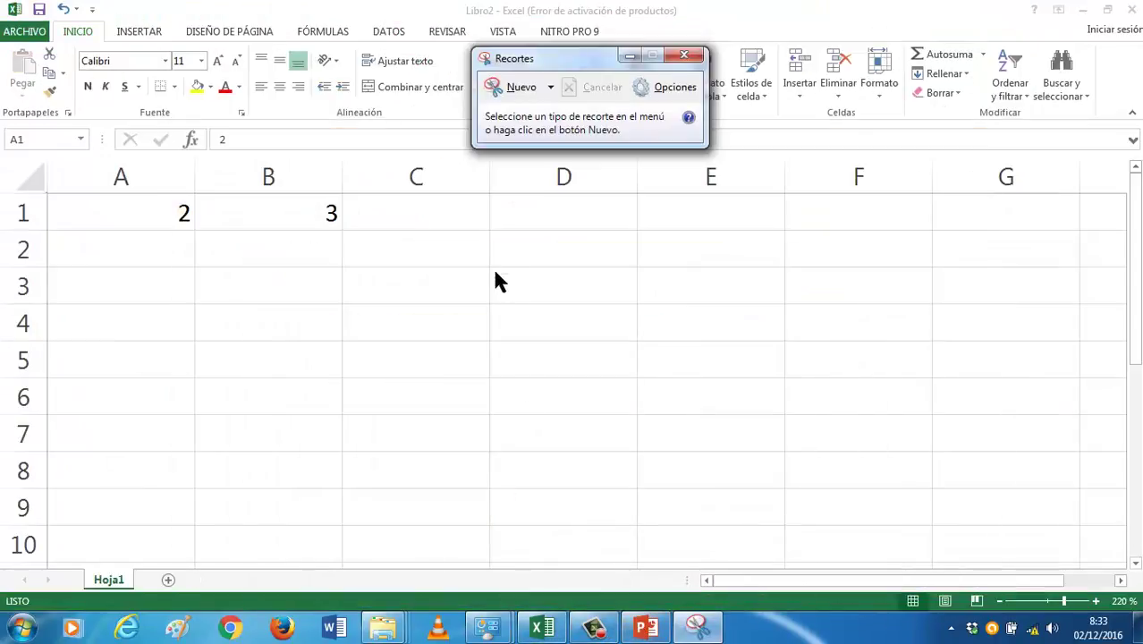
pyautogui.click(195, 222)
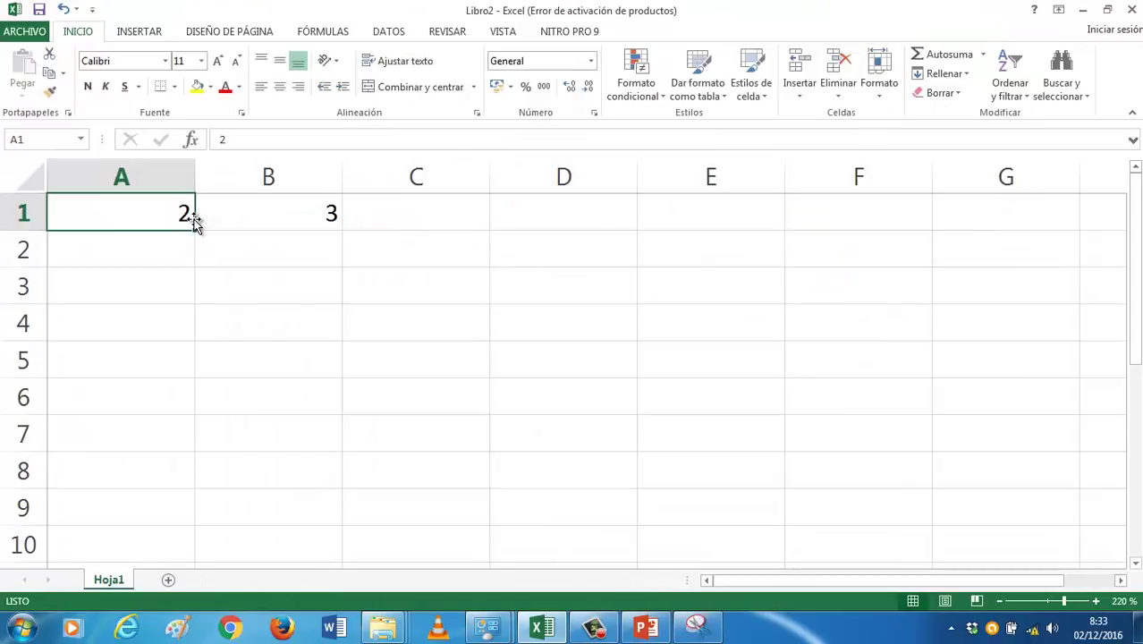
pyautogui.write('BASE')
pyautogui.press('Tab')
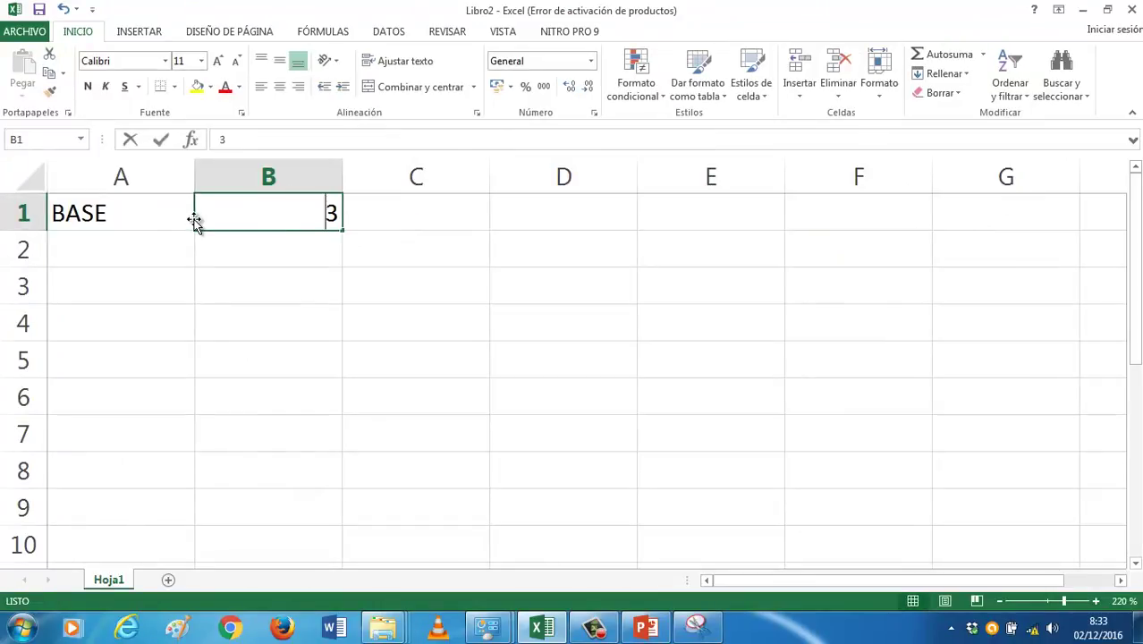
pyautogui.write('EXPONENTE')
pyautogui.press('Tab')
pyautogui.write('REUS')
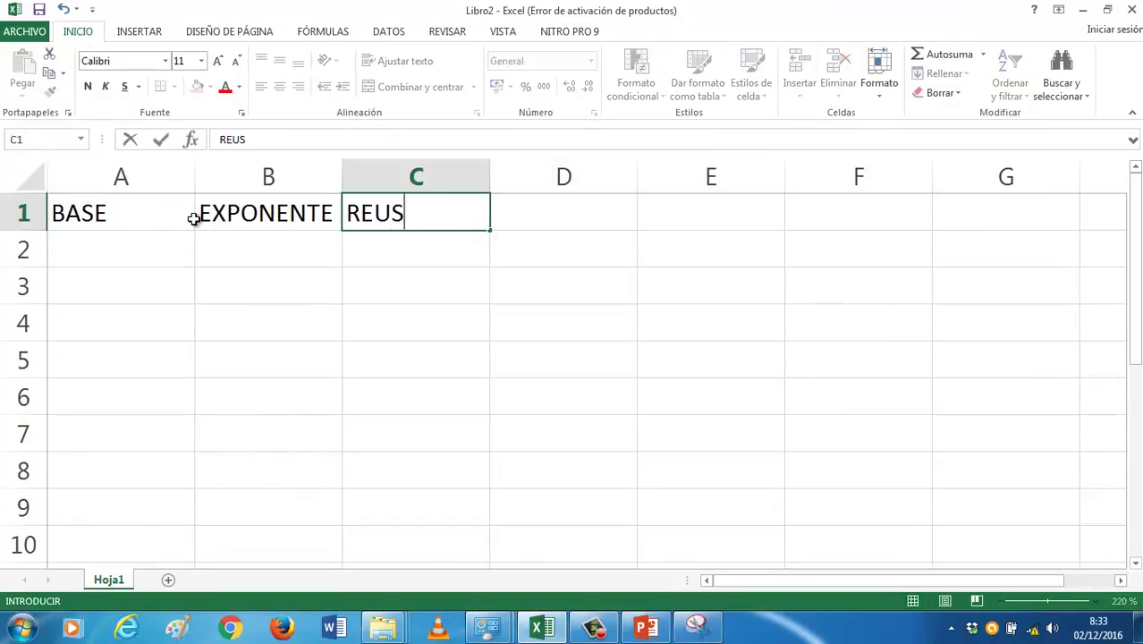
pyautogui.press('BackSpace')
pyautogui.press('BackSpace')
pyautogui.write('SULTADO')
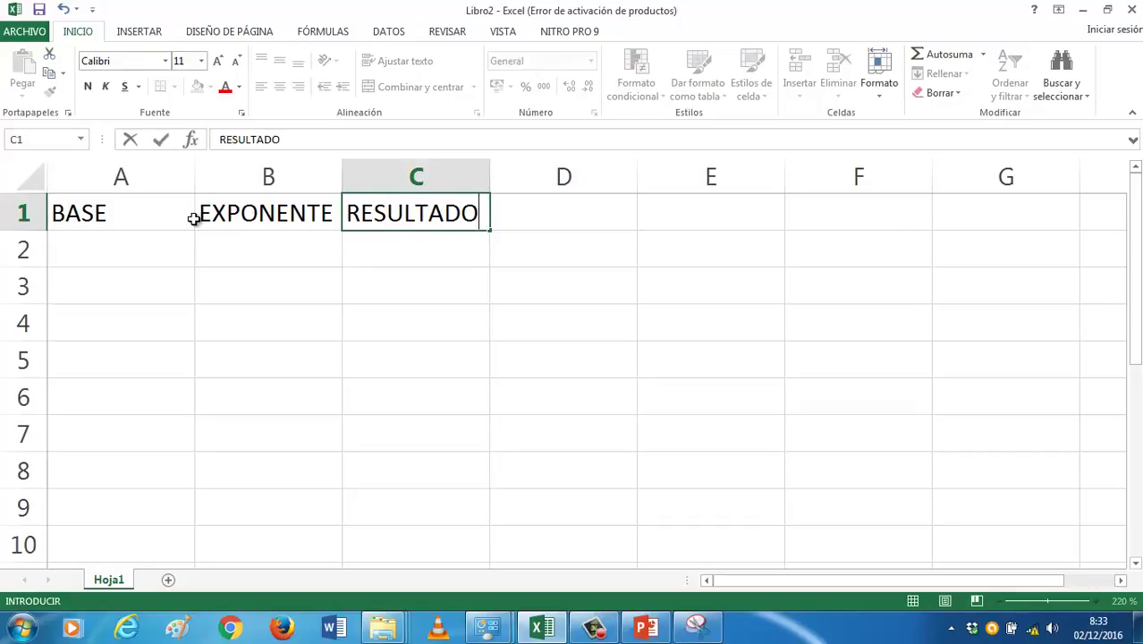
pyautogui.press('Return')
pyautogui.write('2')
pyautogui.press('Tab')
pyautogui.write('3')
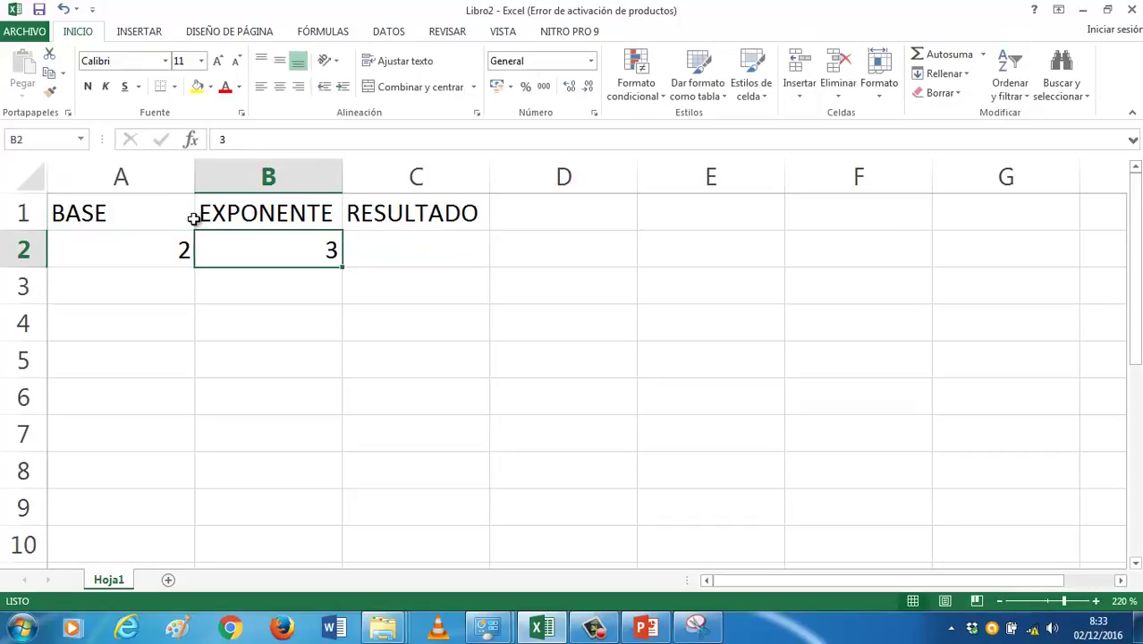
pyautogui.press('Right')
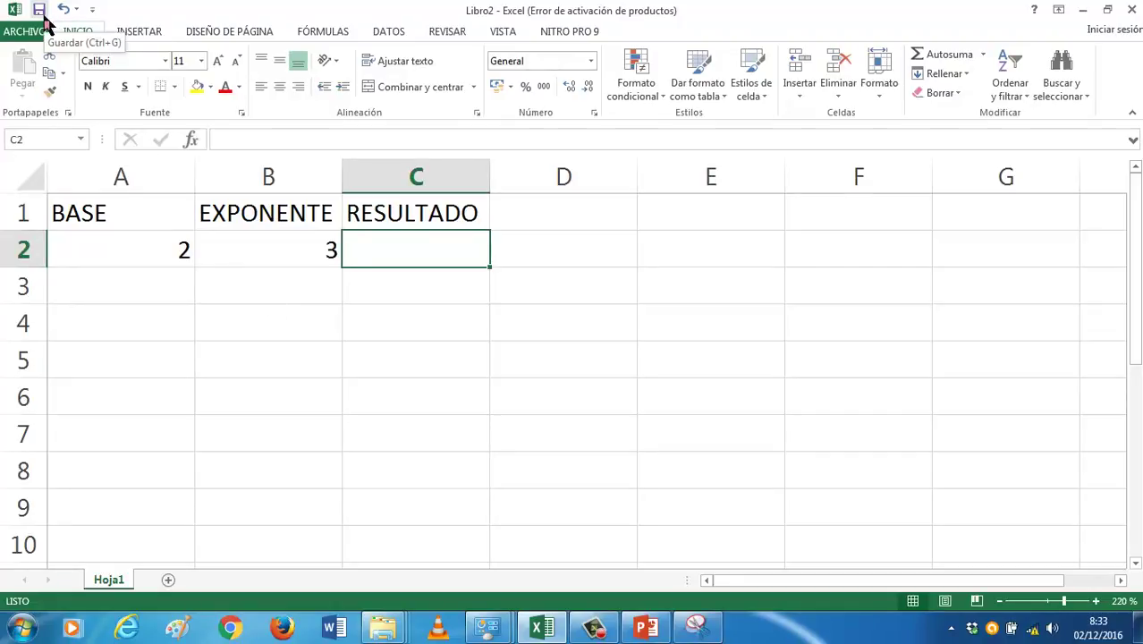
# Step: Snip cells A1 to C2 with the Snipping Tool and copy the image
pyautogui.click(696, 627)
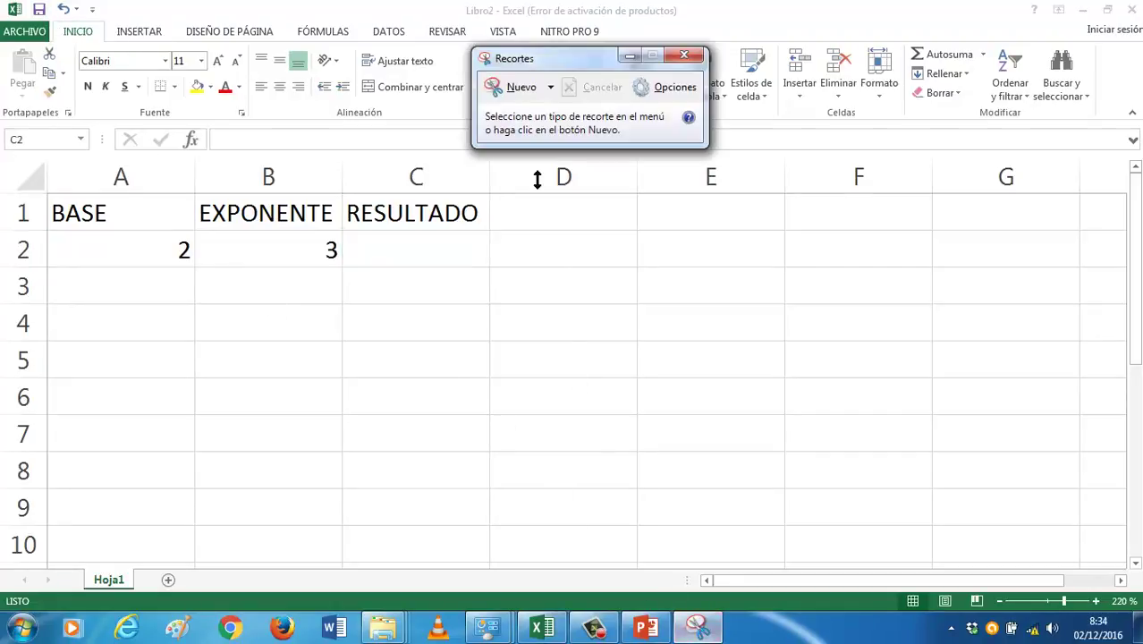
pyautogui.click(522, 86)
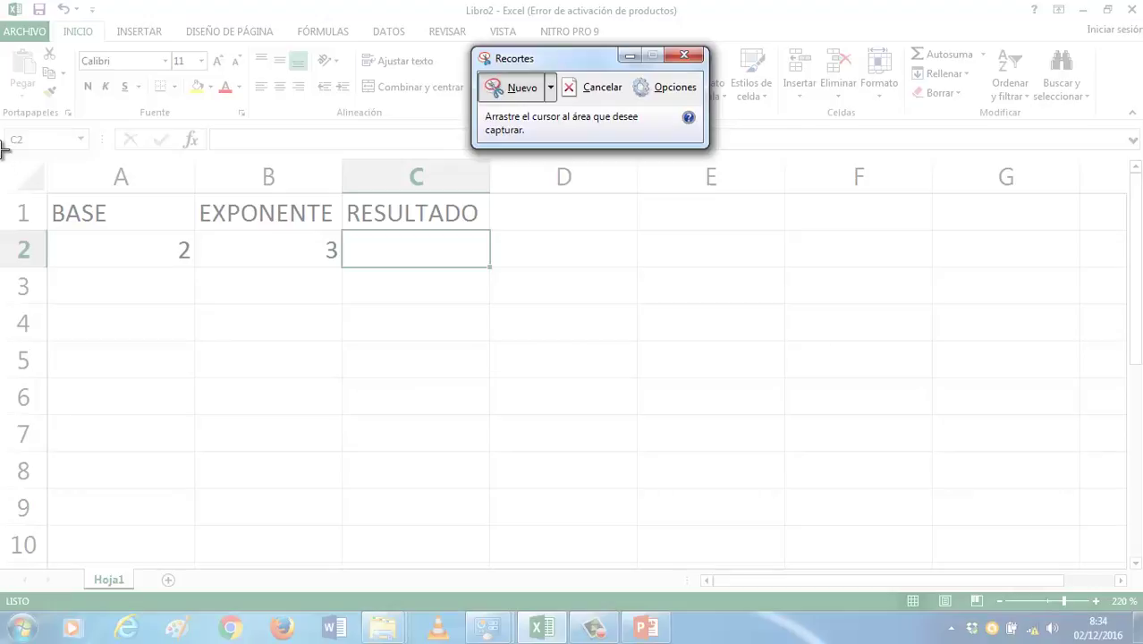
pyautogui.moveTo(0, 150); pyautogui.dragTo(502, 280)
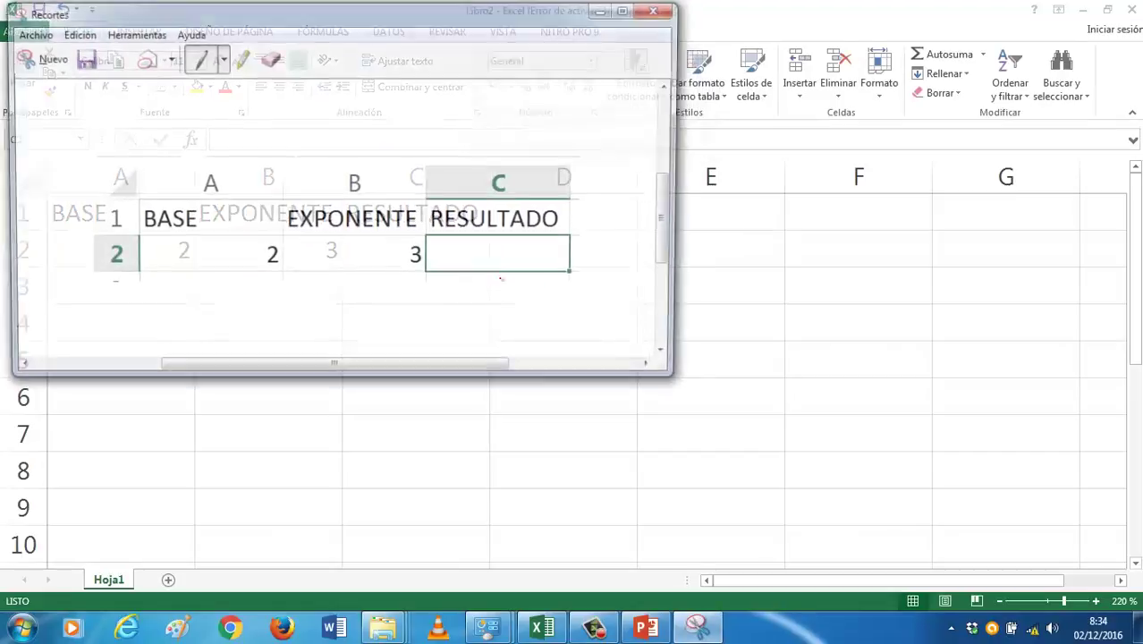
pyautogui.click(75, 34)
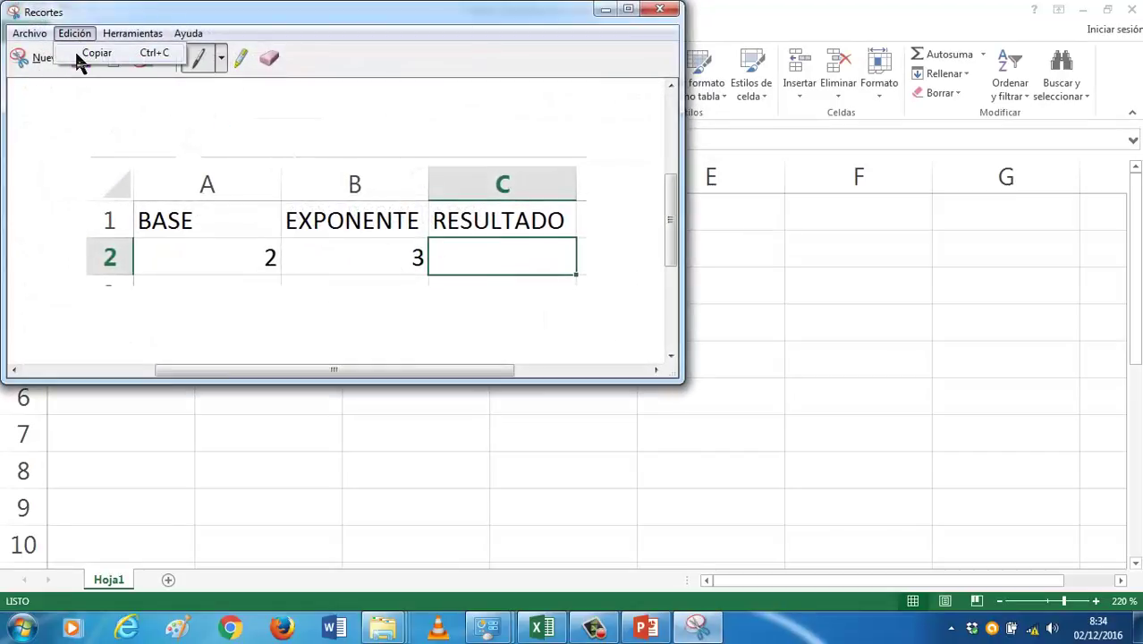
pyautogui.click(79, 51)
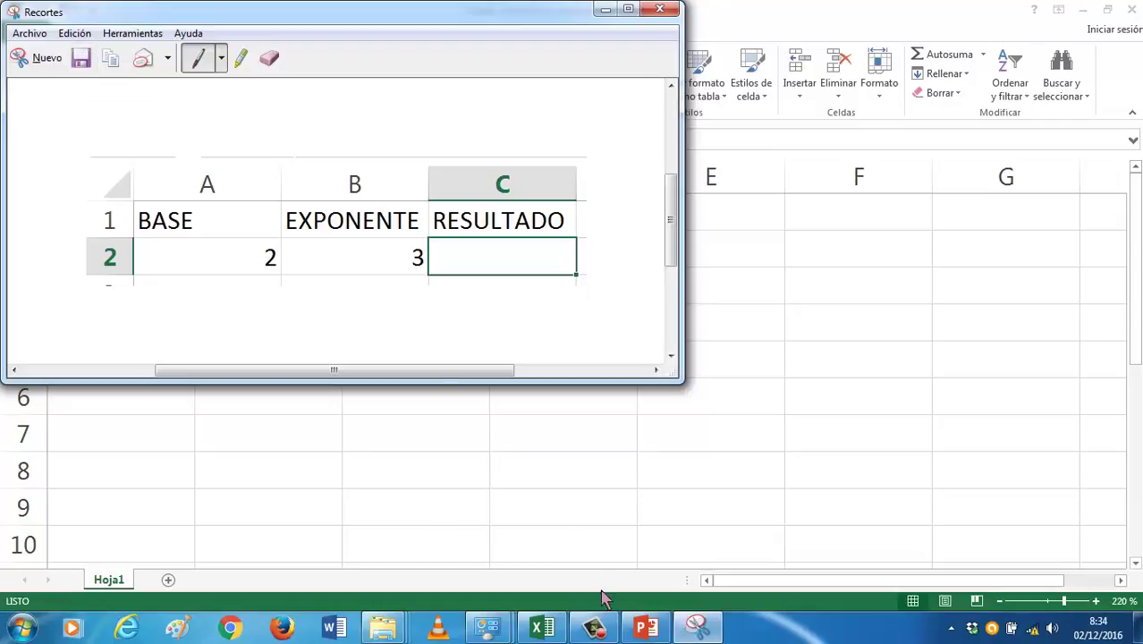
pyautogui.click(638, 623)
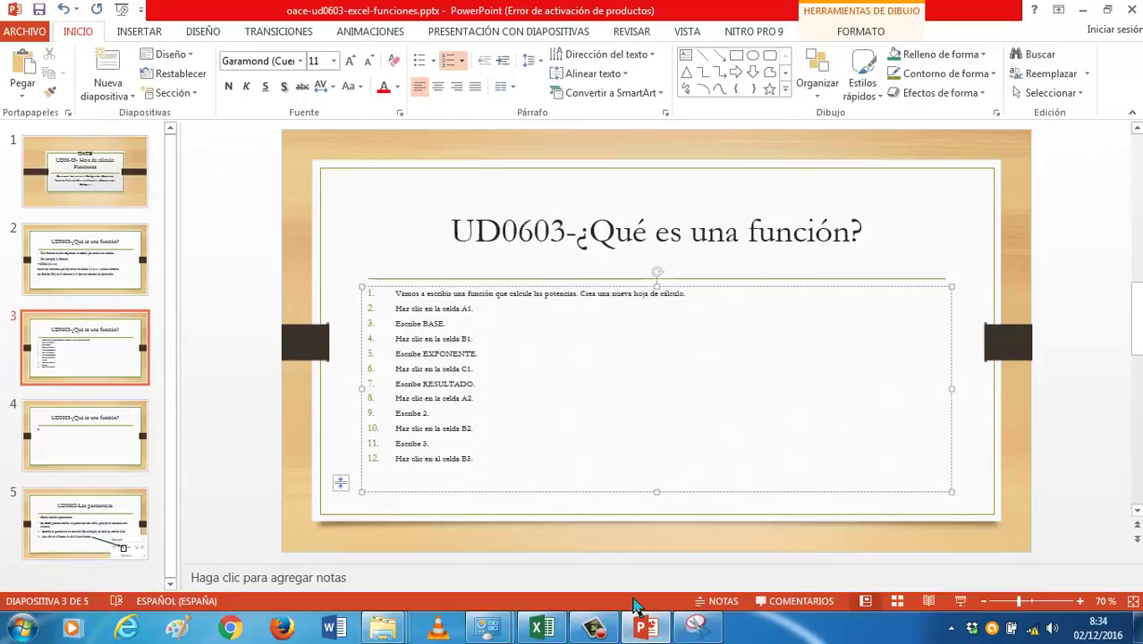
# Step: Paste the BASE/EXPONENTE/RESULTADO snip, enlarged, at slide 3's lower right, then go to slide 4
pyautogui.hotkey('ctrl', 'v')
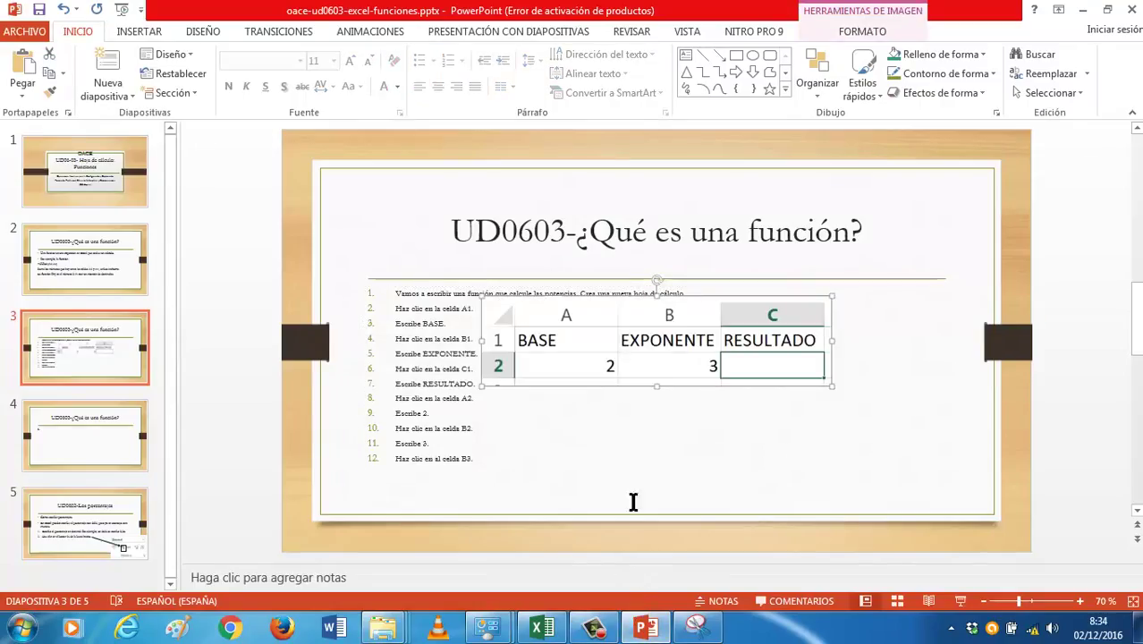
pyautogui.moveTo(677, 351); pyautogui.dragTo(805, 456)
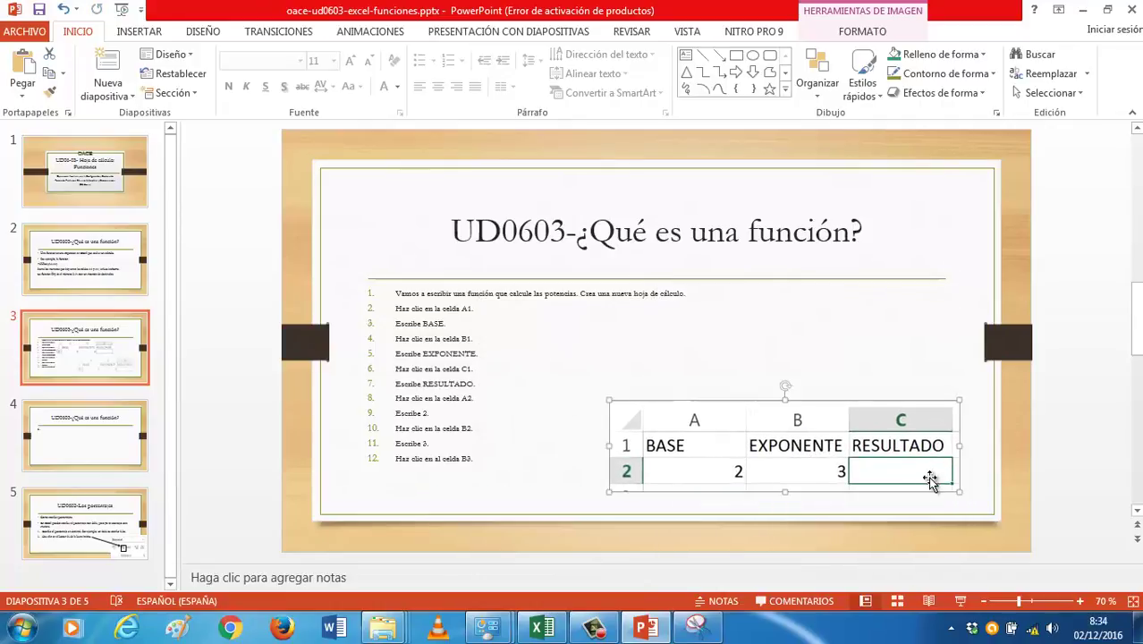
pyautogui.moveTo(965, 491); pyautogui.dragTo(1008, 528)
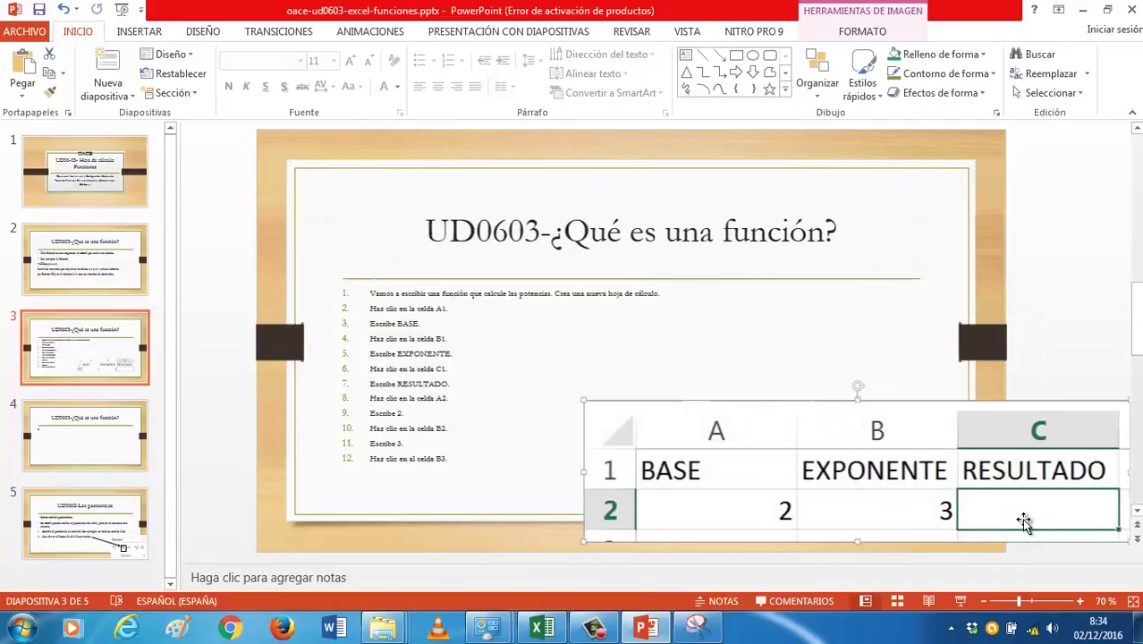
pyautogui.moveTo(908, 529); pyautogui.dragTo(902, 532)
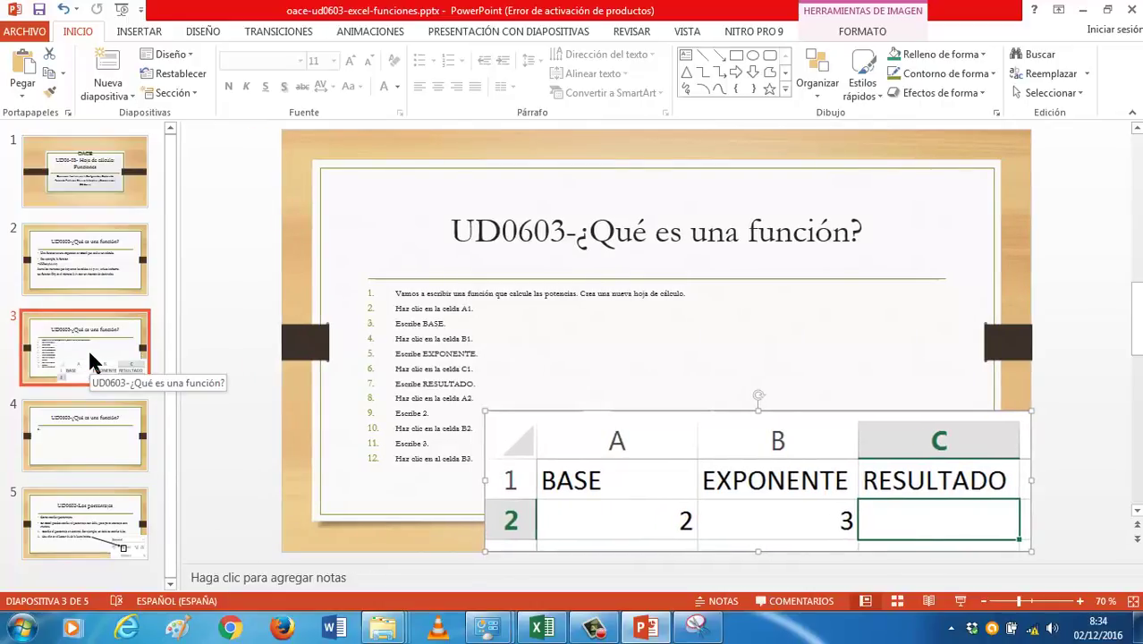
pyautogui.click(108, 452)
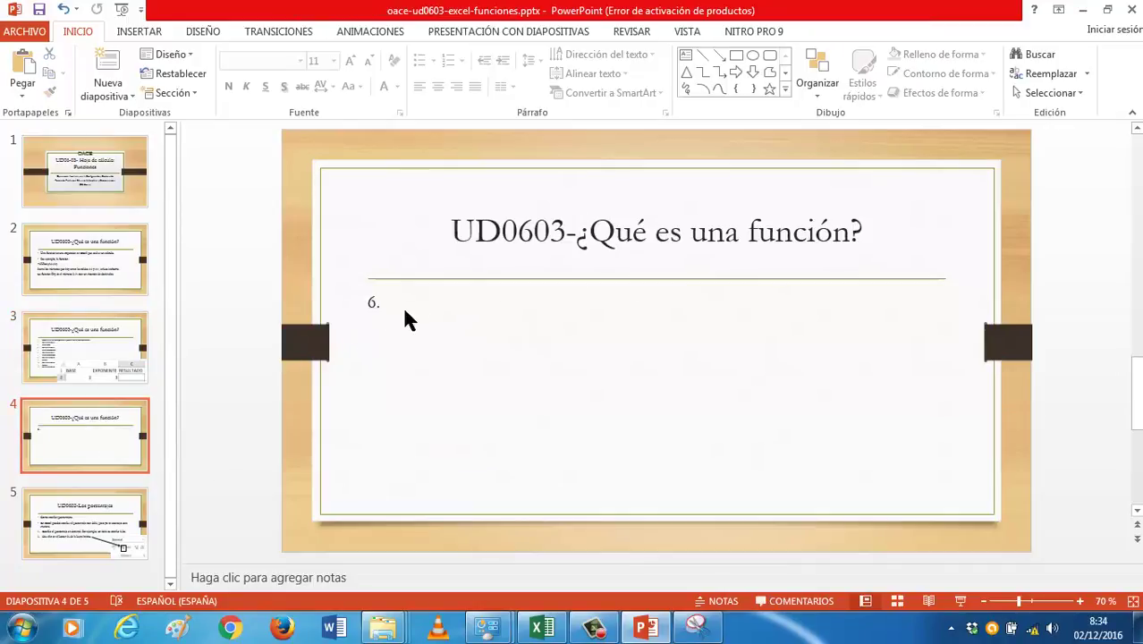
# Step: On slide 4, write step 13 'Haz clic en la celda.' and step 14 'Escribe la siguiente fórmula'
pyautogui.click(384, 306)
pyautogui.press('BackSpace')
pyautogui.press('BackSpace')
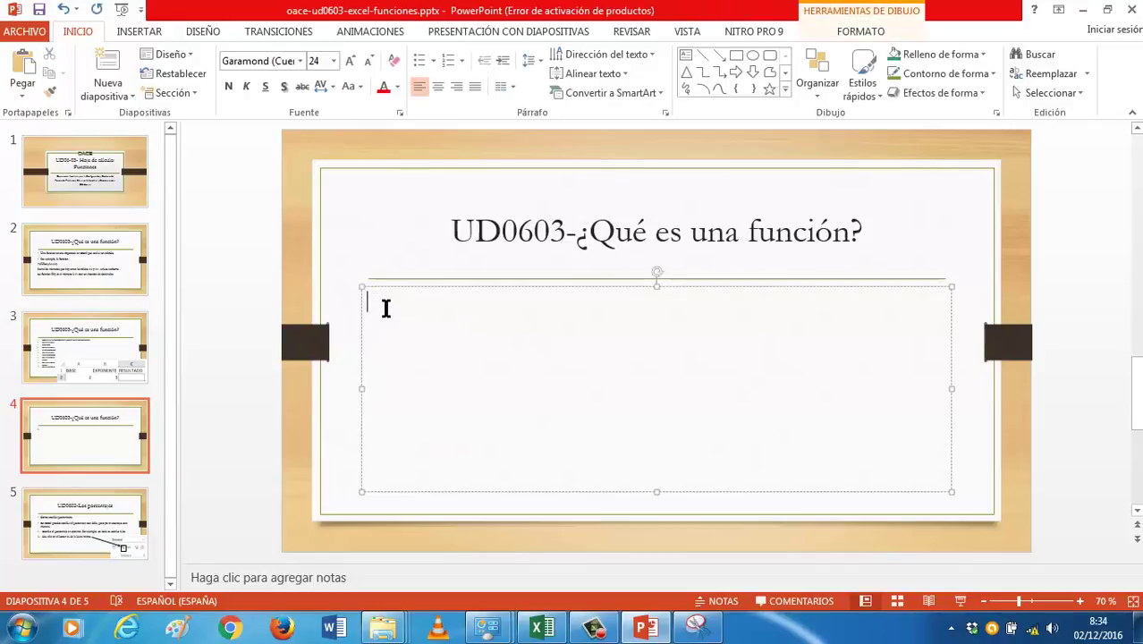
pyautogui.write('1. Haz clic')
pyautogui.write(' en al celda')
pyautogui.press('BackSpace')
pyautogui.press('BackSpace')
pyautogui.press('BackSpace')
pyautogui.press('BackSpace')
pyautogui.press('BackSpace')
pyautogui.press('BackSpace')
pyautogui.press('BackSpace')
pyautogui.write('la celda.')
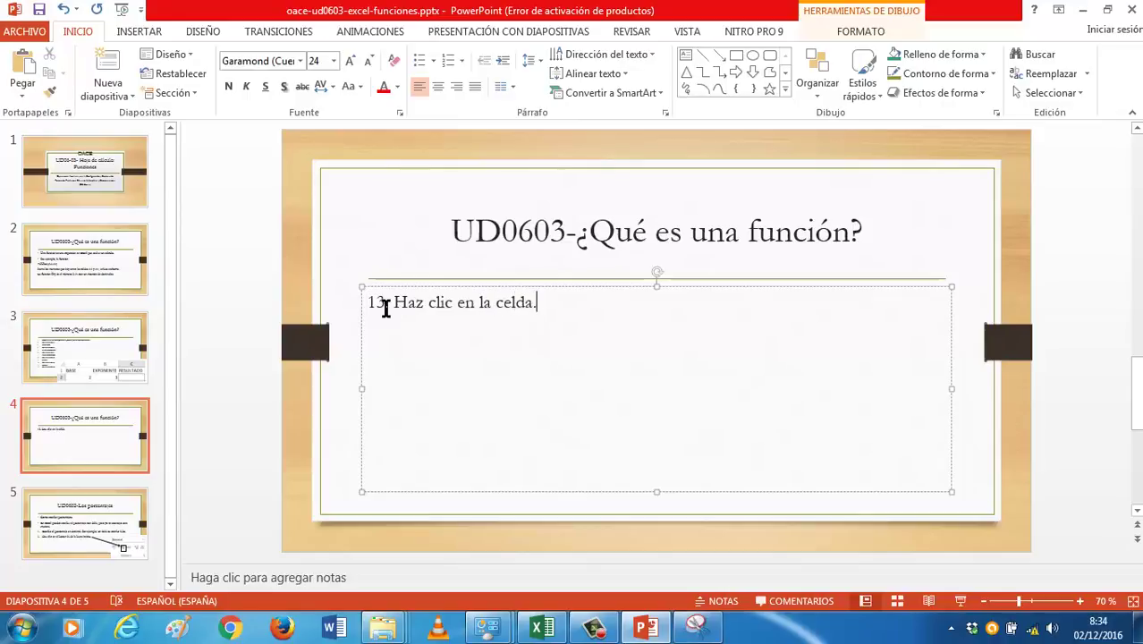
pyautogui.press('Return')
pyautogui.write('14. Es')
pyautogui.write('cribe la siguiente f')
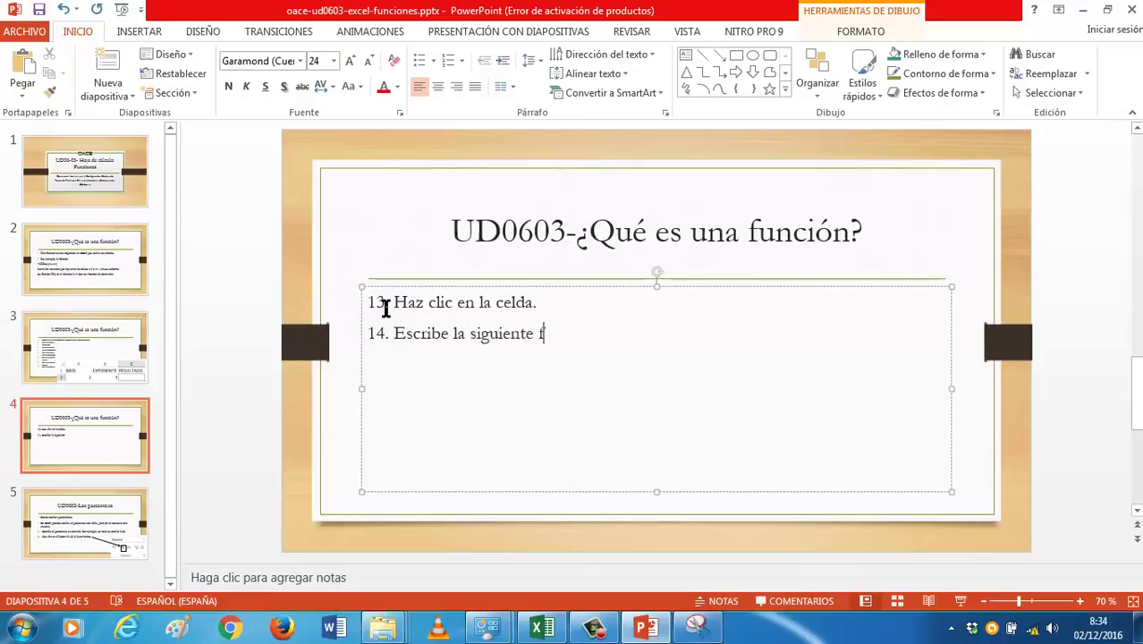
pyautogui.write('órmula')
# Step: Add C3 to step 13 and start an indented '=' line below step 14
pyautogui.press('Up')
pyautogui.press('Left')
pyautogui.write('C3')
pyautogui.press('Return')
pyautogui.press('Tab')
pyautogui.write('=')
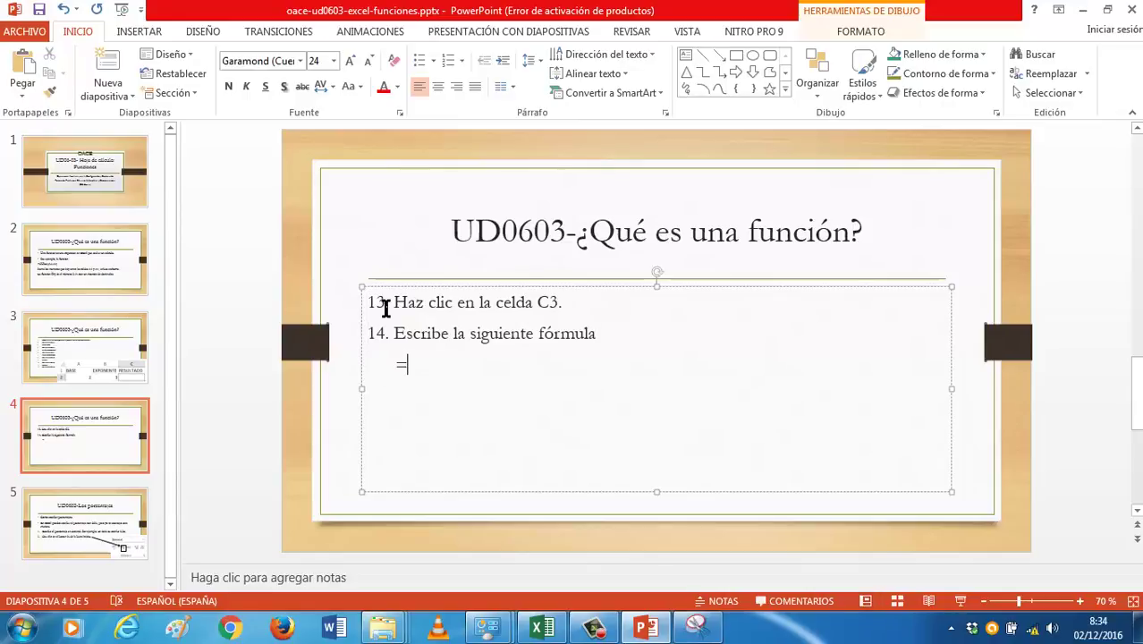
# Step: Enlarge the '=' to 72 points and type POTENCIA( after it
pyautogui.doubleClick(400, 363)
pyautogui.click(348, 59)
pyautogui.click(348, 60)
pyautogui.click(348, 60)
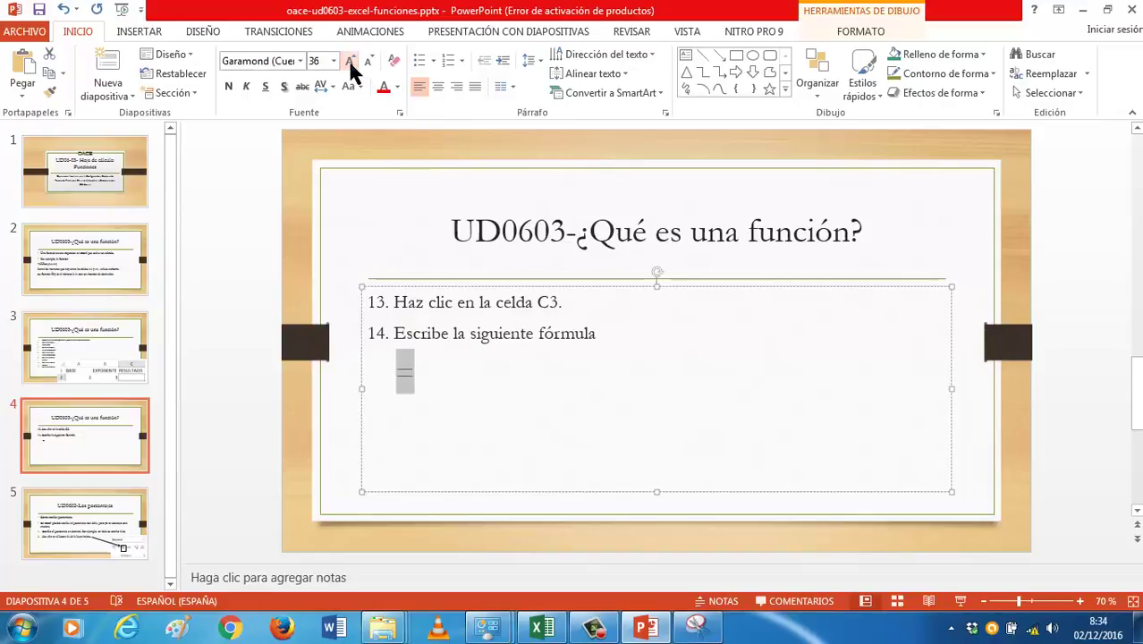
pyautogui.click(348, 60)
pyautogui.click(348, 60)
pyautogui.click(348, 60)
pyautogui.click(348, 60)
pyautogui.click(348, 60)
pyautogui.click(348, 60)
pyautogui.click(348, 60)
pyautogui.click(348, 60)
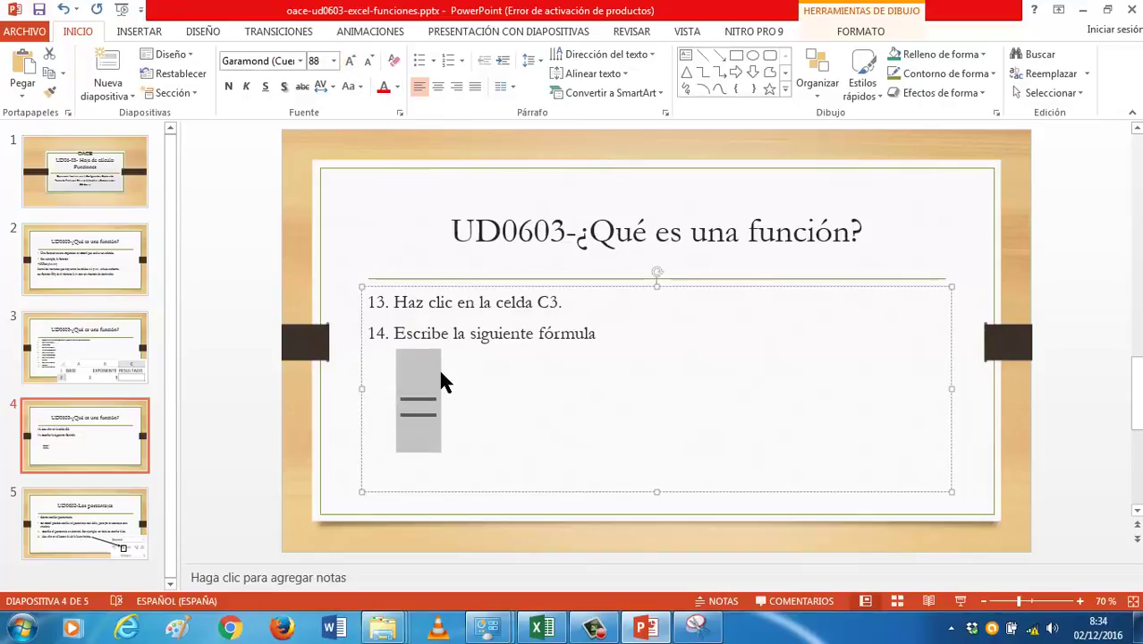
pyautogui.click(368, 60)
pyautogui.click(369, 60)
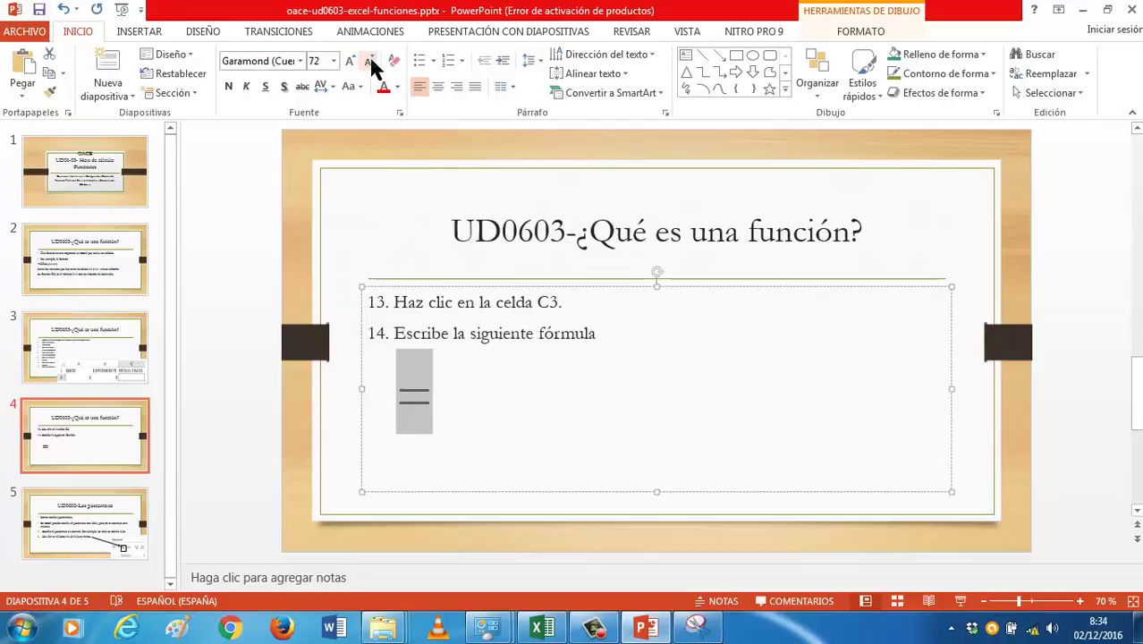
pyautogui.click(450, 383)
pyautogui.write('PO')
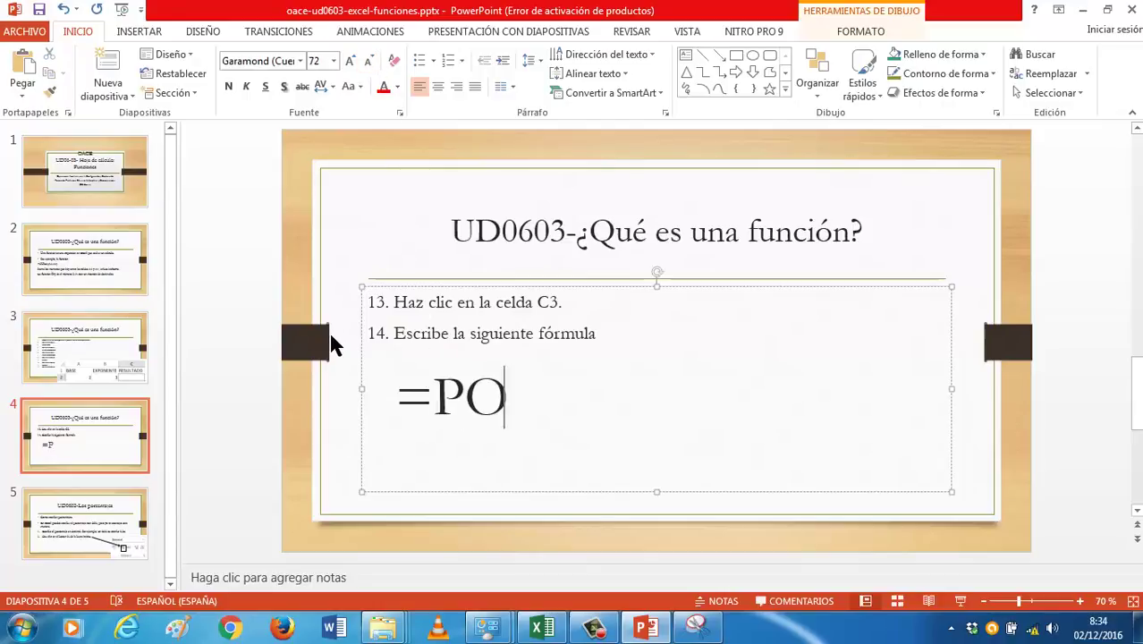
pyautogui.write('TENCIA')
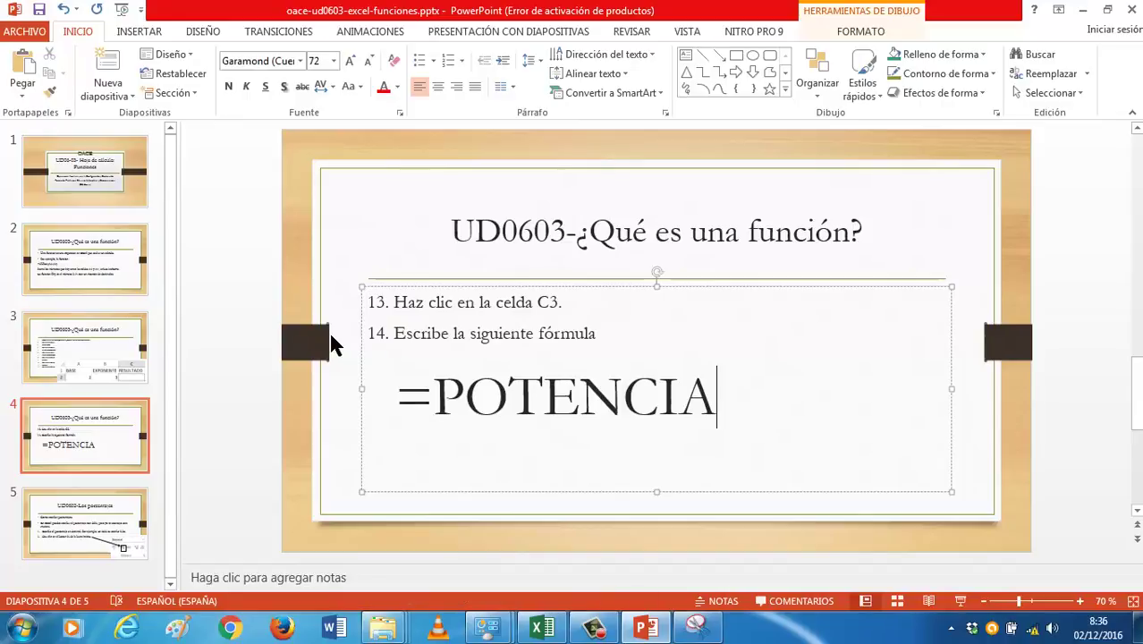
pyautogui.write('(')
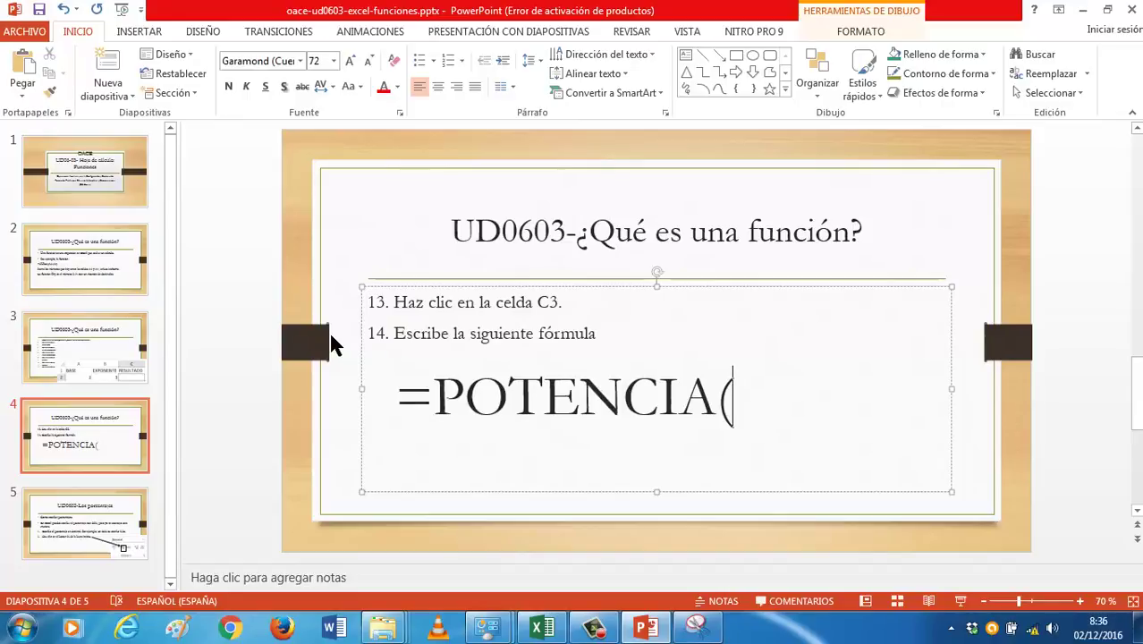
# Step: Change step 13's C3 to C2 and complete the formula as =POTENCIA(A2;B2)
pyautogui.moveTo(549, 301); pyautogui.dragTo(560, 303)
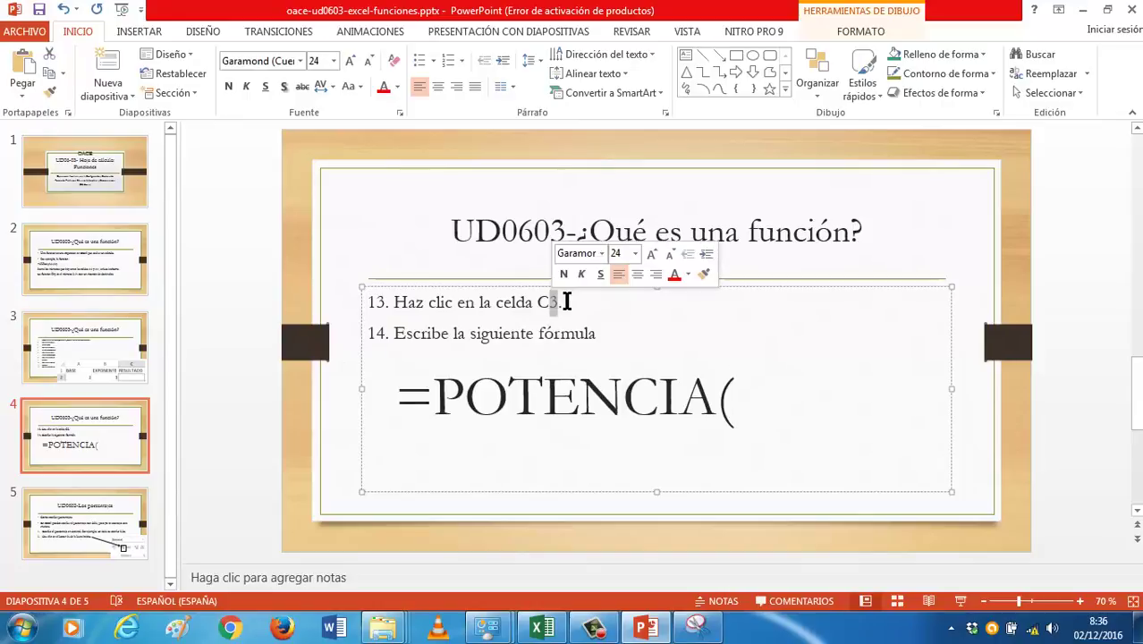
pyautogui.write('2')
pyautogui.click(819, 414)
pyautogui.write('A2')
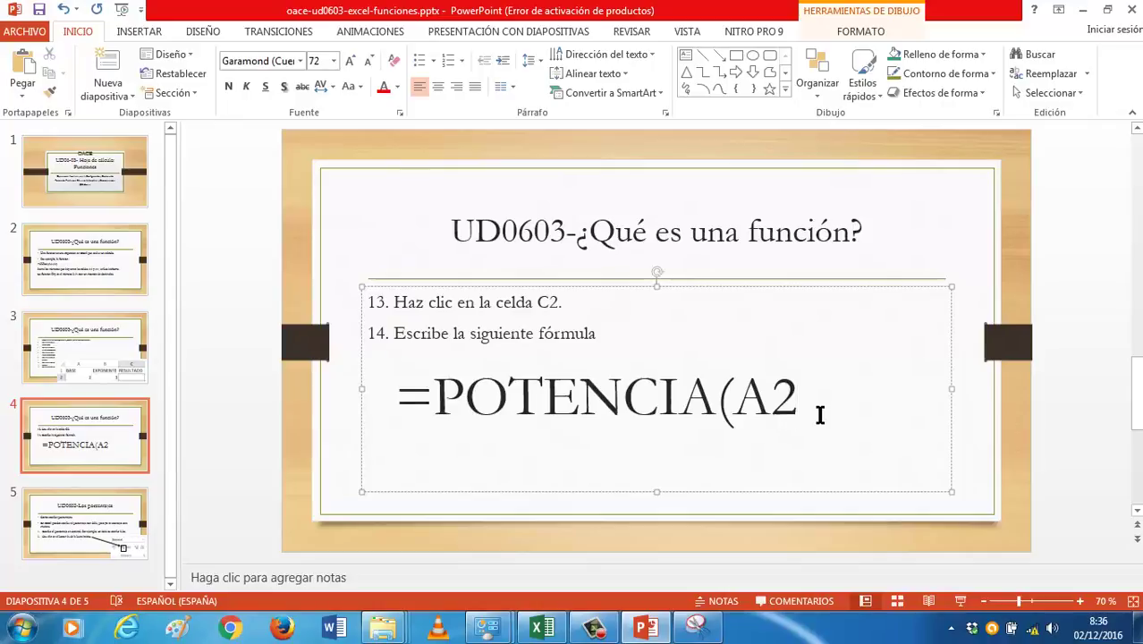
pyautogui.write(';')
pyautogui.write('B2')
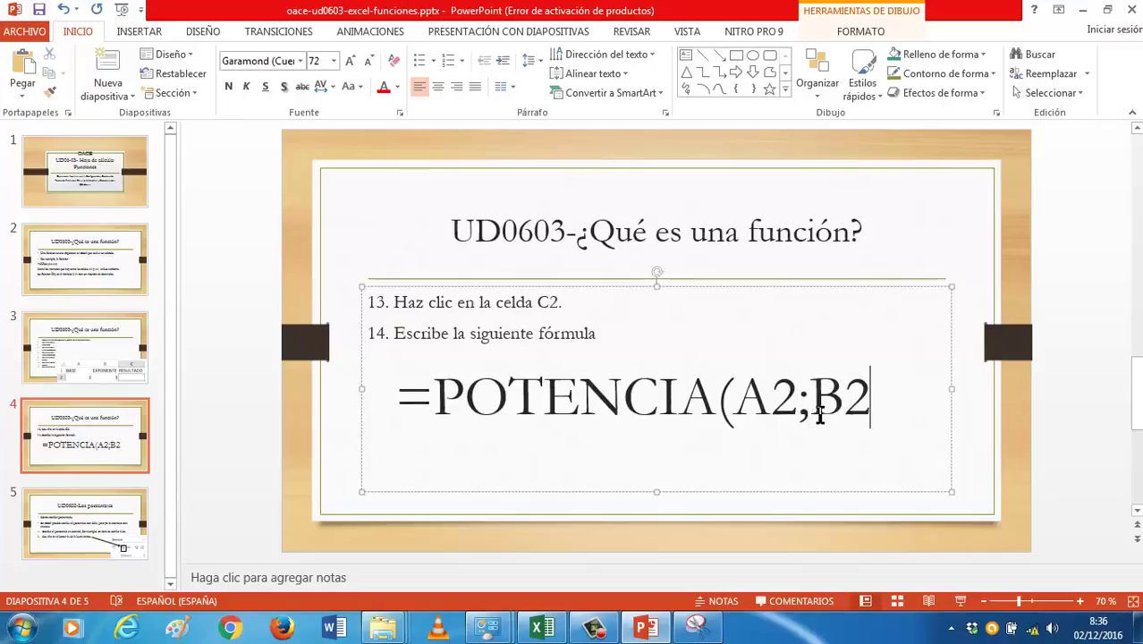
pyautogui.write(')')
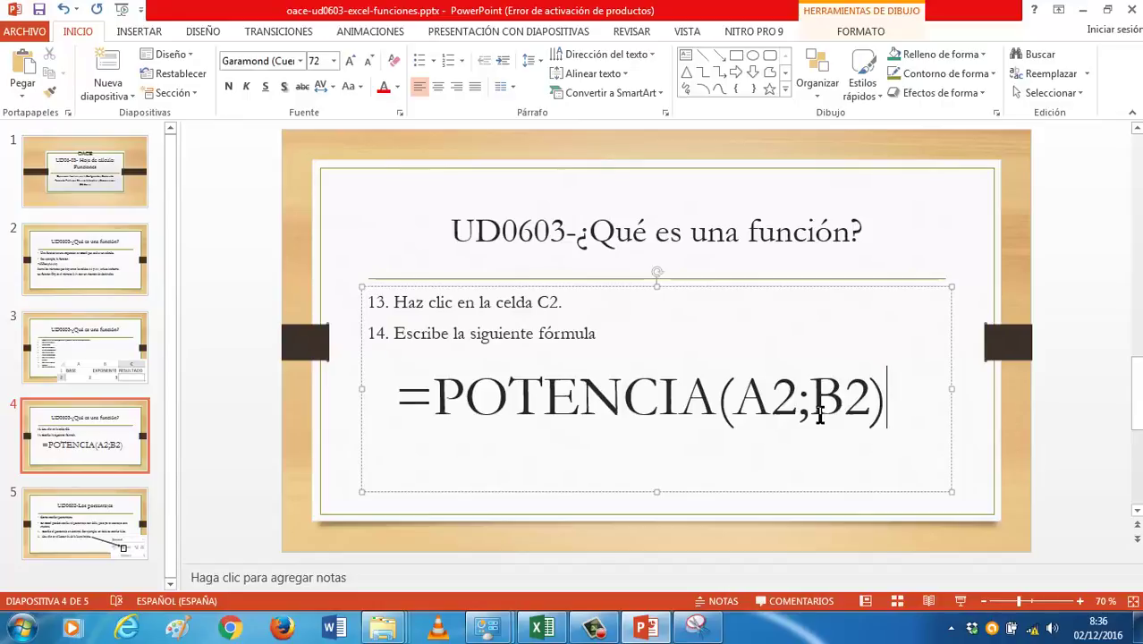
# Step: Add step 15 '15. Pulsa INTRO.' below the formula
pyautogui.press('Return')
pyautogui.write('1')
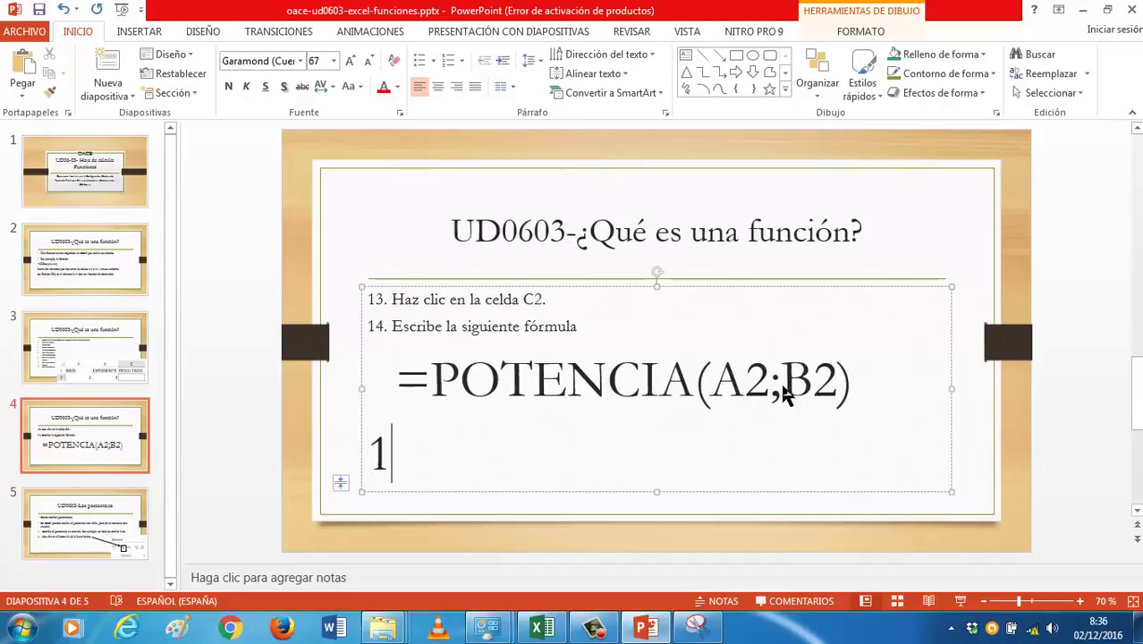
pyautogui.press('BackSpace')
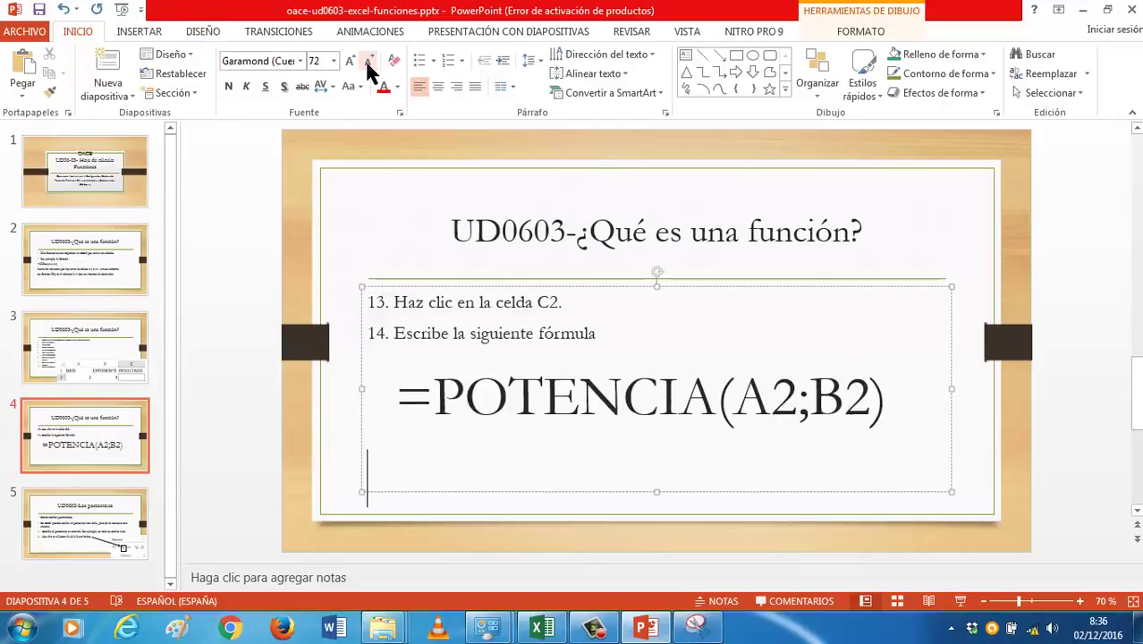
pyautogui.write('15')
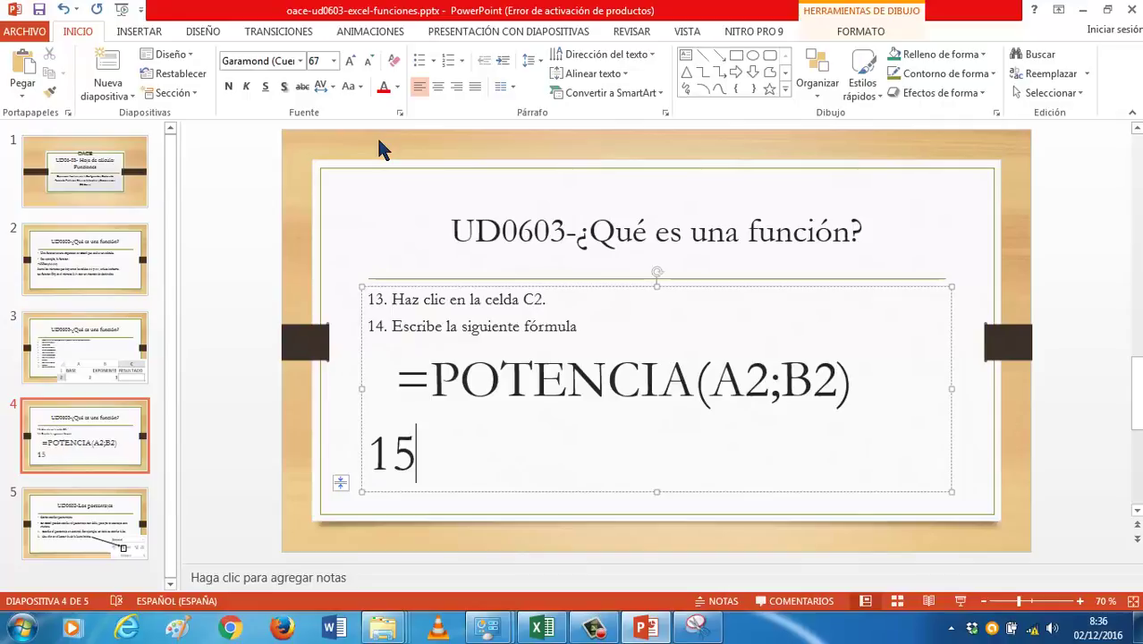
pyautogui.write('. p')
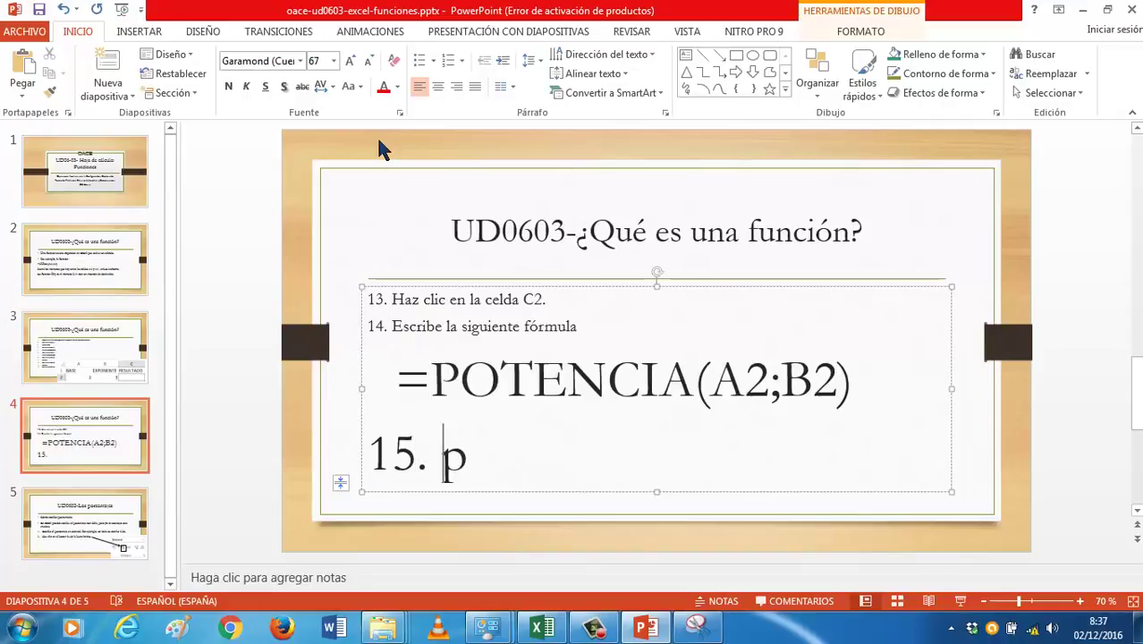
pyautogui.write('ULSA i')
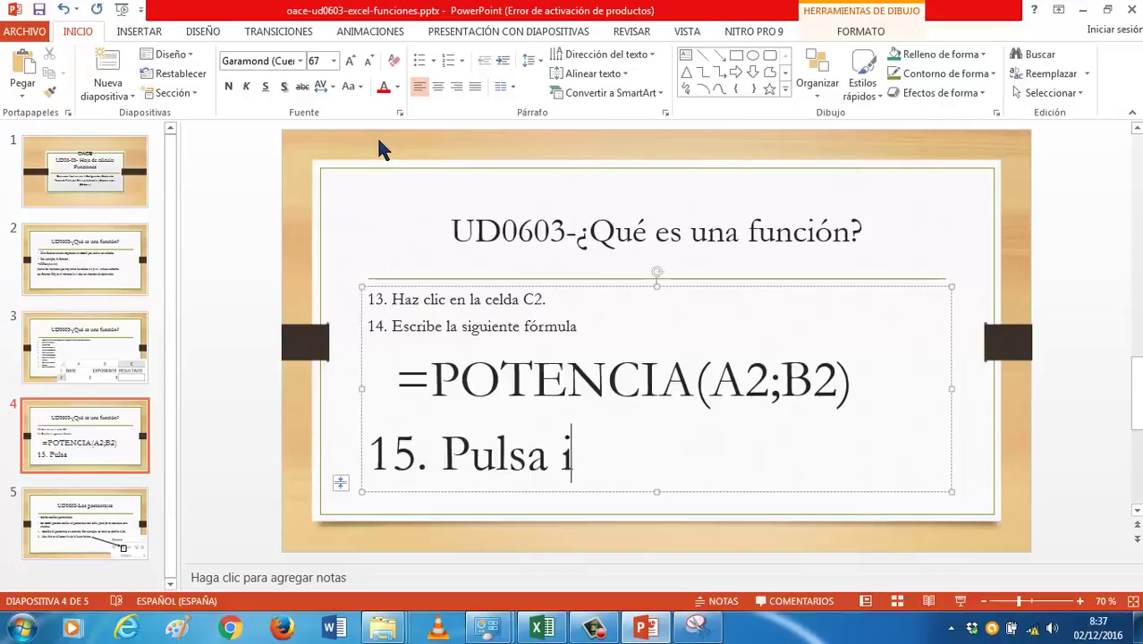
pyautogui.write('NTRO')
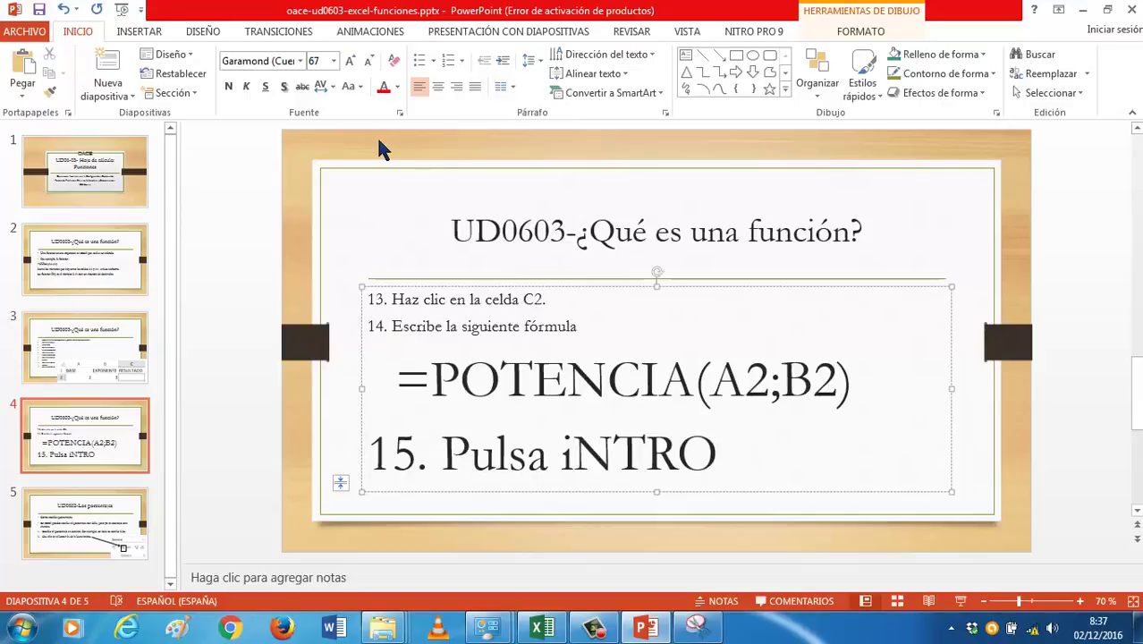
pyautogui.press('BackSpace')
pyautogui.press('BackSpace')
pyautogui.press('BackSpace')
pyautogui.press('BackSpace')
pyautogui.press('BackSpace')
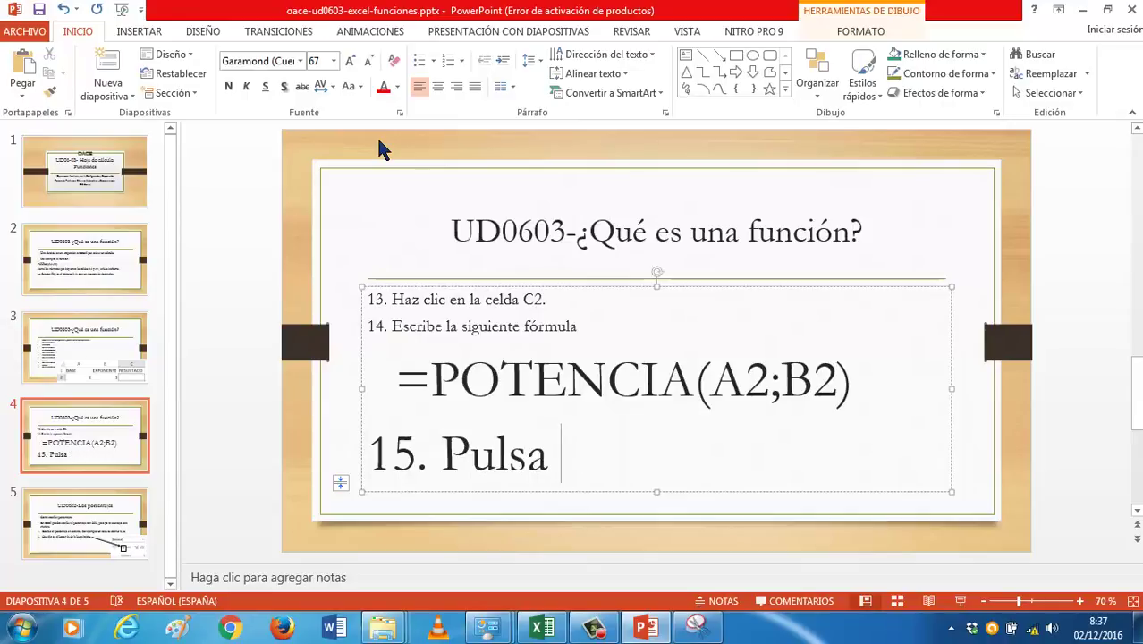
pyautogui.write('intr')
pyautogui.press('BackSpace')
pyautogui.press('BackSpace')
pyautogui.press('BackSpace')
pyautogui.press('BackSpace')
pyautogui.write('INTRO')
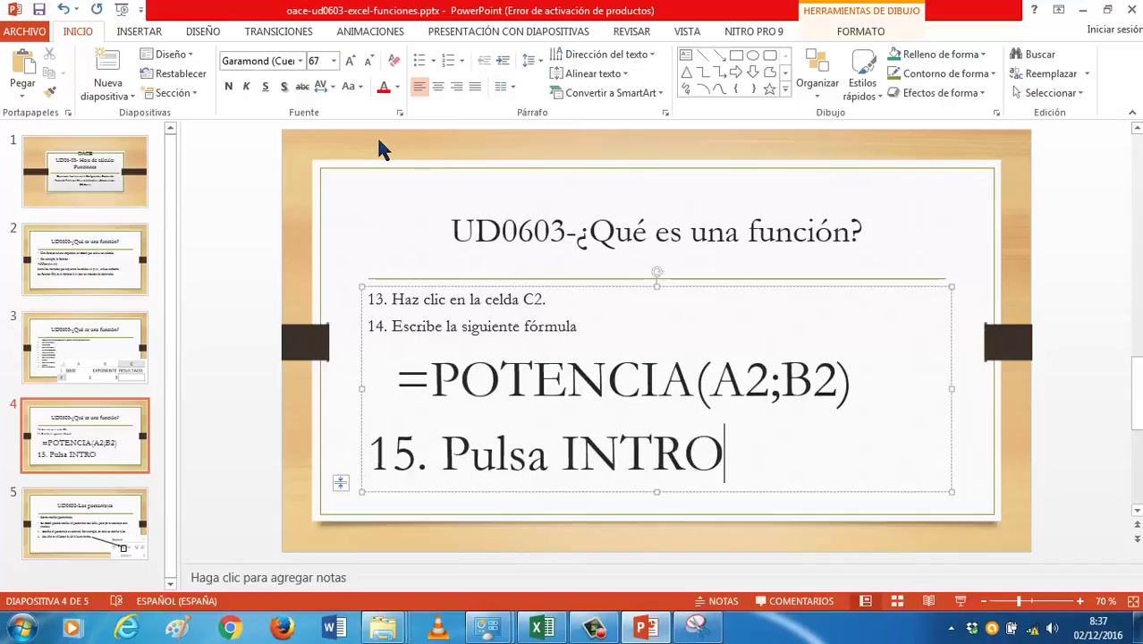
pyautogui.write('.')
# Step: Shrink the step 15 line to 20 points, then switch to Excel
pyautogui.moveTo(734, 452); pyautogui.dragTo(350, 465)
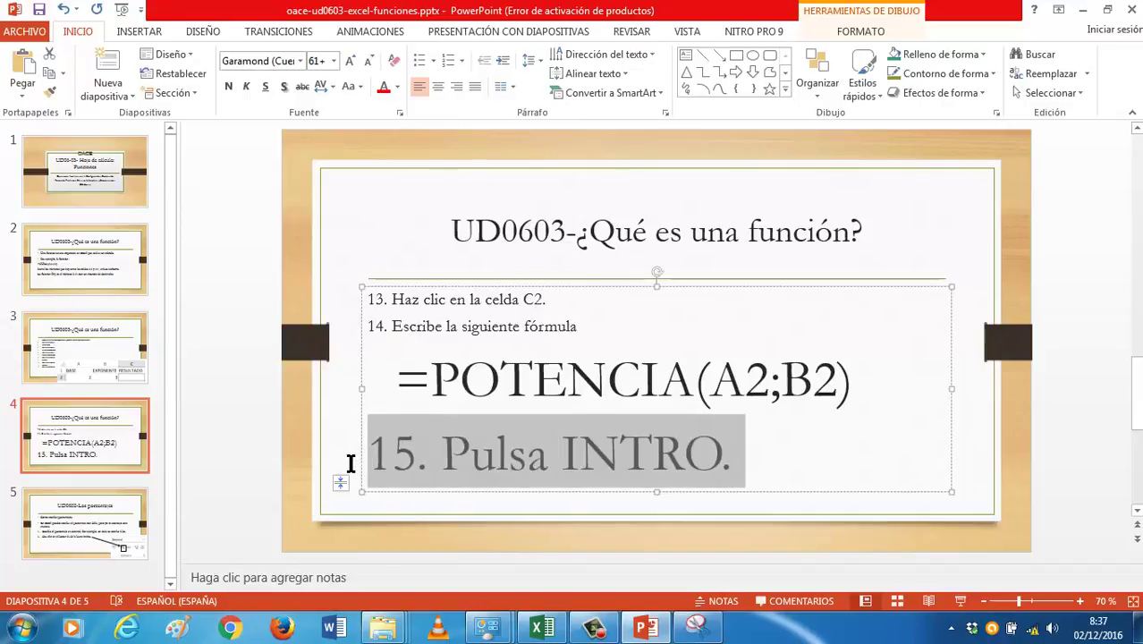
pyautogui.click(365, 64)
pyautogui.click(365, 64)
pyautogui.doubleClick(365, 65)
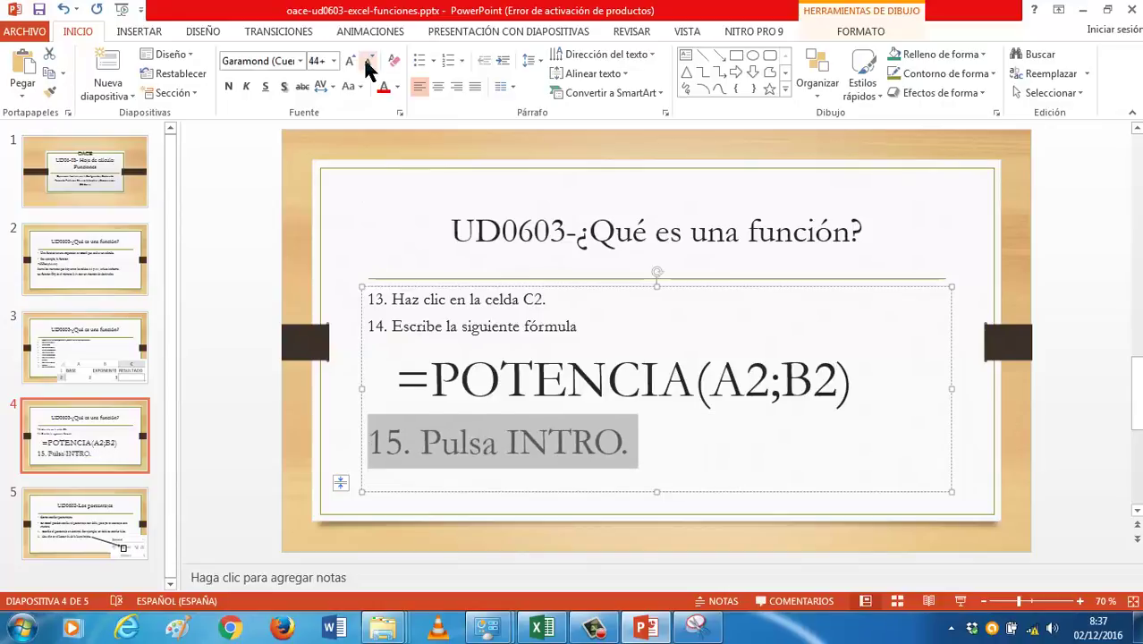
pyautogui.click(365, 64)
pyautogui.click(365, 64)
pyautogui.doubleClick(365, 65)
pyautogui.doubleClick(365, 66)
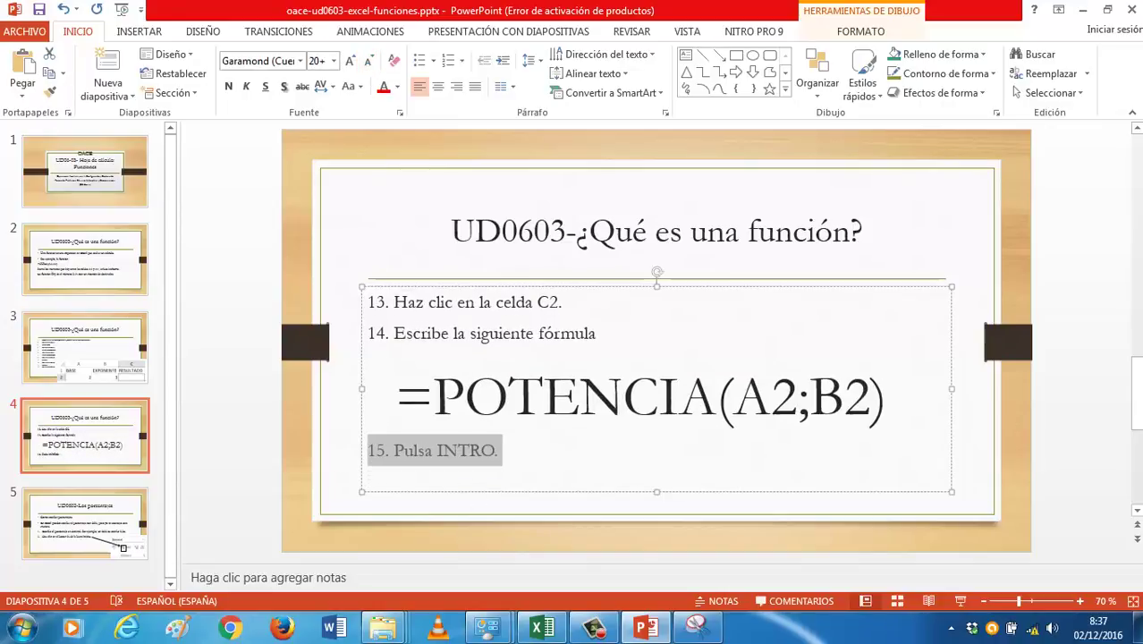
pyautogui.click(542, 629)
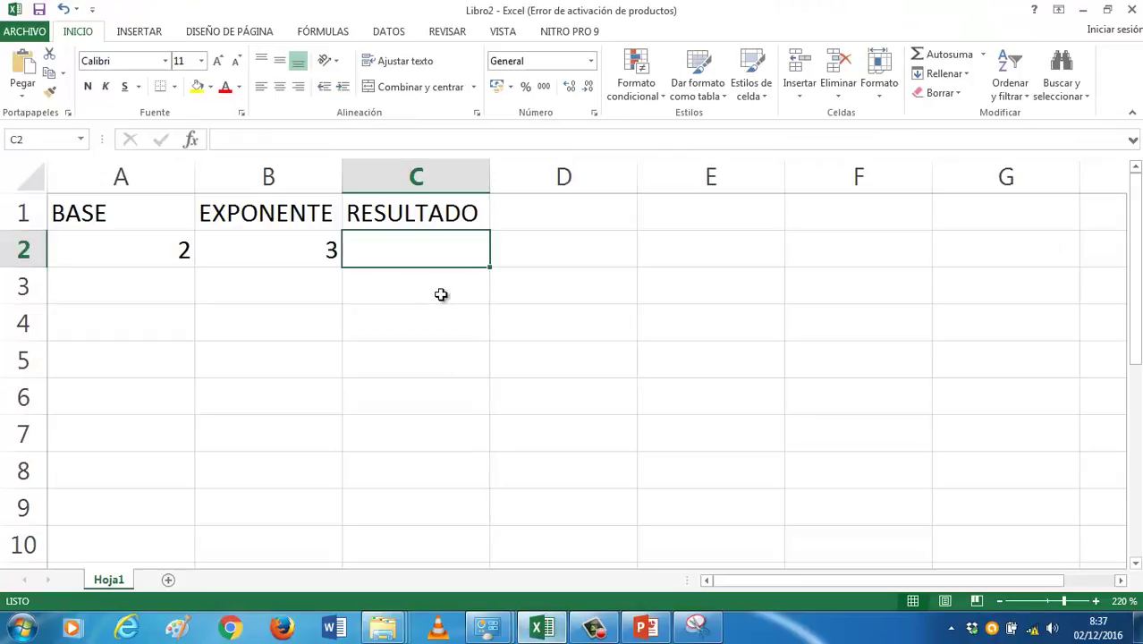
# Step: Enter =POTENCIA(A2;B2) in C2, then reopen that formula in the formula bar for editing
pyautogui.write('=po')
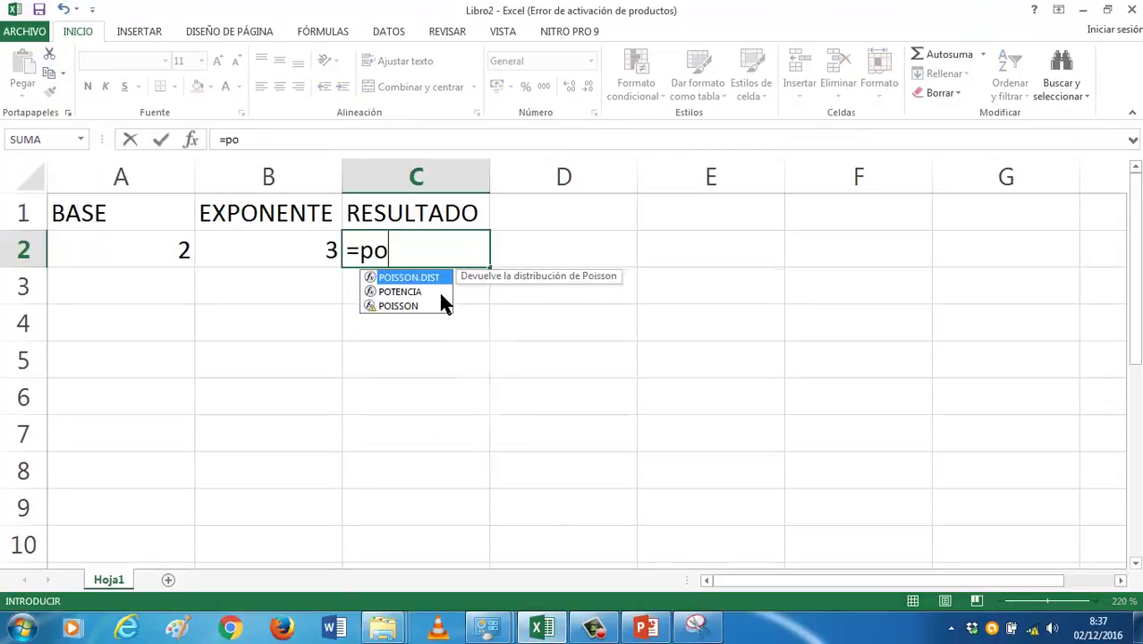
pyautogui.press('BackSpace')
pyautogui.press('BackSpace')
pyautogui.write('POTENCIA')
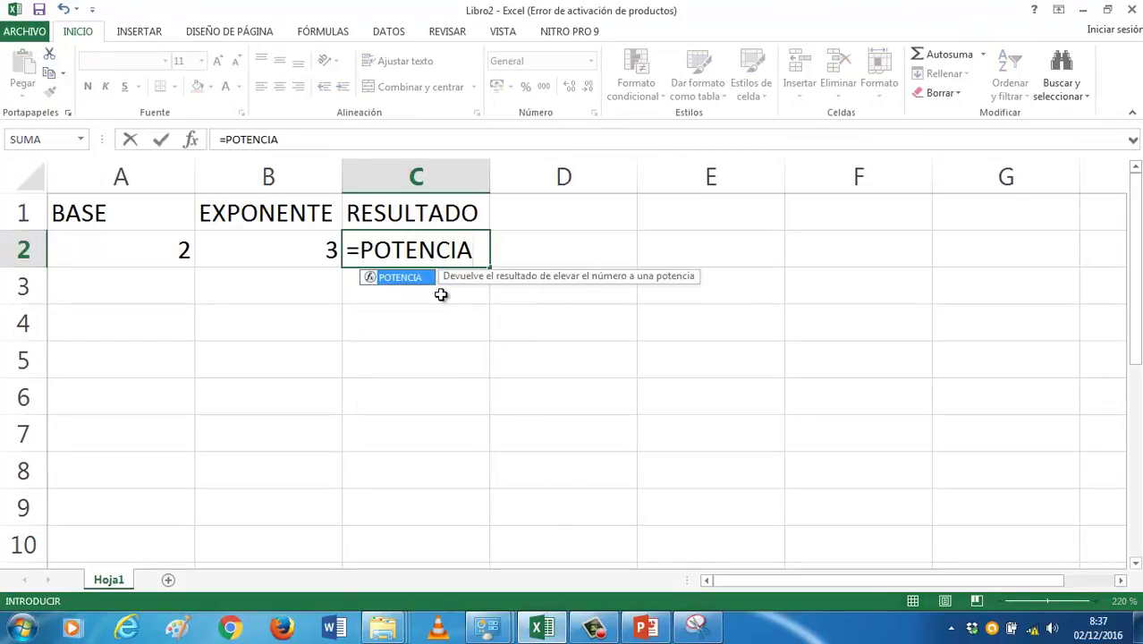
pyautogui.write('(')
pyautogui.click(176, 257)
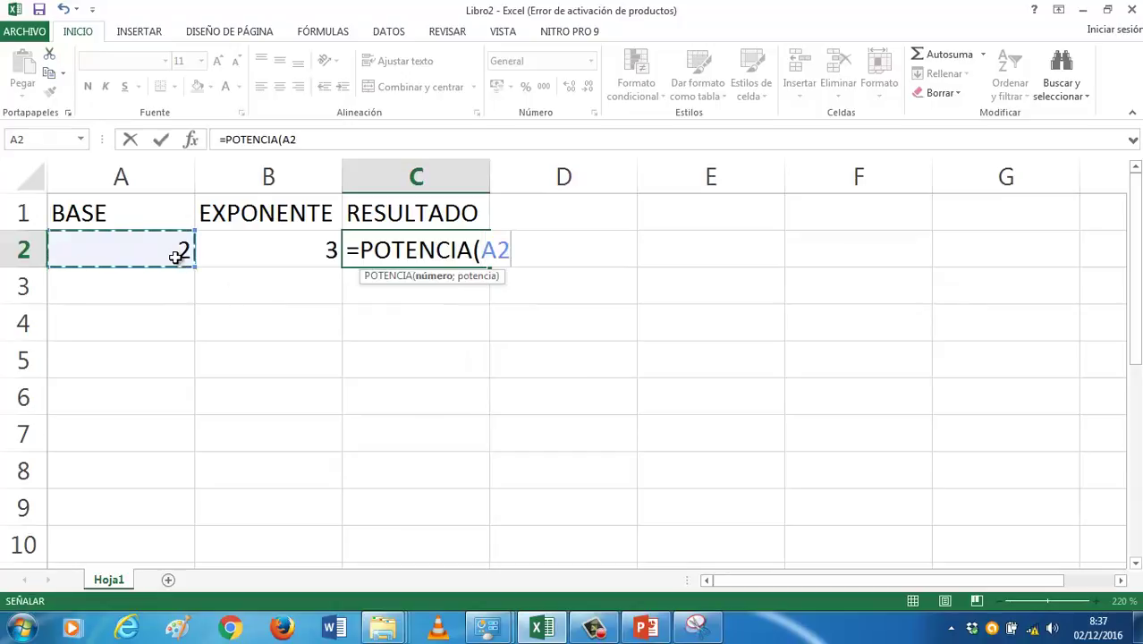
pyautogui.write(';')
pyautogui.click(249, 248)
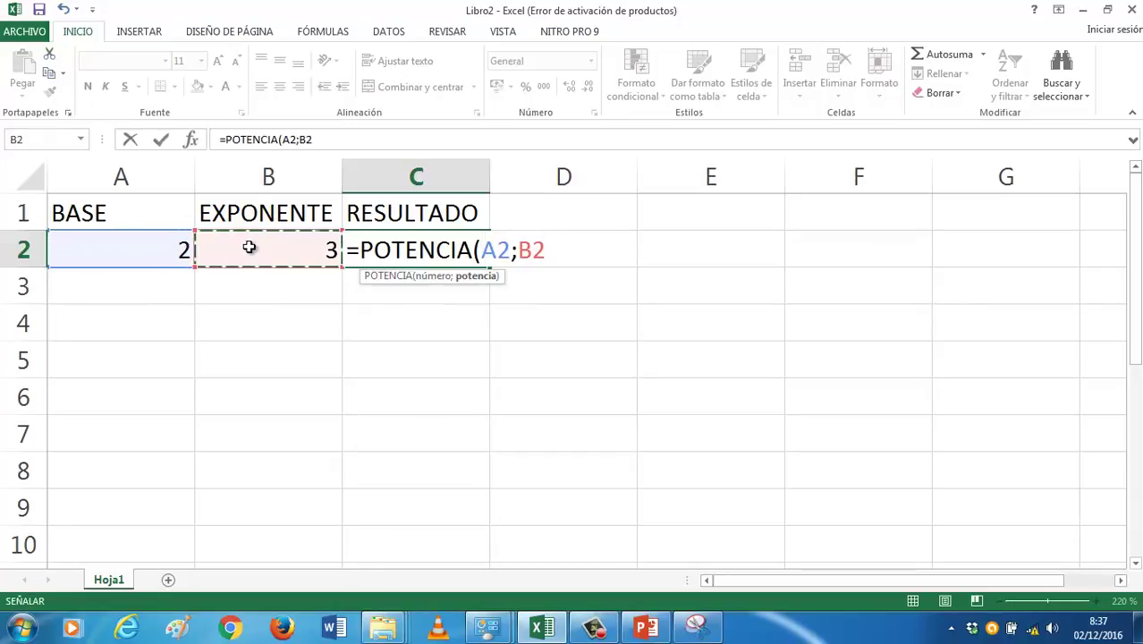
pyautogui.write(')')
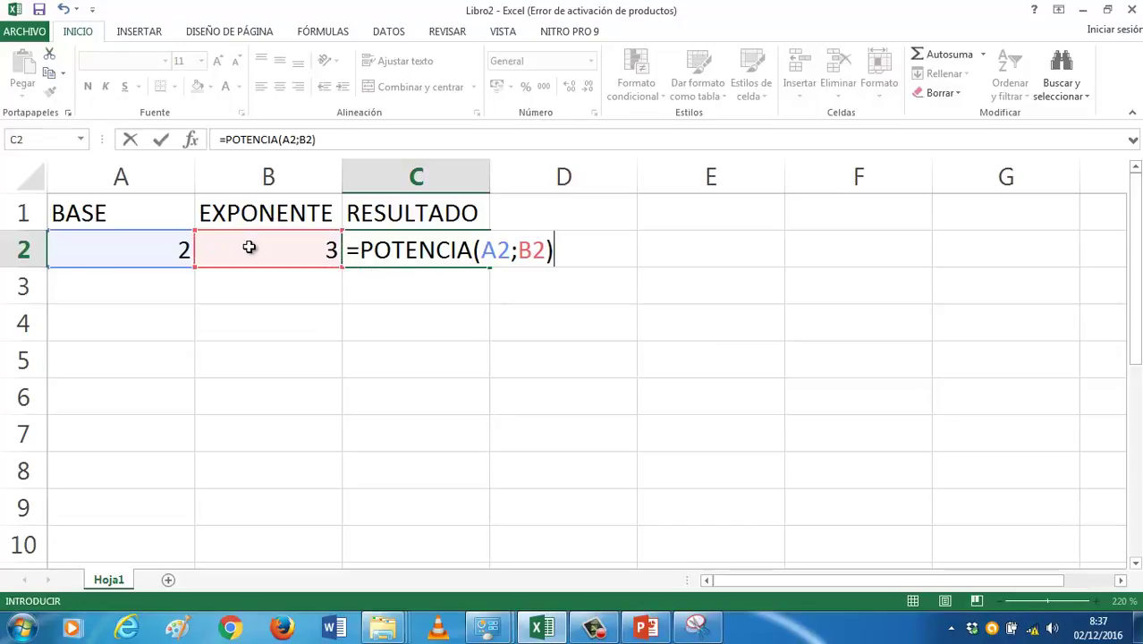
pyautogui.press('Return')
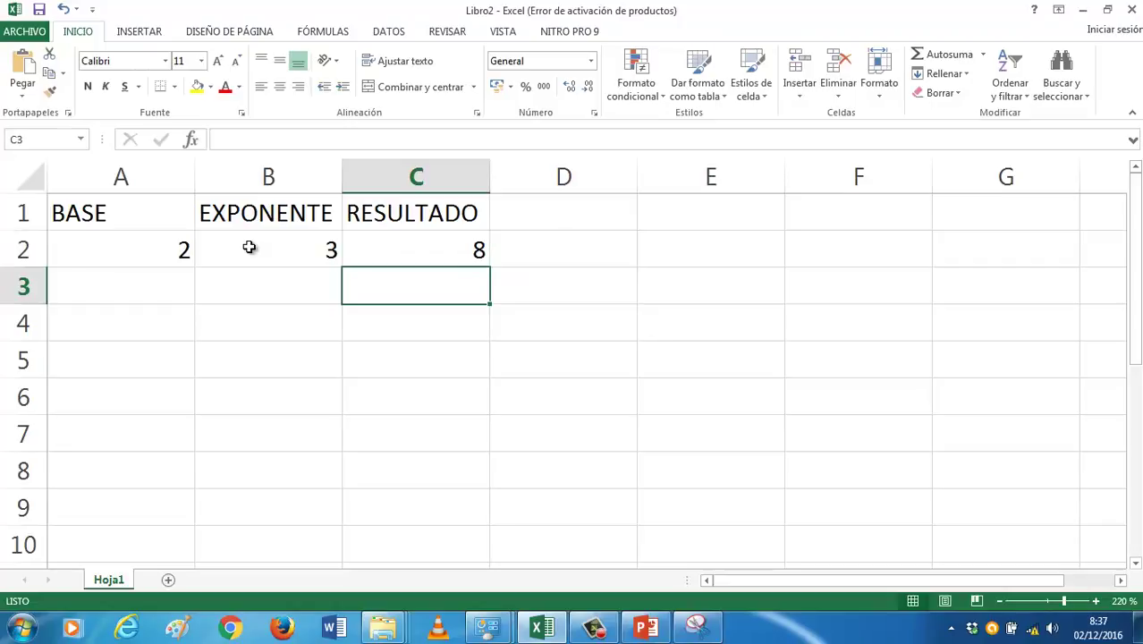
pyautogui.click(347, 244)
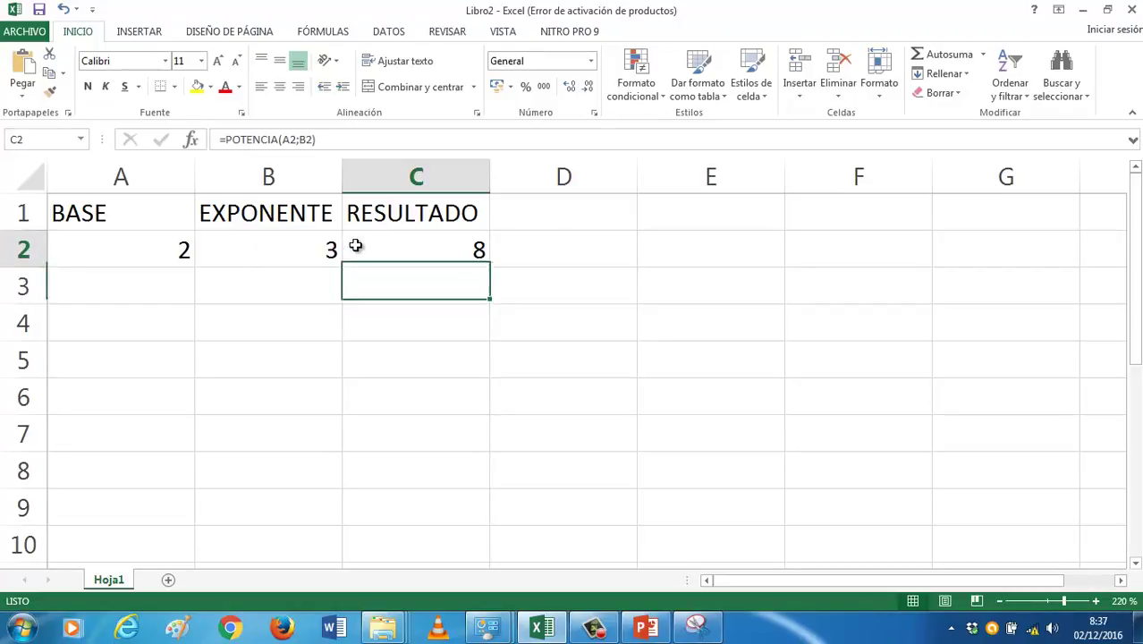
pyautogui.click(323, 139)
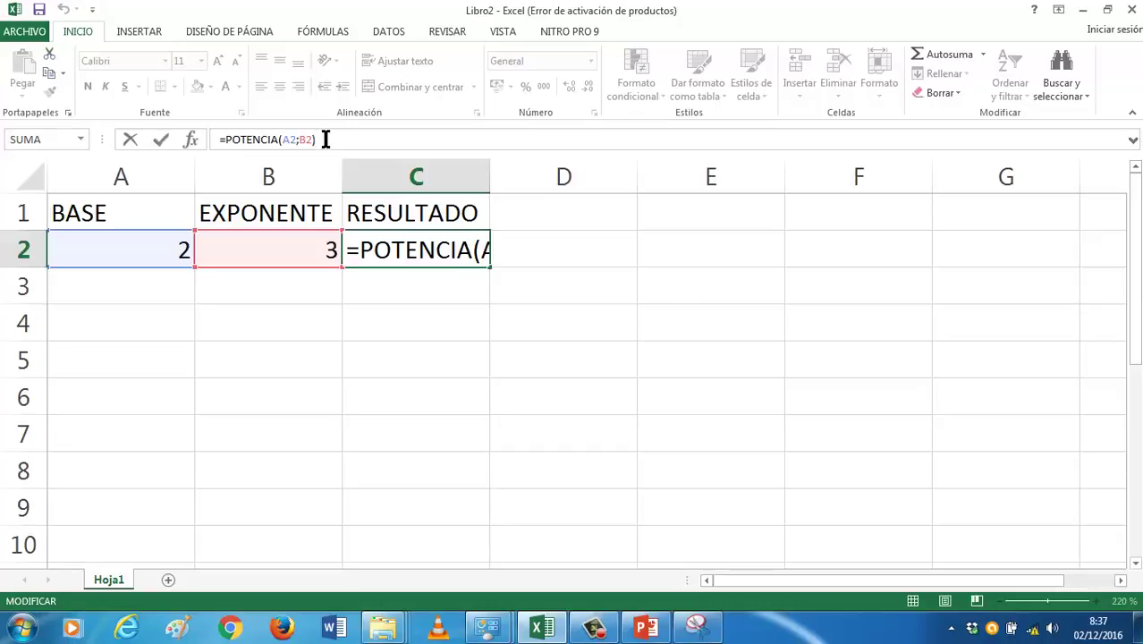
# Step: Delete the existing formula from cell C2
pyautogui.press('BackSpace')
pyautogui.press('BackSpace')
pyautogui.press('BackSpace')
pyautogui.press('BackSpace')
pyautogui.press('BackSpace')
pyautogui.press('BackSpace')
pyautogui.press('BackSpace')
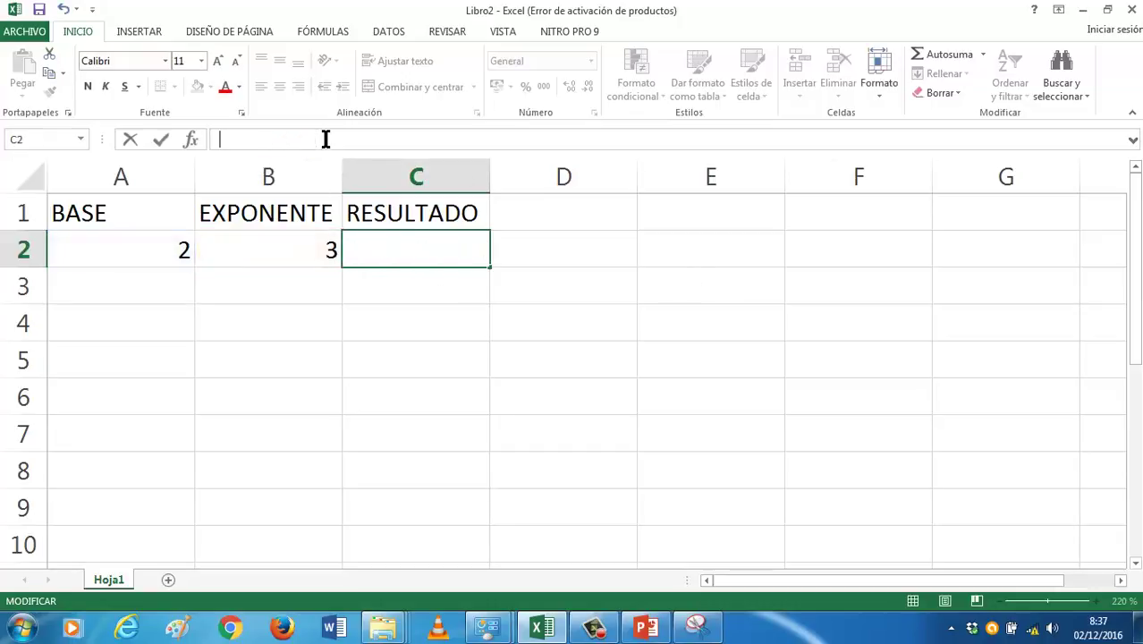
pyautogui.press('Return')
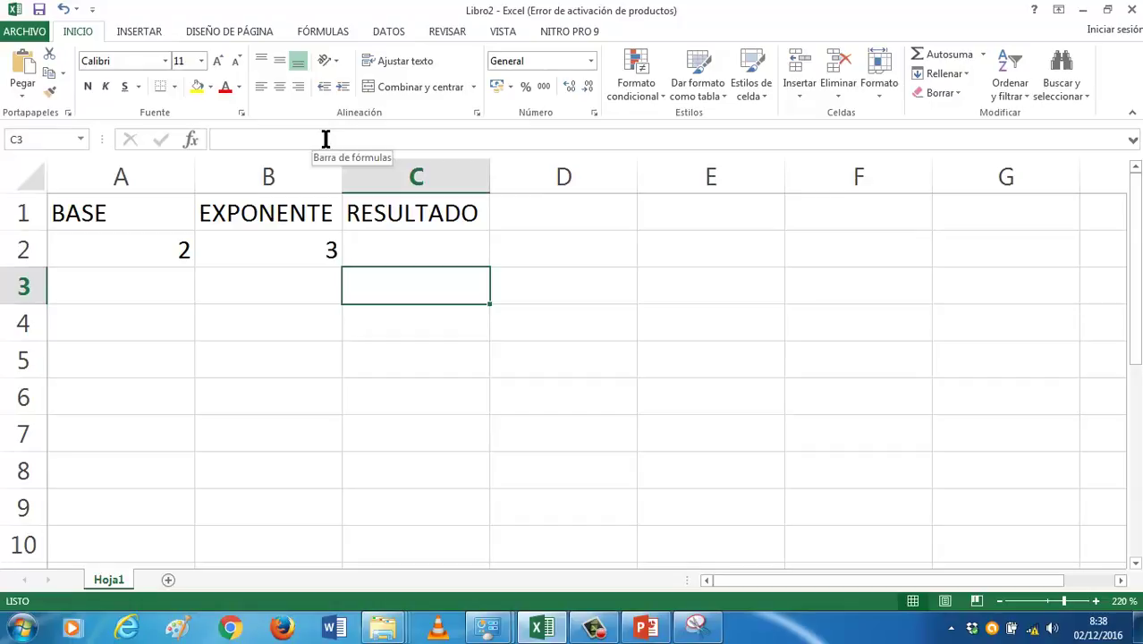
pyautogui.press('Up')
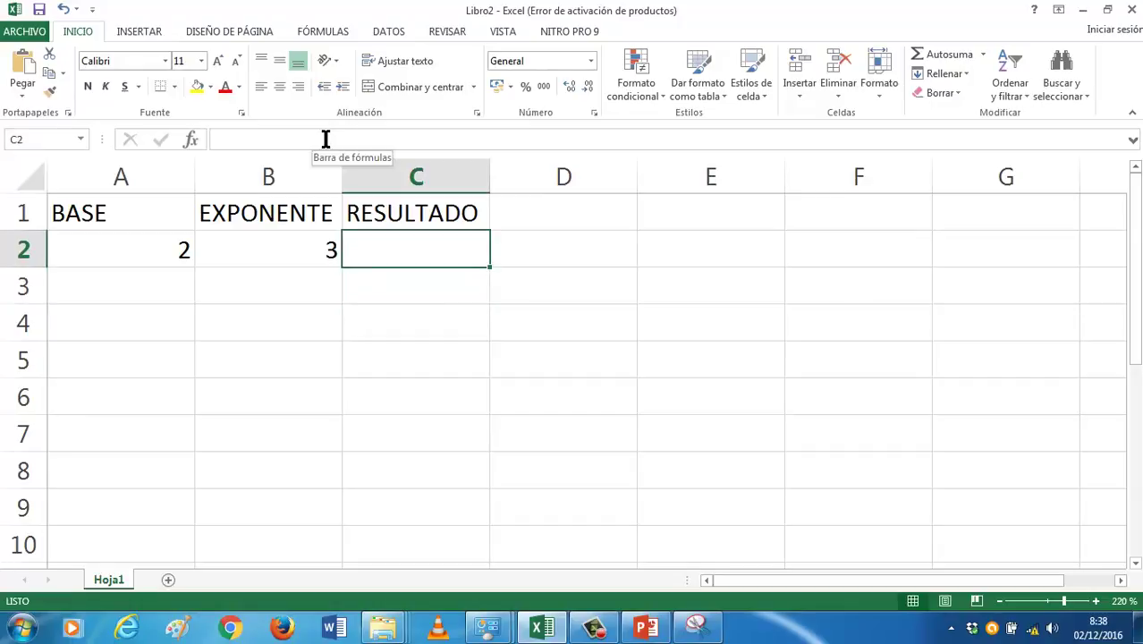
# Step: Retype =POTENCIA(A2;B2) in C2 so it returns 8, then return to PowerPoint
pyautogui.write('=POT')
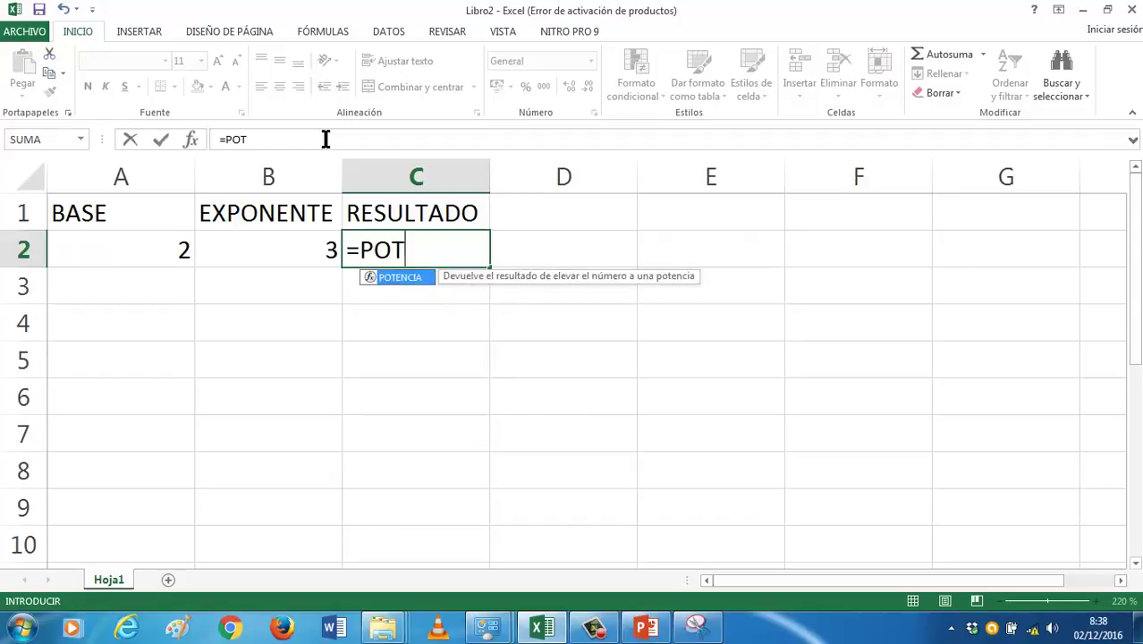
pyautogui.write('ENCIA(')
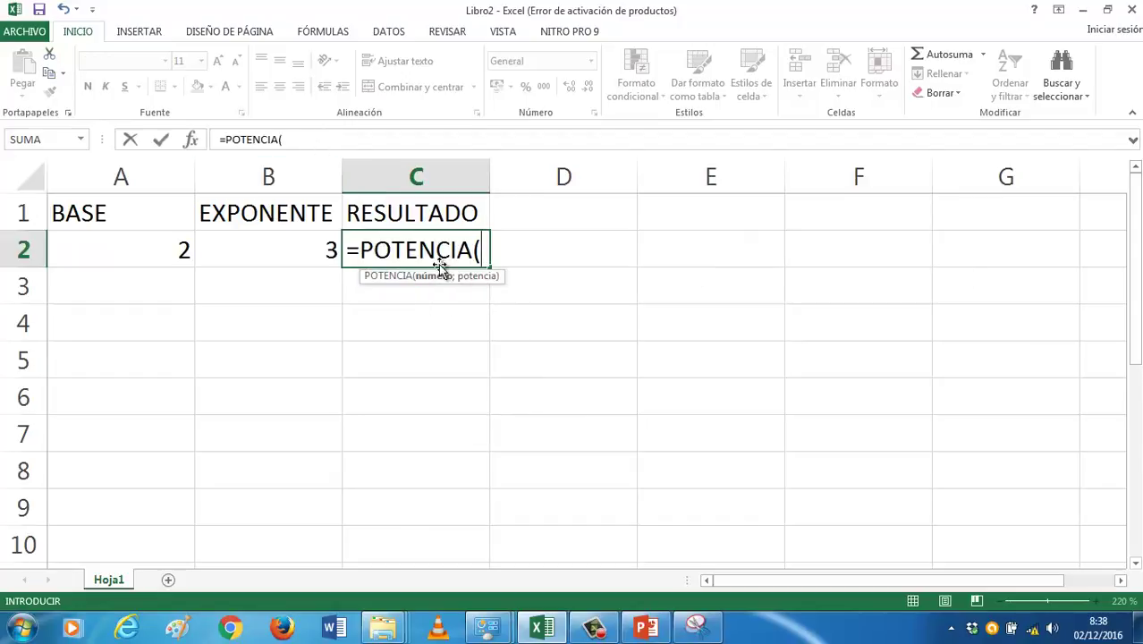
pyautogui.click(183, 250)
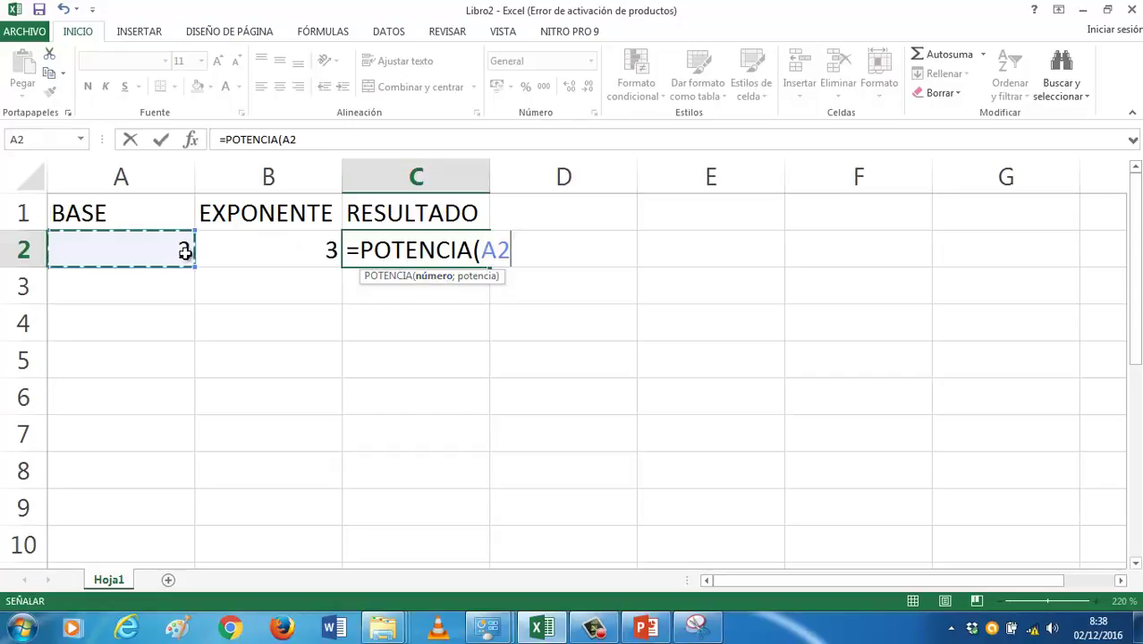
pyautogui.write(';')
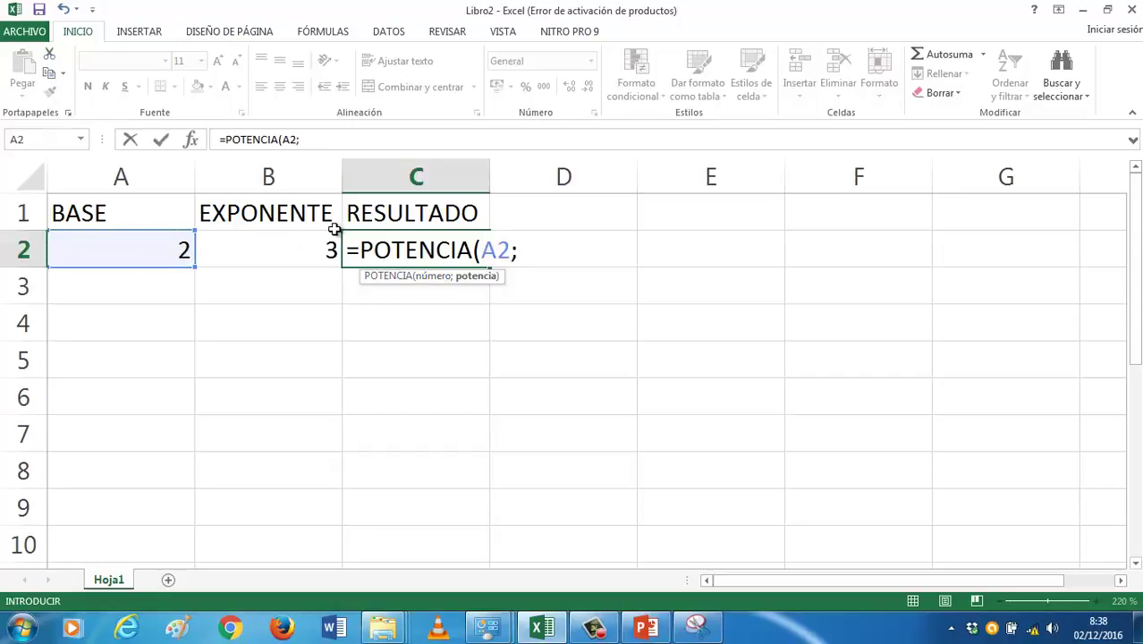
pyautogui.click(318, 240)
pyautogui.write(')')
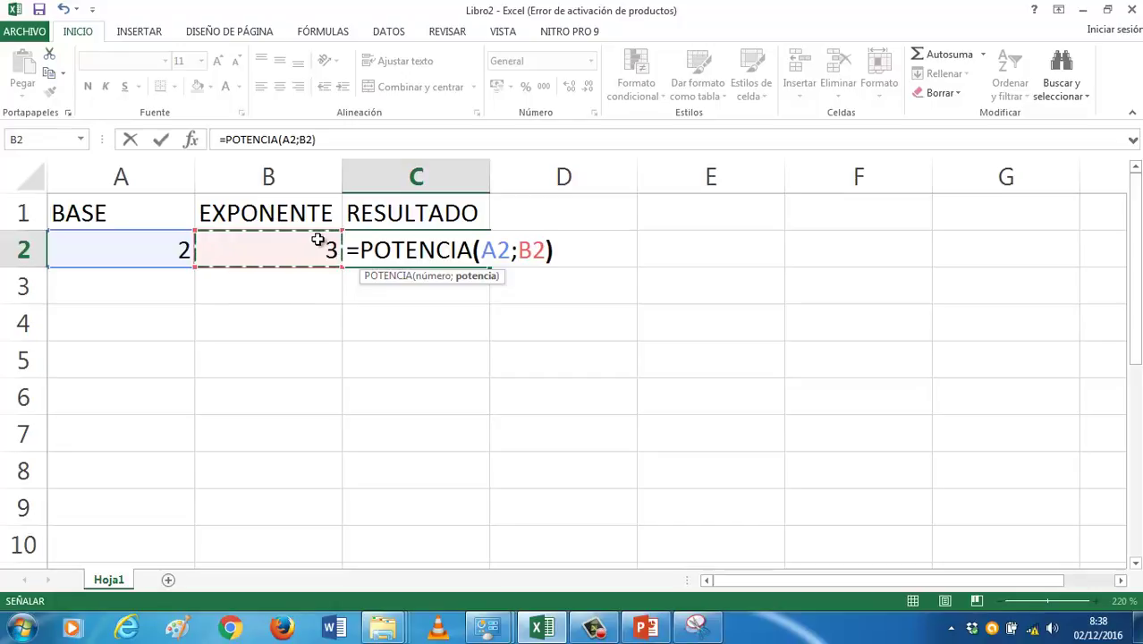
pyautogui.press('Return')
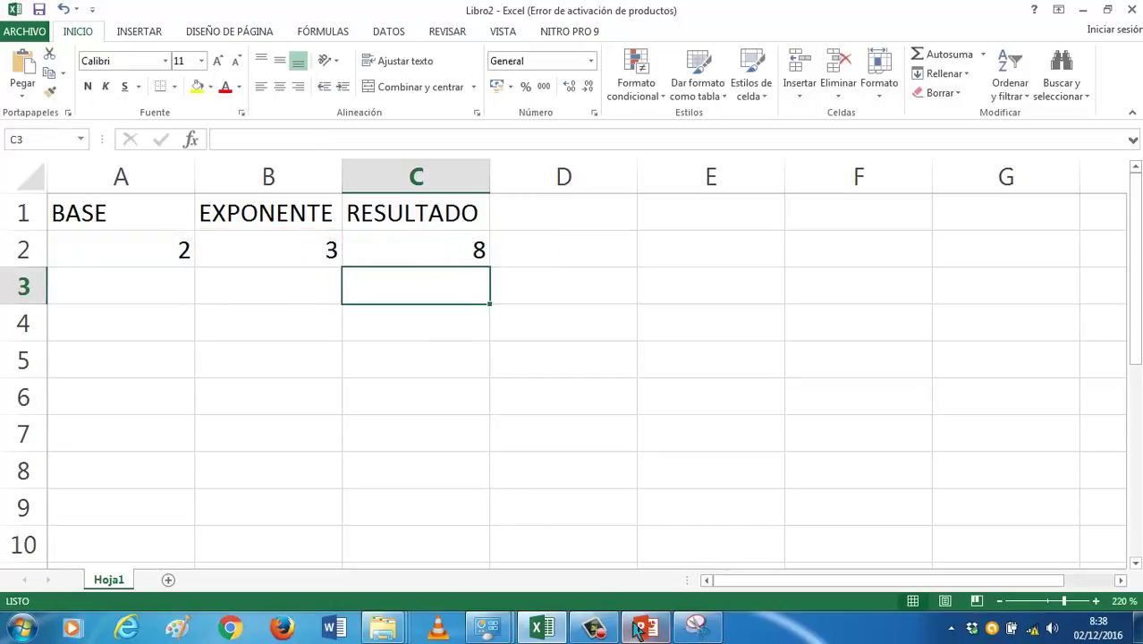
pyautogui.click(646, 629)
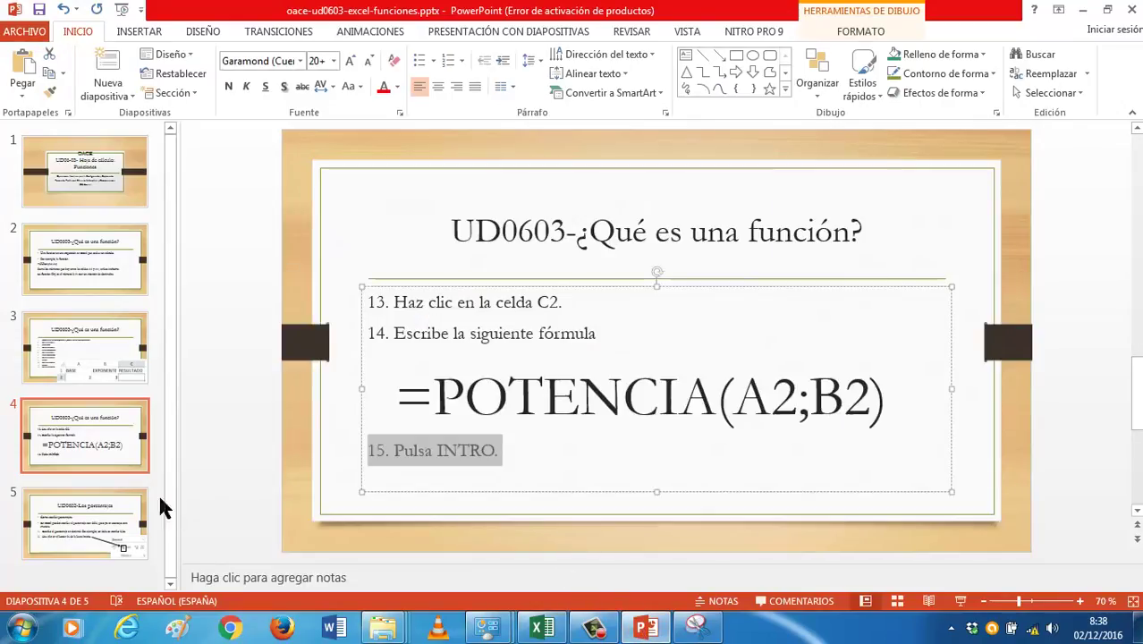
# Step: Duplicate slide 4 as a new slide and clear its body text
pyautogui.rightClick(112, 451)
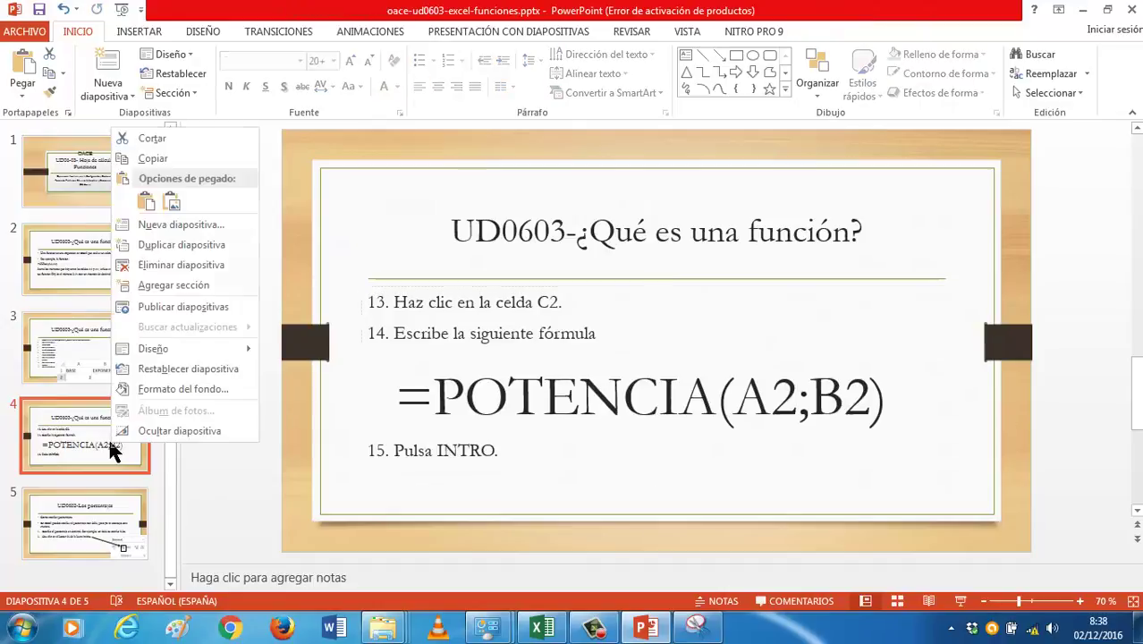
pyautogui.click(176, 240)
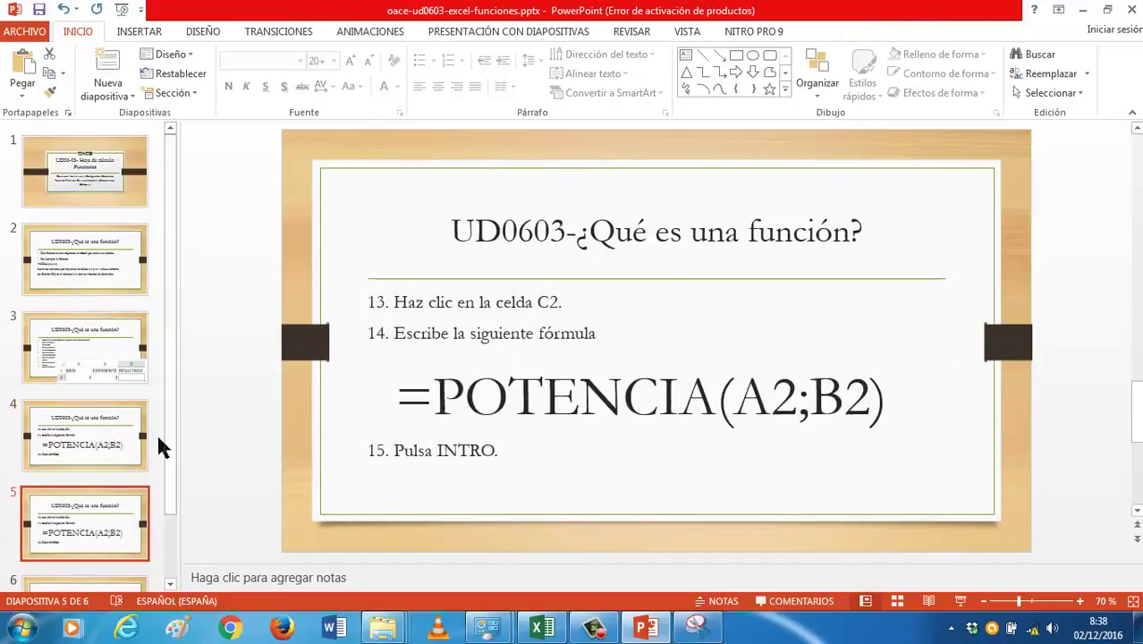
pyautogui.moveTo(519, 452); pyautogui.dragTo(351, 322)
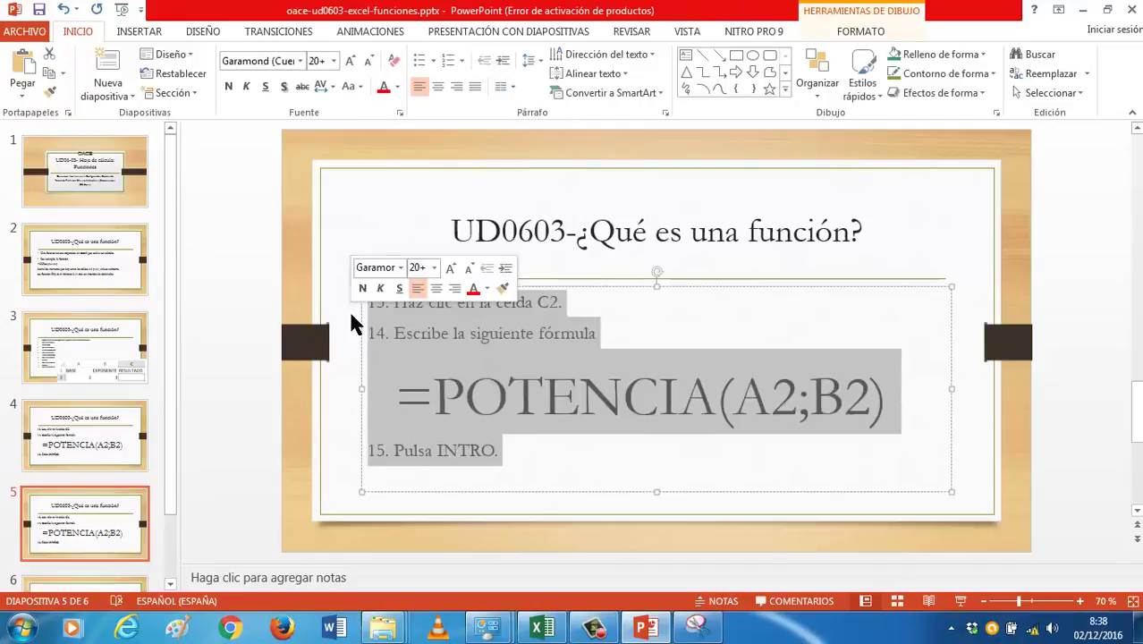
pyautogui.press('BackSpace')
# Step: Write step 15 'Rellena para hacer potencias de 2. Aprovecha que puedes copiar la fórrmula.' and save
pyautogui.write('15. rE')
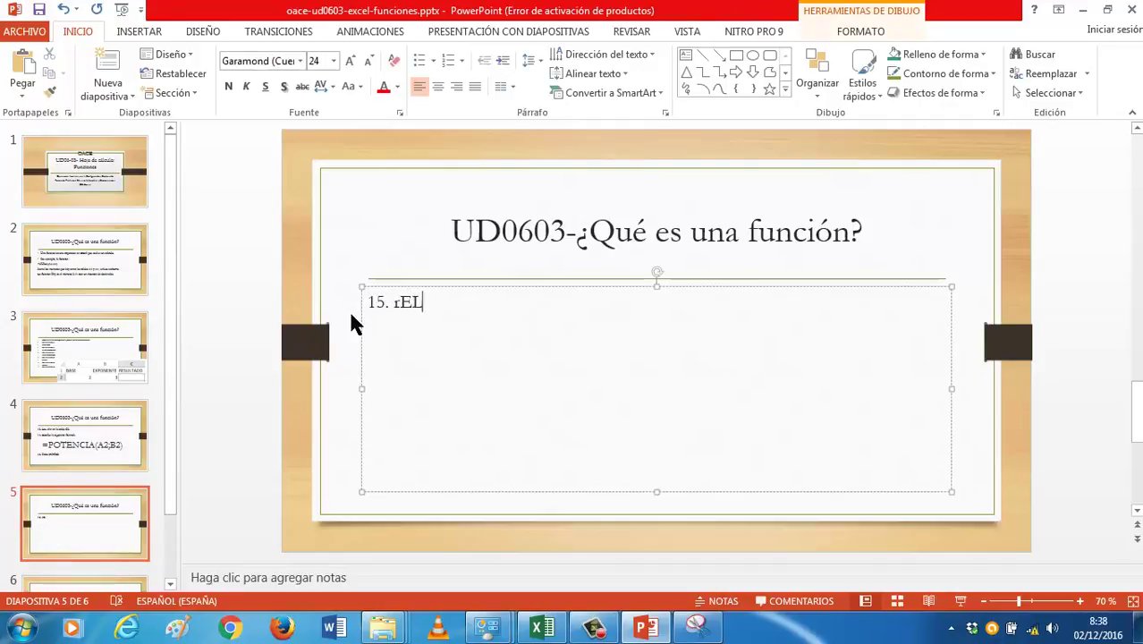
pyautogui.write('L')
pyautogui.press('BackSpace')
pyautogui.press('BackSpace')
pyautogui.press('BackSpace')
pyautogui.write('R')
pyautogui.press('BackSpace')
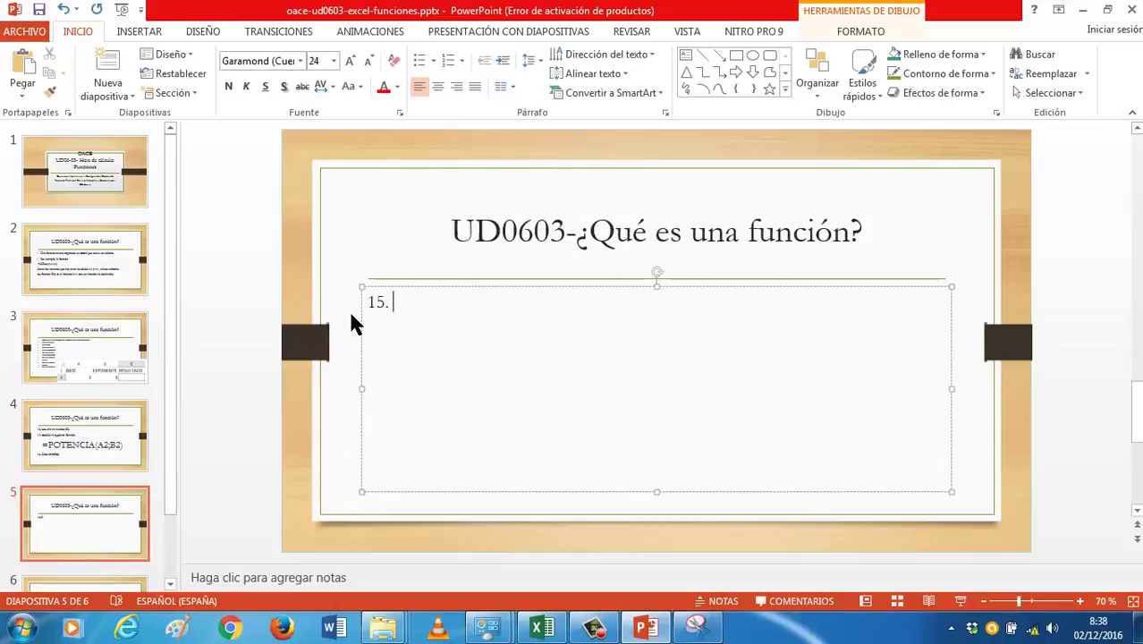
pyautogui.write('Rellena para')
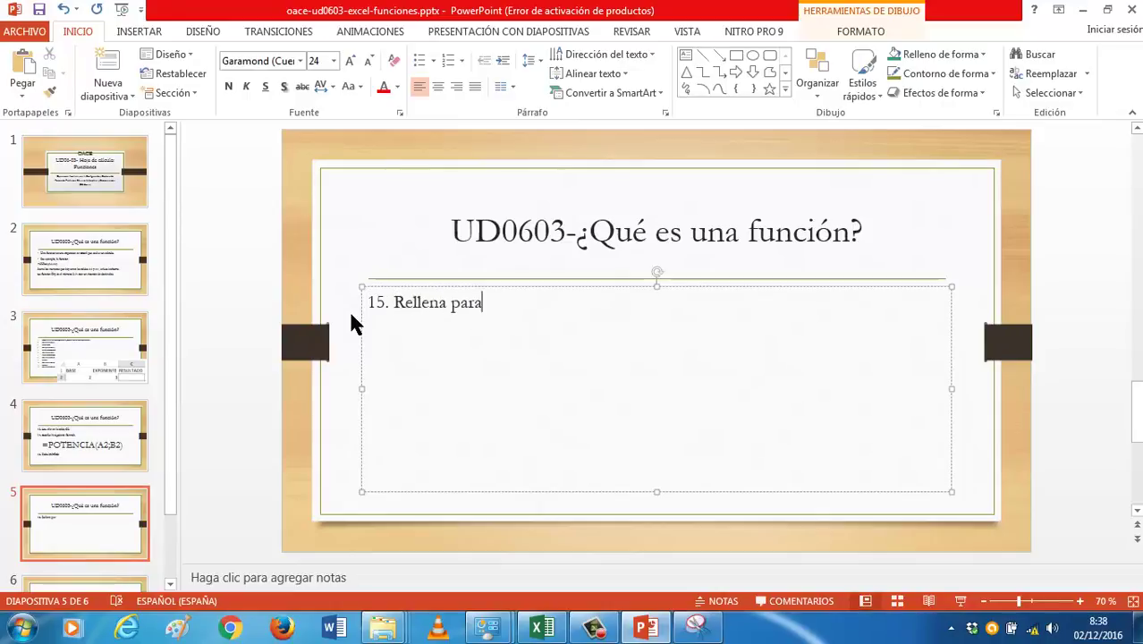
pyautogui.write(' hacer potencias')
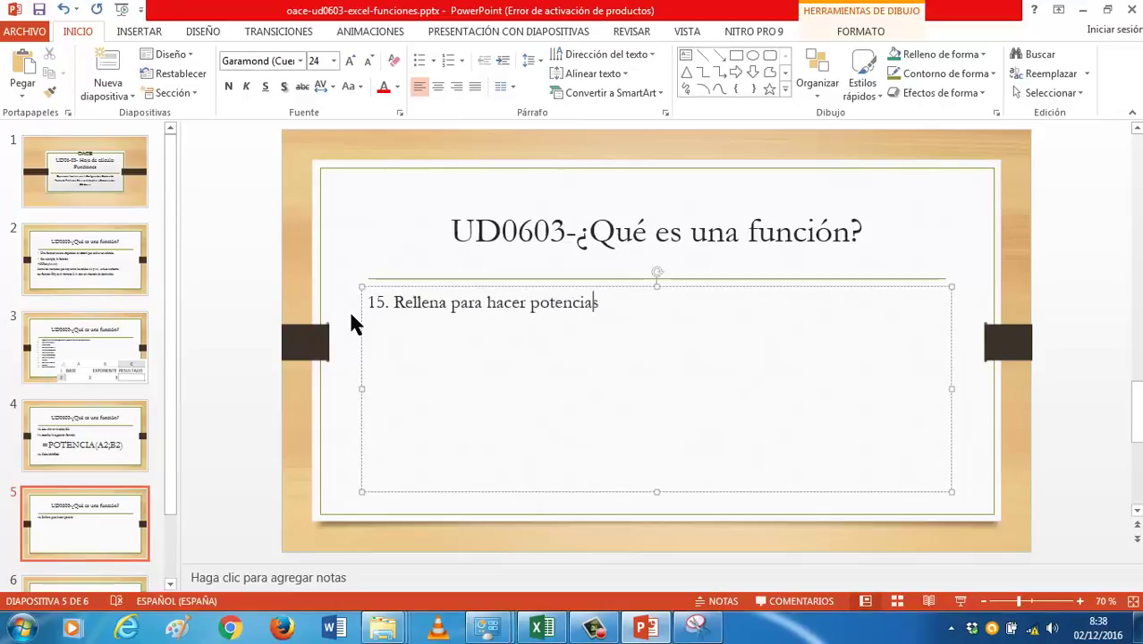
pyautogui.write(' de 2. Aprovecha')
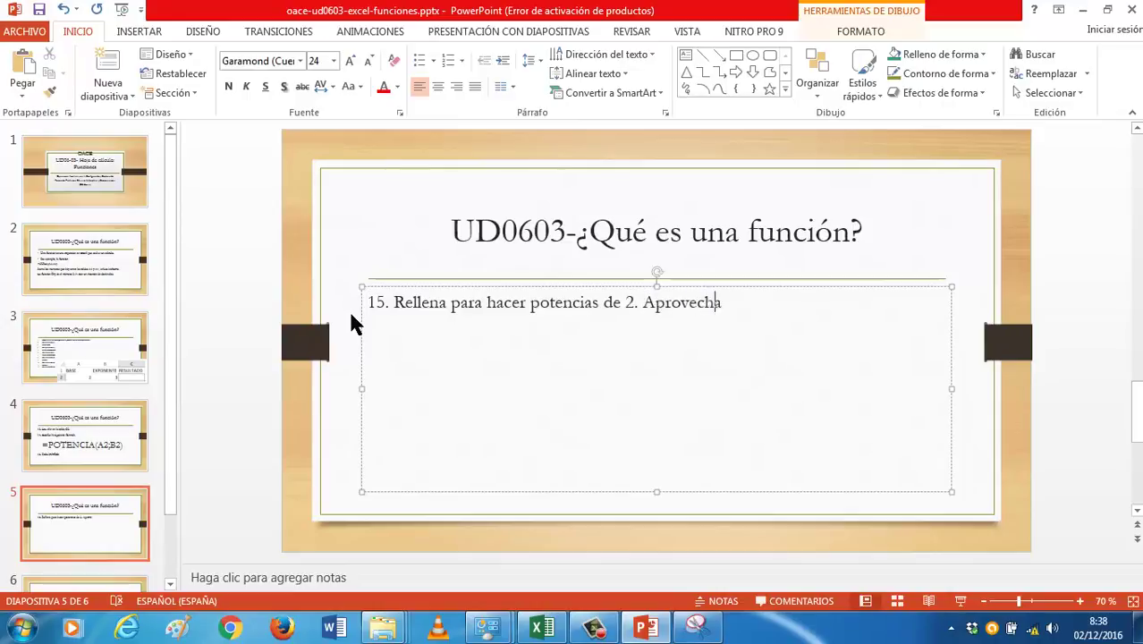
pyautogui.write(' que puedes copiar la f')
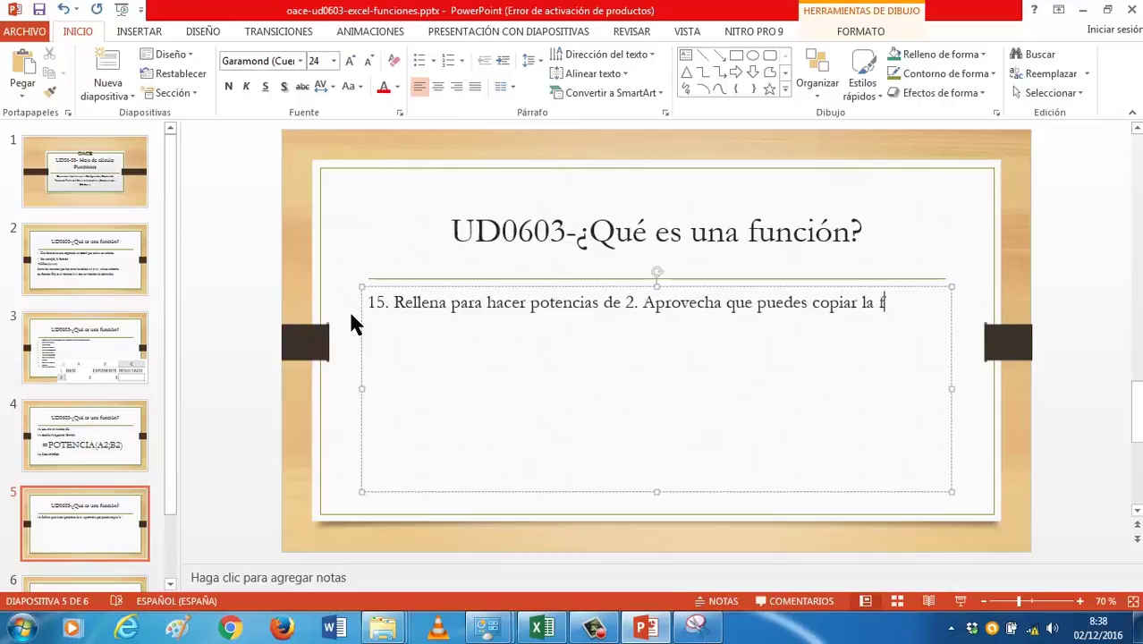
pyautogui.write('órrmula.')
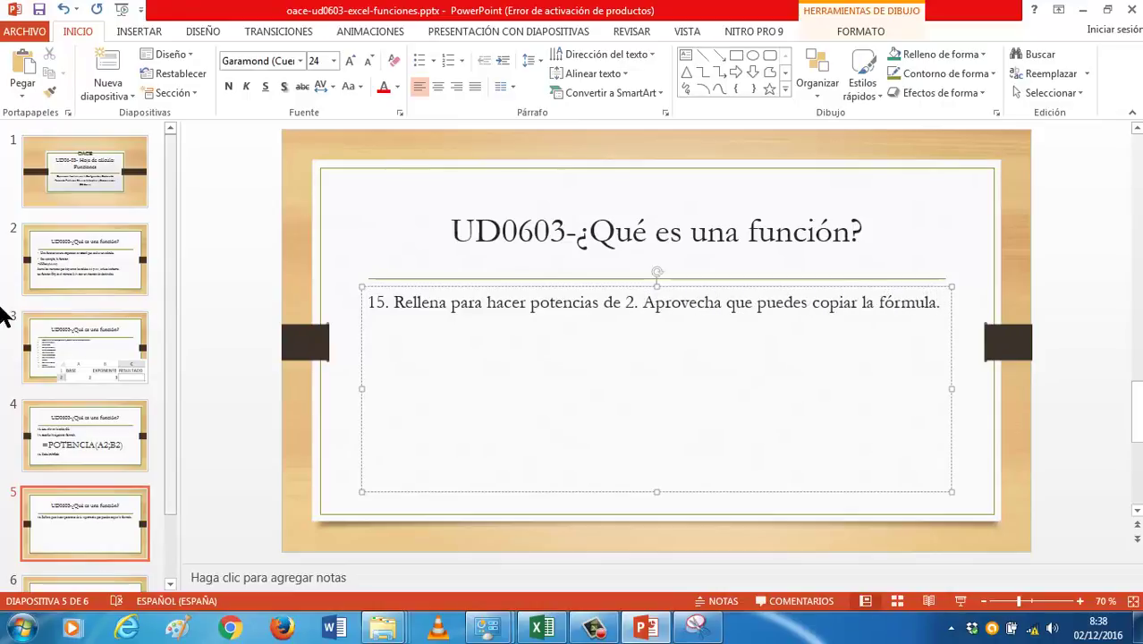
pyautogui.click(39, 9)
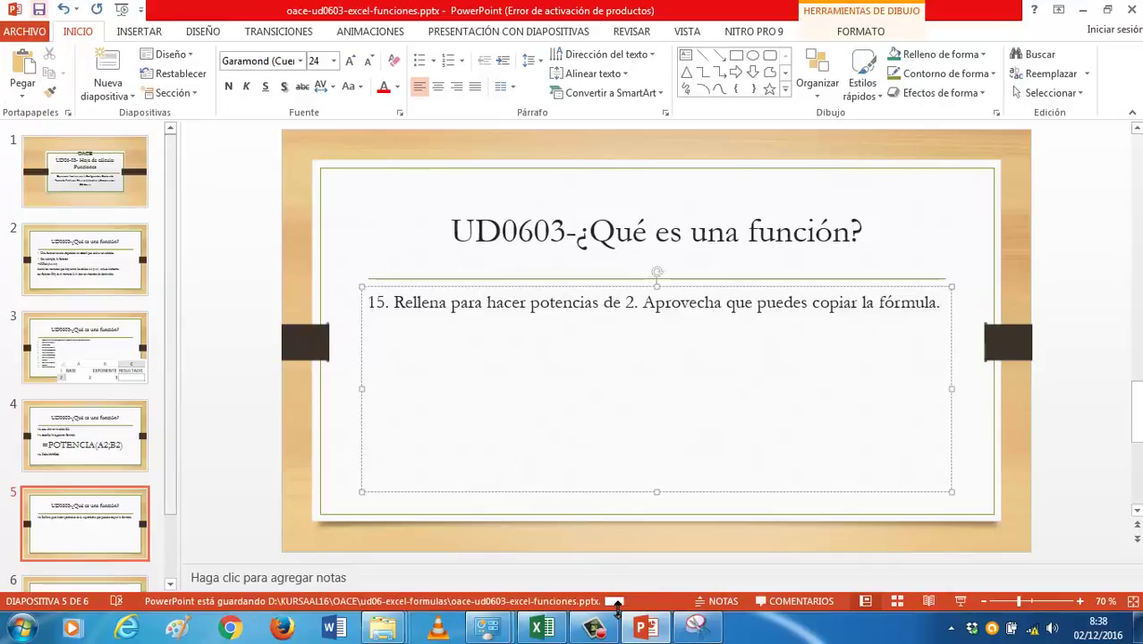
pyautogui.click(633, 630)
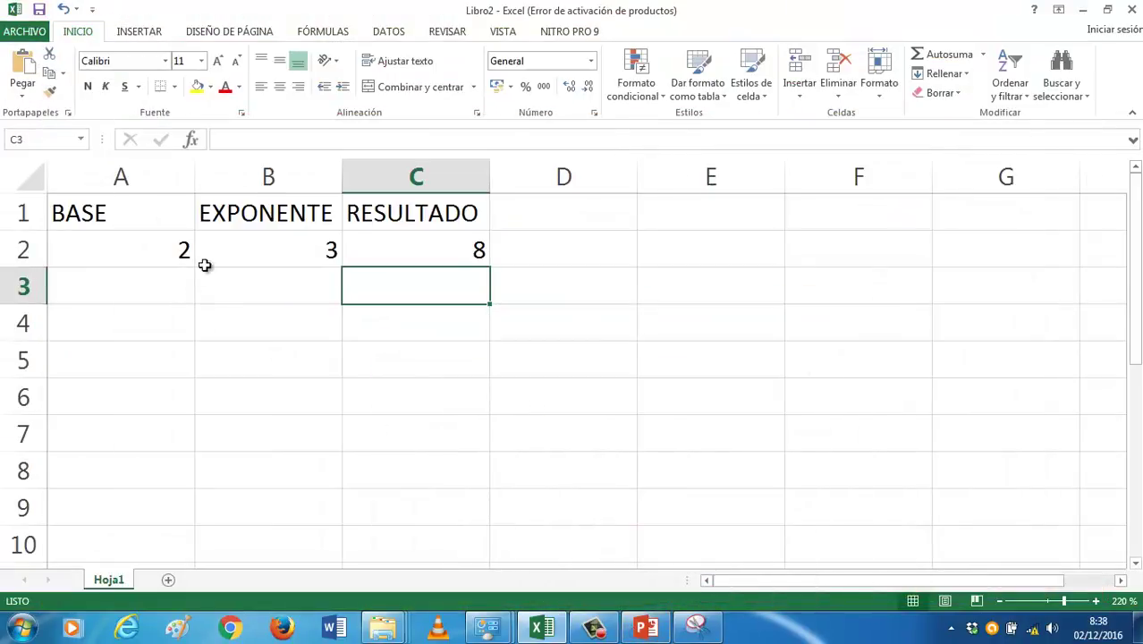
# Step: Enter exponents 0 through 9 down column B starting at B2
pyautogui.click(264, 241)
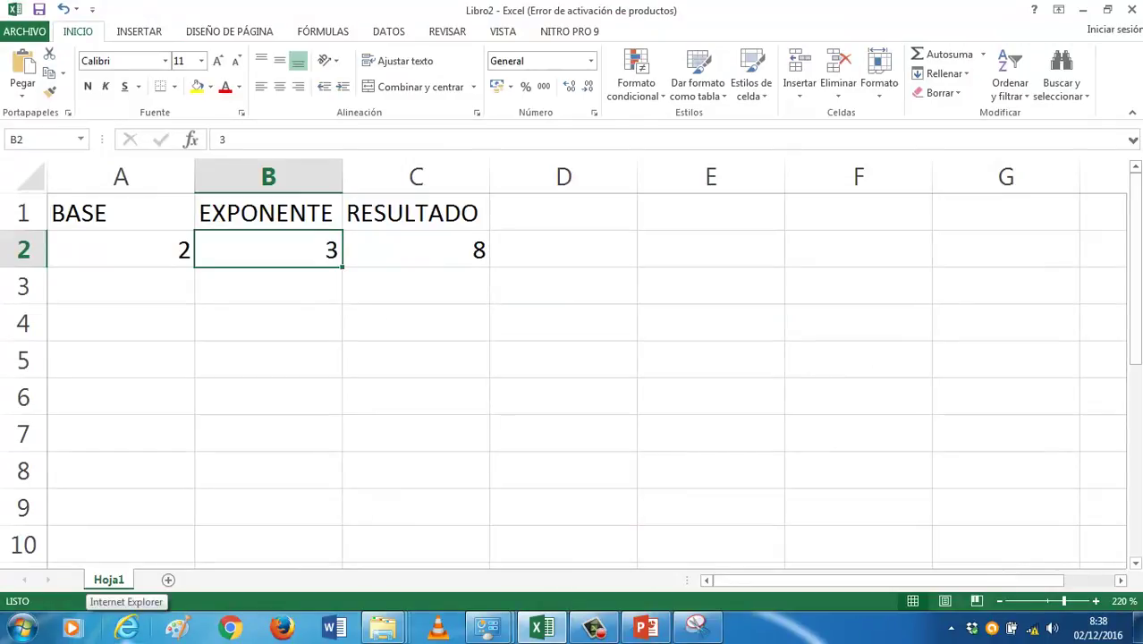
pyautogui.write('0')
pyautogui.press('Return')
pyautogui.write('1 ')
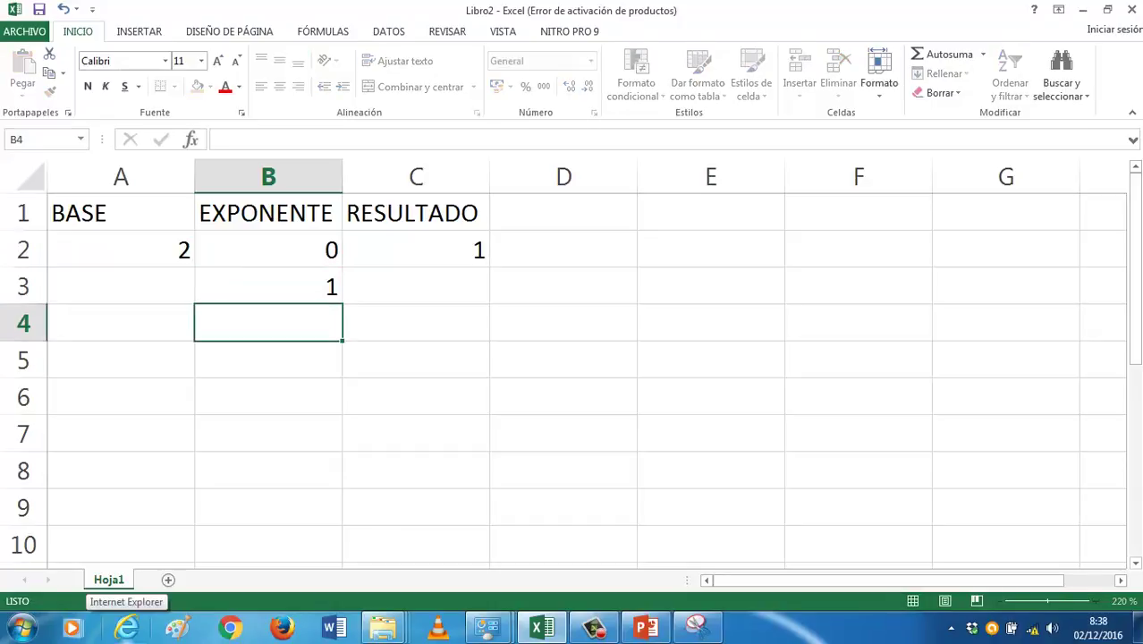
pyautogui.write('2 3 4 5 6 7')
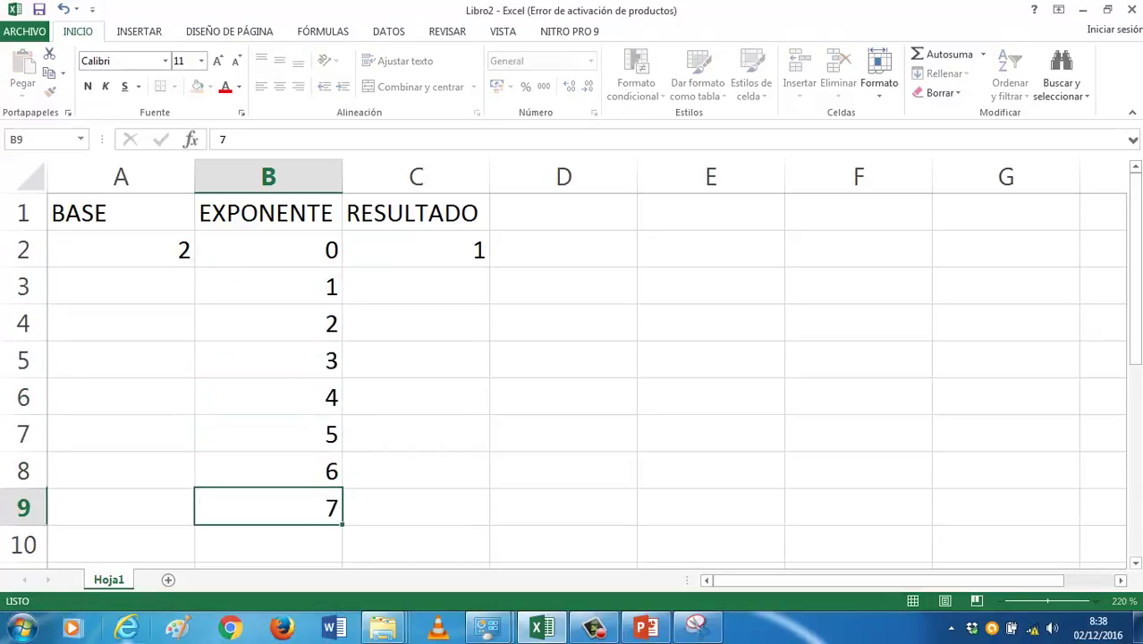
pyautogui.write(' 8 9')
pyautogui.press('Return')
pyautogui.press('Up')
pyautogui.press('Up')
pyautogui.press('Up')
pyautogui.press('Up')
pyautogui.press('Up')
pyautogui.press('Up')
pyautogui.click(269, 213)
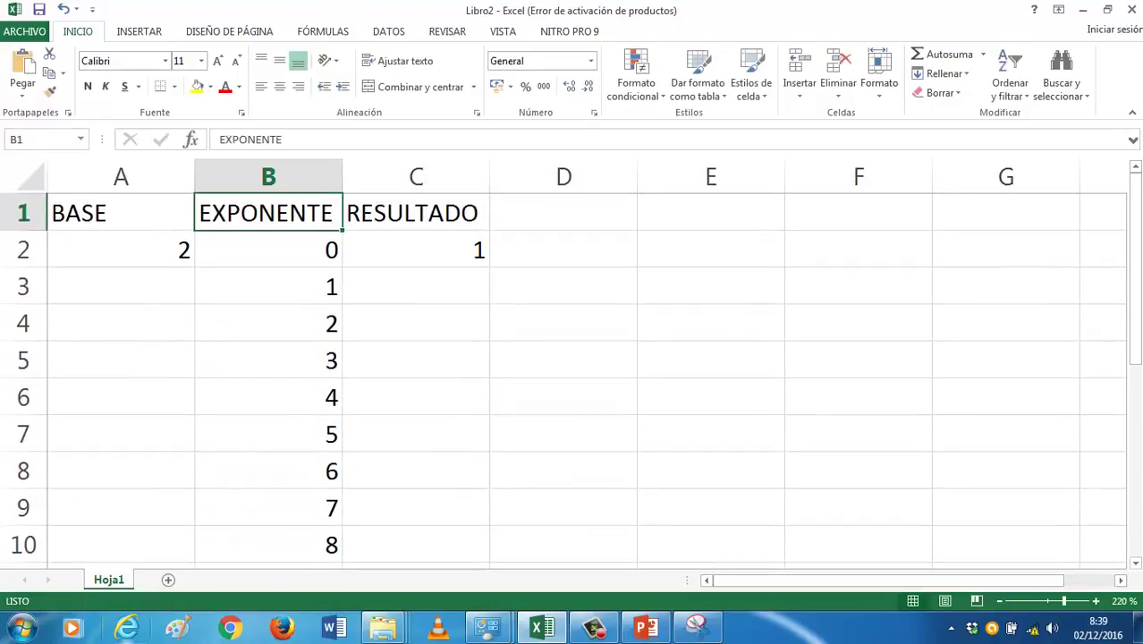
pyautogui.click(268, 286)
# Step: Fill base 2 into cells A3 through A11, then select the C2 formula
pyautogui.click(121, 286)
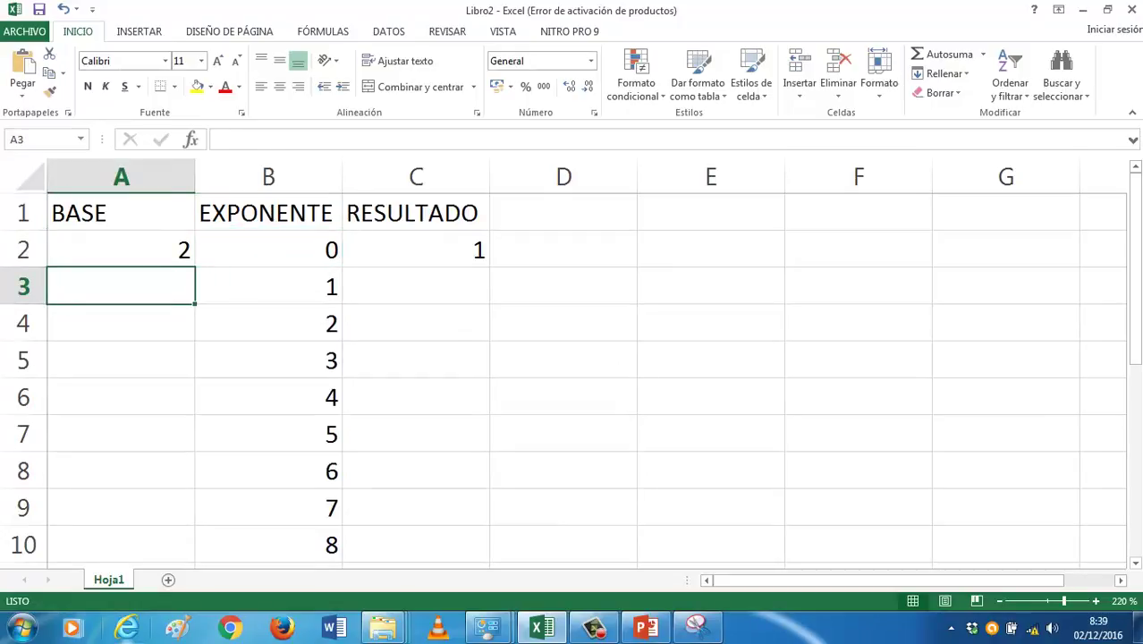
pyautogui.write('2 2 2 2 2 2 2 2 2')
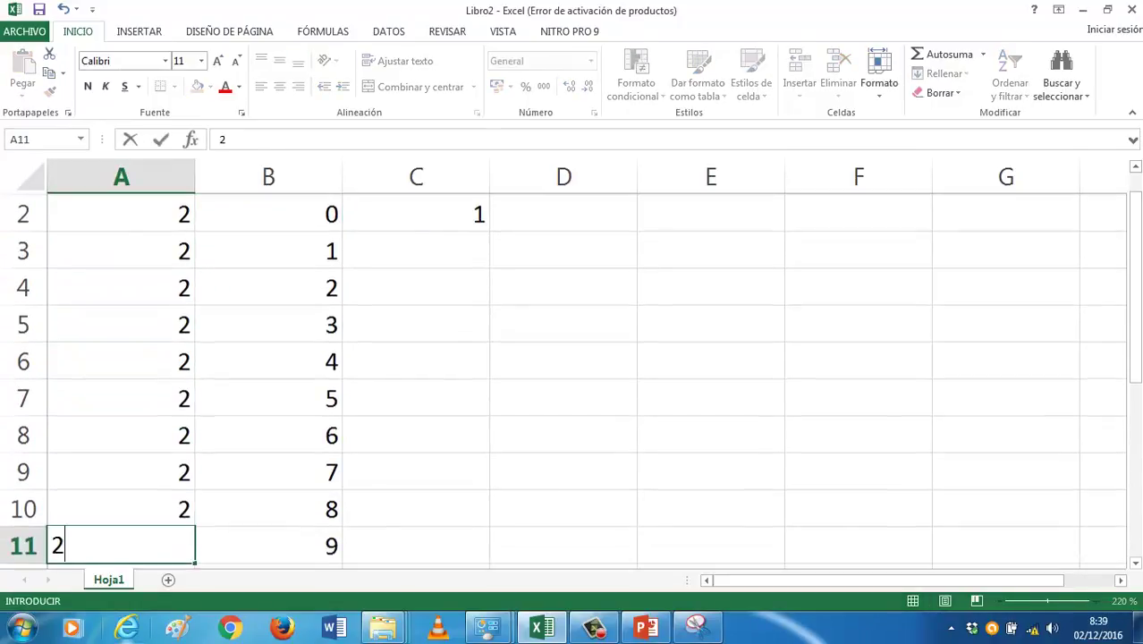
pyautogui.click(121, 509)
pyautogui.scroll(1, 573, 358)
pyautogui.click(121, 213)
pyautogui.click(268, 249)
pyautogui.click(416, 249)
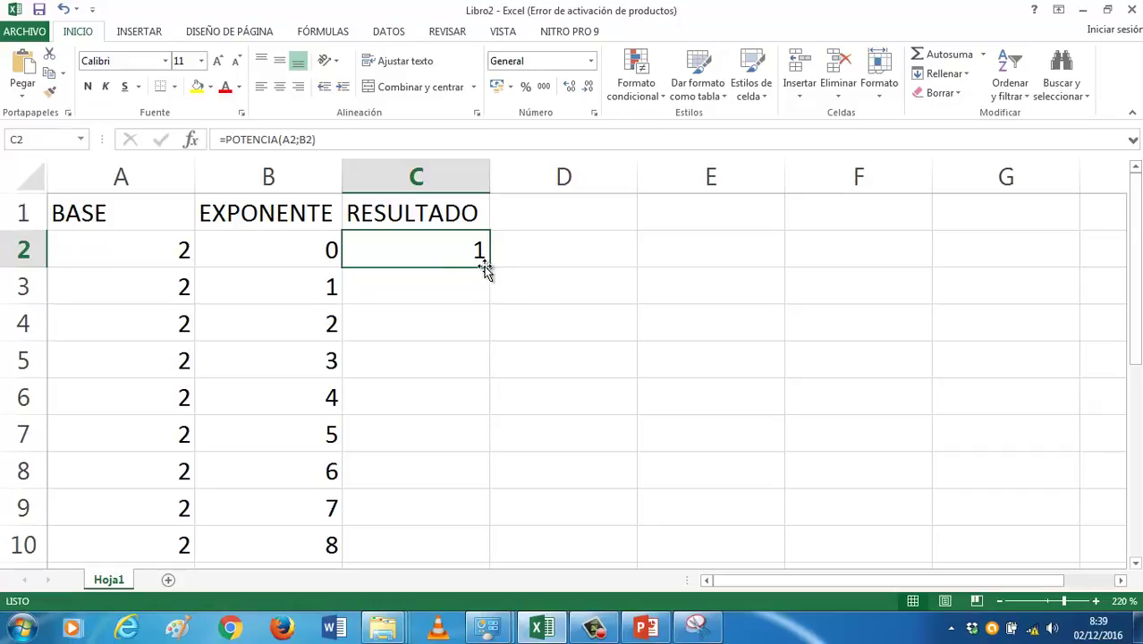
# Step: Copy =POTENCIA(A2;B2) down C2:C10 for powers of 2 from 1 to 256, then zoom out
pyautogui.moveTo(489, 267)
pyautogui.mouseDown()
pyautogui.moveTo(504, 552)
pyautogui.moveTo(511, 543)
pyautogui.mouseUp()
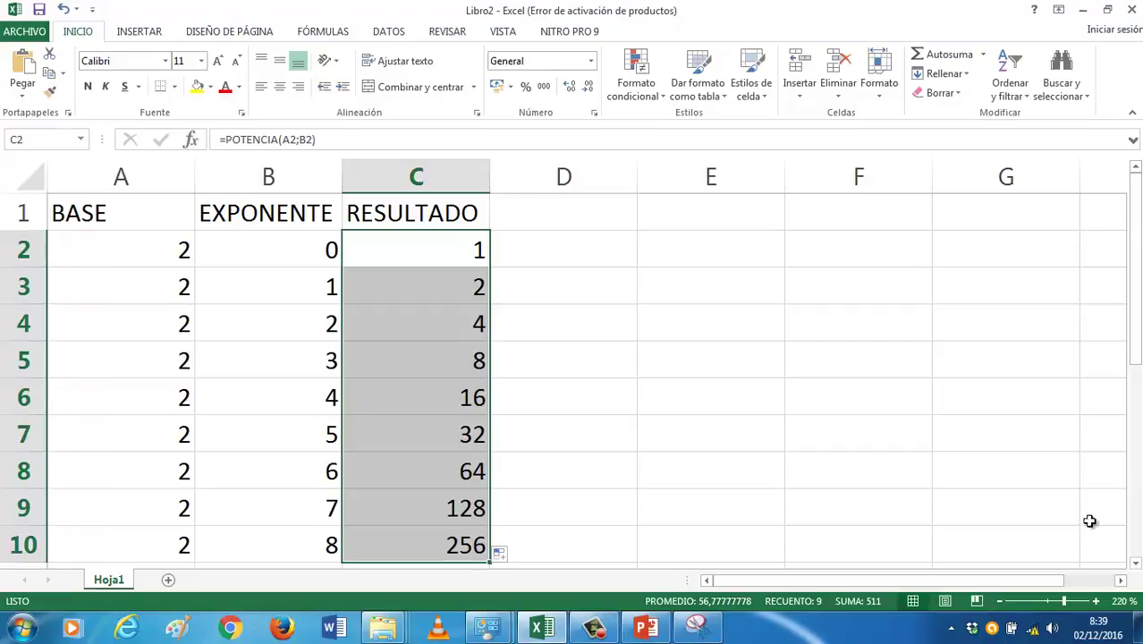
pyautogui.click(1000, 602)
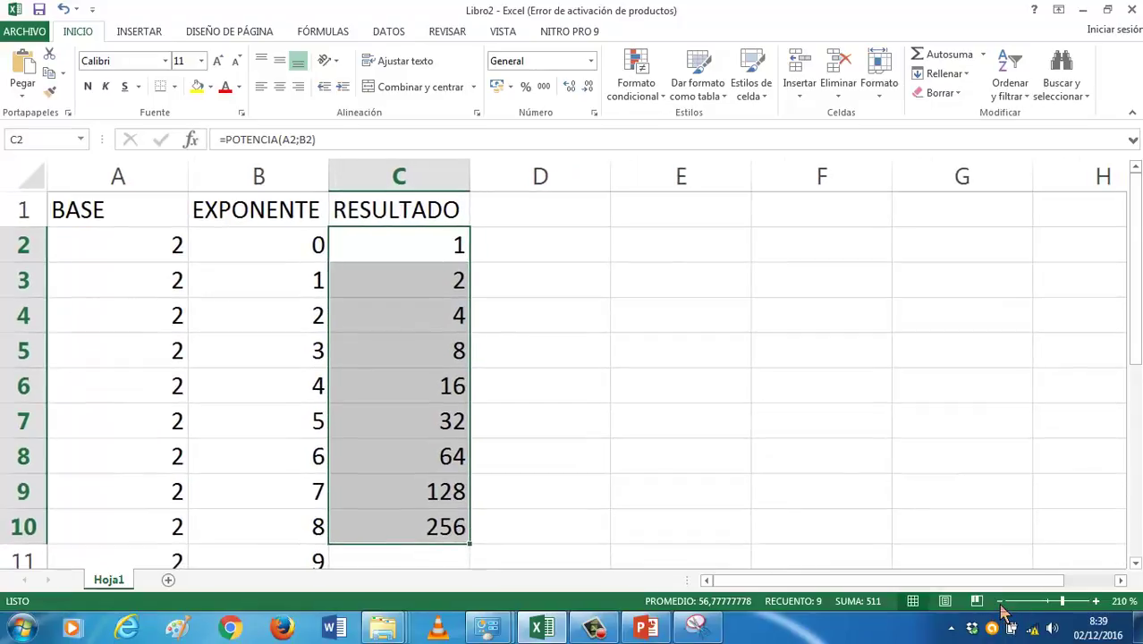
pyautogui.click(1000, 602)
pyautogui.click(1001, 601)
pyautogui.click(1000, 601)
pyautogui.click(1001, 601)
pyautogui.click(1000, 601)
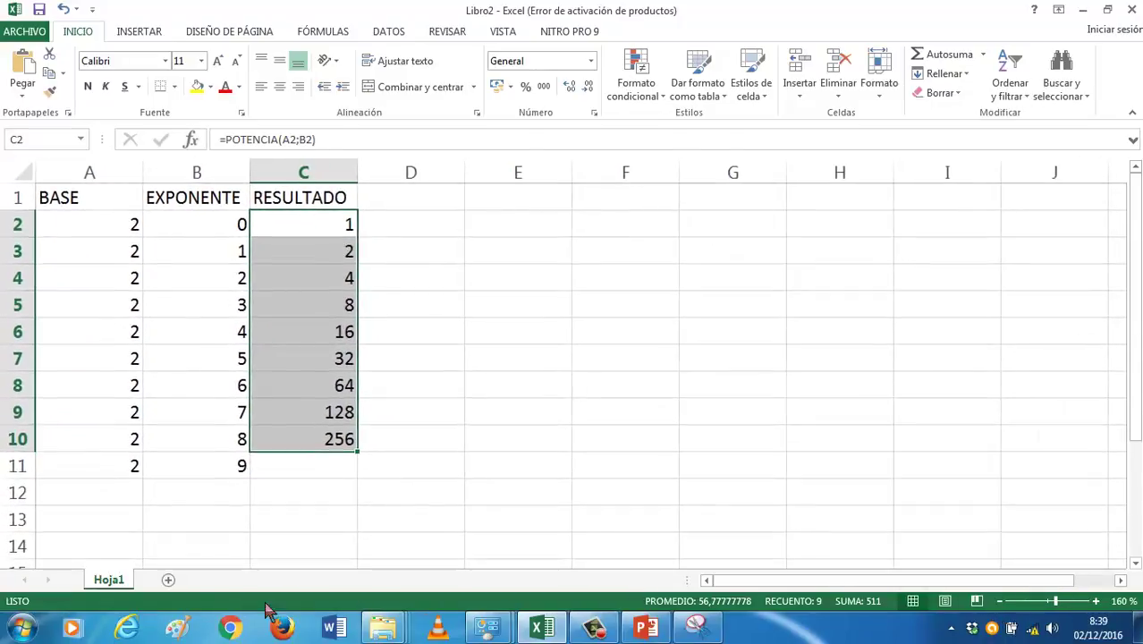
# Step: Enter base 2 in cells A12, A13 and A14
pyautogui.click(112, 494)
pyautogui.write('2')
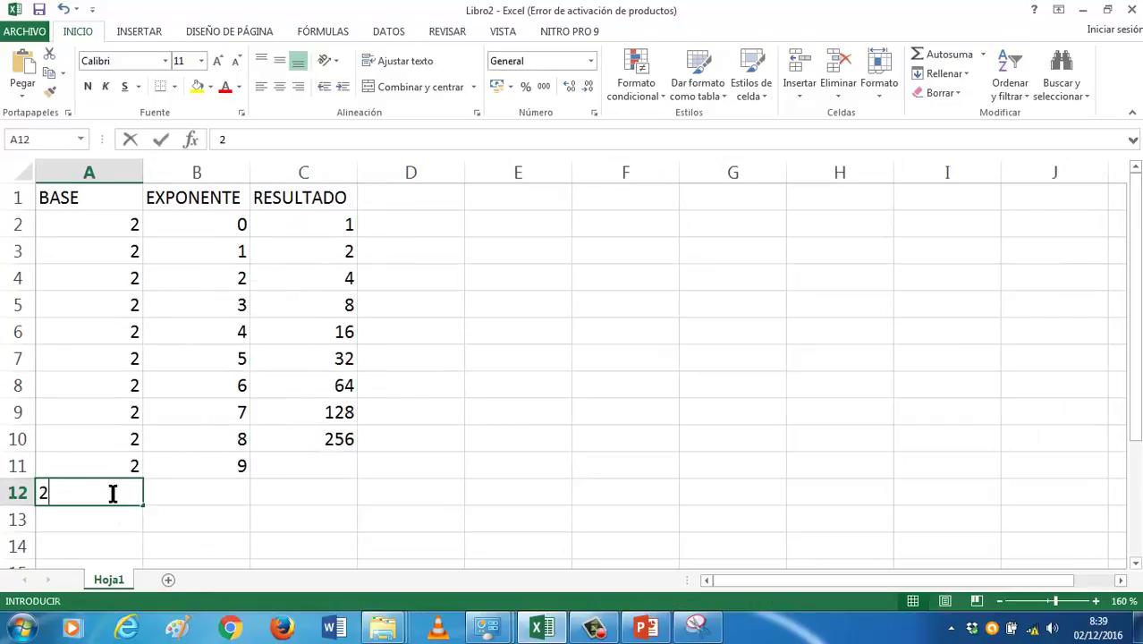
pyautogui.press('Return')
pyautogui.write('2')
pyautogui.press('Return')
pyautogui.write('2')
pyautogui.hotkey('ctrl', 'Return')
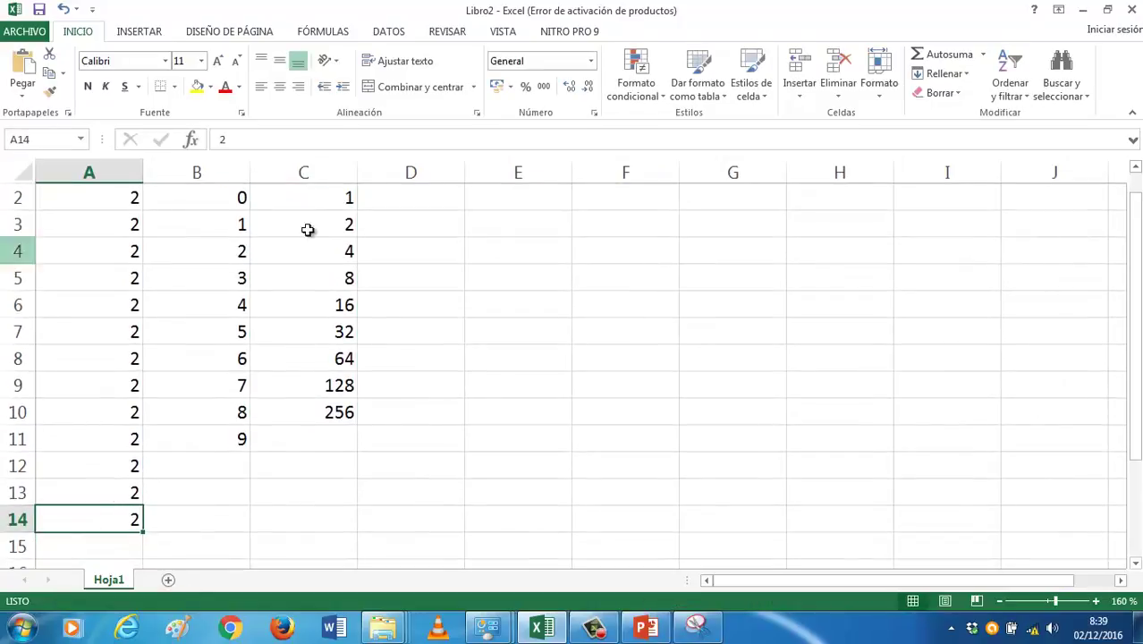
# Step: Enter exponents 10, 11 and 12 in cells B12 to B14
pyautogui.click(227, 278)
pyautogui.scroll(1, 219, 277)
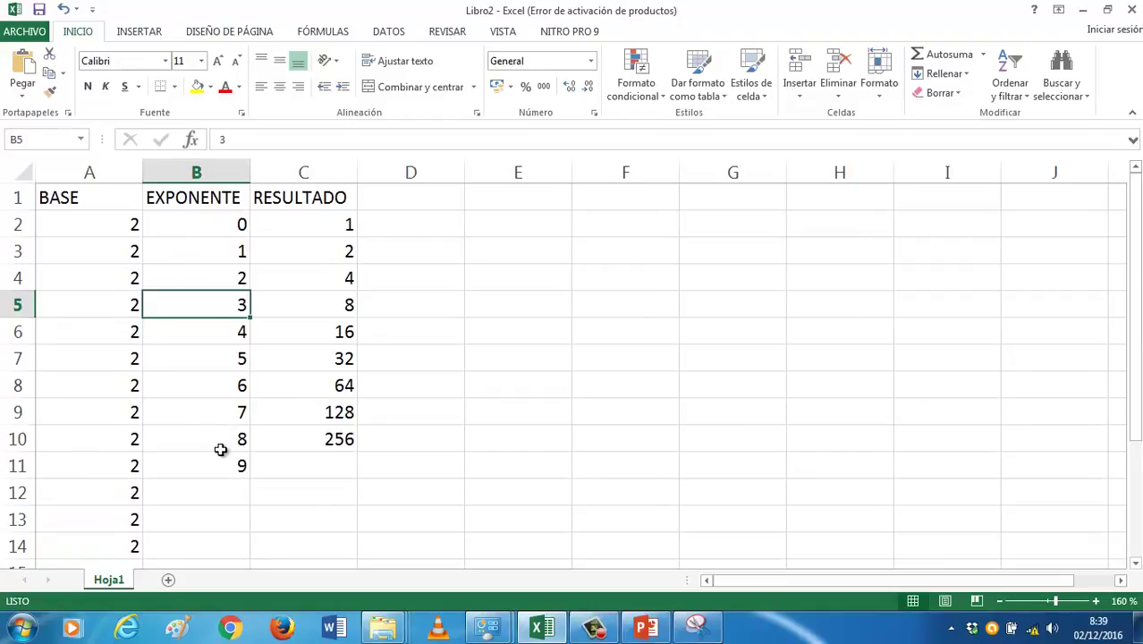
pyautogui.click(220, 448)
pyautogui.click(218, 474)
pyautogui.click(215, 497)
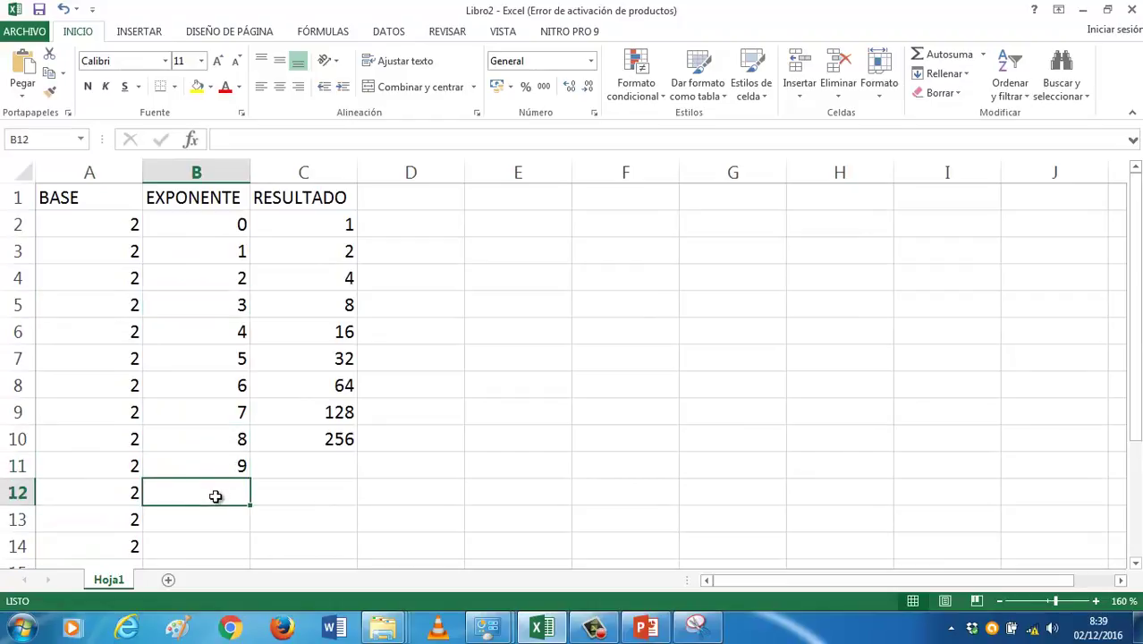
pyautogui.write('10')
pyautogui.press('Return')
pyautogui.write('11')
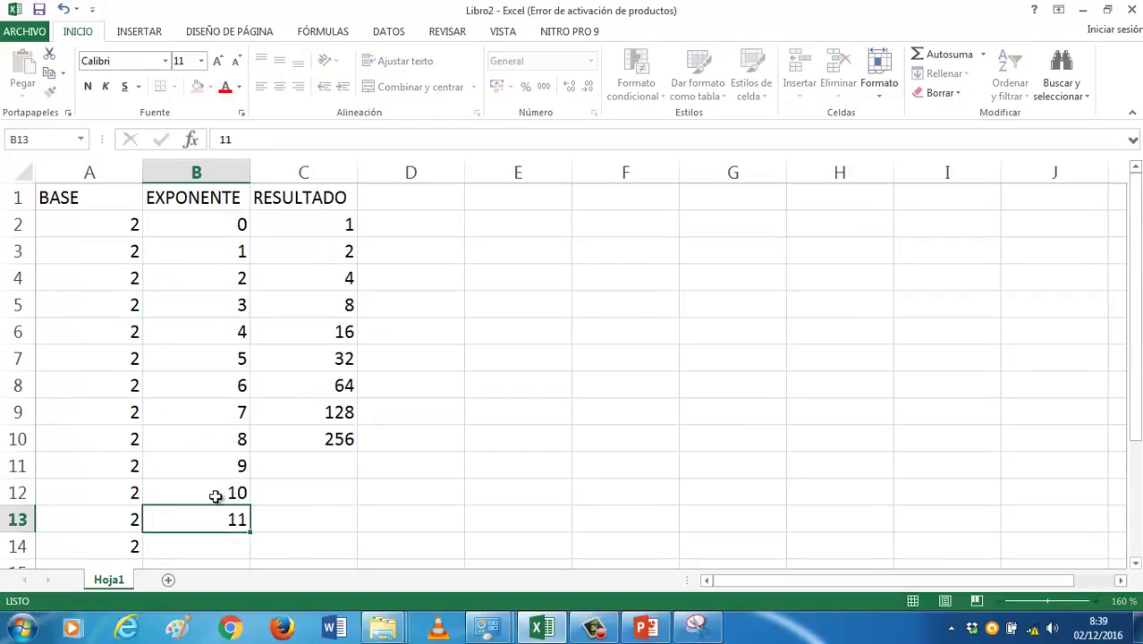
pyautogui.press('Return')
pyautogui.write('12')
pyautogui.hotkey('ctrl', 'Return')
pyautogui.press('Up')
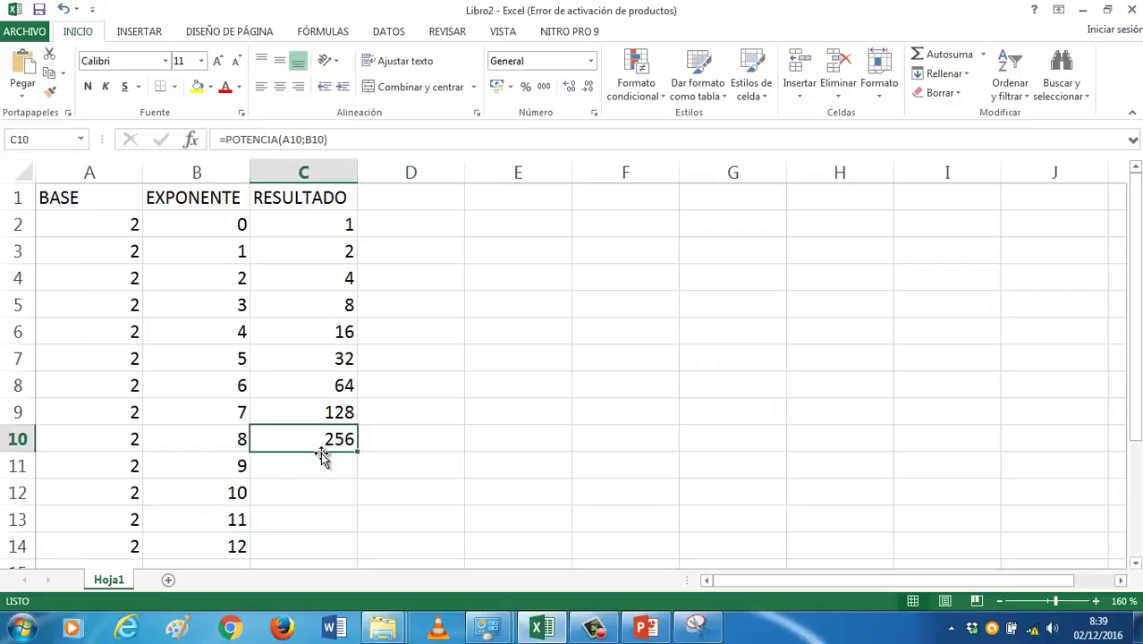
# Step: Extend the power formula from C10 down to C14, giving results up to 4096
pyautogui.click(318, 450)
pyautogui.moveTo(358, 454); pyautogui.dragTo(360, 554)
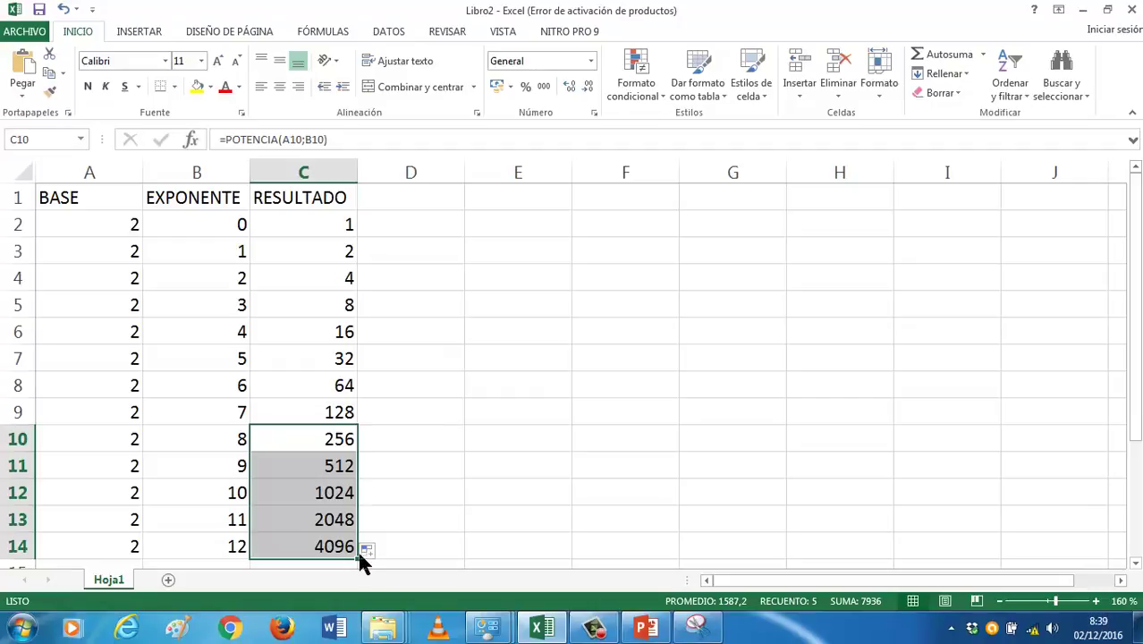
pyautogui.click(390, 319)
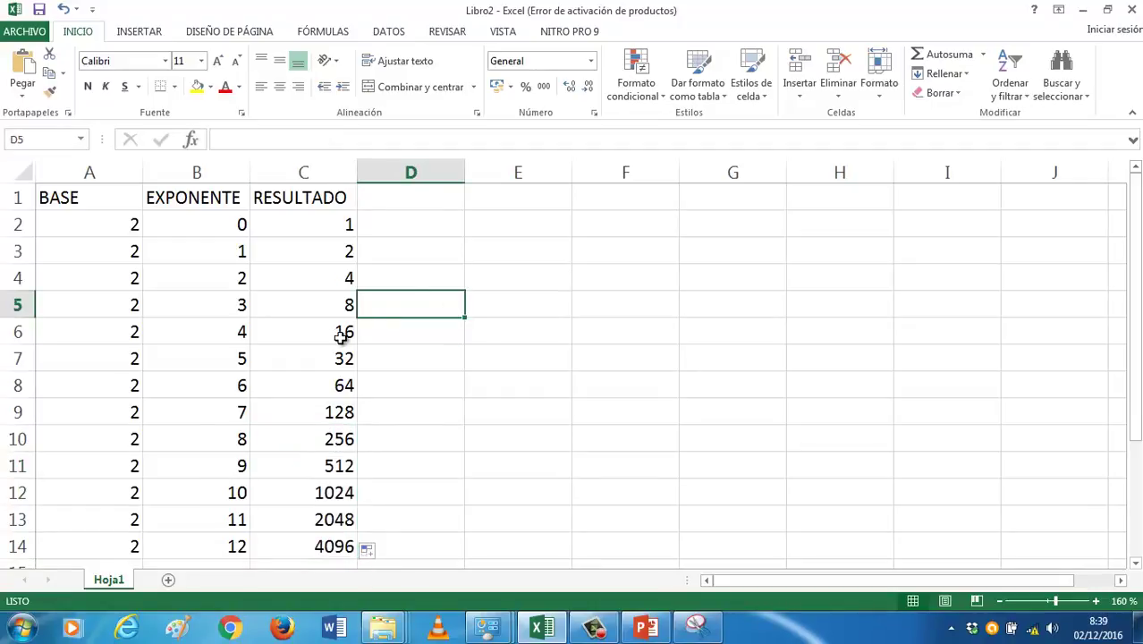
# Step: Copy the base 2 from A14 down to A25
pyautogui.scroll(-1, 343, 336)
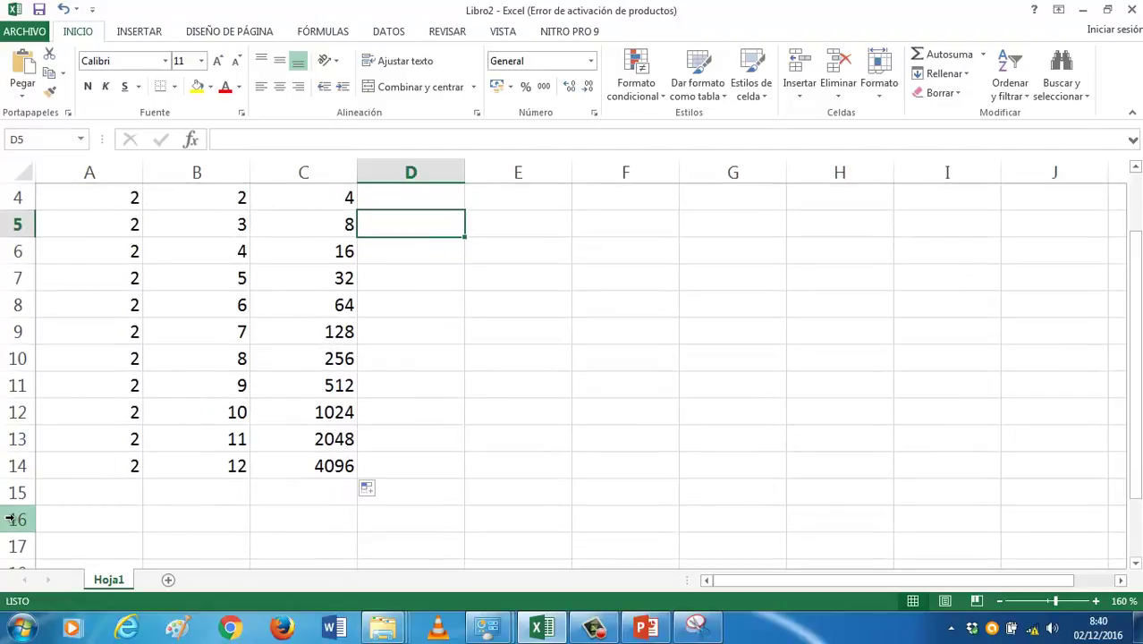
pyautogui.click(89, 466)
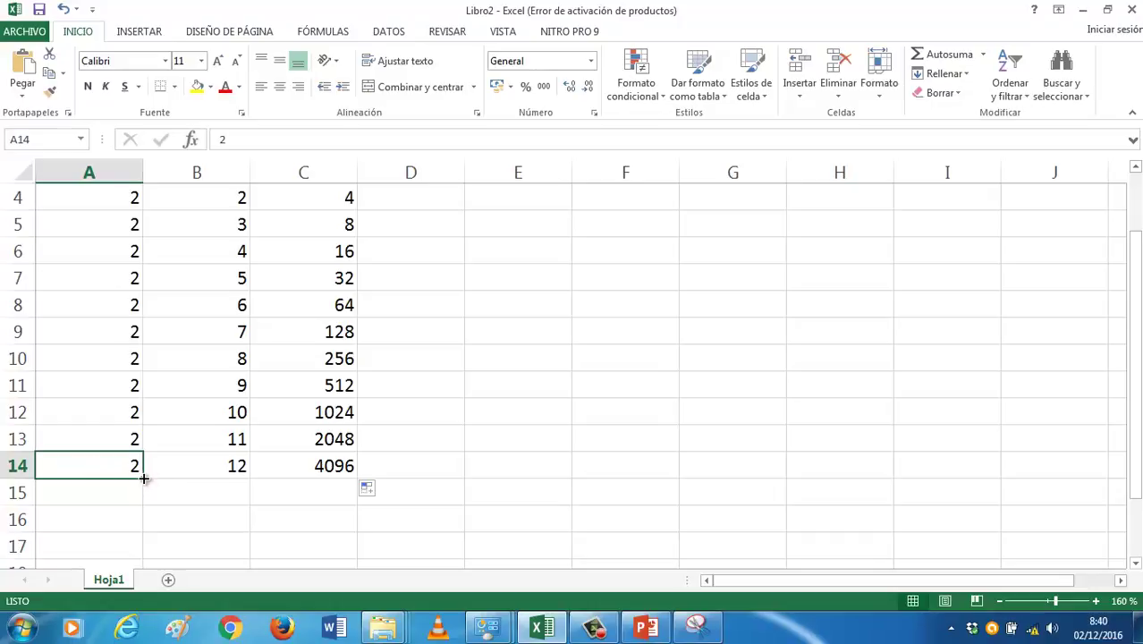
pyautogui.moveTo(143, 478); pyautogui.dragTo(144, 548)
# Step: Continue the exponent series from 11 and 12 down to 23 in B25
pyautogui.click(231, 251)
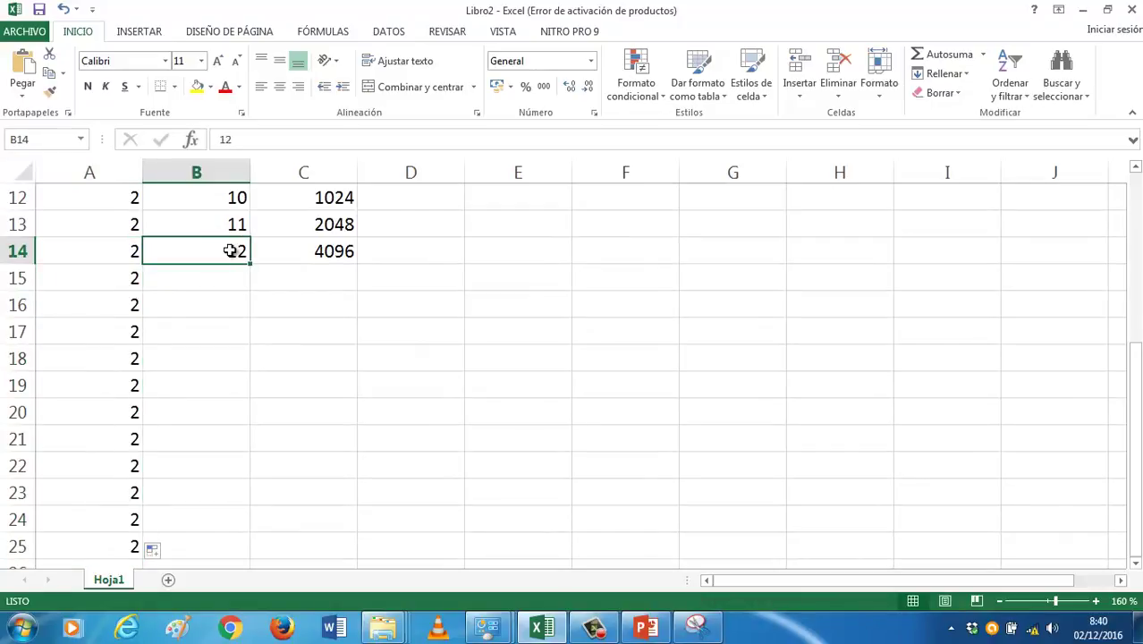
pyautogui.scroll(2, 230, 252)
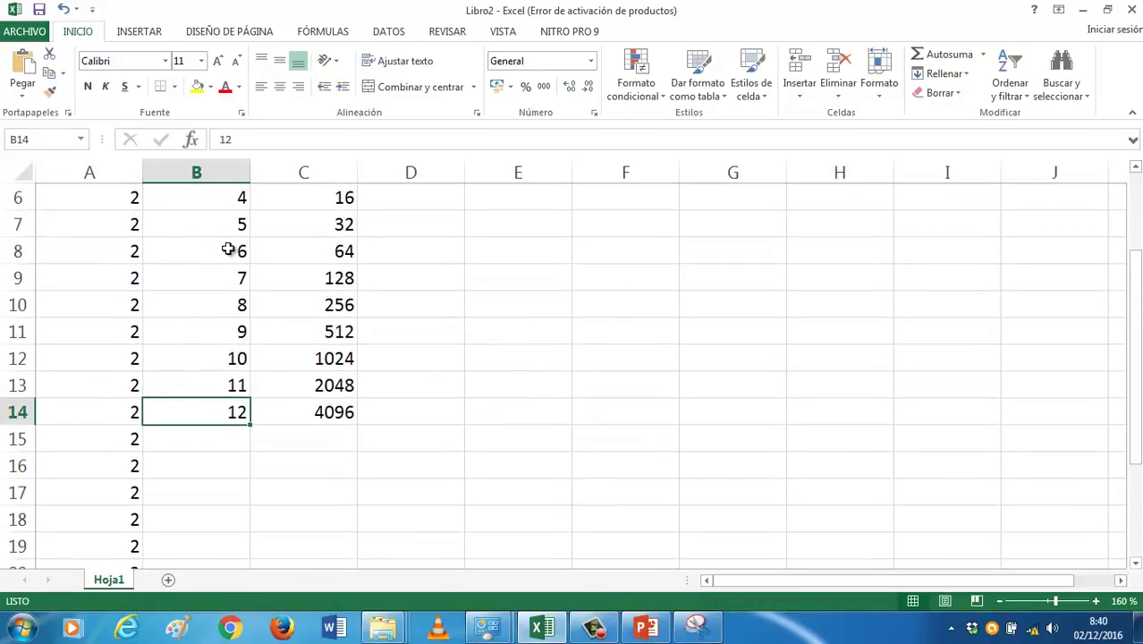
pyautogui.scroll(-1, 230, 252)
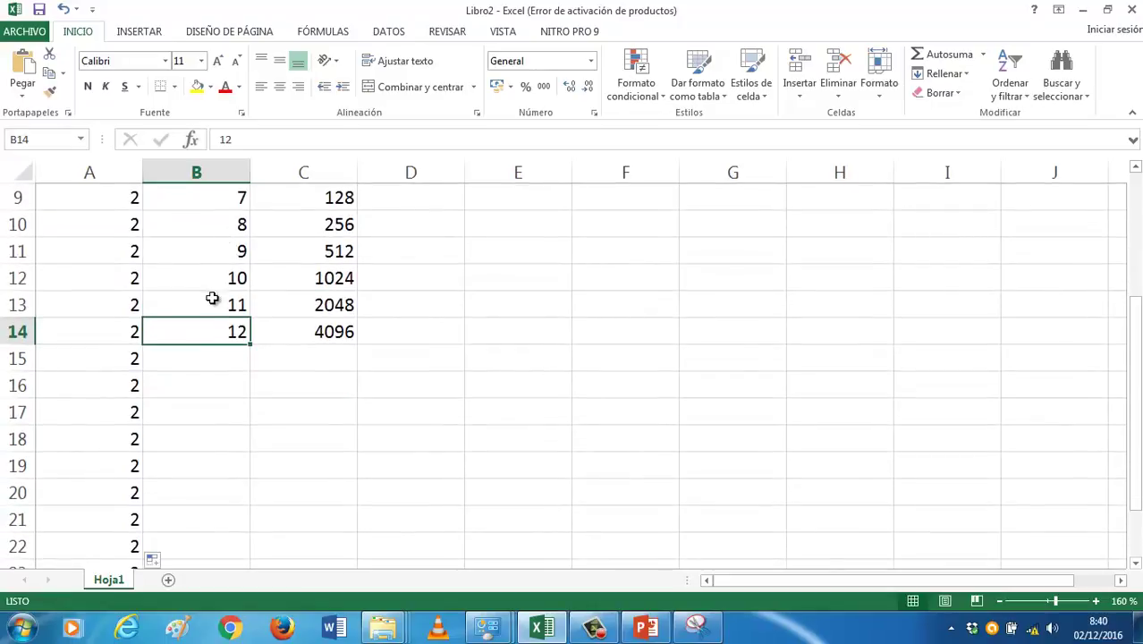
pyautogui.moveTo(213, 304)
pyautogui.mouseDown()
pyautogui.moveTo(234, 569)
pyautogui.moveTo(234, 517)
pyautogui.moveTo(235, 527)
pyautogui.mouseUp()
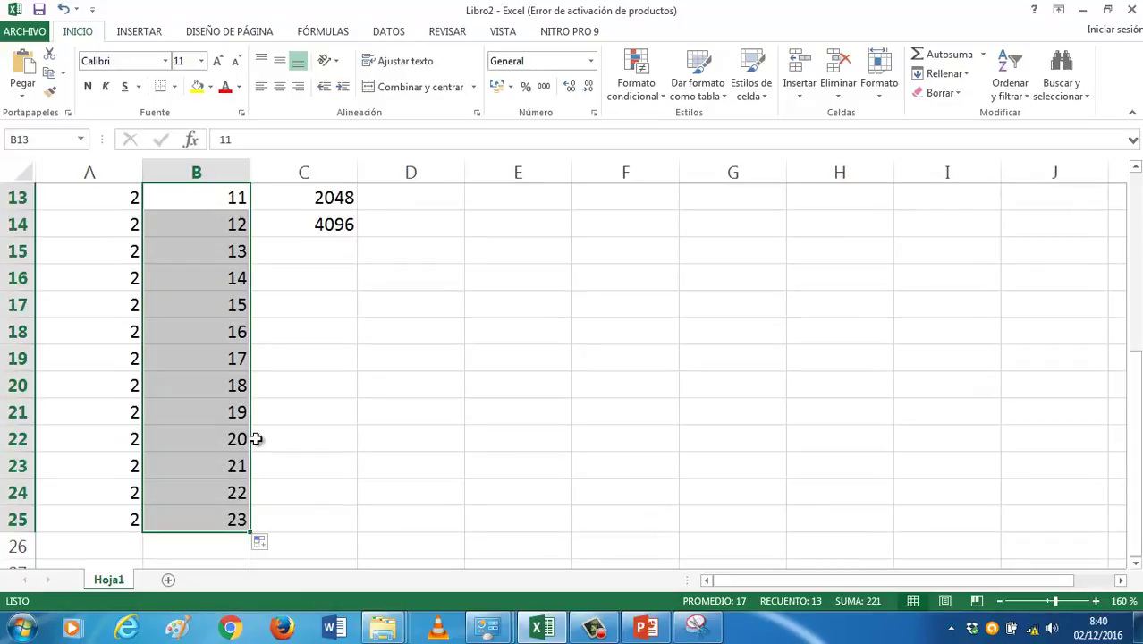
pyautogui.scroll(2, 308, 339)
# Step: Extend the power formula from C14 to C25, reaching 8388608, and check C22's formula
pyautogui.click(303, 411)
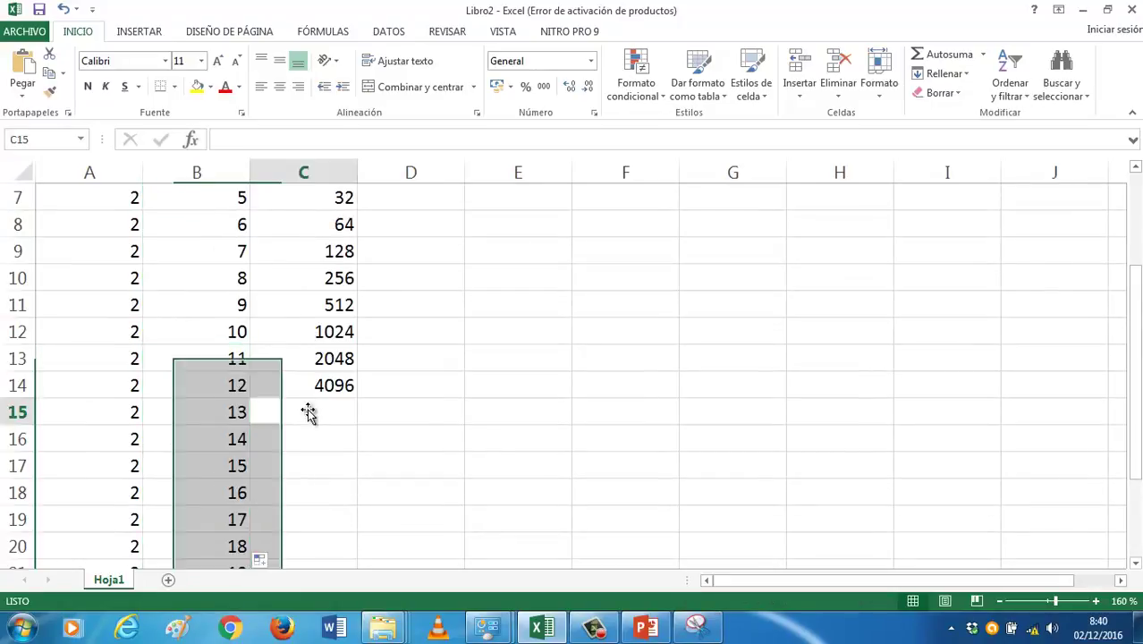
pyautogui.click(323, 379)
pyautogui.moveTo(359, 398)
pyautogui.mouseDown()
pyautogui.moveTo(350, 579)
pyautogui.moveTo(345, 535)
pyautogui.mouseUp()
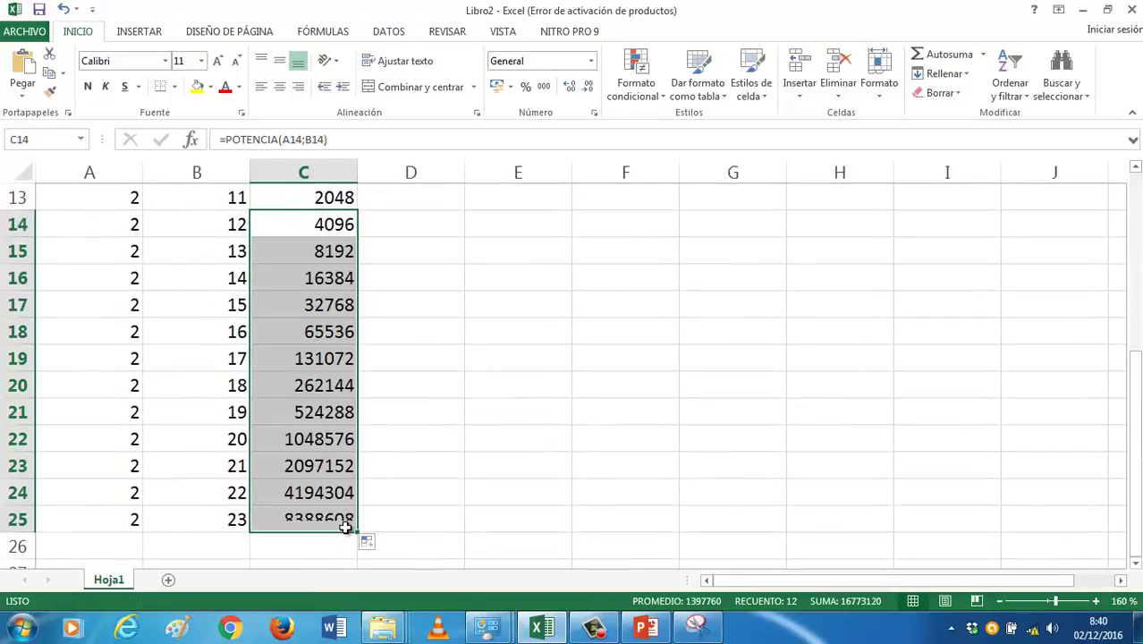
pyautogui.scroll(1, 333, 507)
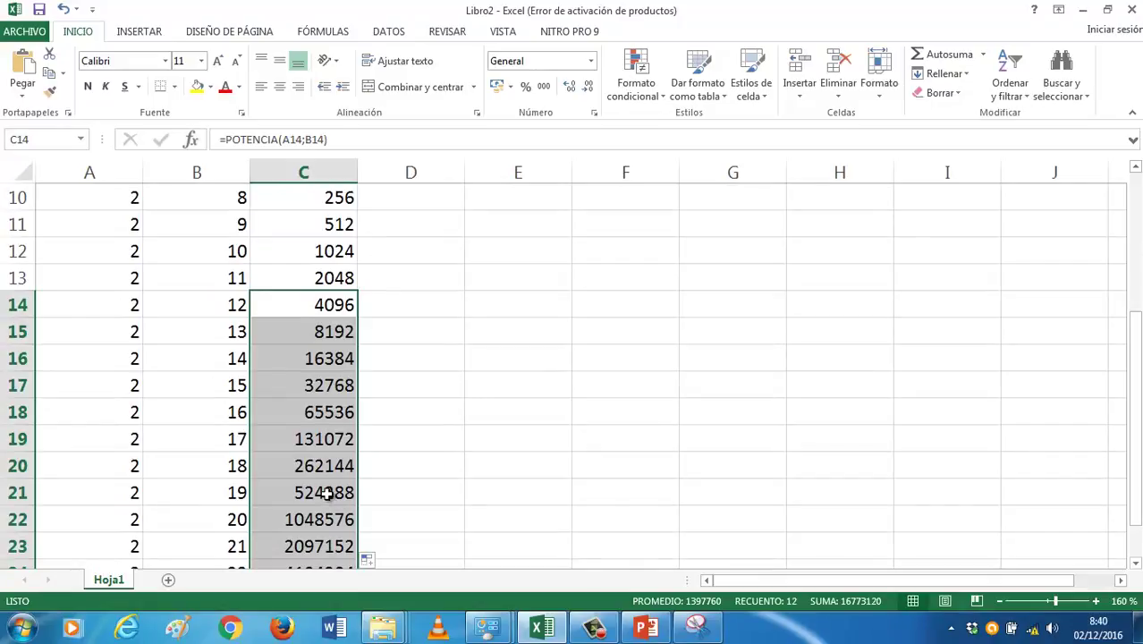
pyautogui.scroll(-1, 310, 438)
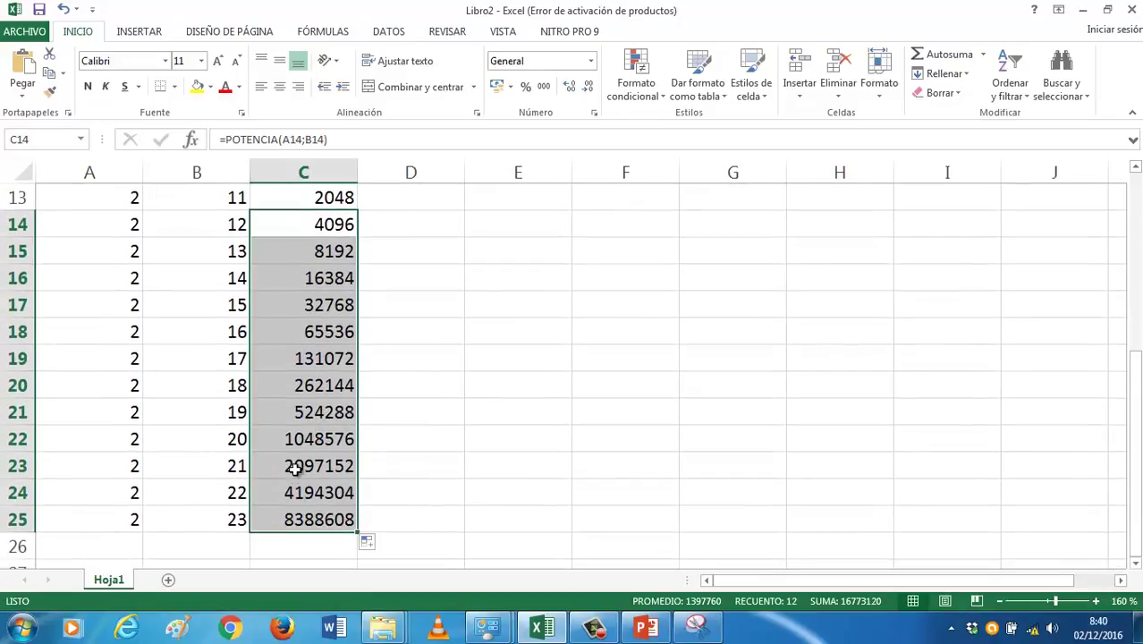
pyautogui.click(309, 439)
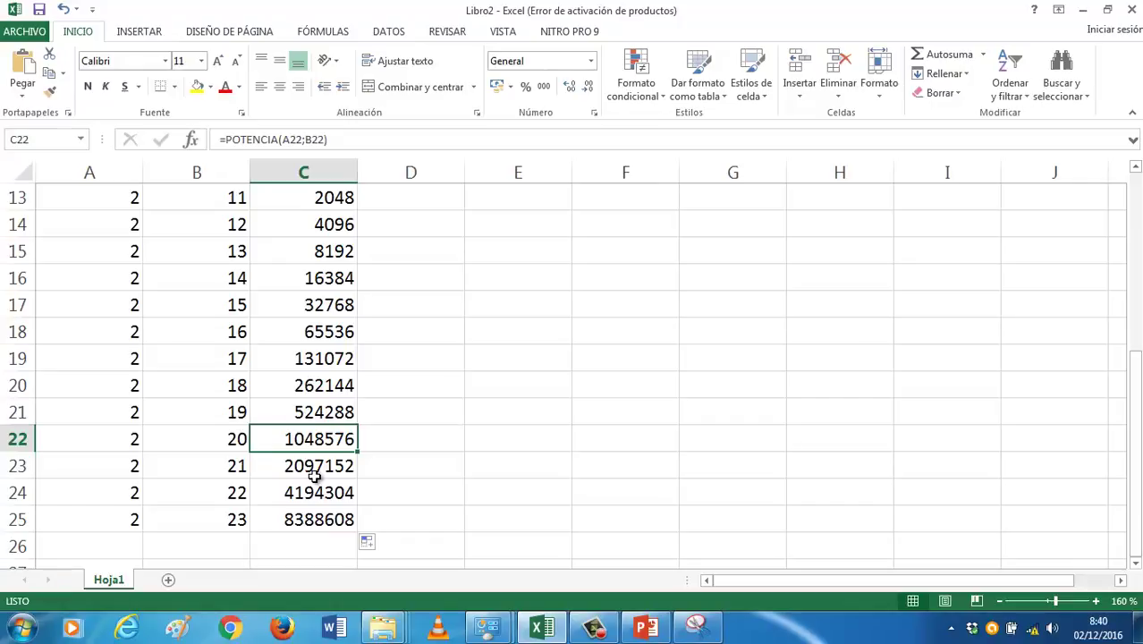
pyautogui.scroll(-1, 295, 460)
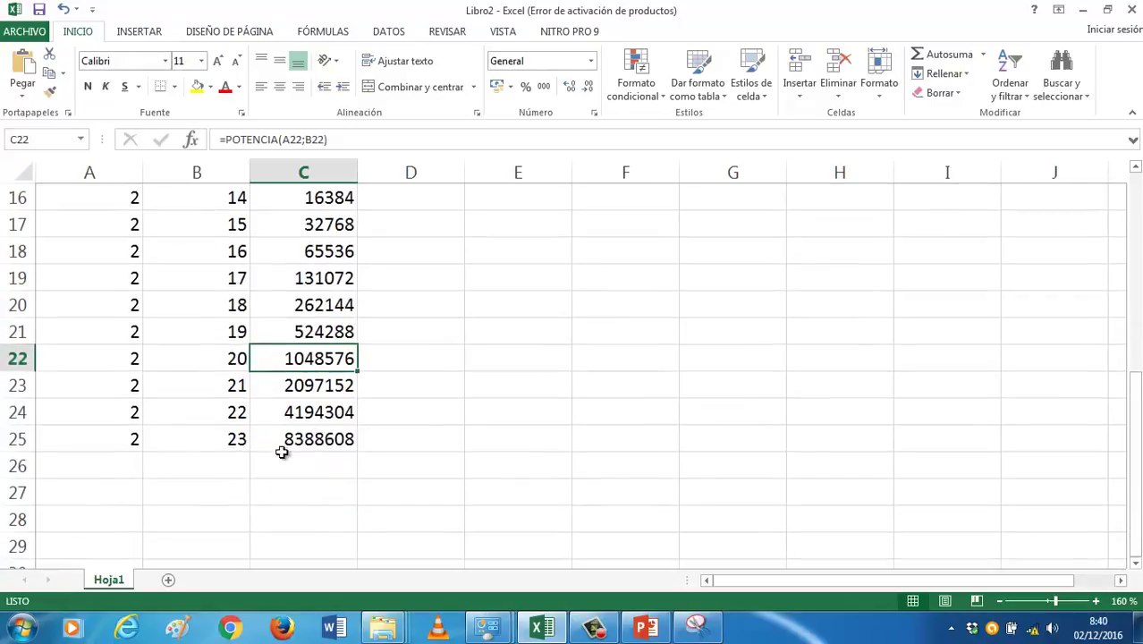
pyautogui.click(120, 442)
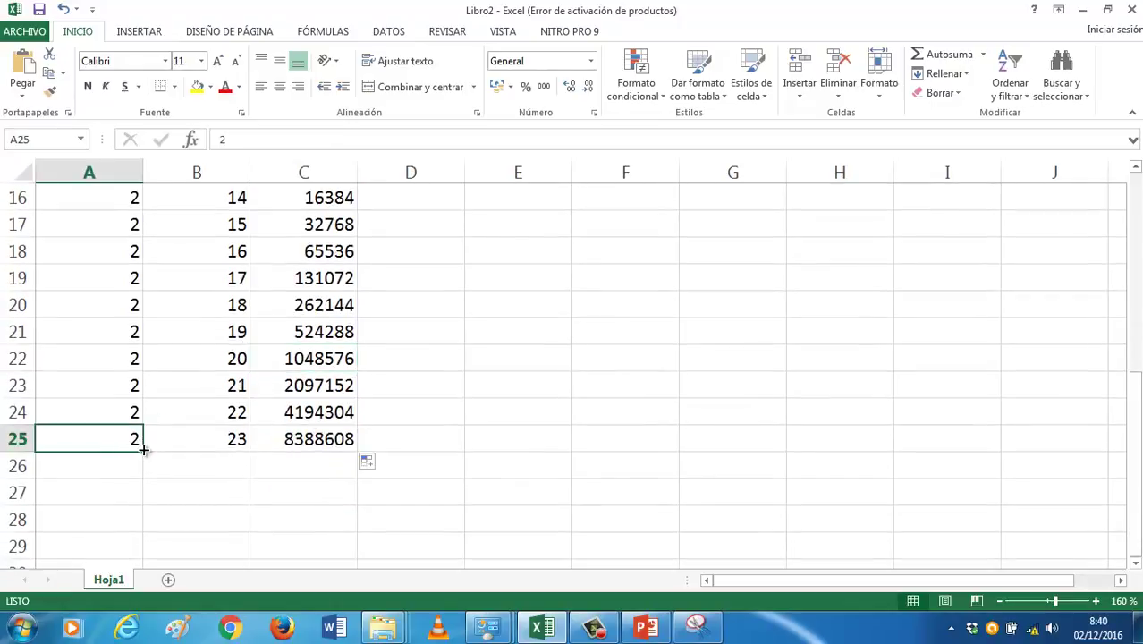
# Step: Copy base 2 down to A37 and continue the exponents to 35
pyautogui.moveTo(140, 451); pyautogui.dragTo(139, 555)
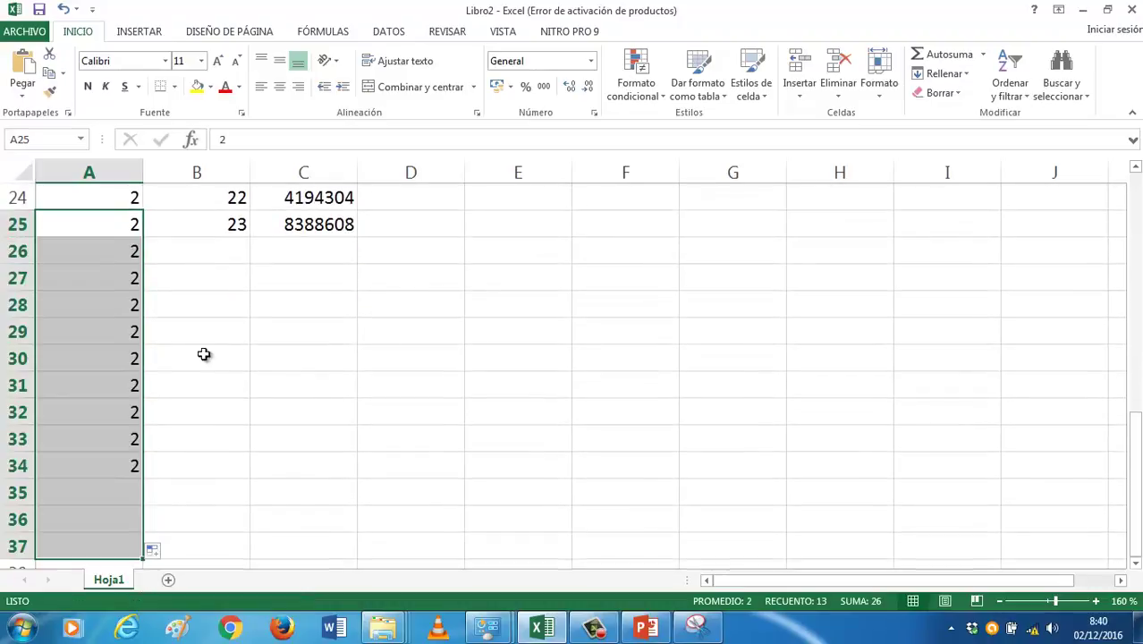
pyautogui.click(231, 231)
pyautogui.moveTo(237, 197); pyautogui.dragTo(252, 551)
# Step: Extend the power formula from C25 to C37, check C32, and scroll back to the top
pyautogui.click(315, 223)
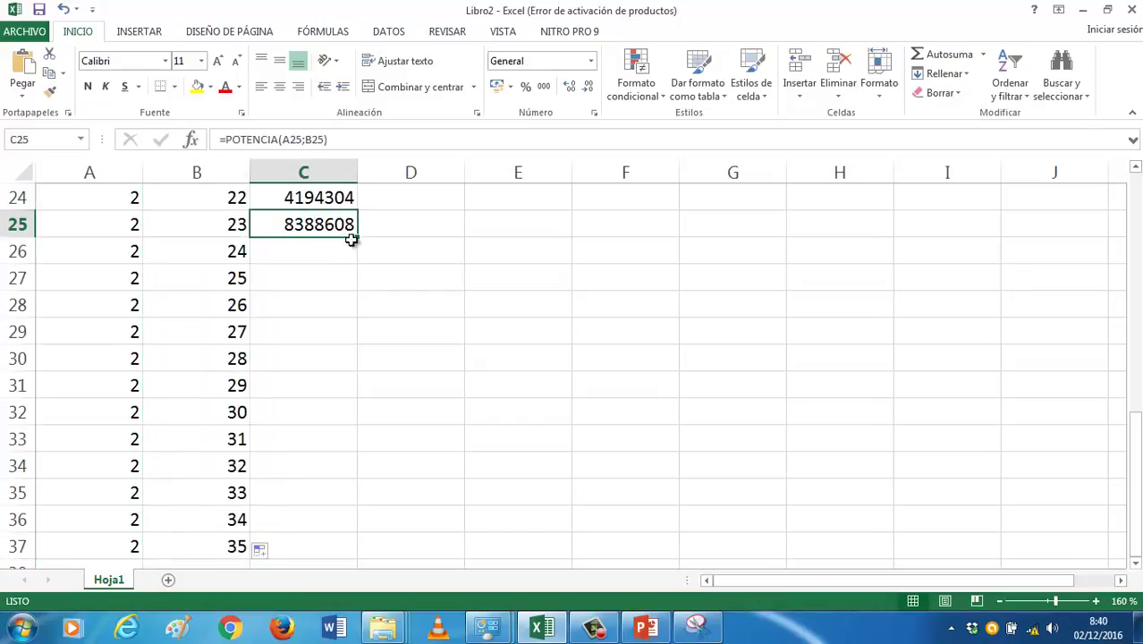
pyautogui.moveTo(358, 238); pyautogui.dragTo(339, 550)
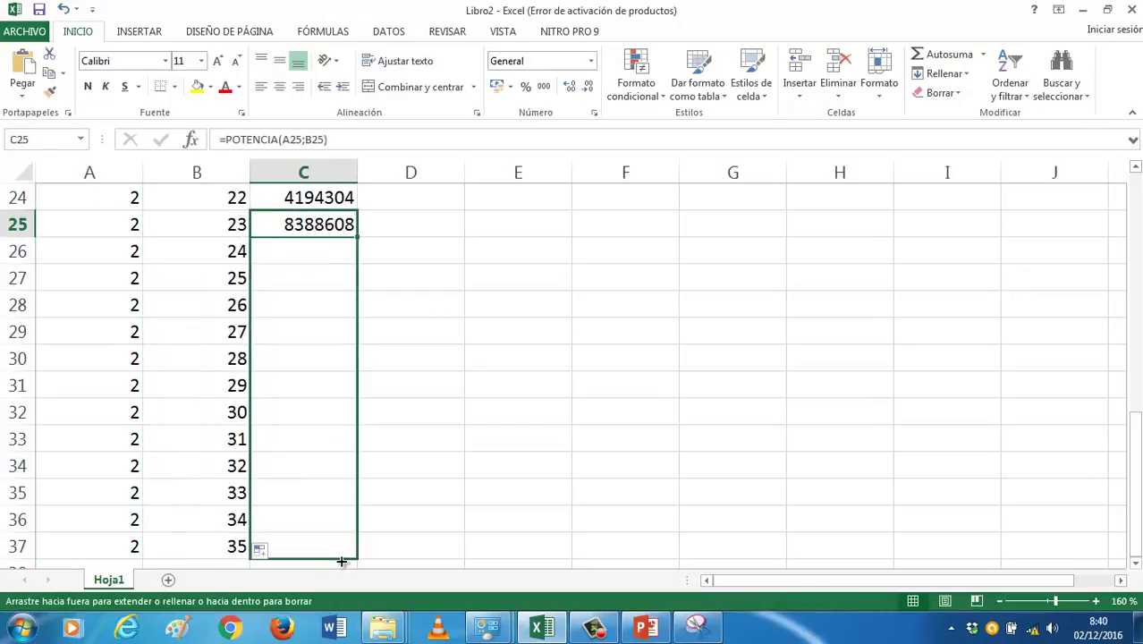
pyautogui.click(296, 420)
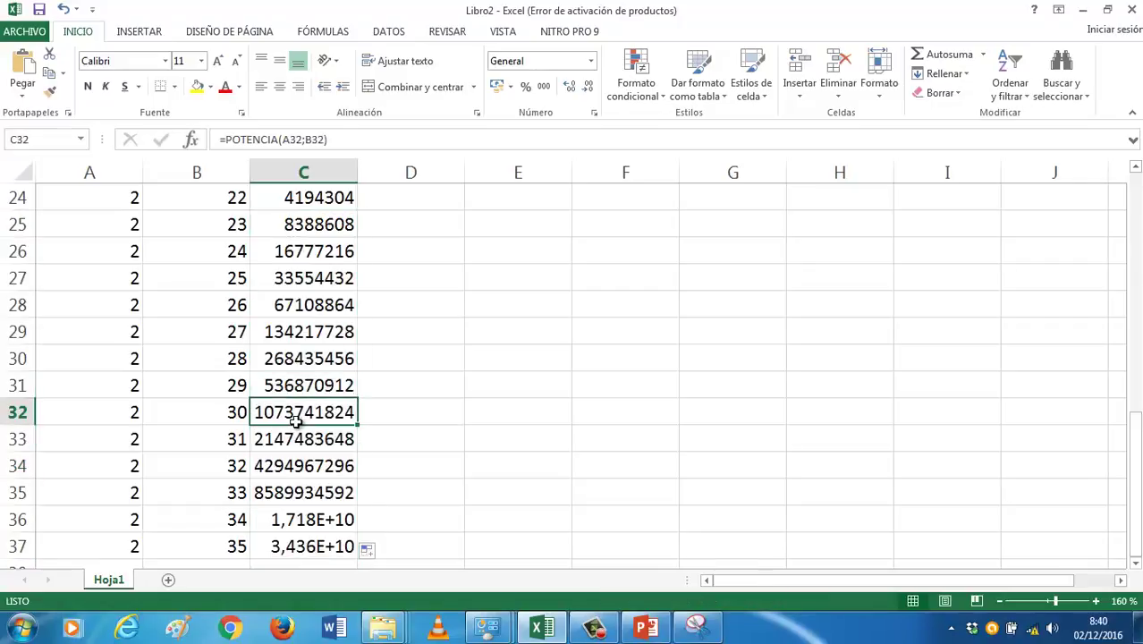
pyautogui.scroll(7, 308, 501)
pyautogui.scroll(1, 305, 493)
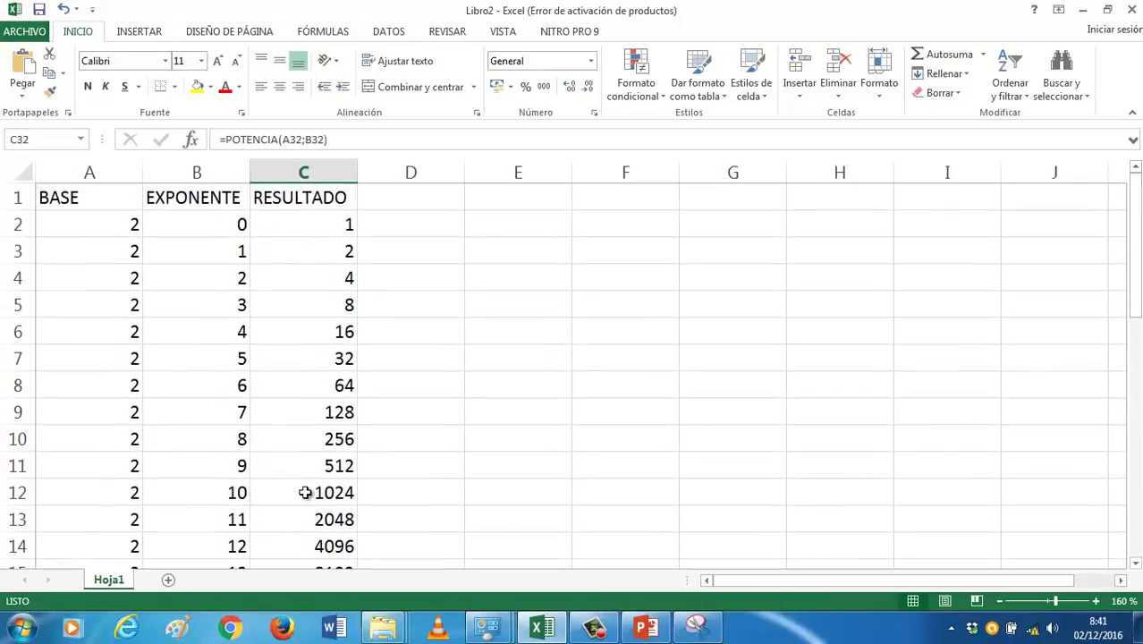
# Step: Snip cells A1:C14 of the BASE/EXPONENTE/RESULTADO table with Snipping Tool
pyautogui.click(698, 628)
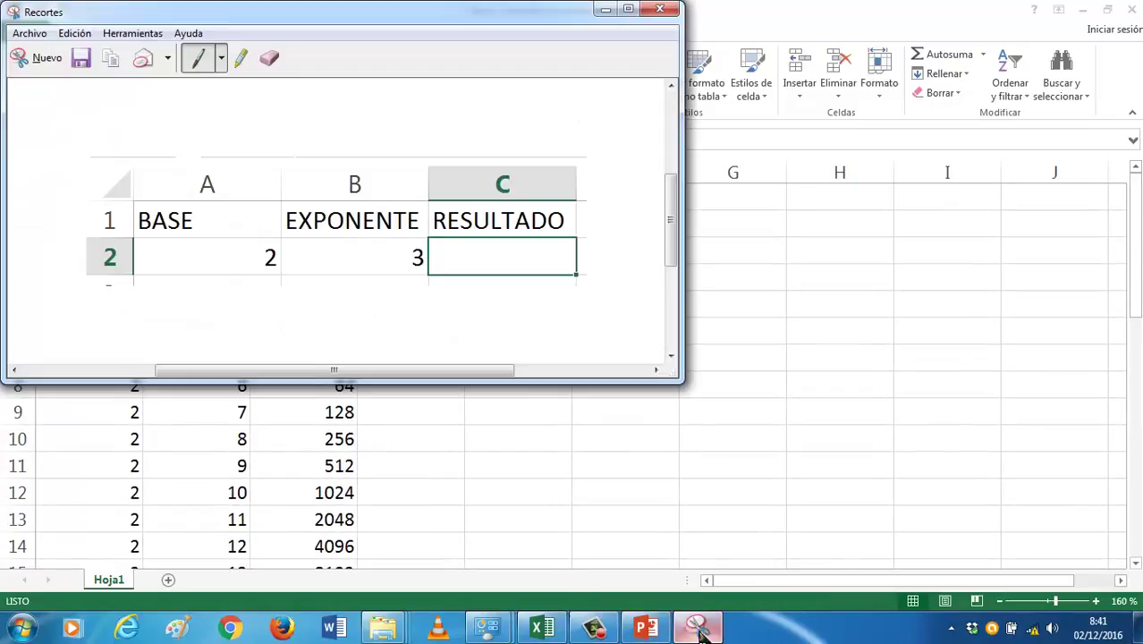
pyautogui.click(41, 59)
pyautogui.moveTo(1, 148); pyautogui.dragTo(367, 564)
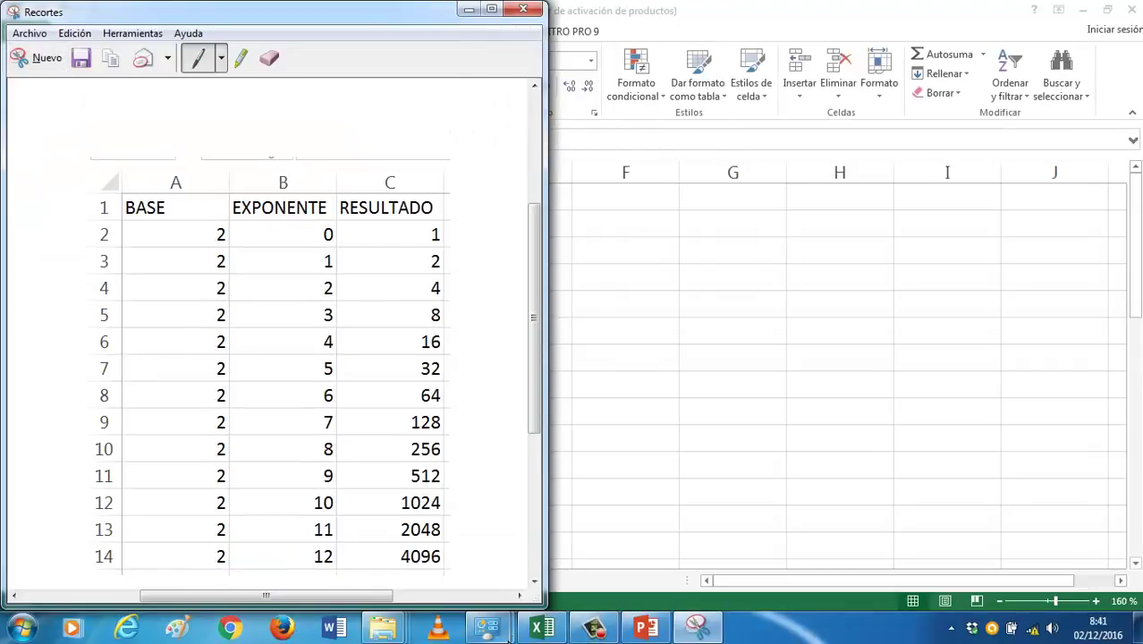
# Step: Paste the table image below step 15 on slide 5 and shrink it
pyautogui.click(637, 630)
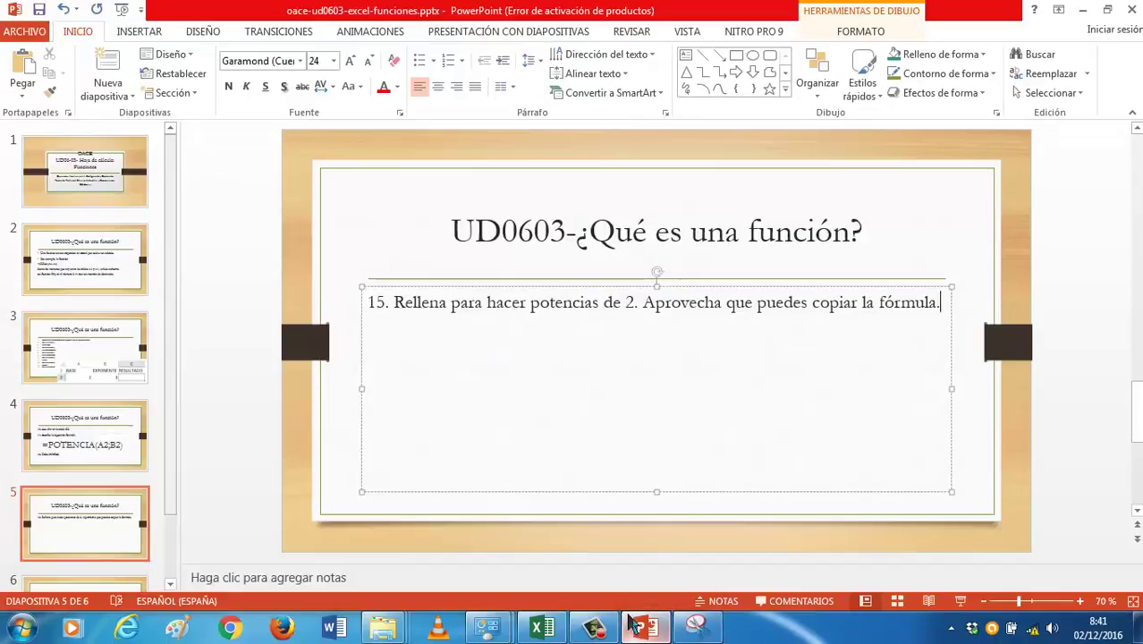
pyautogui.click(303, 459)
pyautogui.hotkey('ctrl', 'v')
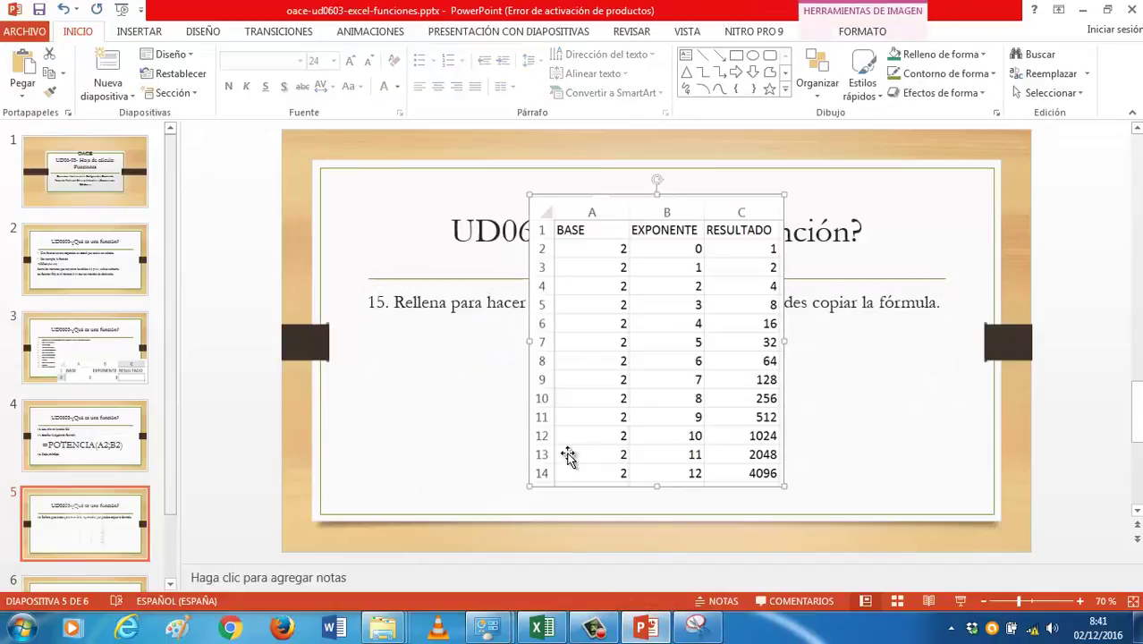
pyautogui.moveTo(634, 460); pyautogui.dragTo(631, 524)
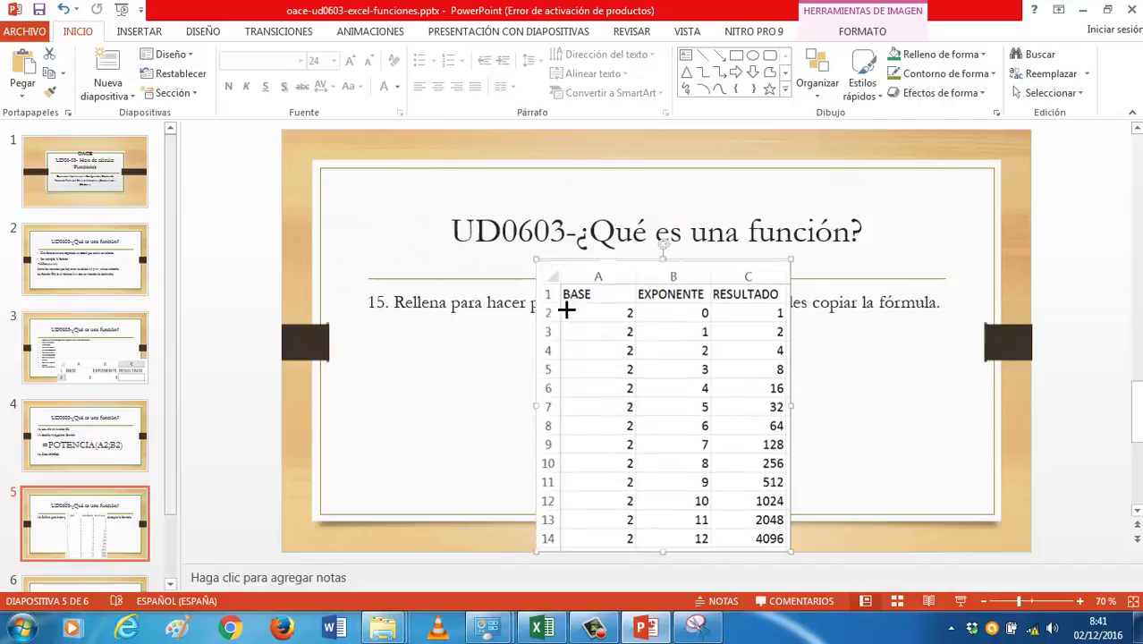
pyautogui.moveTo(533, 257); pyautogui.dragTo(581, 312)
pyautogui.click(128, 501)
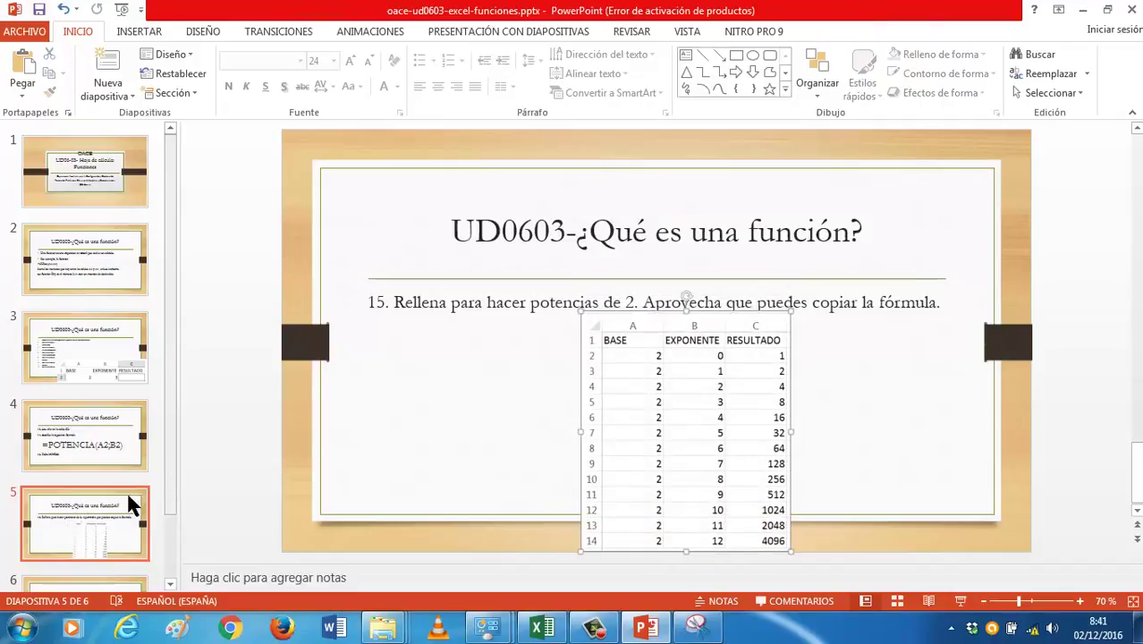
# Step: Duplicate slide 5 as a new slide 6
pyautogui.press('Down')
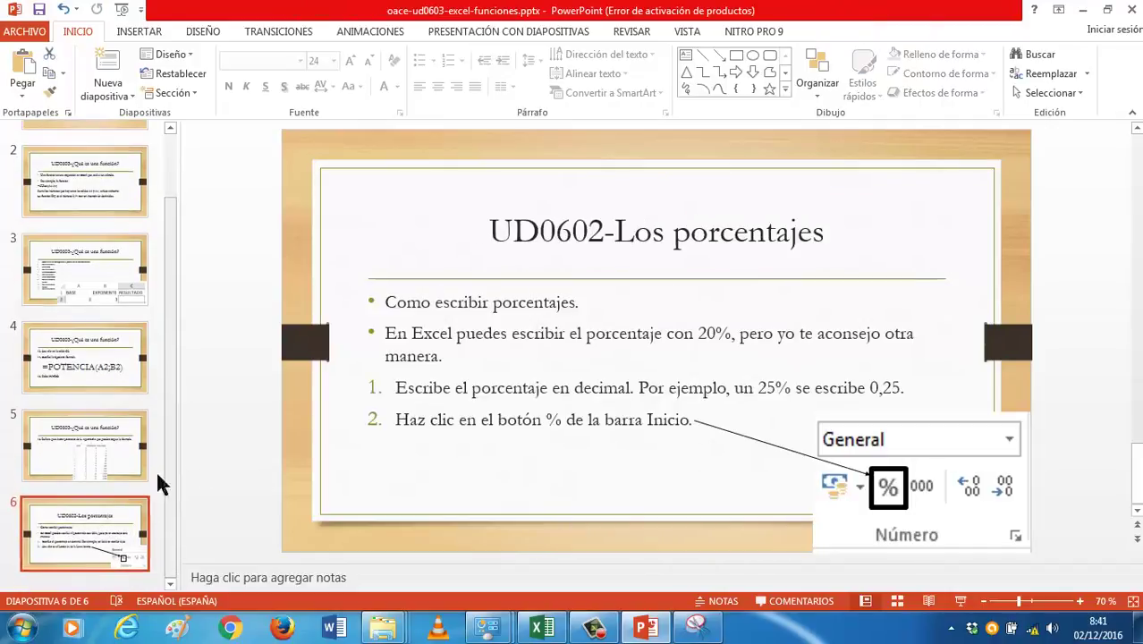
pyautogui.click(370, 377)
pyautogui.click(123, 440)
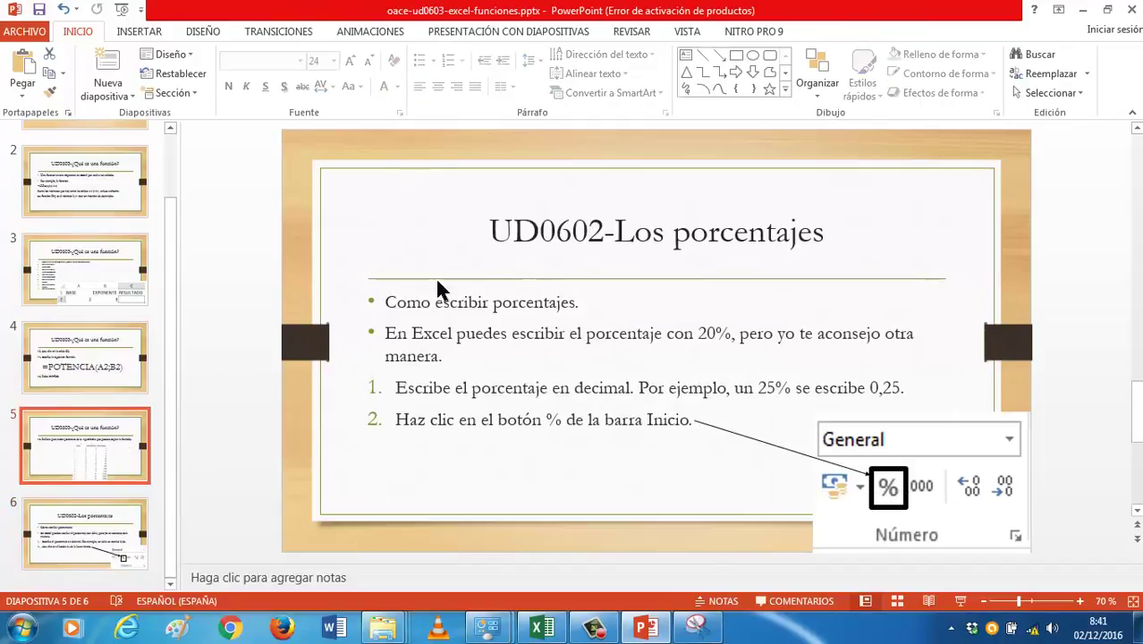
pyautogui.rightClick(115, 421)
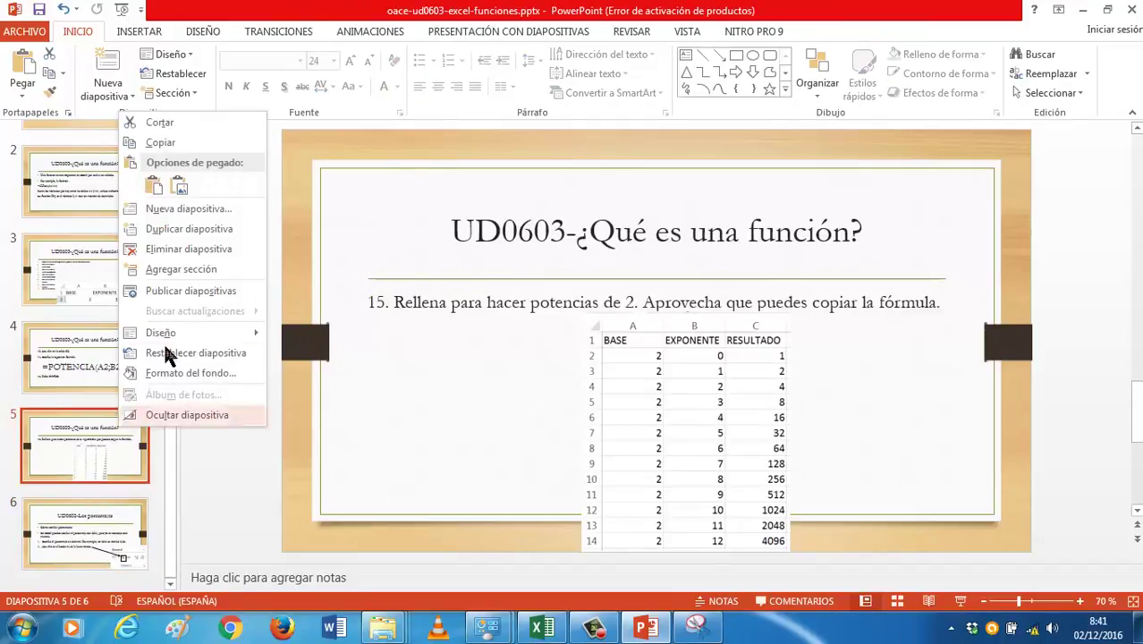
pyautogui.click(183, 229)
# Step: Rewrite slide 6's text about Excel's many formulas and delete its table image
pyautogui.click(506, 326)
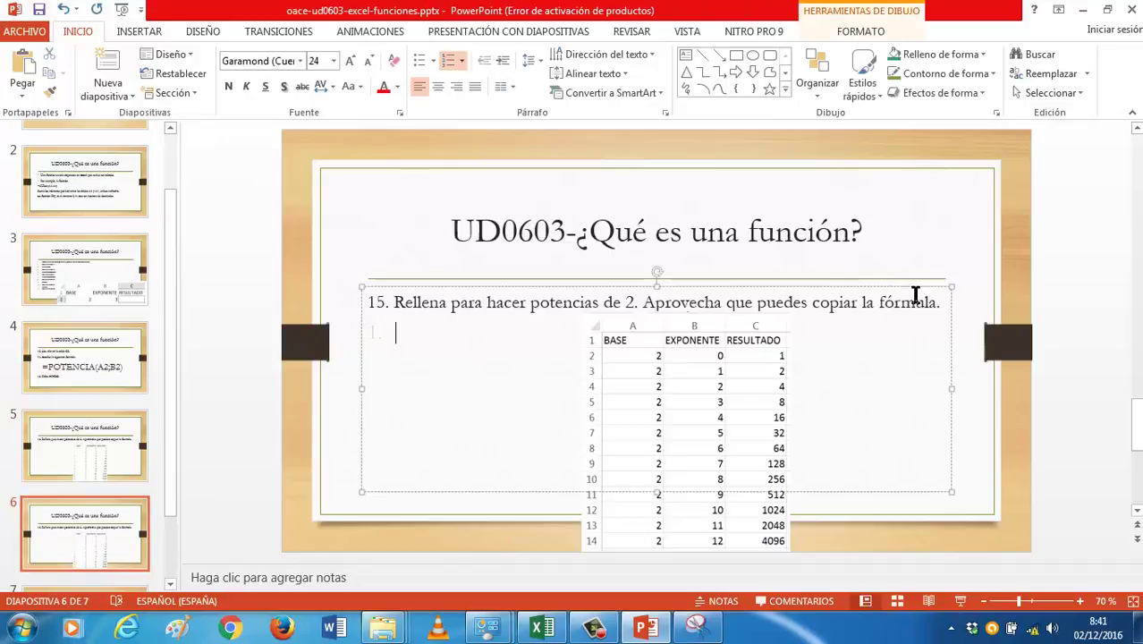
pyautogui.moveTo(945, 306); pyautogui.dragTo(342, 301)
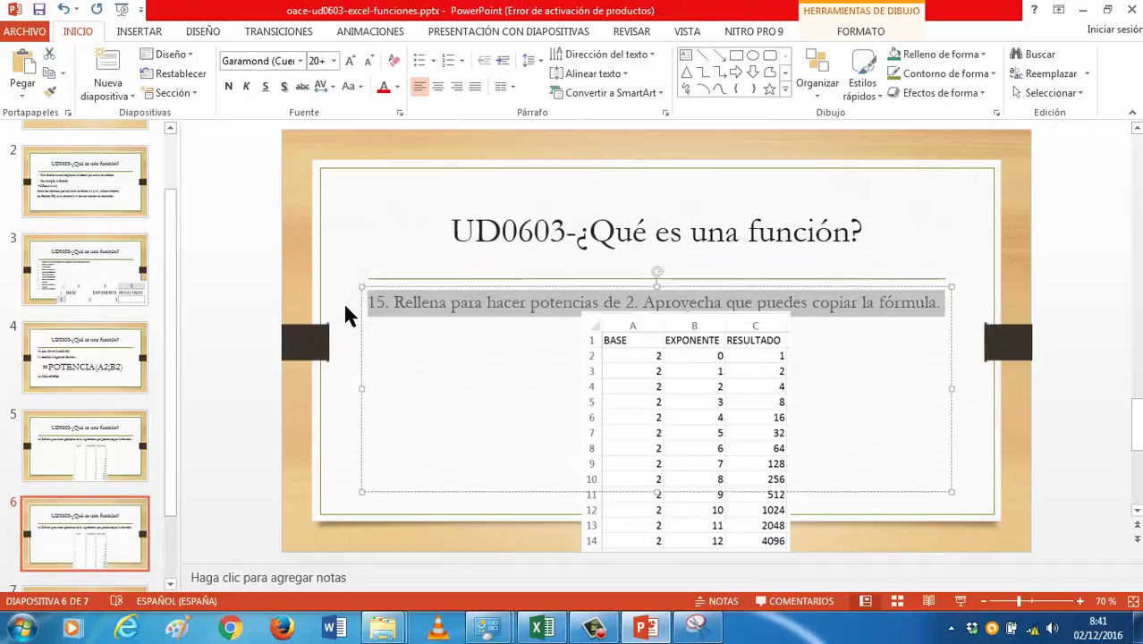
pyautogui.write('Hay de')
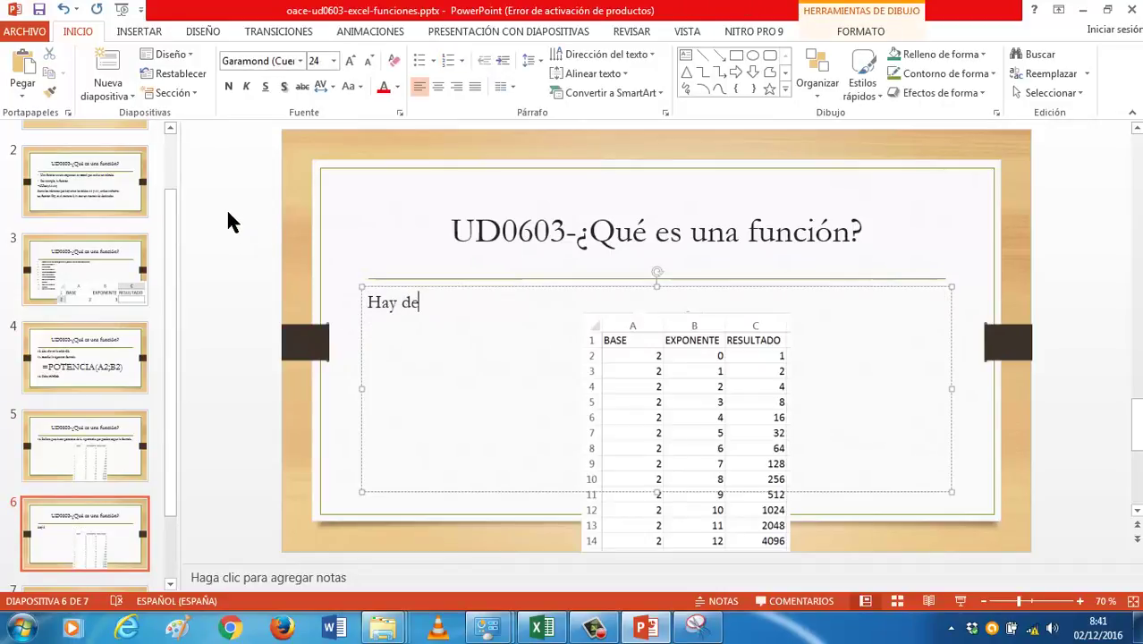
pyautogui.write('cenas de fórmulas en Excel y no te las tienes que apre')
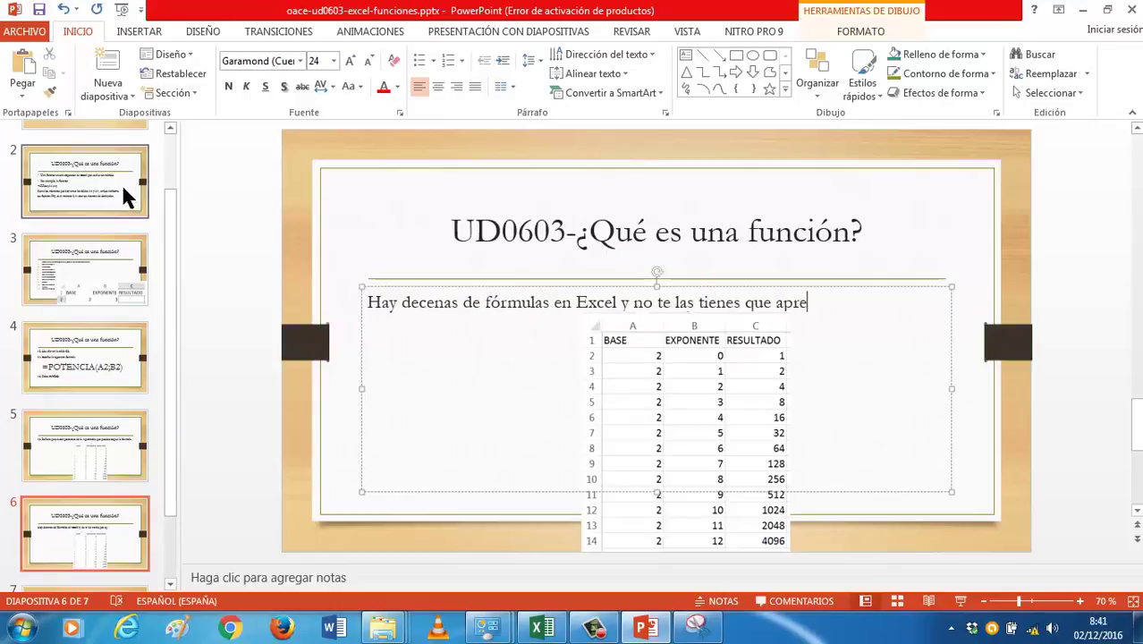
pyautogui.write('nder todas. Para usarlas, solo t')
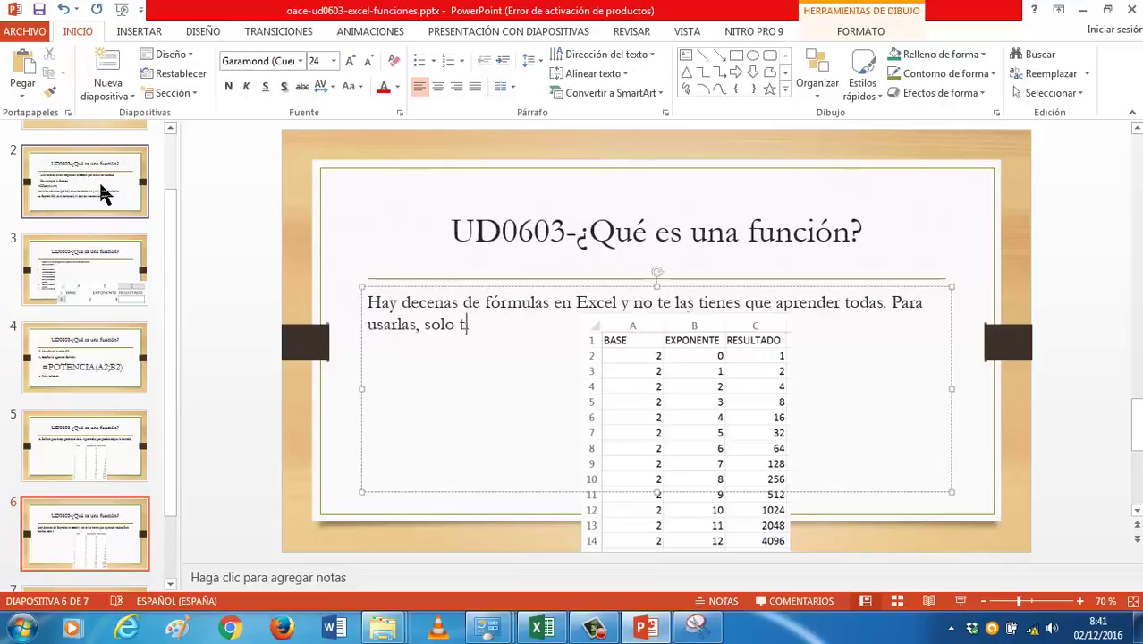
pyautogui.write('ienes que hacer')
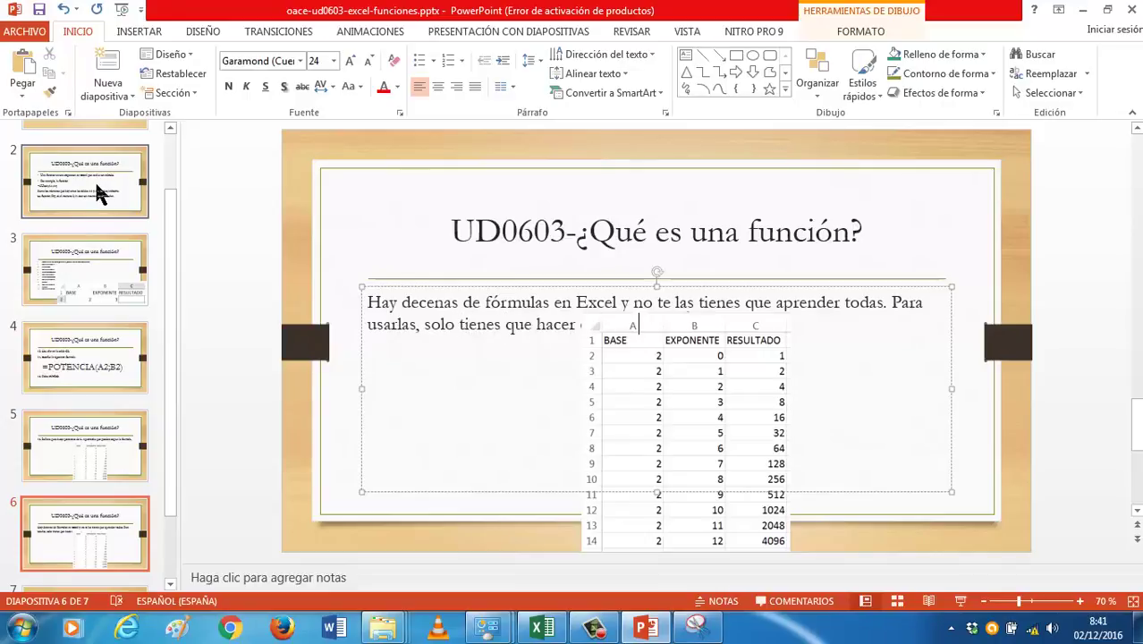
pyautogui.click(629, 422)
pyautogui.press('Delete')
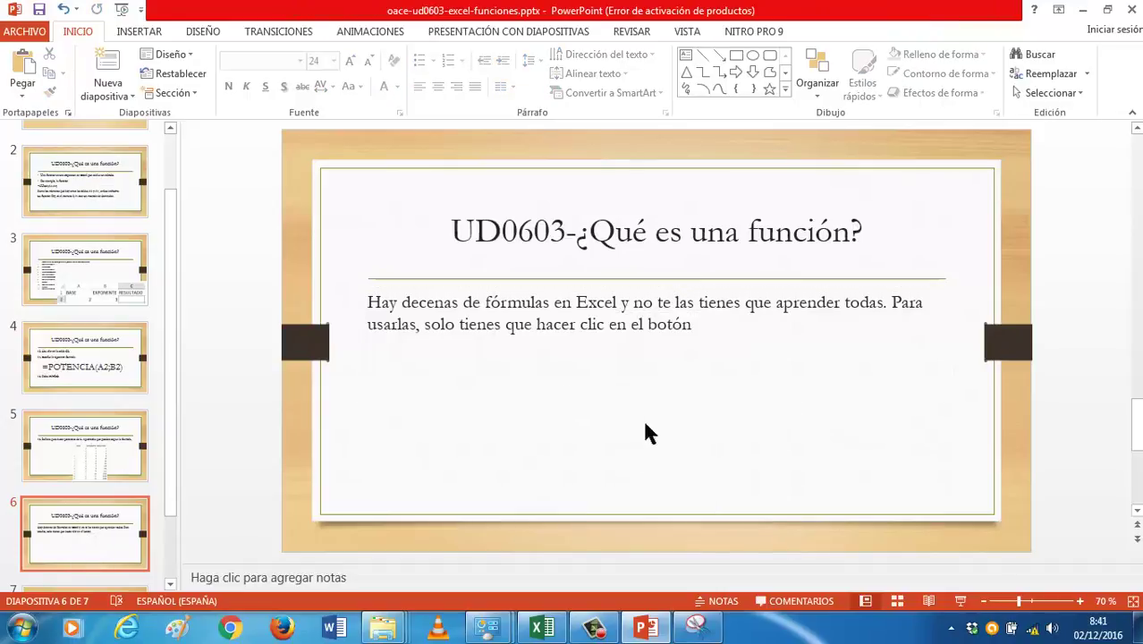
# Step: Add a blank sheet Hoja2 in Excel and zoom it to 180%
pyautogui.click(542, 628)
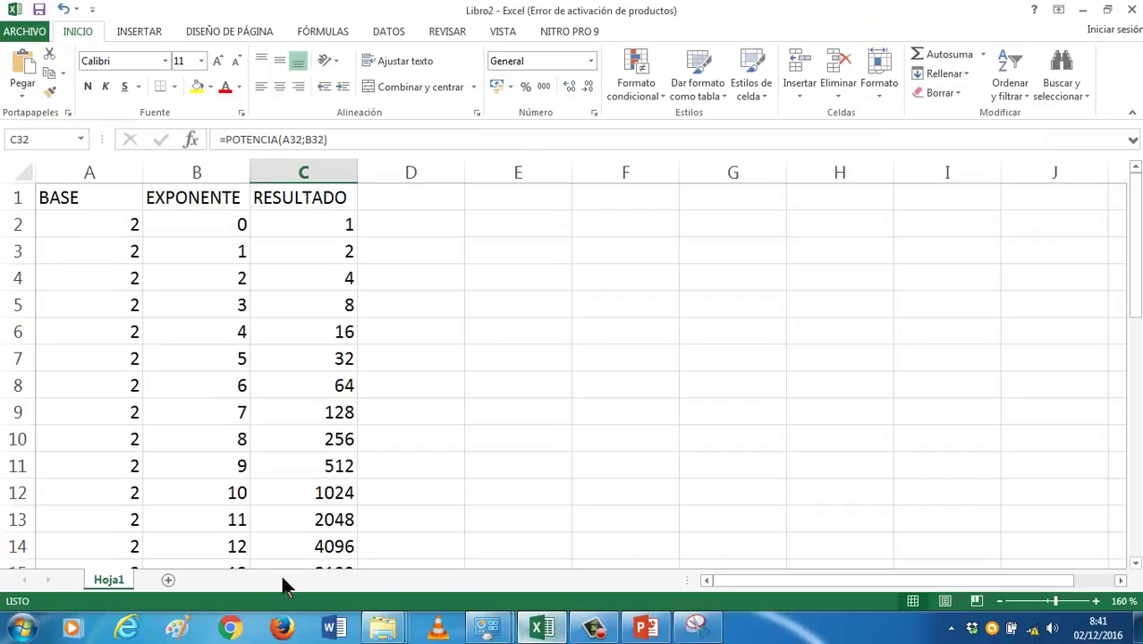
pyautogui.click(167, 579)
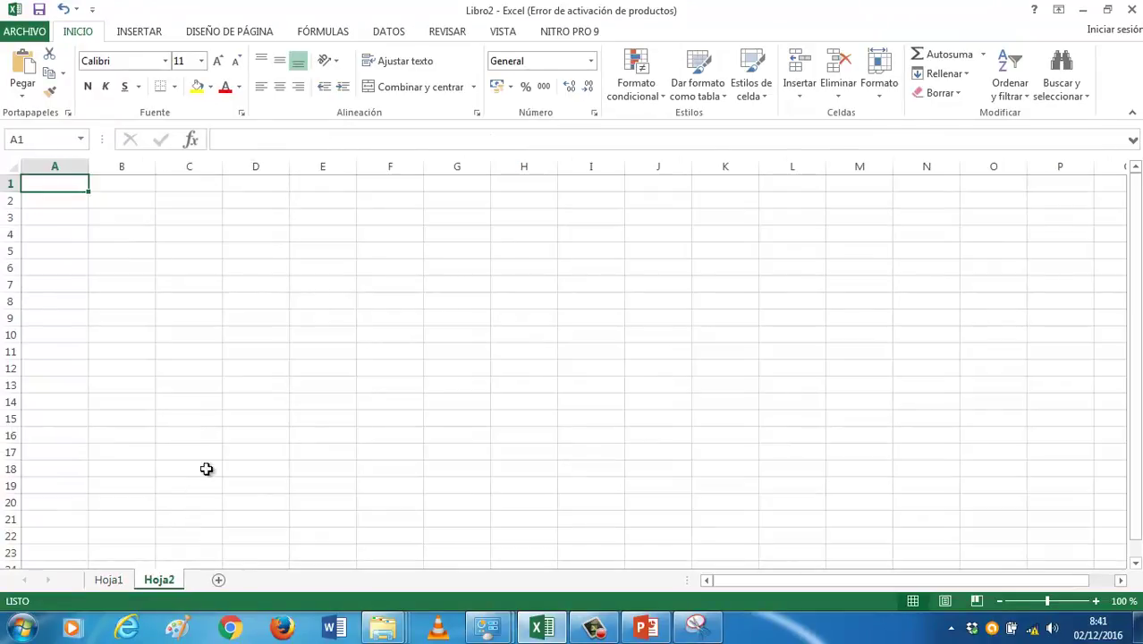
pyautogui.click(1096, 602)
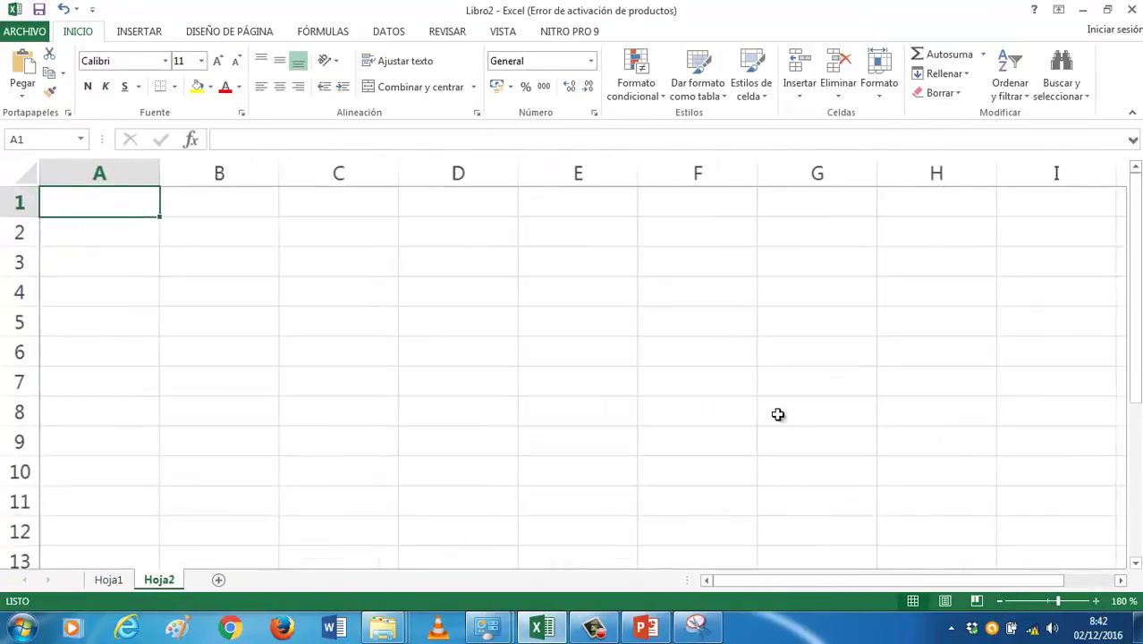
pyautogui.keyDown('ctrl'); pyautogui.scroll(1, 778, 414); pyautogui.keyUp('ctrl')
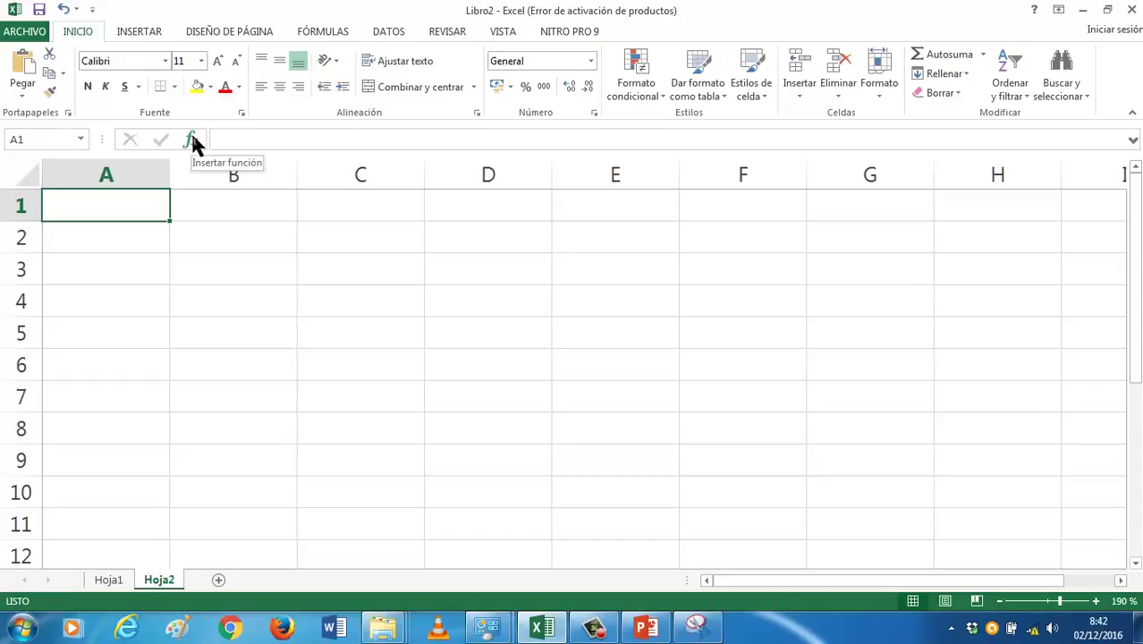
# Step: Snip the empty name box and formula bar of Hoja2
pyautogui.click(697, 626)
pyautogui.click(47, 58)
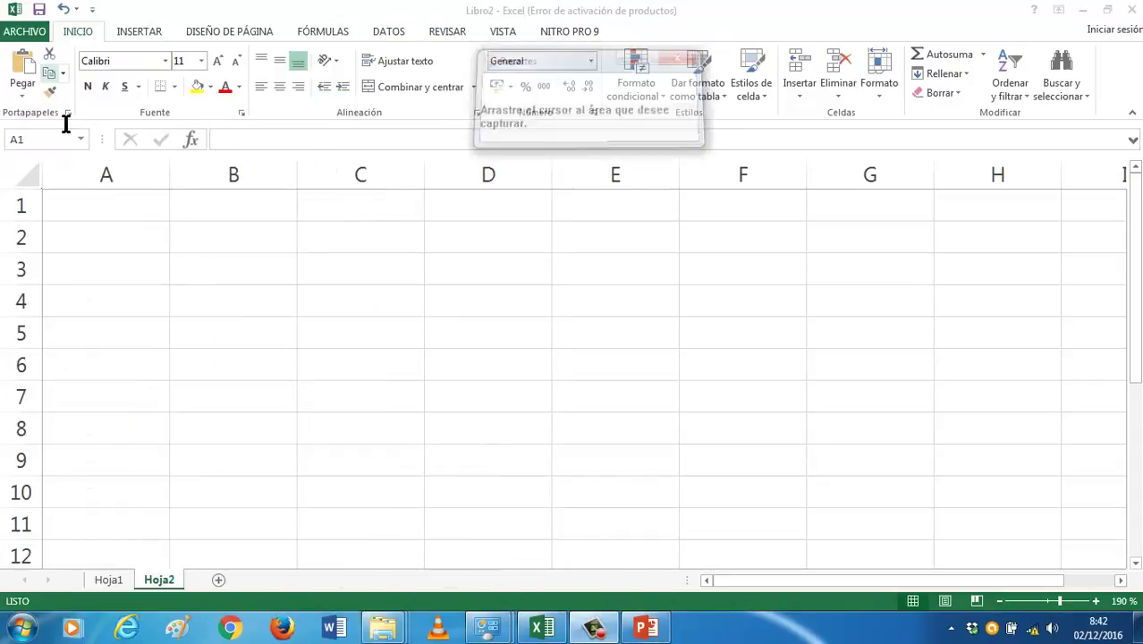
pyautogui.moveTo(4, 121); pyautogui.dragTo(636, 157)
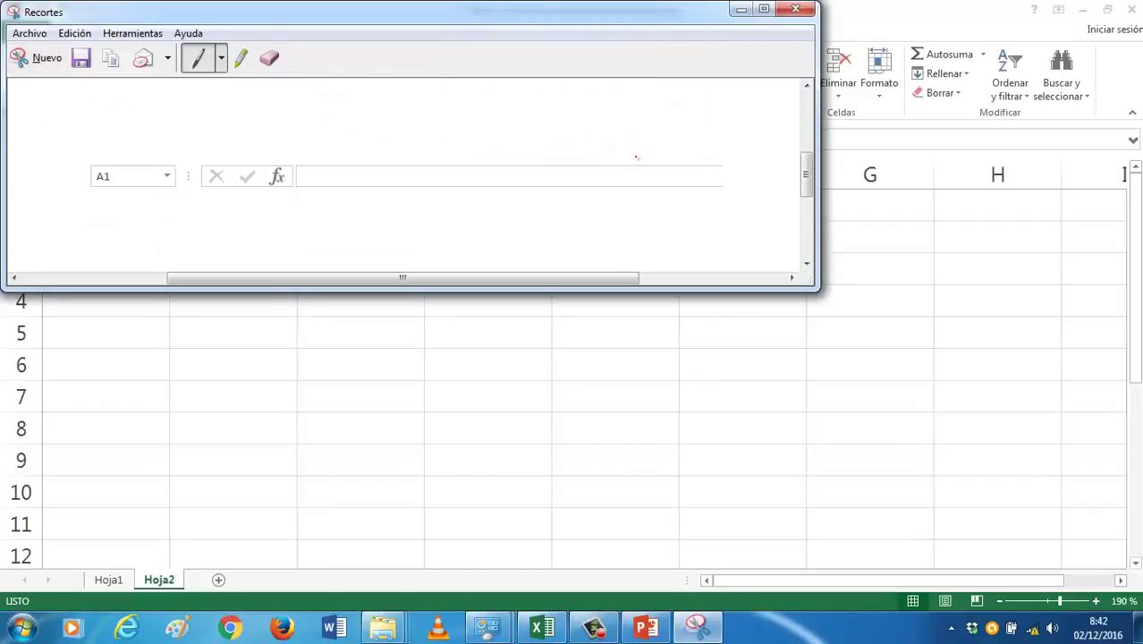
pyautogui.click(646, 628)
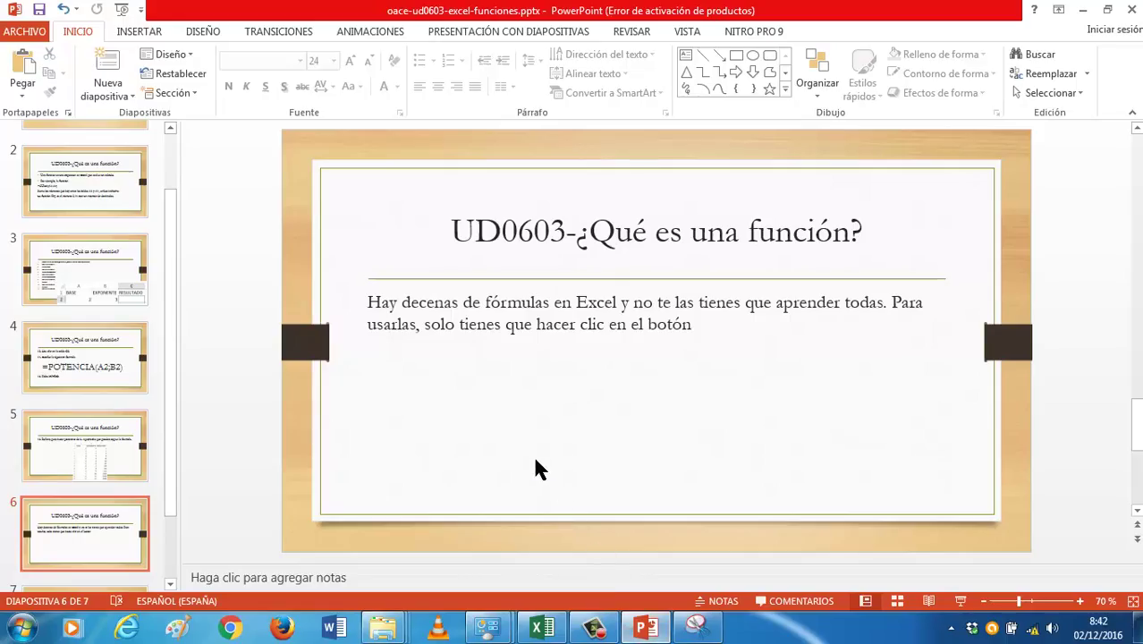
# Step: Paste the formula-bar capture on slide 6, shrink it, and place it at the bottom
pyautogui.hotkey('ctrl', 'v')
pyautogui.moveTo(602, 341); pyautogui.dragTo(580, 421)
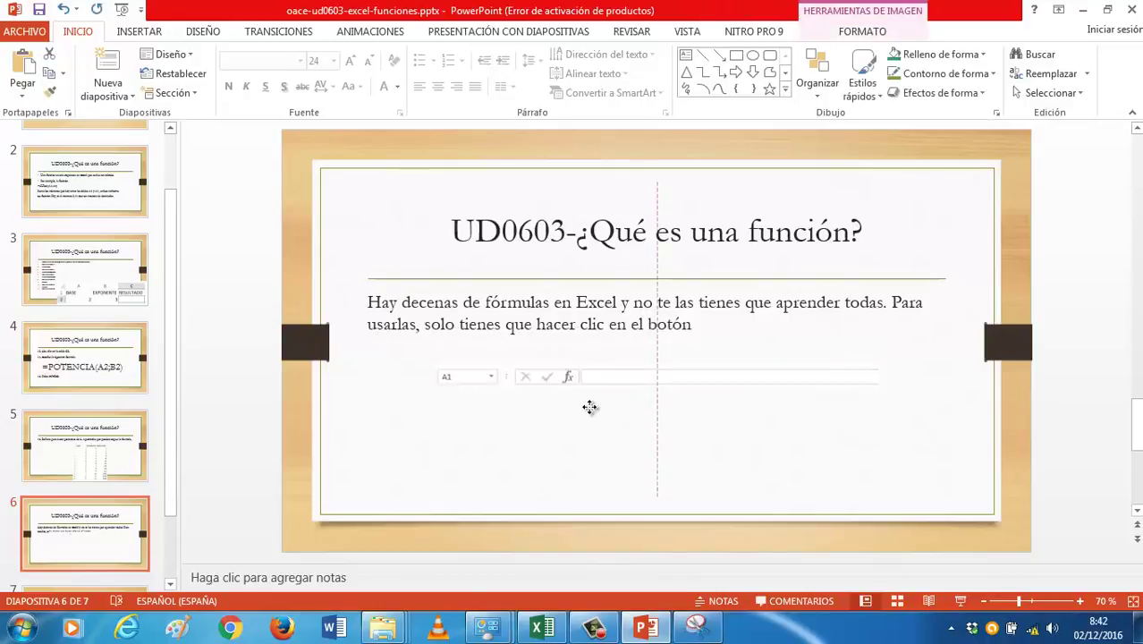
pyautogui.moveTo(858, 435); pyautogui.dragTo(938, 491)
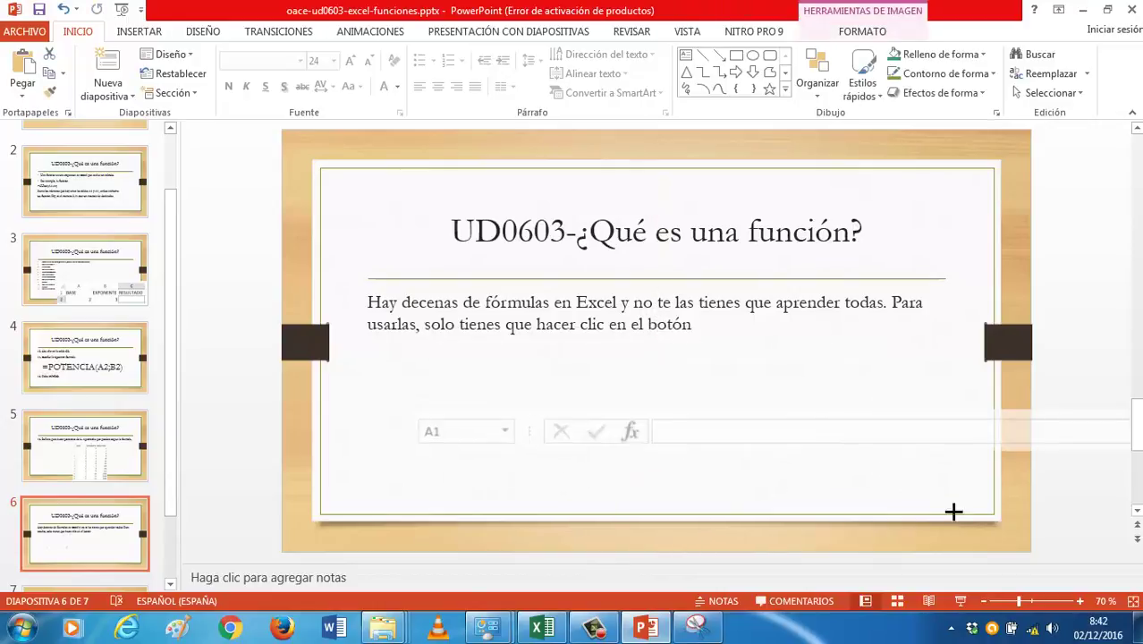
pyautogui.moveTo(865, 482); pyautogui.dragTo(840, 462)
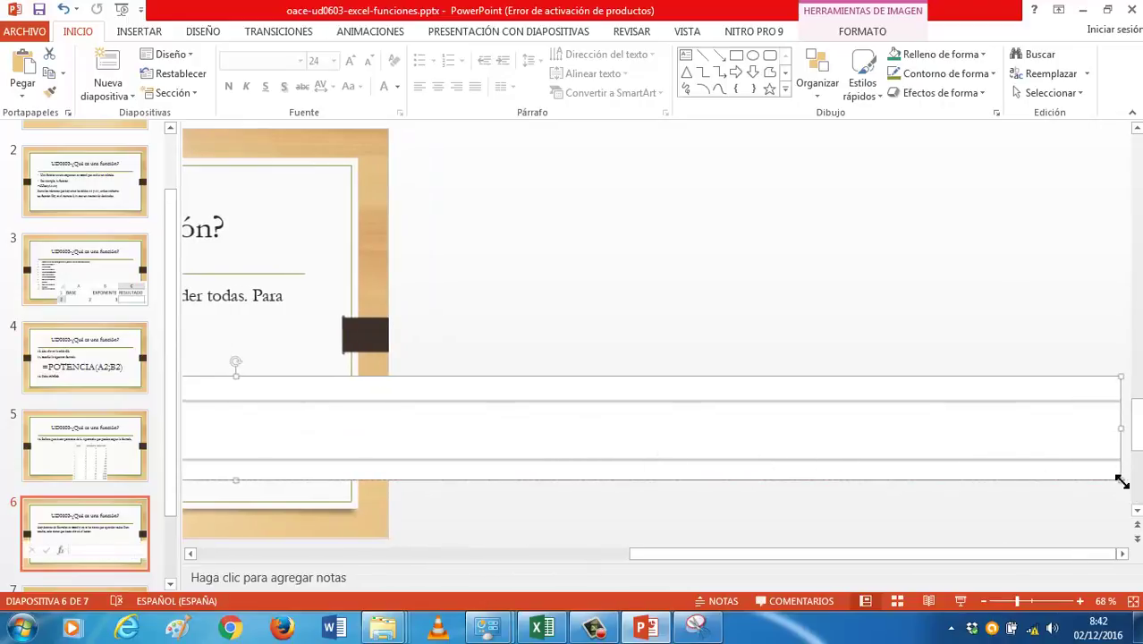
pyautogui.moveTo(1122, 482); pyautogui.dragTo(533, 414)
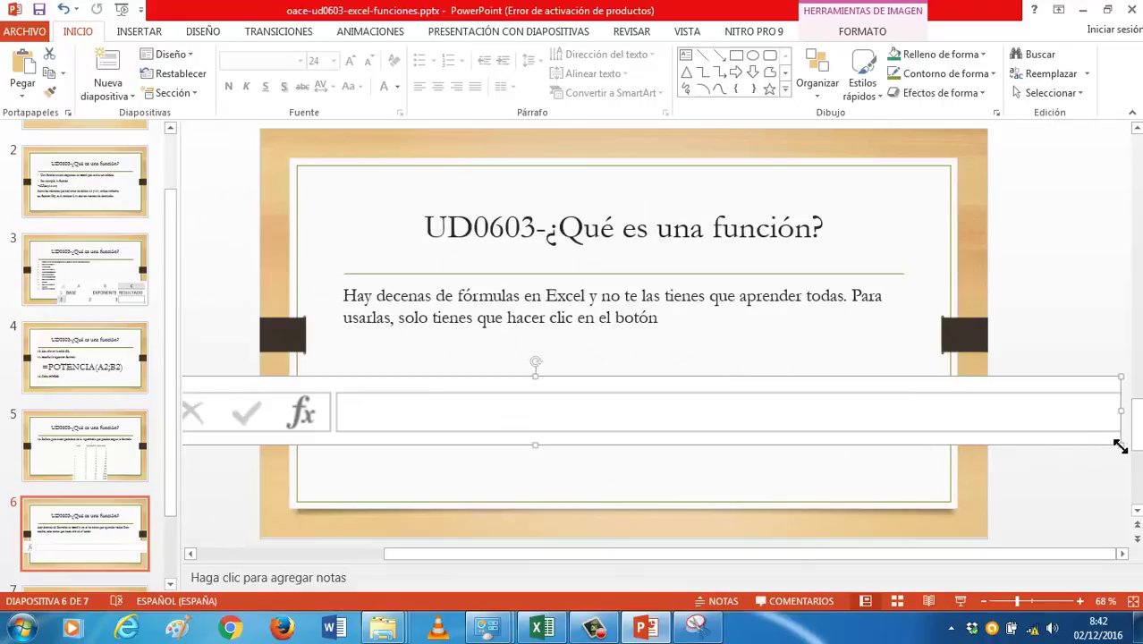
pyautogui.moveTo(1120, 445); pyautogui.dragTo(916, 443)
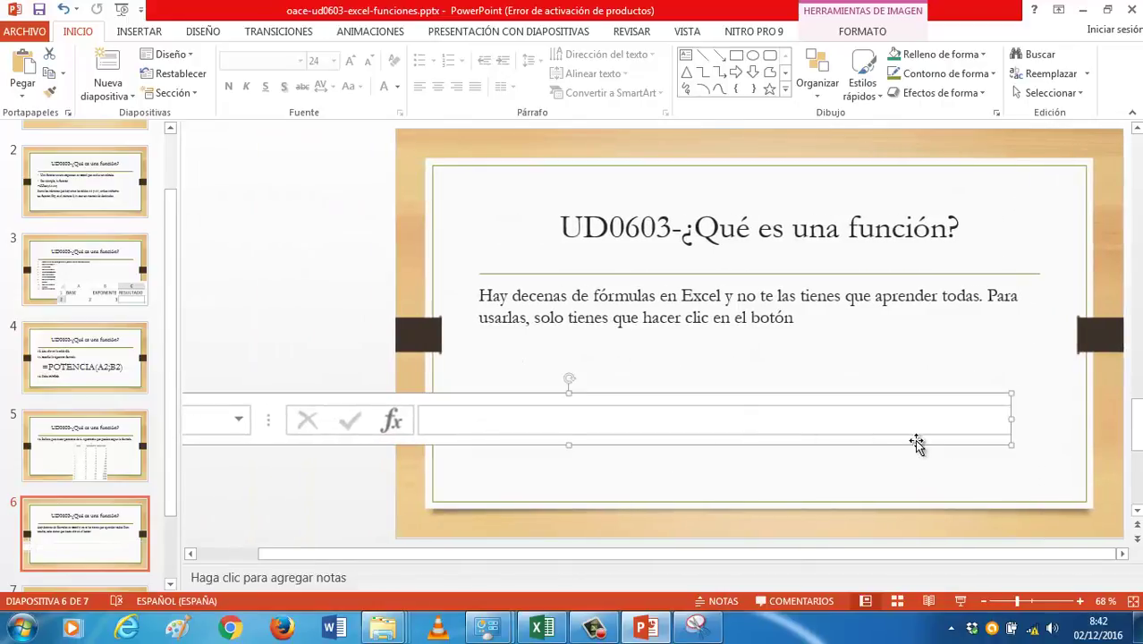
pyautogui.moveTo(1011, 445); pyautogui.dragTo(705, 427)
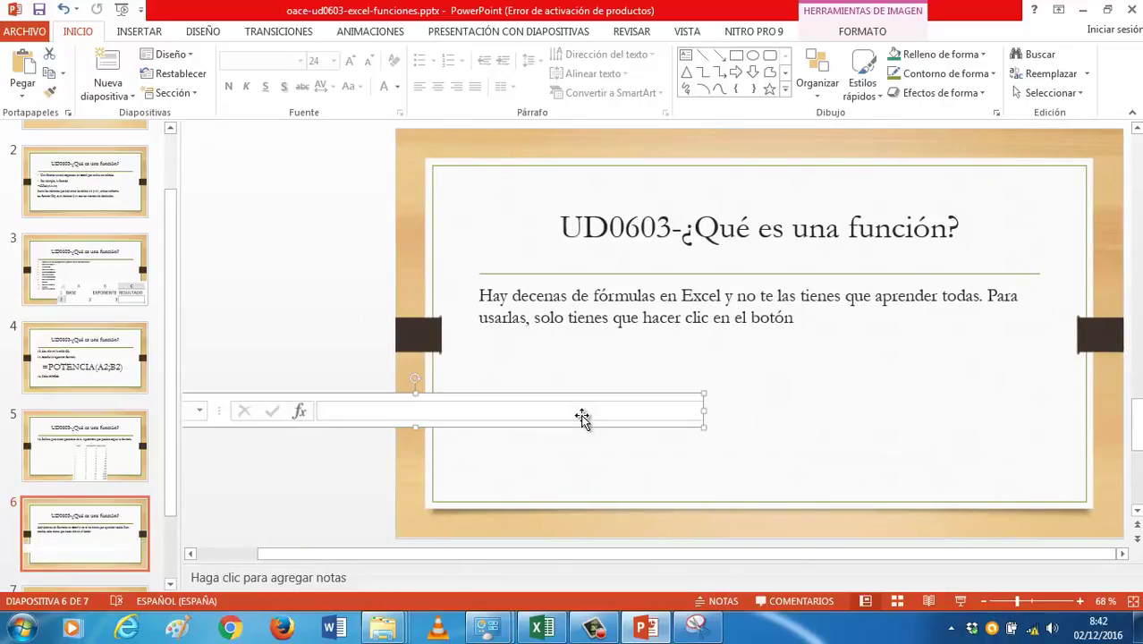
pyautogui.moveTo(581, 414); pyautogui.dragTo(905, 475)
# Step: Type the bold words 'Insertar función' after 'botón', fixing the typo
pyautogui.click(694, 325)
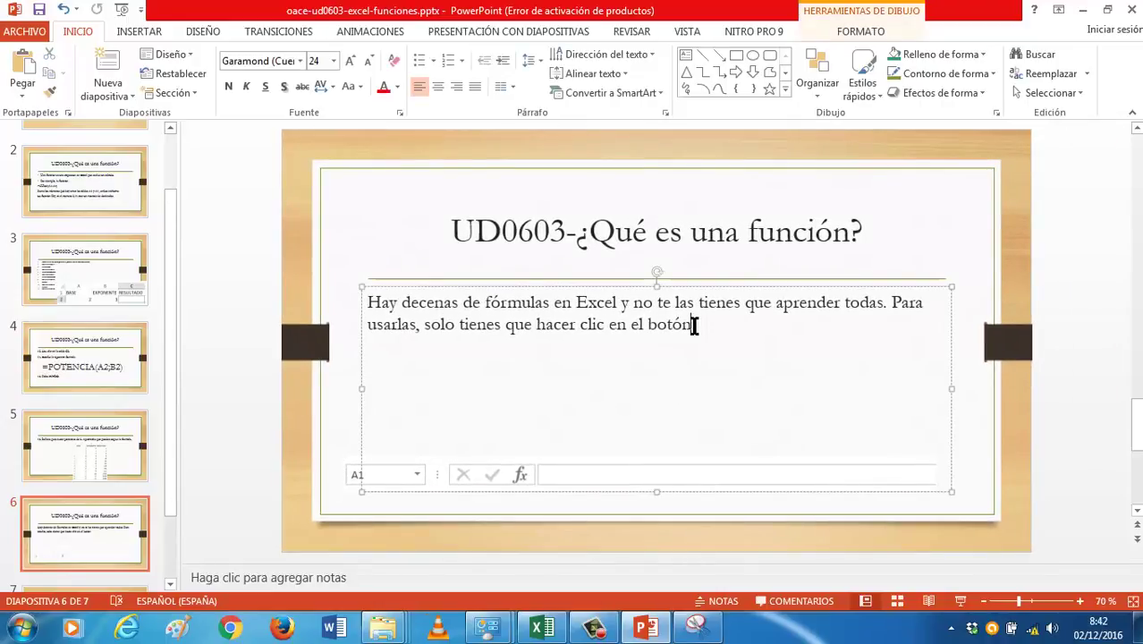
pyautogui.write('Insertqa fu')
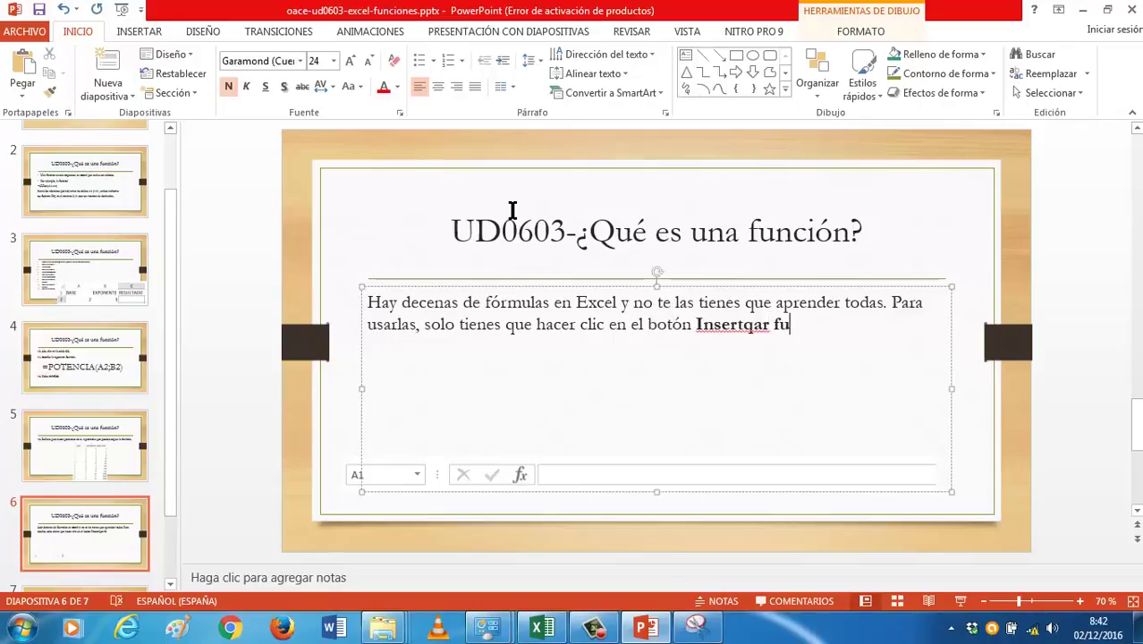
pyautogui.press('BackSpace')
pyautogui.press('BackSpace')
pyautogui.press('BackSpace')
pyautogui.write('ar f')
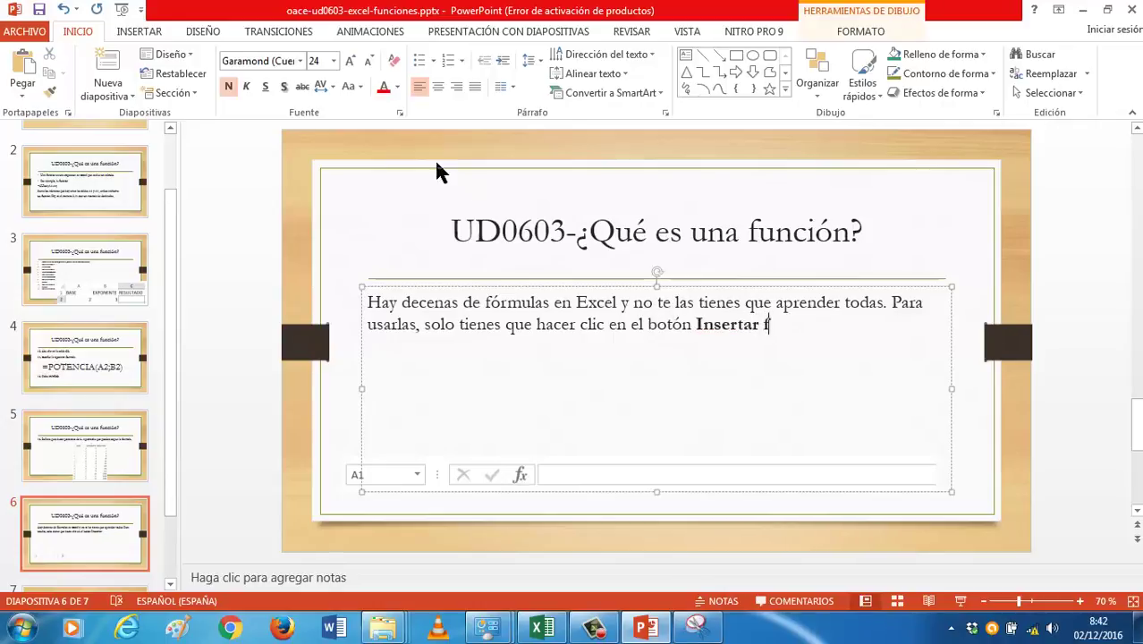
pyautogui.write('unción.')
# Step: Copy the arrow and black box from the percentages slide onto slide 6
pyautogui.scroll(-1, 96, 528)
pyautogui.click(102, 531)
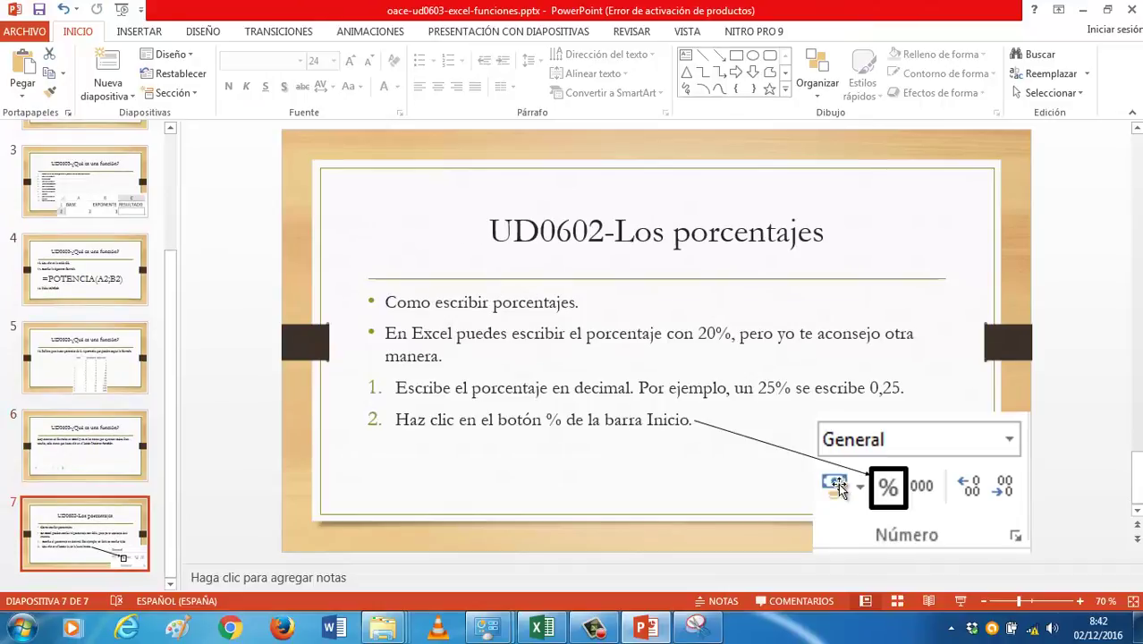
pyautogui.click(872, 471)
pyautogui.click(874, 492)
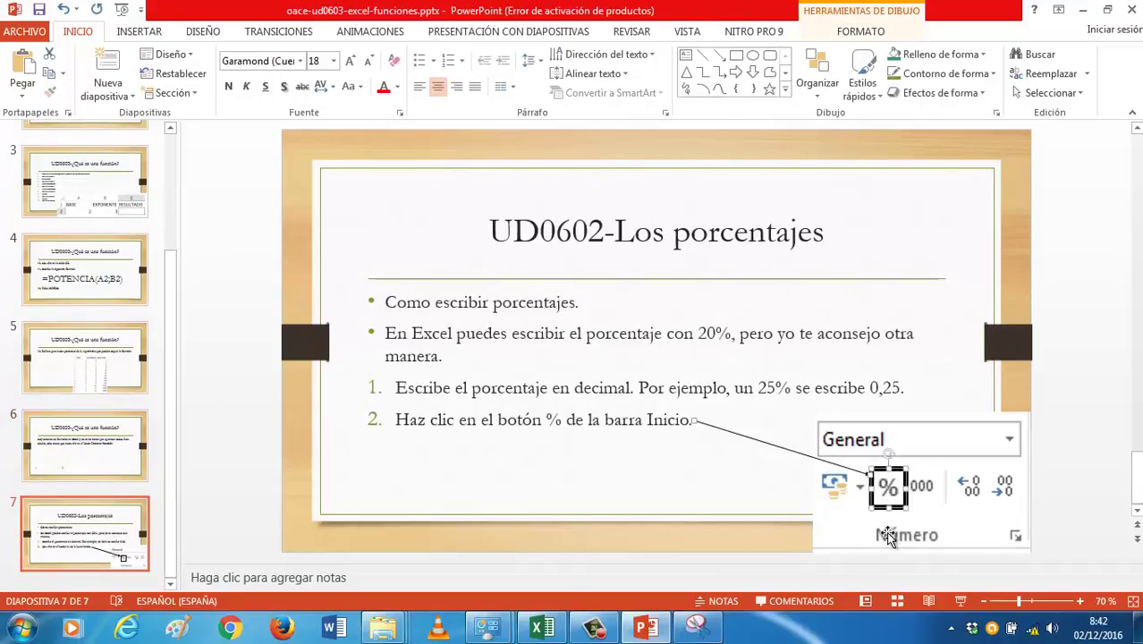
pyautogui.click(102, 470)
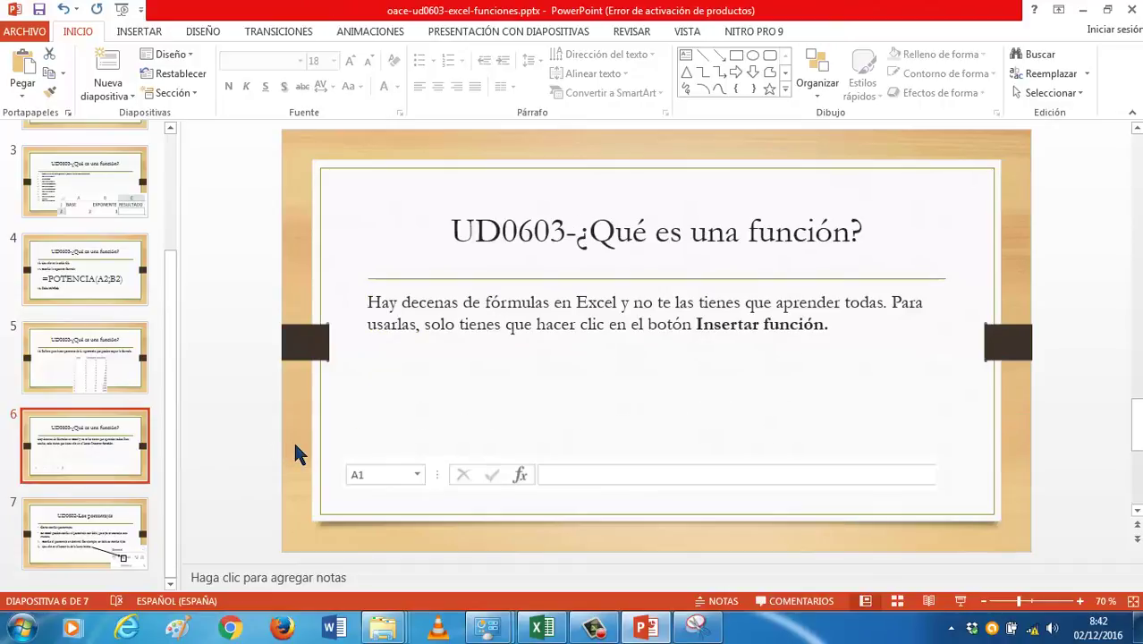
pyautogui.hotkey('ctrl', 'v')
pyautogui.moveTo(787, 452); pyautogui.dragTo(807, 361)
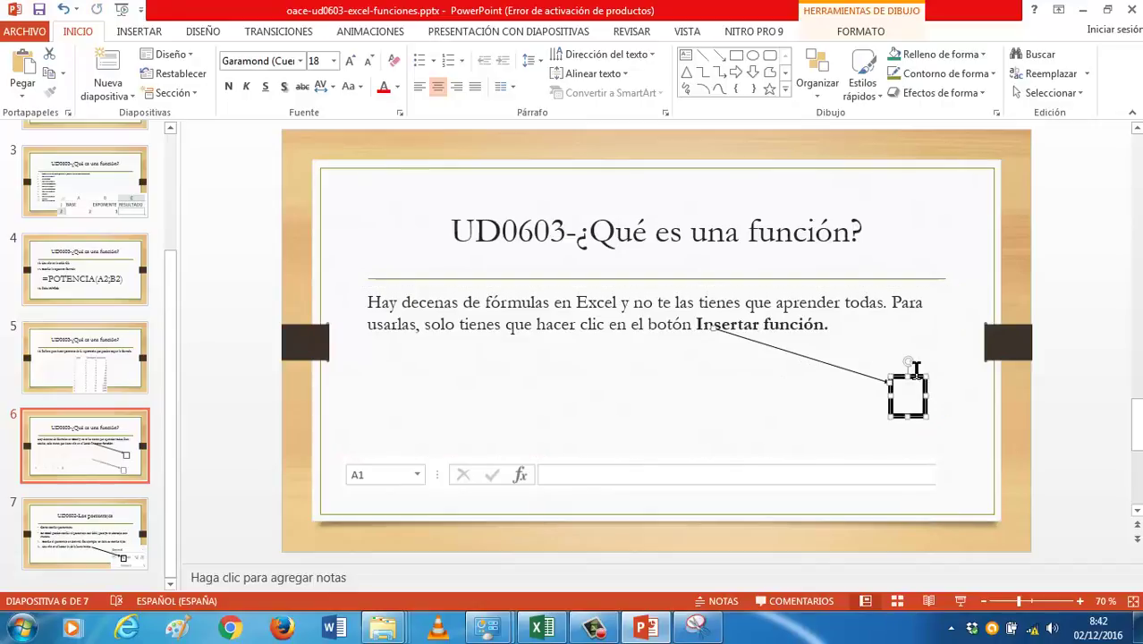
# Step: Frame the fx symbol with the box, point the arrow at it, and duplicate slide 6
pyautogui.click(930, 381)
pyautogui.moveTo(931, 381); pyautogui.dragTo(542, 459)
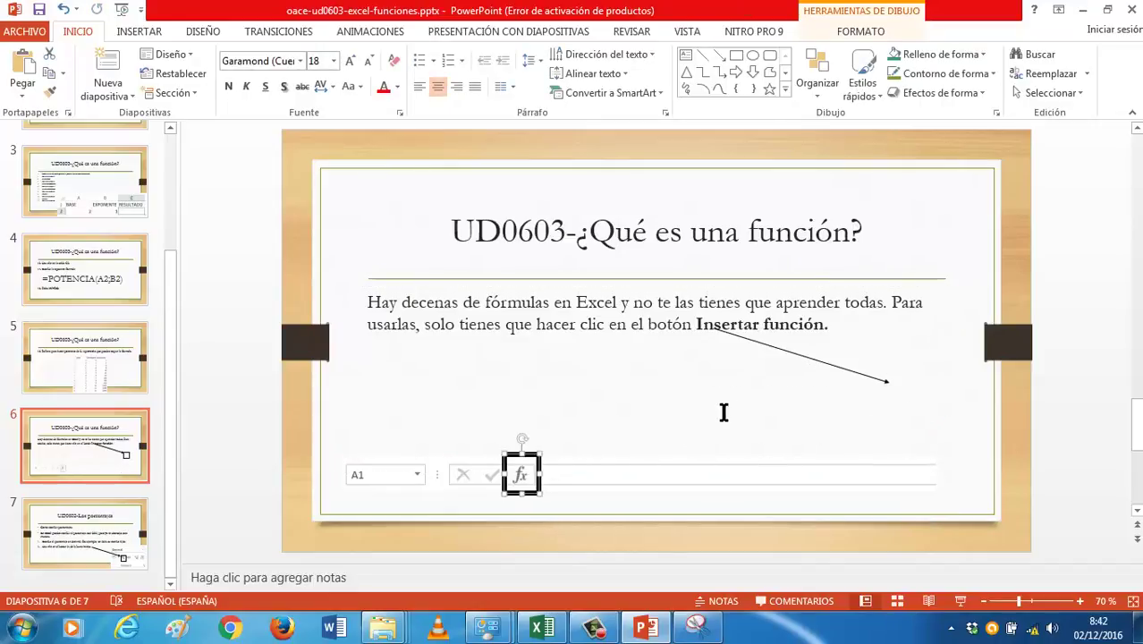
pyautogui.click(818, 370)
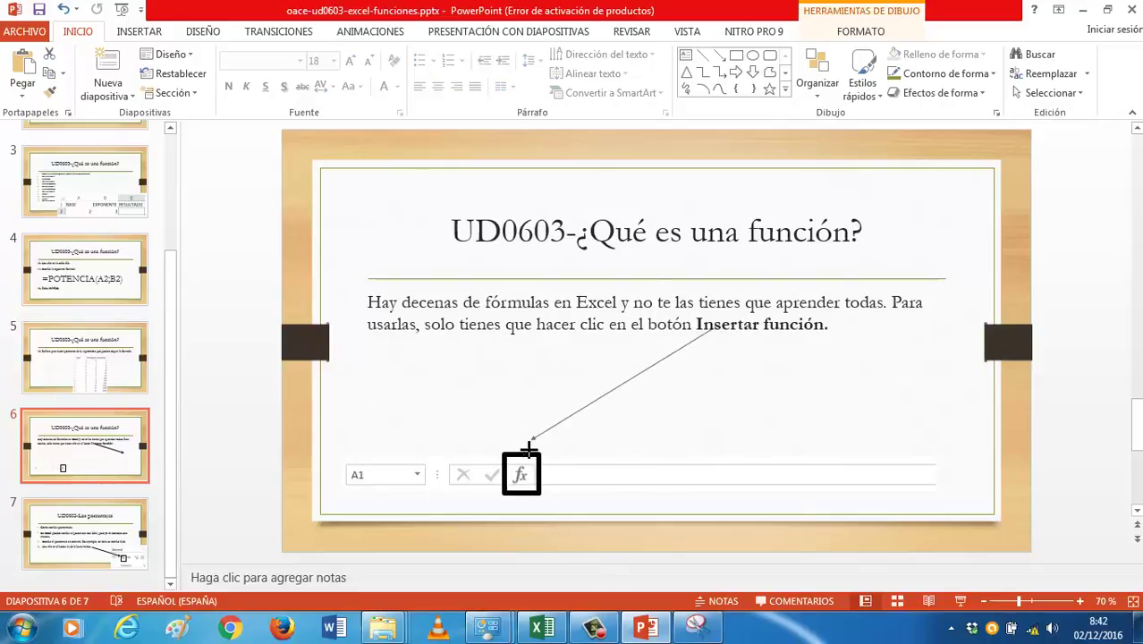
pyautogui.moveTo(807, 414); pyautogui.dragTo(532, 455)
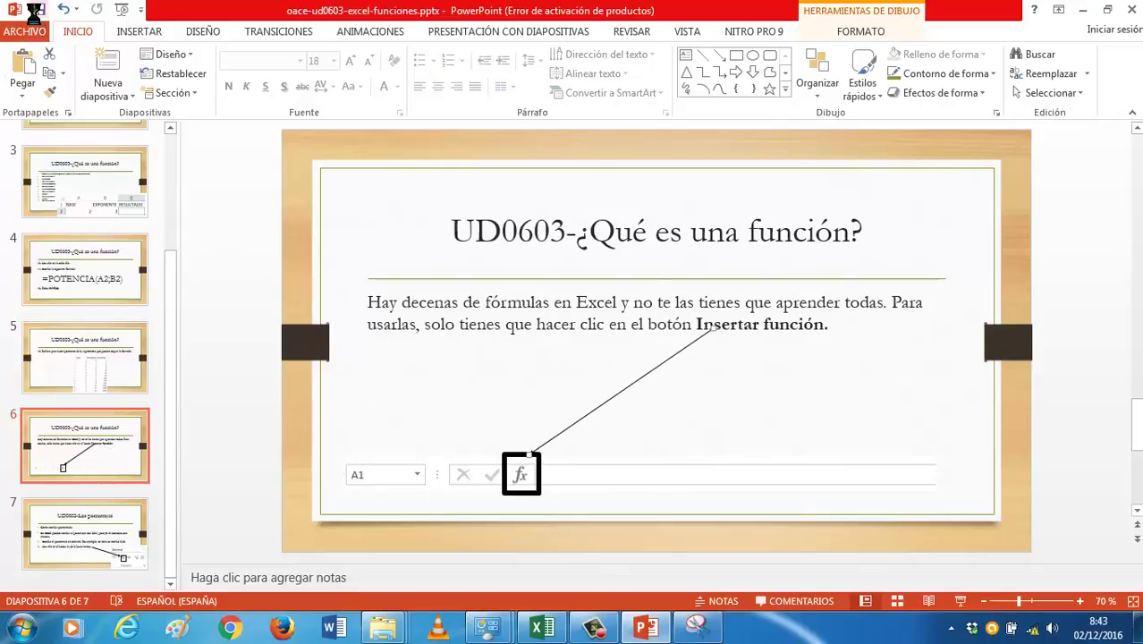
pyautogui.rightClick(105, 463)
pyautogui.click(165, 273)
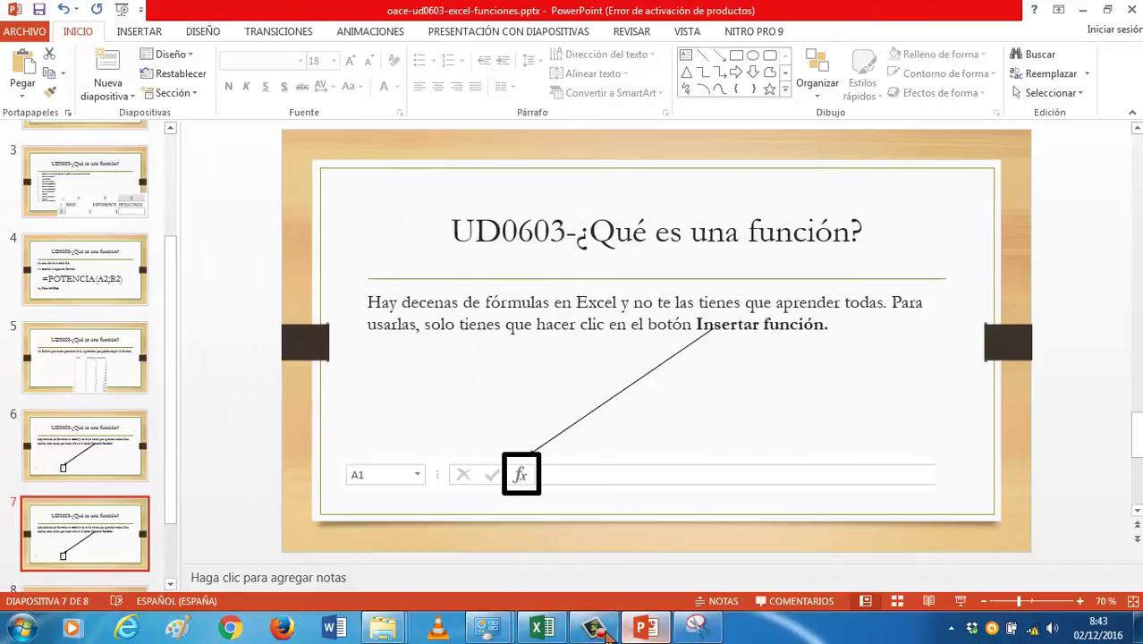
# Step: In the Excel workbook, start a function in cell A1 and set Insertar función's category to Todo
pyautogui.click(542, 627)
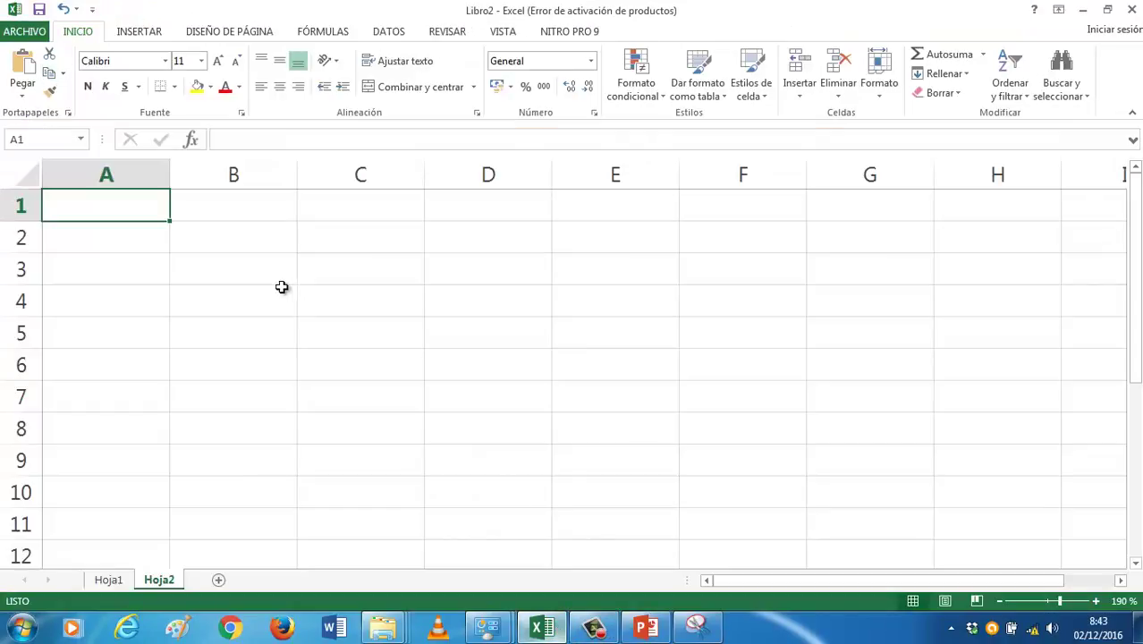
pyautogui.click(195, 141)
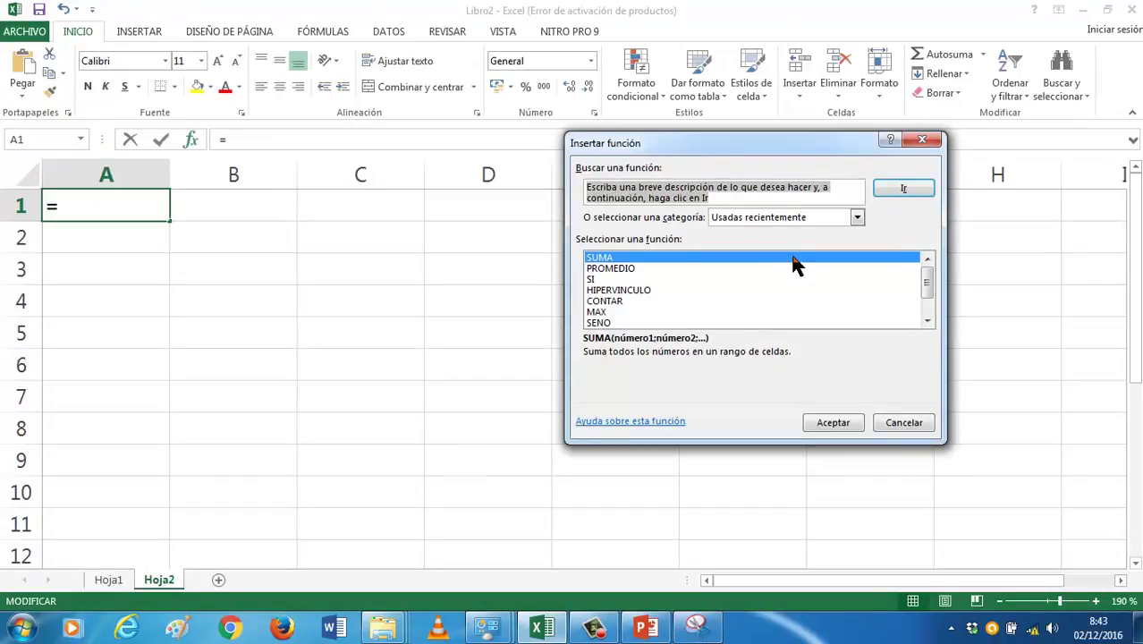
pyautogui.click(929, 322)
pyautogui.click(928, 322)
pyautogui.click(929, 322)
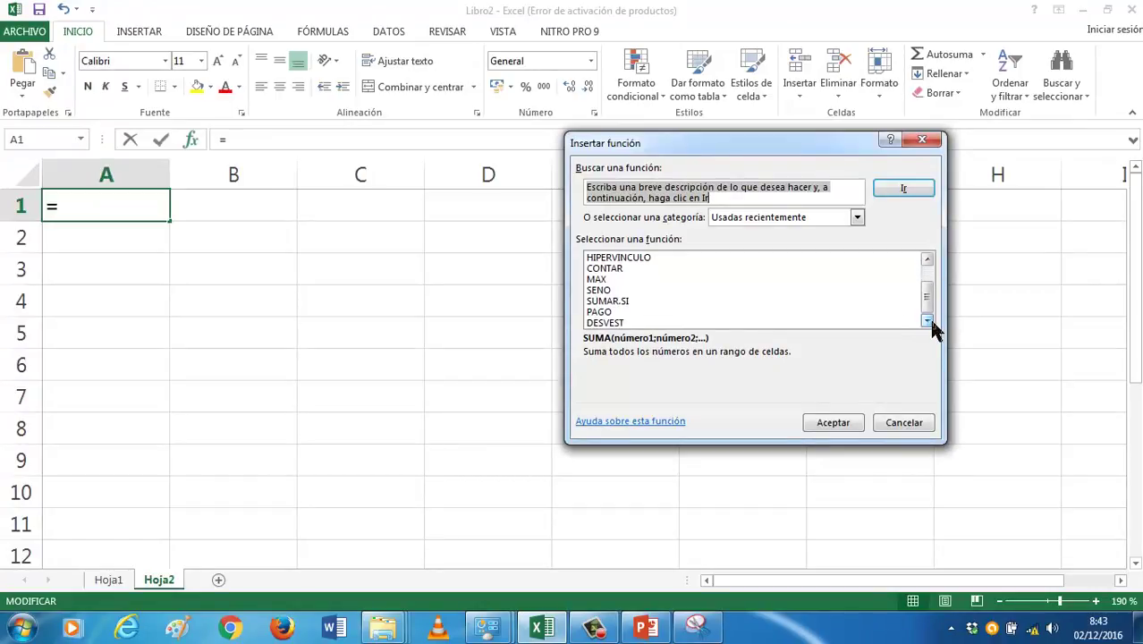
pyautogui.moveTo(930, 299); pyautogui.dragTo(935, 280)
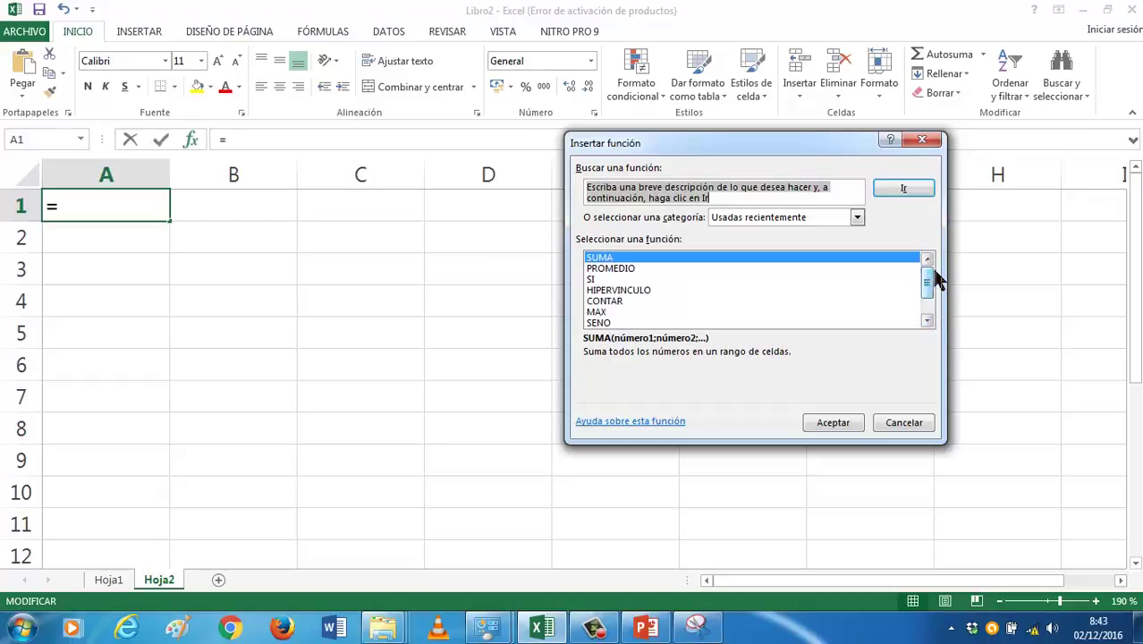
pyautogui.click(855, 218)
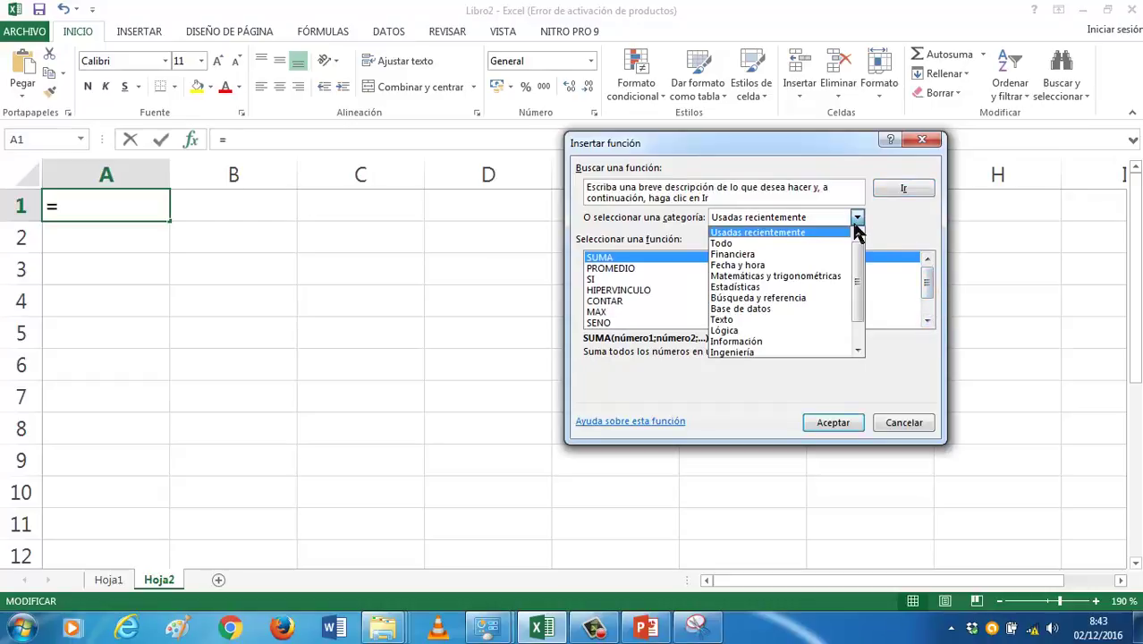
pyautogui.click(839, 244)
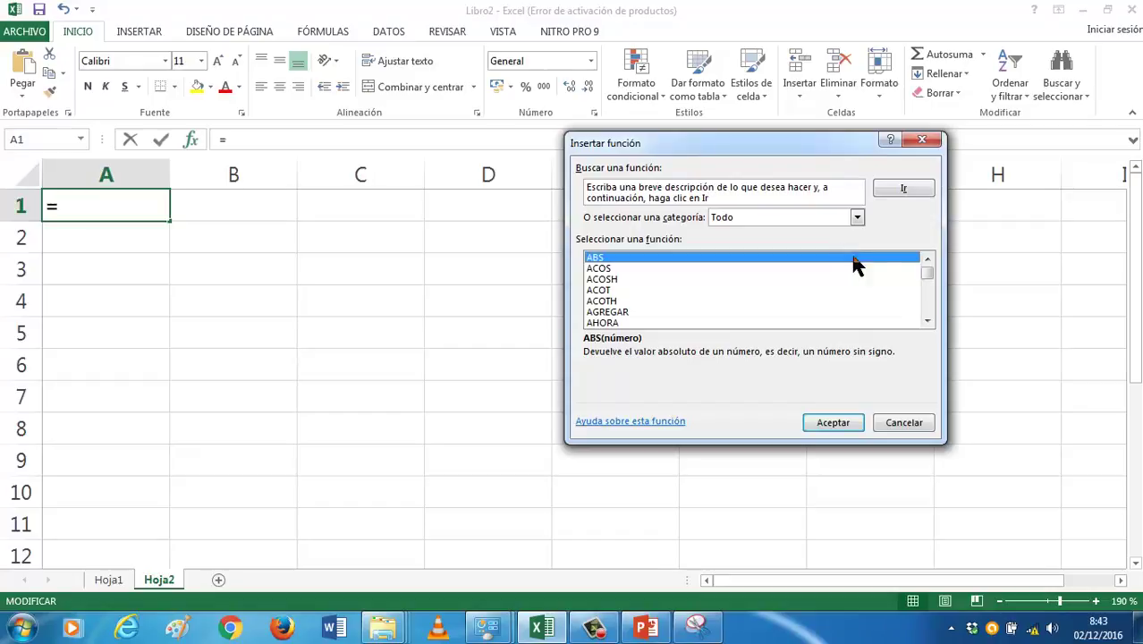
# Step: Scroll the full function list down through the L entries toward RAIZ
pyautogui.doubleClick(928, 320)
pyautogui.click(928, 320)
pyautogui.click(928, 321)
pyautogui.click(928, 320)
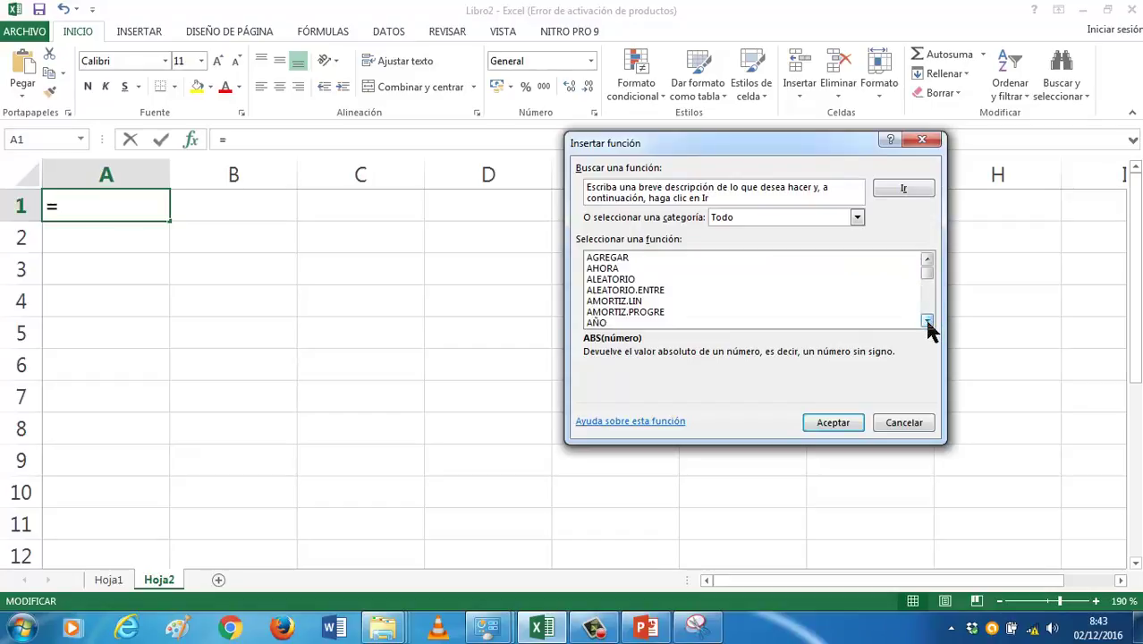
pyautogui.click(928, 320)
pyautogui.click(928, 320)
pyautogui.click(927, 320)
pyautogui.click(927, 320)
pyautogui.click(927, 320)
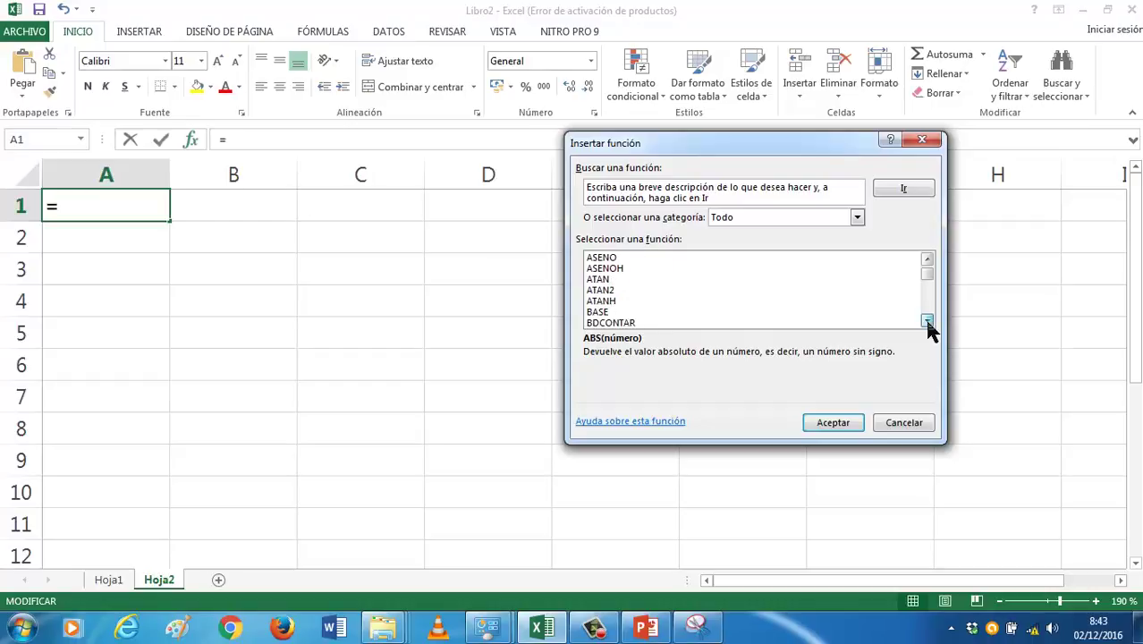
pyautogui.click(928, 320)
pyautogui.click(928, 320)
pyautogui.click(927, 320)
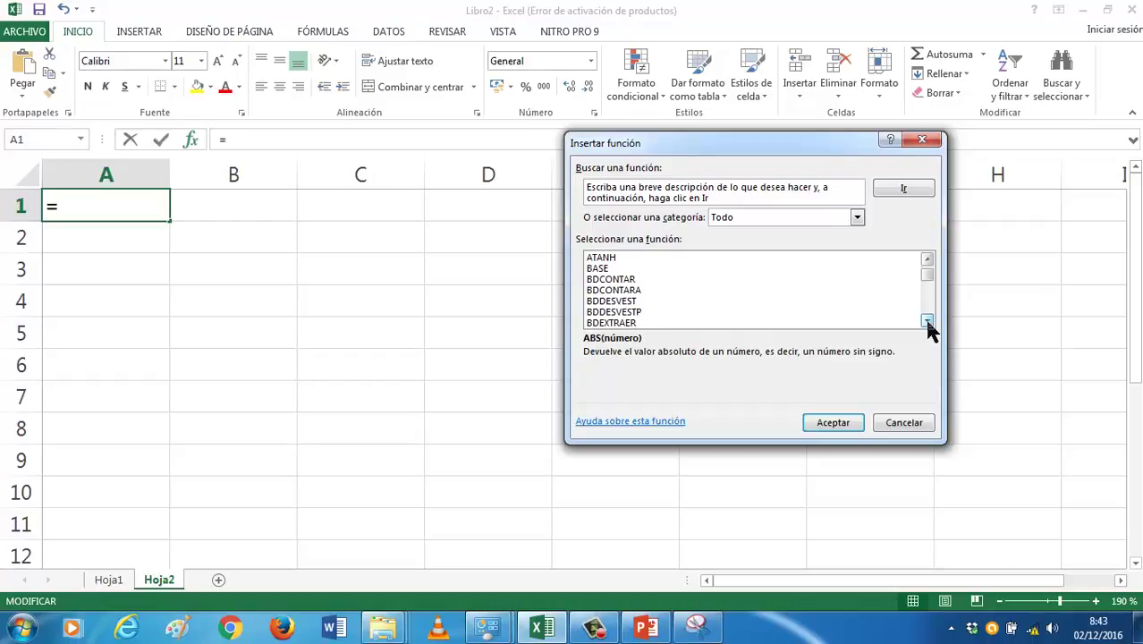
pyautogui.tripleClick(927, 320)
pyautogui.doubleClick(928, 320)
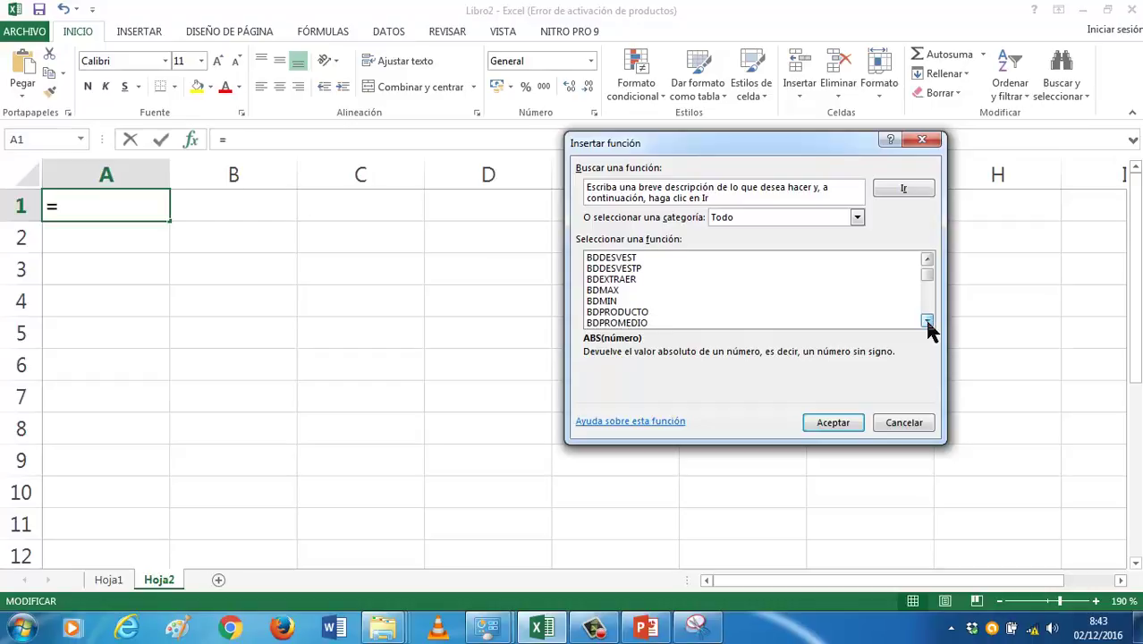
pyautogui.click(928, 321)
pyautogui.tripleClick(928, 321)
pyautogui.click(928, 320)
pyautogui.click(928, 320)
pyautogui.click(928, 321)
pyautogui.click(927, 320)
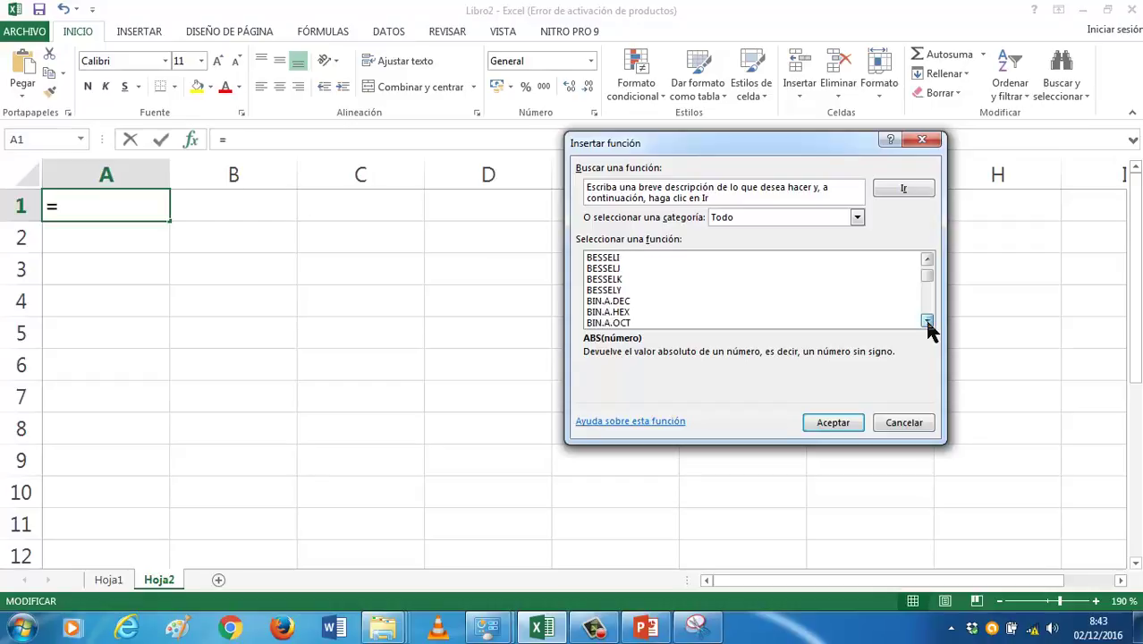
pyautogui.click(928, 320)
pyautogui.click(928, 321)
pyautogui.doubleClick(928, 321)
pyautogui.doubleClick(927, 320)
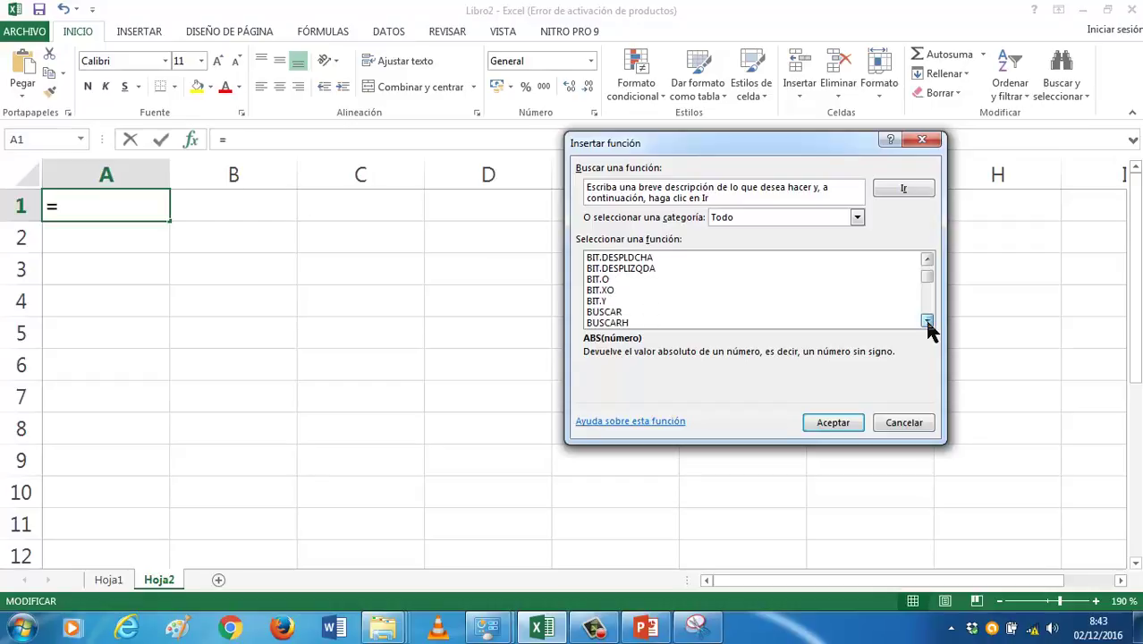
pyautogui.doubleClick(928, 320)
pyautogui.click(928, 320)
pyautogui.doubleClick(928, 320)
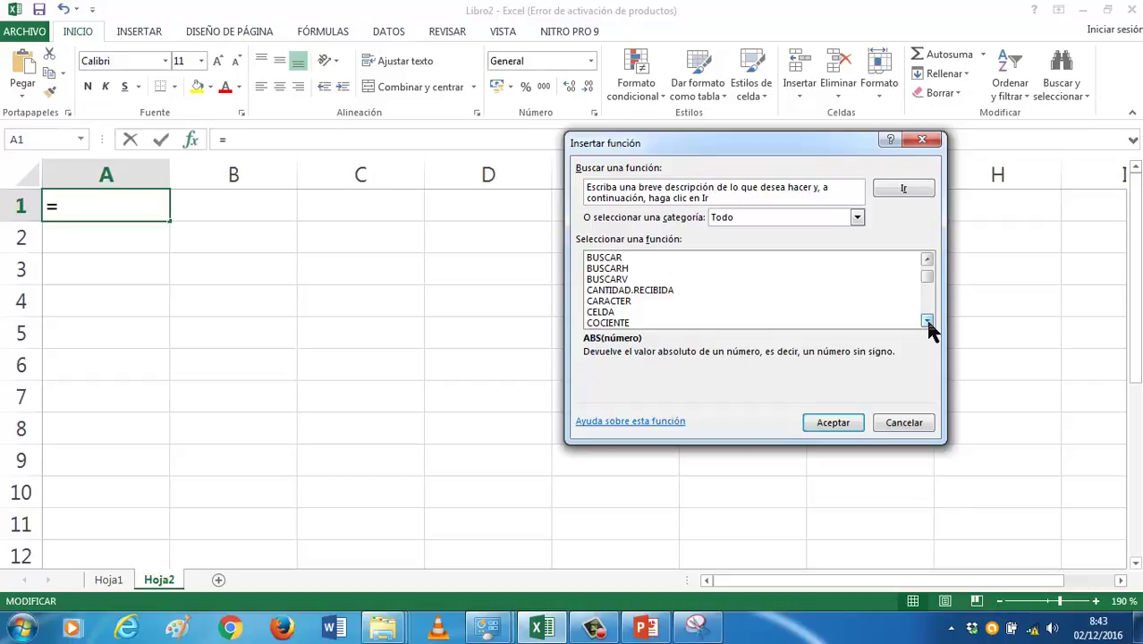
pyautogui.click(928, 320)
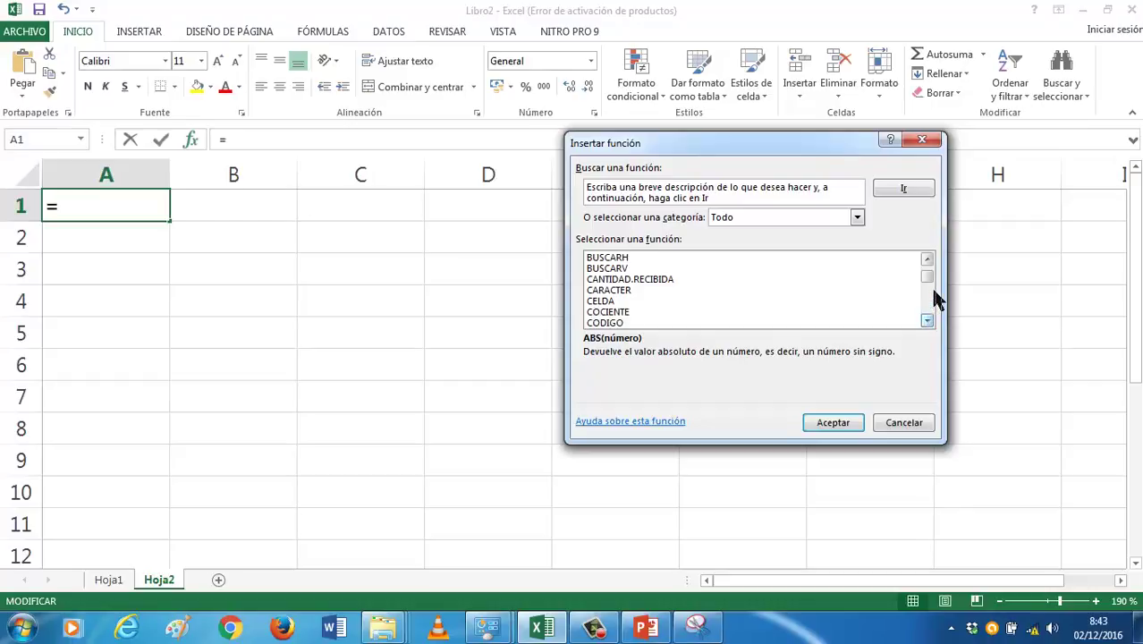
pyautogui.click(928, 260)
pyautogui.click(928, 259)
pyautogui.click(928, 259)
pyautogui.click(928, 260)
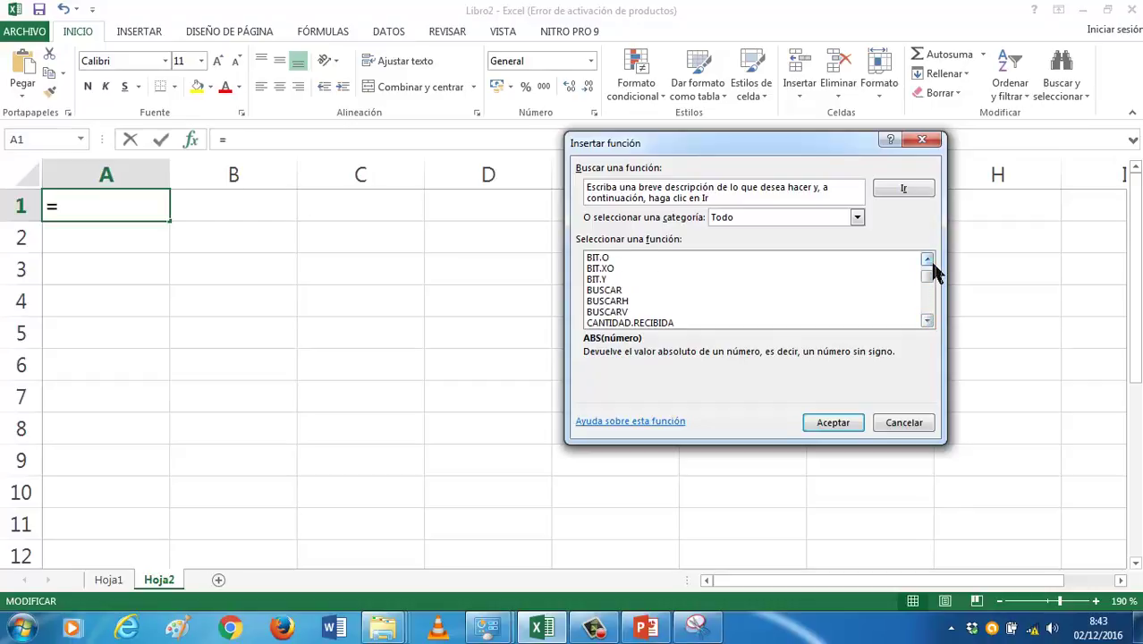
pyautogui.click(930, 262)
pyautogui.click(930, 261)
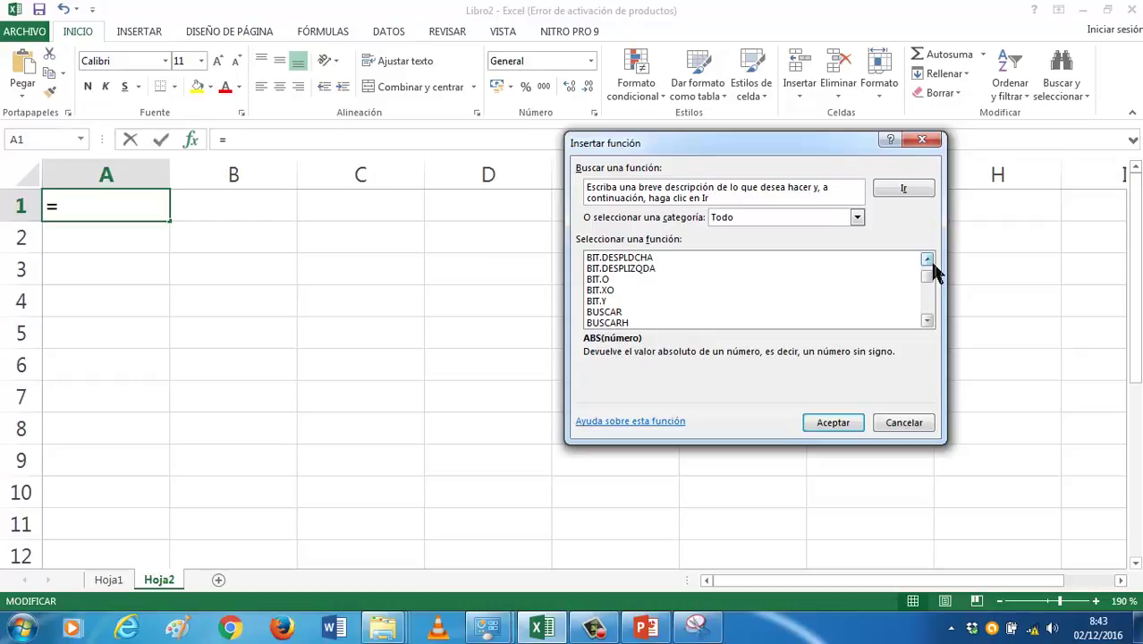
pyautogui.click(929, 261)
pyautogui.click(930, 262)
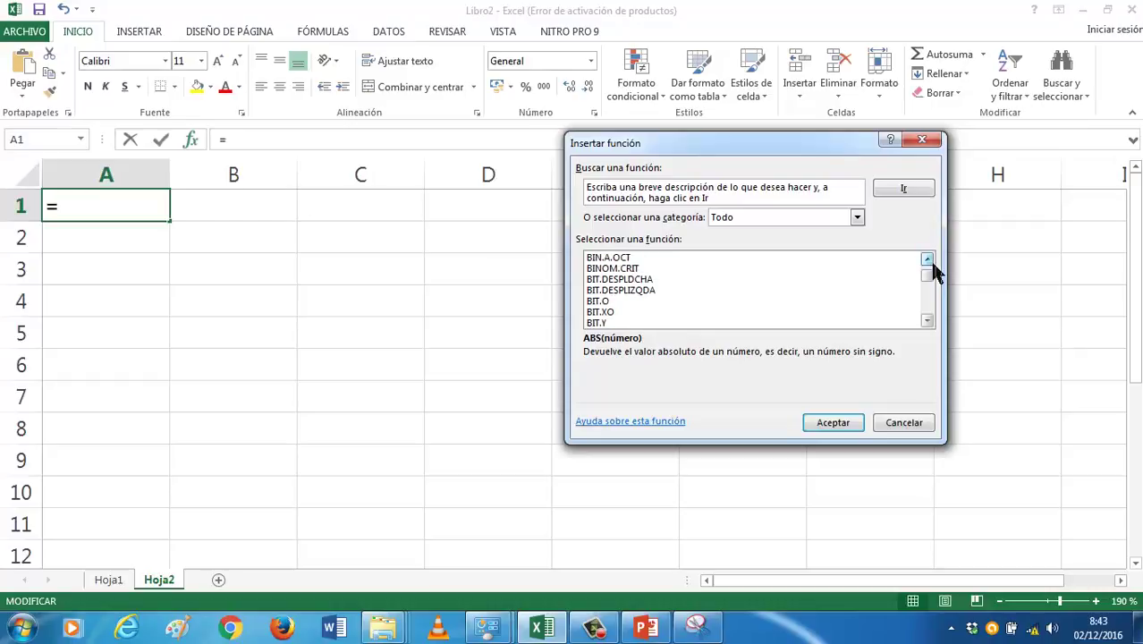
pyautogui.click(927, 259)
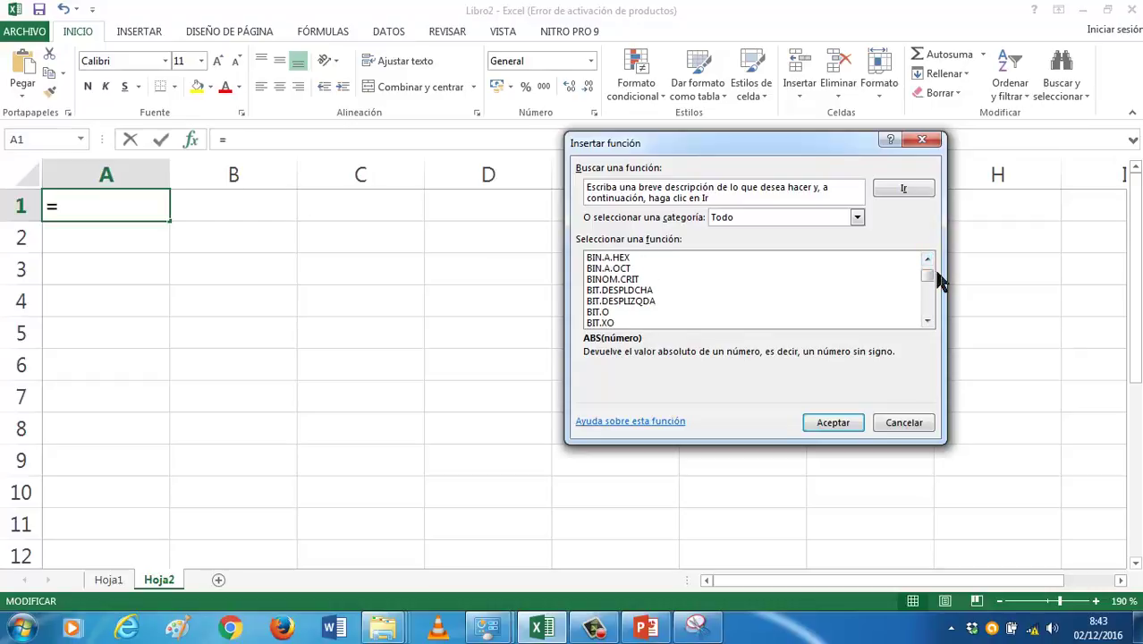
pyautogui.click(927, 321)
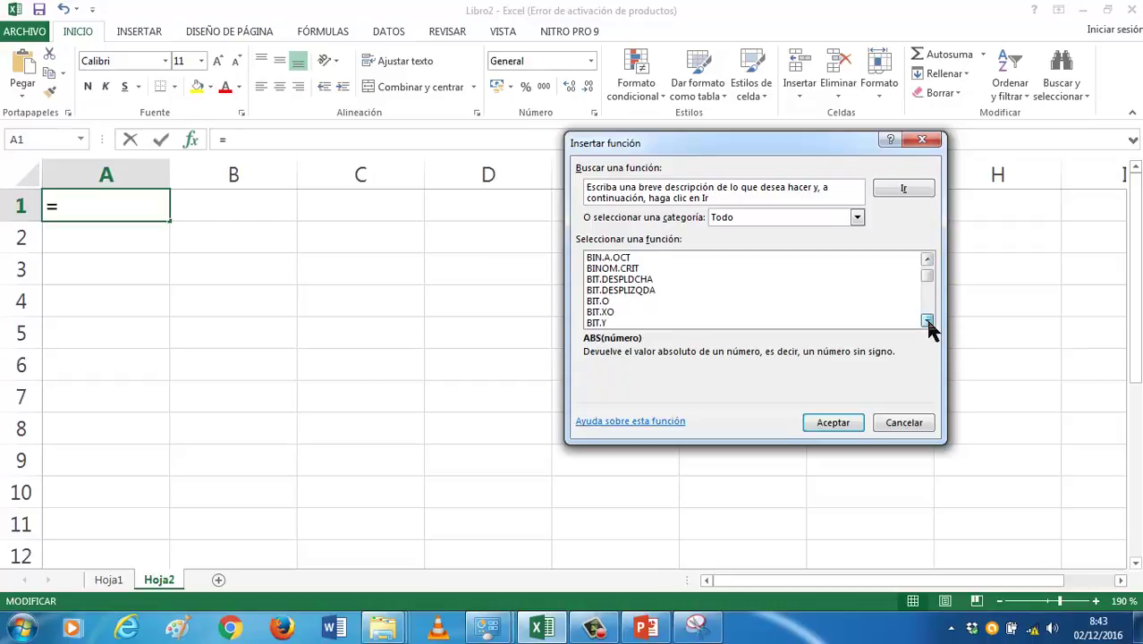
pyautogui.click(927, 321)
pyautogui.click(926, 320)
pyautogui.click(928, 320)
pyautogui.click(928, 321)
pyautogui.click(928, 320)
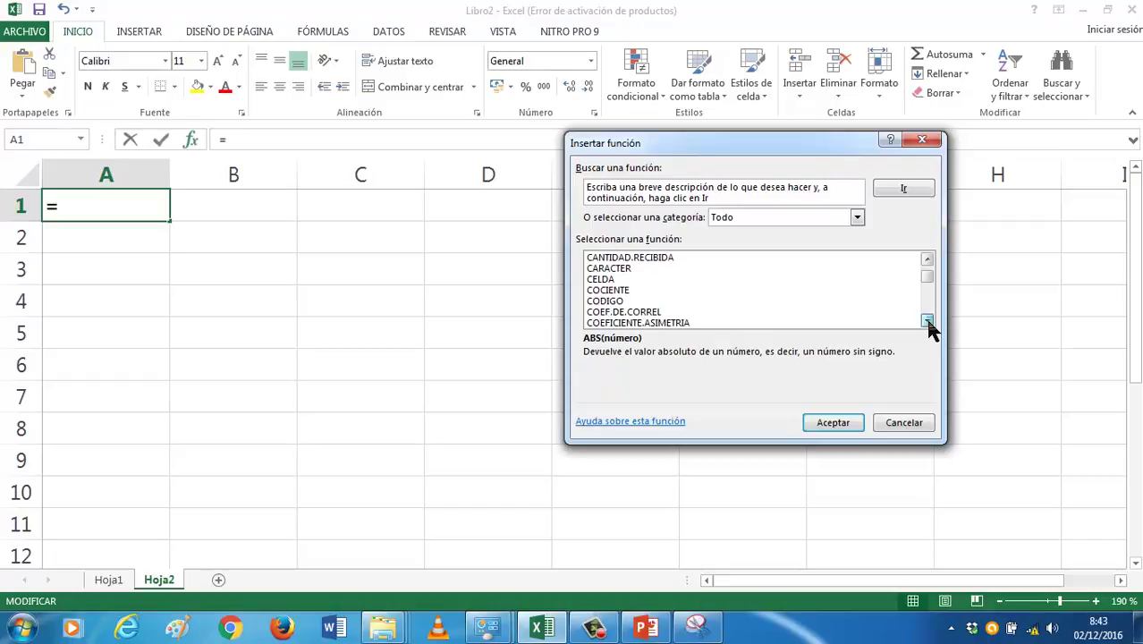
pyautogui.click(928, 320)
pyautogui.tripleClick(928, 320)
pyautogui.doubleClick(928, 320)
pyautogui.click(928, 320)
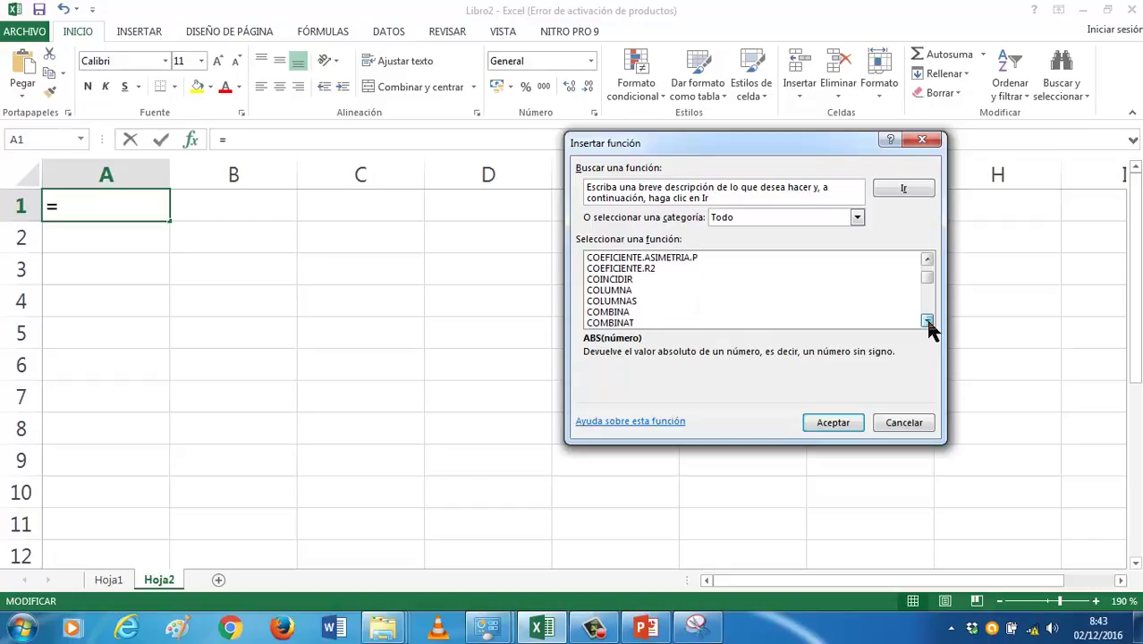
pyautogui.click(927, 321)
pyautogui.tripleClick(927, 320)
pyautogui.doubleClick(928, 320)
pyautogui.doubleClick(927, 320)
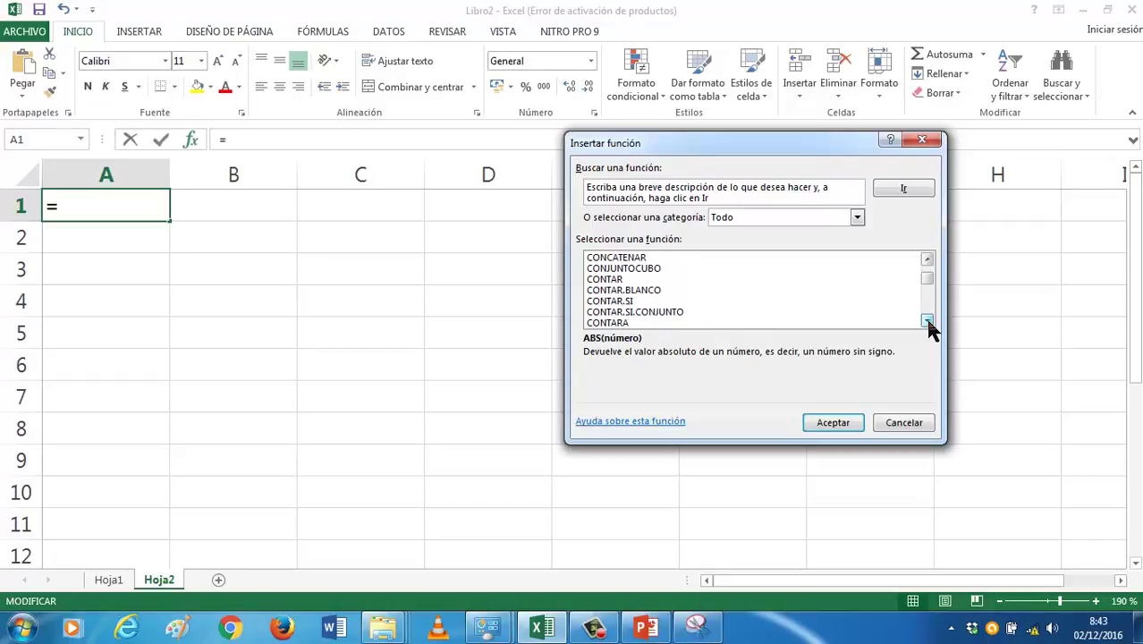
pyautogui.doubleClick(928, 321)
pyautogui.click(928, 320)
pyautogui.click(928, 320)
pyautogui.click(928, 320)
pyautogui.click(928, 320)
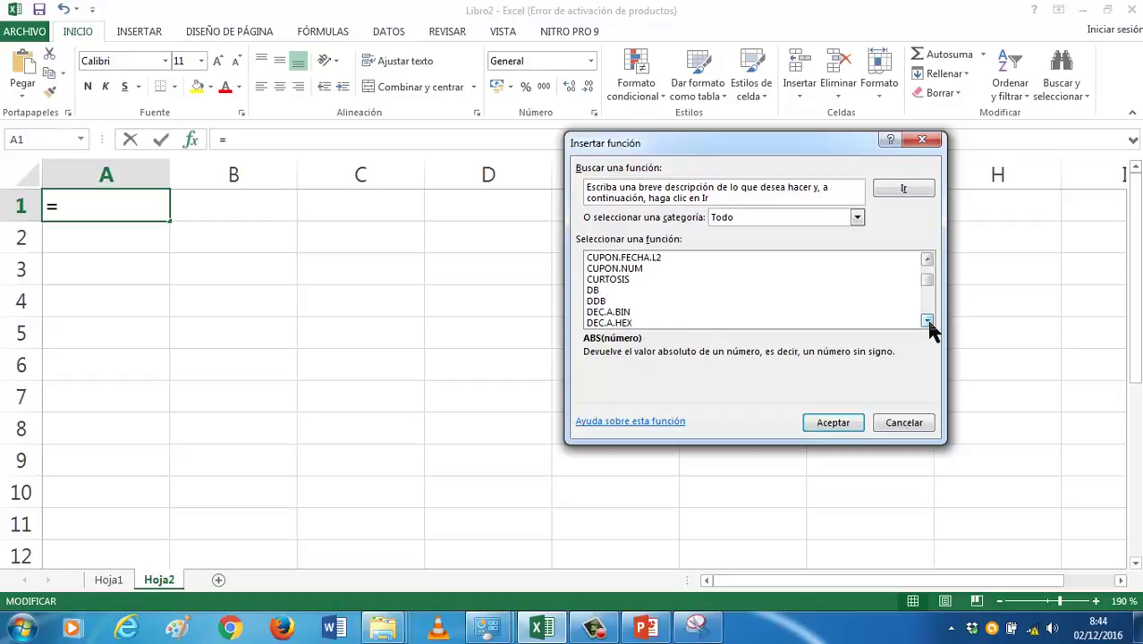
pyautogui.click(927, 321)
pyautogui.click(927, 320)
pyautogui.click(928, 320)
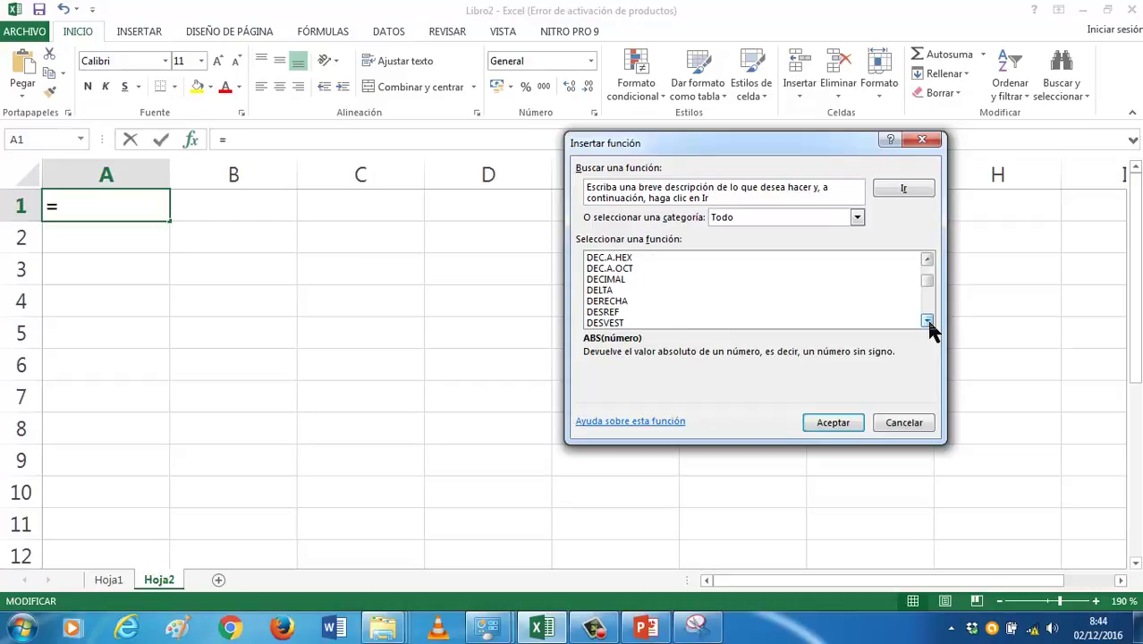
pyautogui.click(928, 321)
pyautogui.click(928, 321)
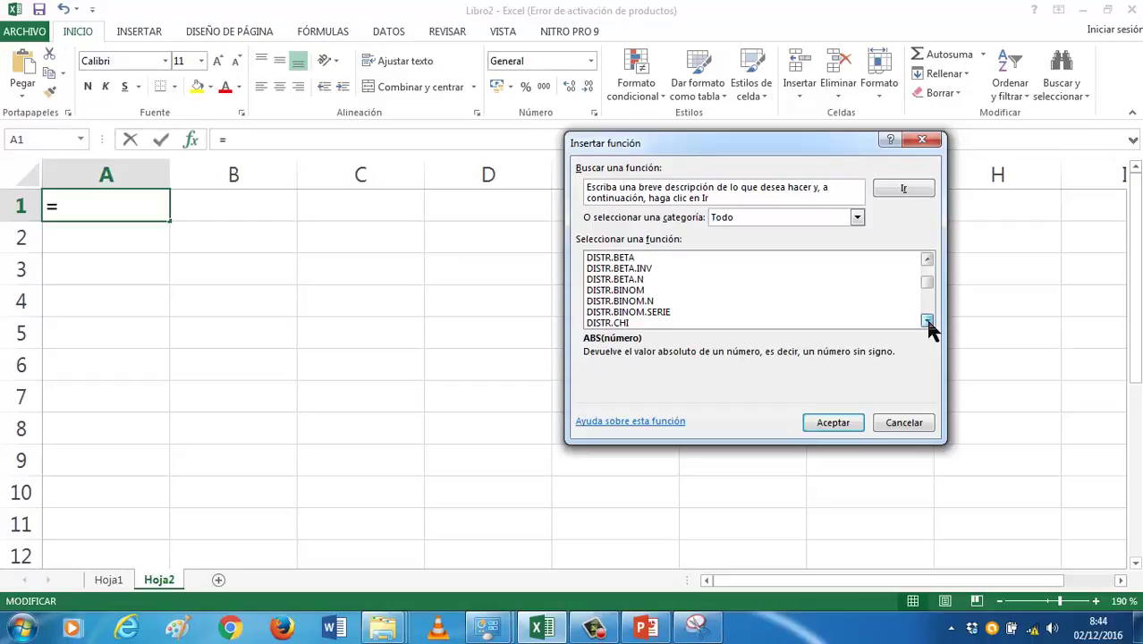
pyautogui.click(928, 320)
pyautogui.click(928, 321)
pyautogui.click(928, 320)
pyautogui.click(928, 320)
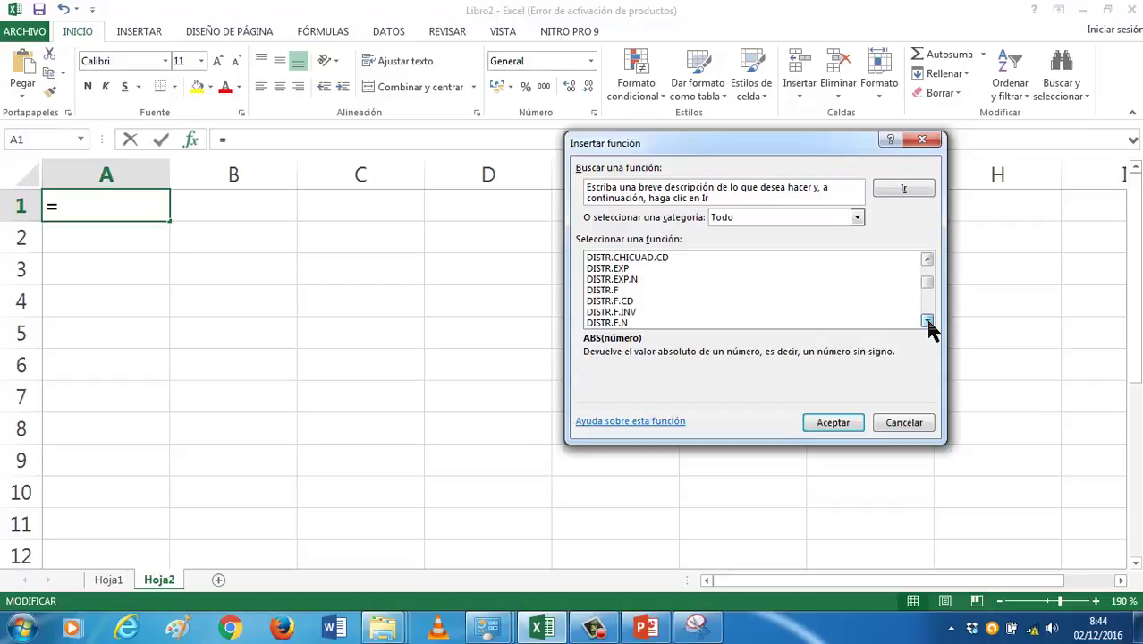
pyautogui.click(928, 320)
pyautogui.click(928, 320)
pyautogui.click(928, 321)
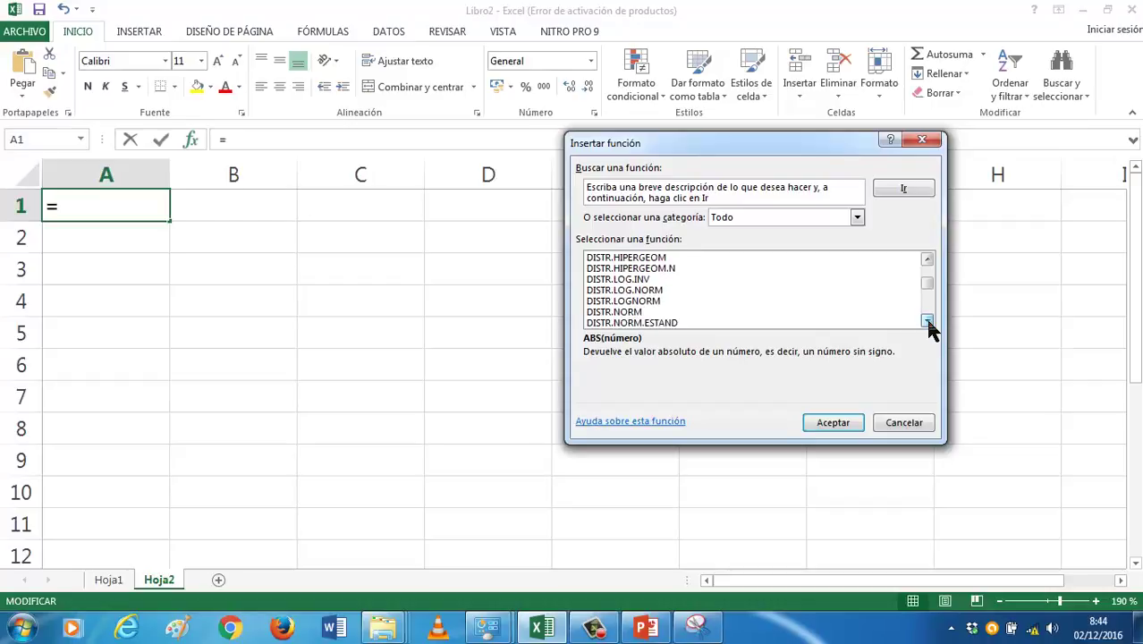
pyautogui.click(927, 321)
pyautogui.click(927, 320)
pyautogui.click(928, 321)
pyautogui.click(928, 320)
pyautogui.click(927, 320)
pyautogui.click(928, 320)
pyautogui.click(928, 321)
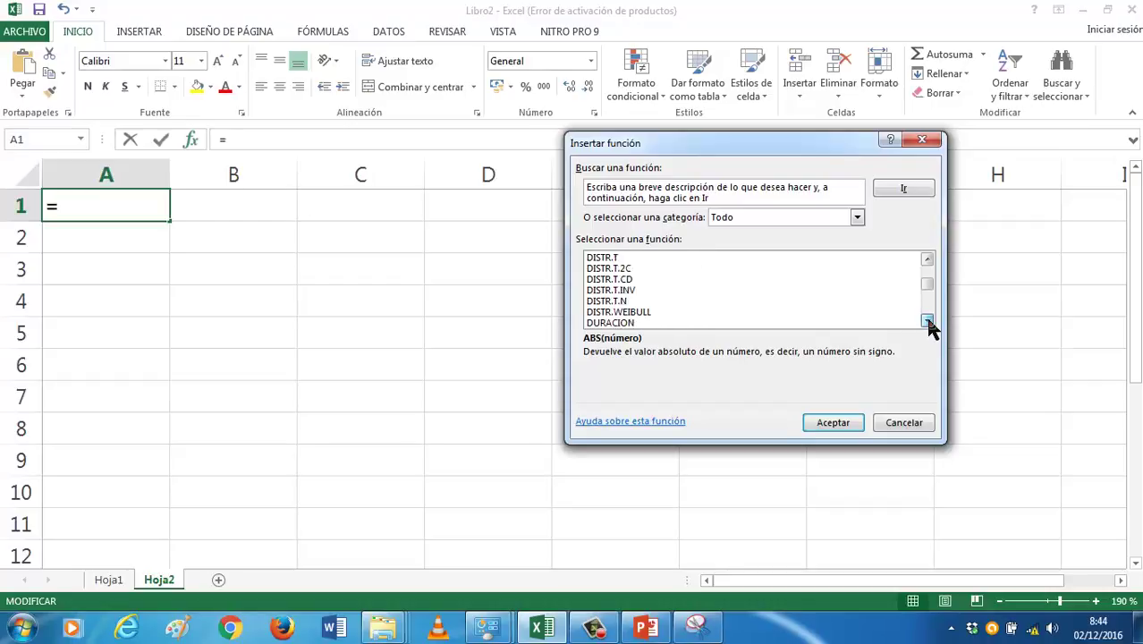
pyautogui.click(928, 320)
pyautogui.click(928, 320)
pyautogui.click(928, 320)
pyautogui.click(927, 320)
pyautogui.click(928, 320)
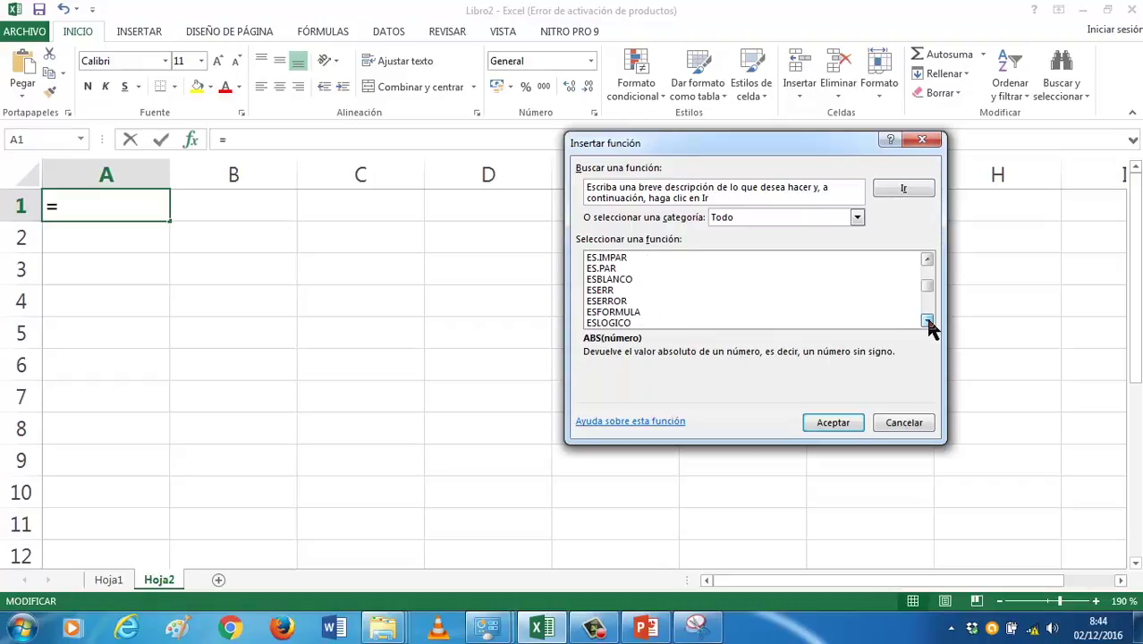
pyautogui.click(928, 320)
pyautogui.click(928, 321)
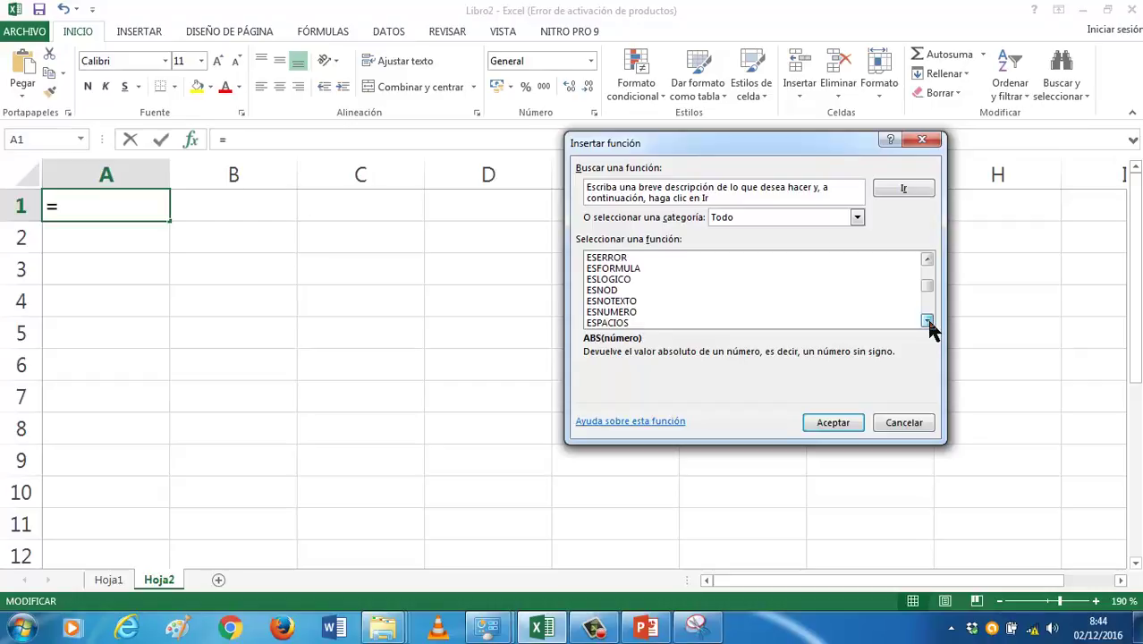
pyautogui.doubleClick(928, 321)
pyautogui.doubleClick(928, 321)
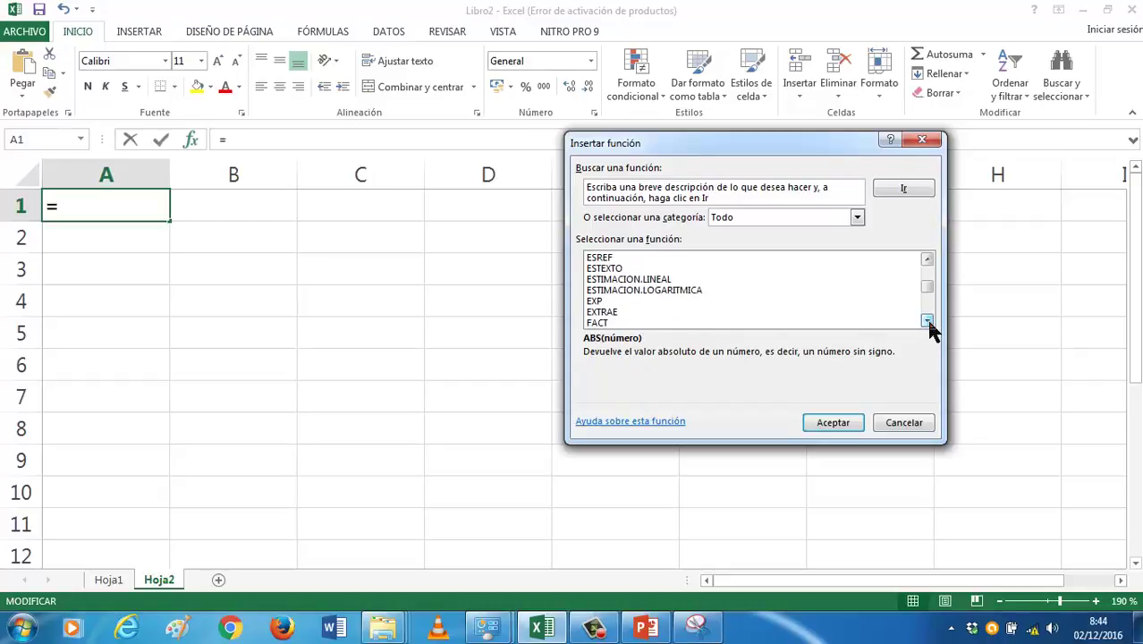
pyautogui.doubleClick(928, 320)
pyautogui.doubleClick(928, 321)
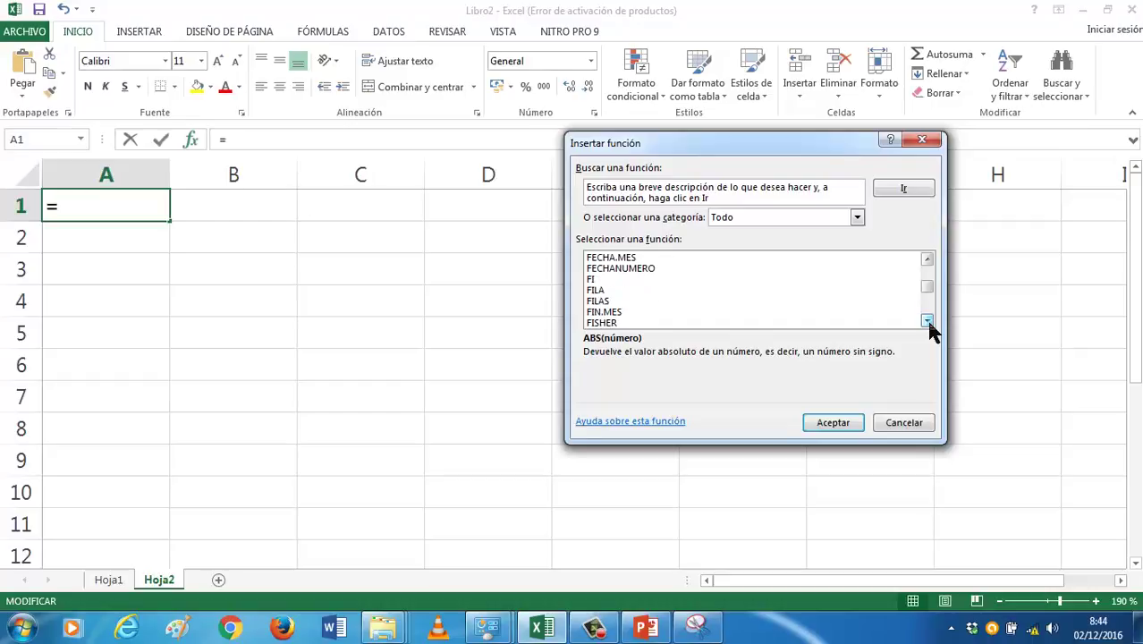
pyautogui.click(928, 320)
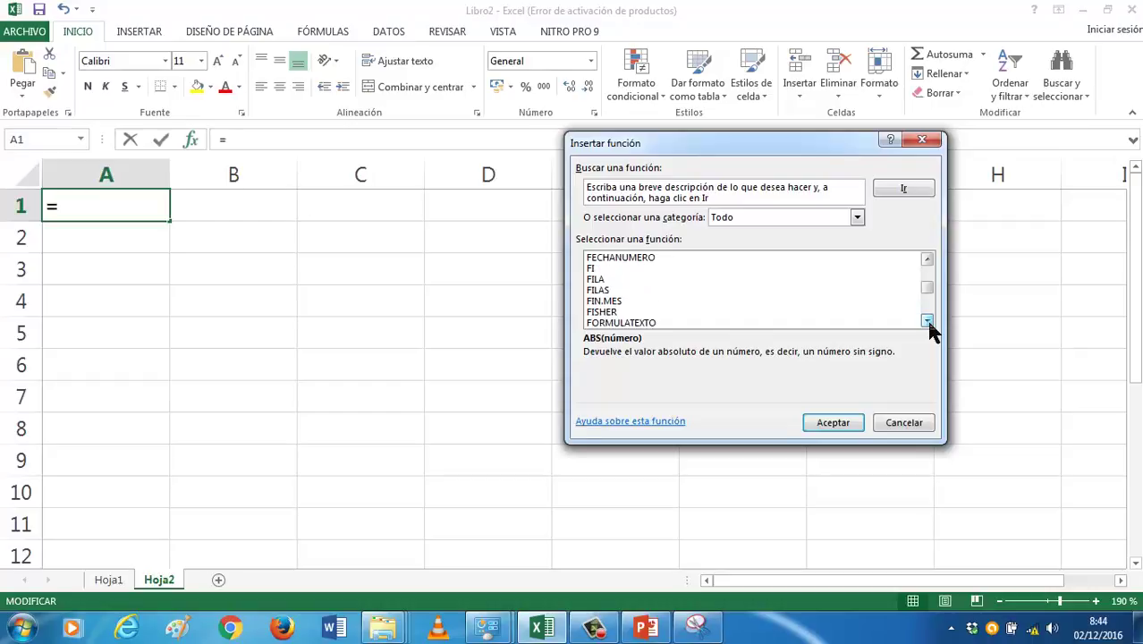
pyautogui.doubleClick(928, 320)
pyautogui.doubleClick(928, 320)
pyautogui.doubleClick(927, 320)
pyautogui.tripleClick(928, 321)
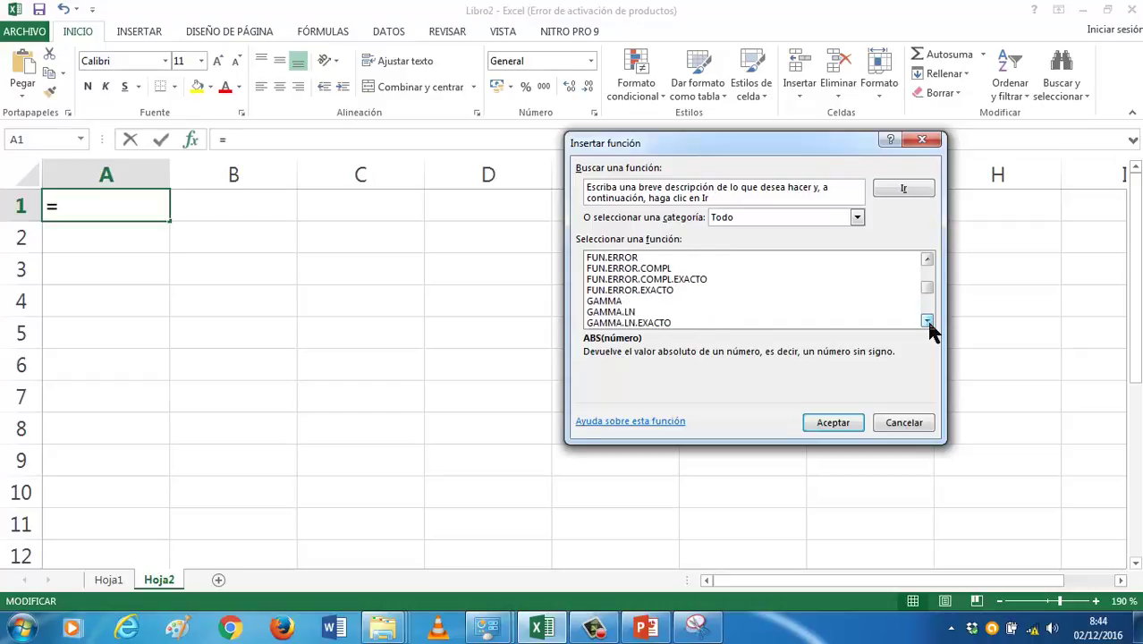
pyautogui.tripleClick(928, 320)
pyautogui.doubleClick(928, 320)
pyautogui.doubleClick(928, 321)
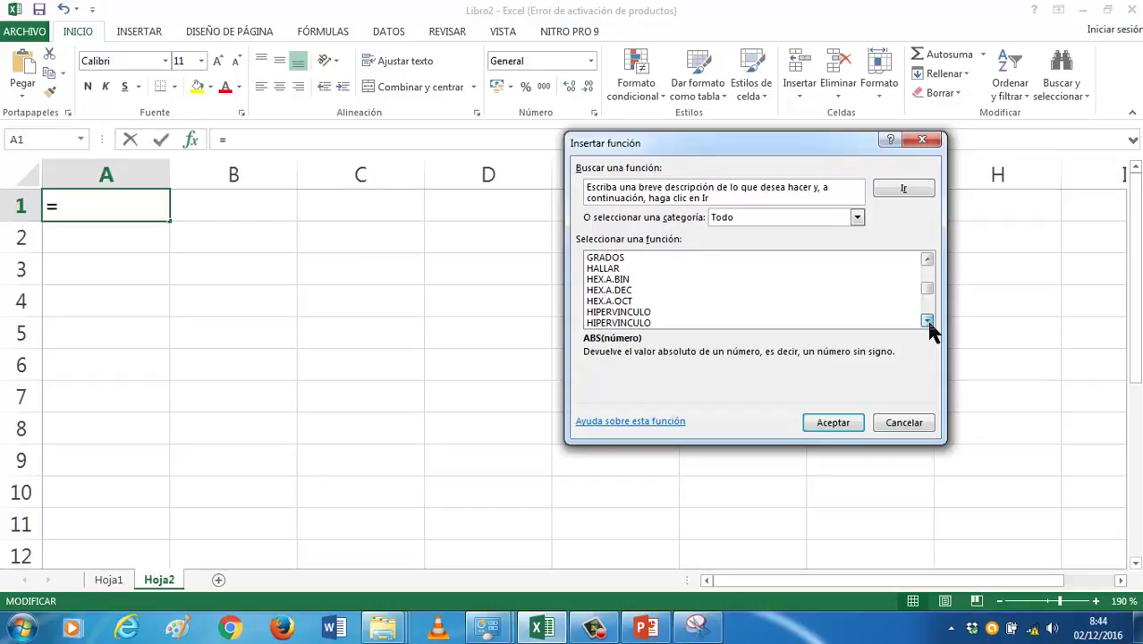
pyautogui.doubleClick(927, 320)
pyautogui.doubleClick(928, 320)
pyautogui.doubleClick(927, 320)
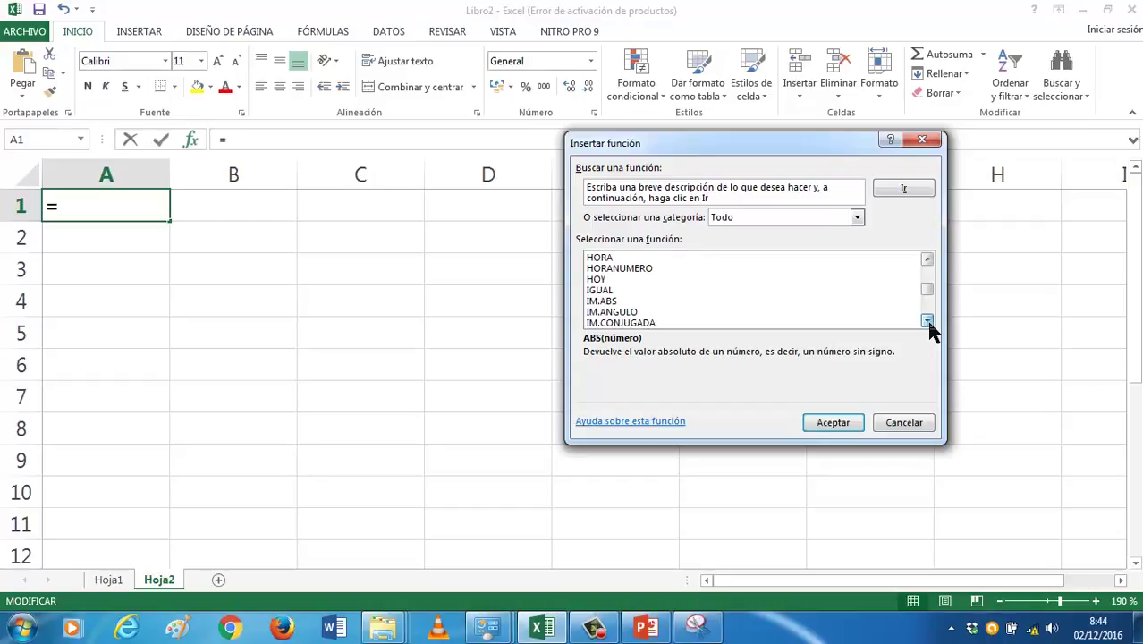
pyautogui.doubleClick(928, 321)
pyautogui.doubleClick(927, 320)
pyautogui.tripleClick(928, 320)
pyautogui.doubleClick(928, 321)
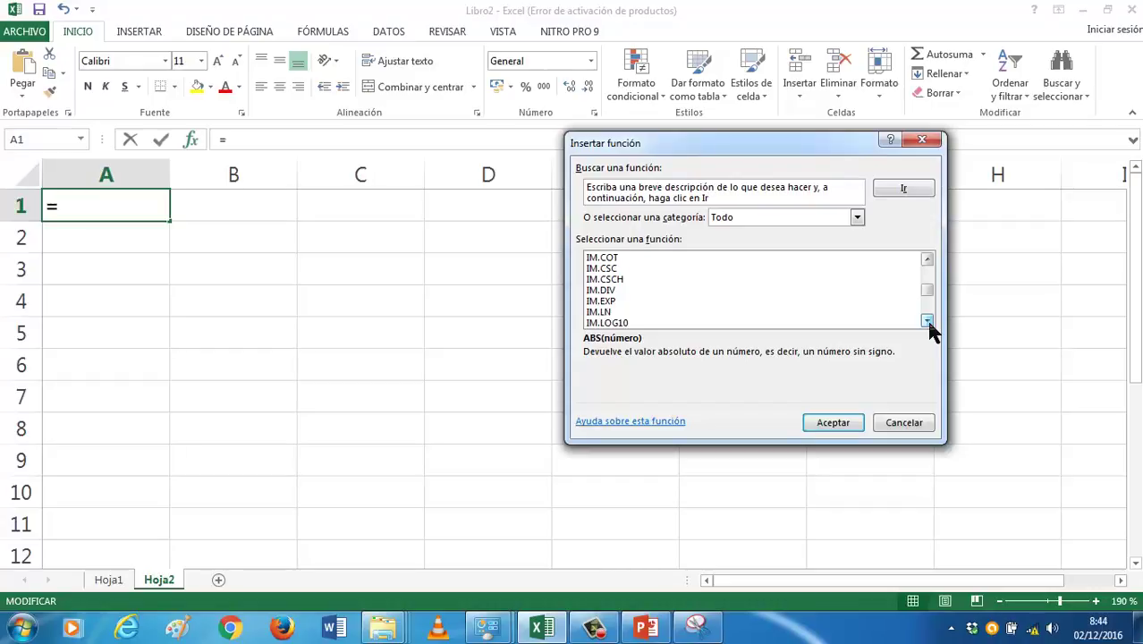
pyautogui.tripleClick(928, 320)
pyautogui.tripleClick(928, 320)
pyautogui.click(928, 320)
pyautogui.doubleClick(928, 321)
pyautogui.doubleClick(928, 321)
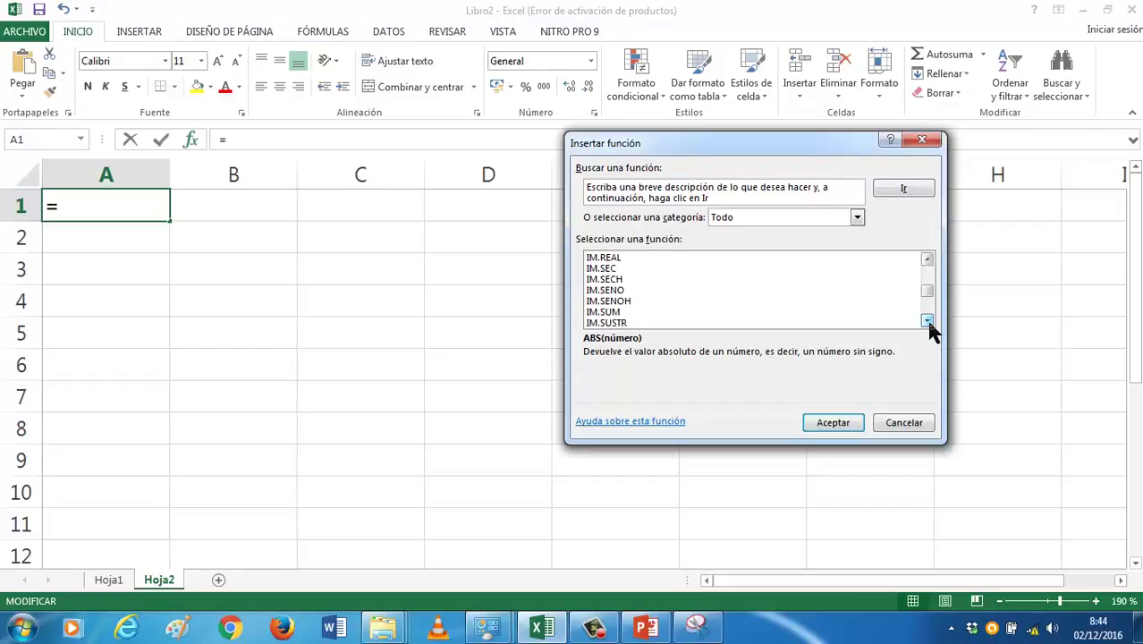
pyautogui.doubleClick(928, 321)
pyautogui.tripleClick(927, 320)
pyautogui.doubleClick(928, 320)
pyautogui.doubleClick(928, 320)
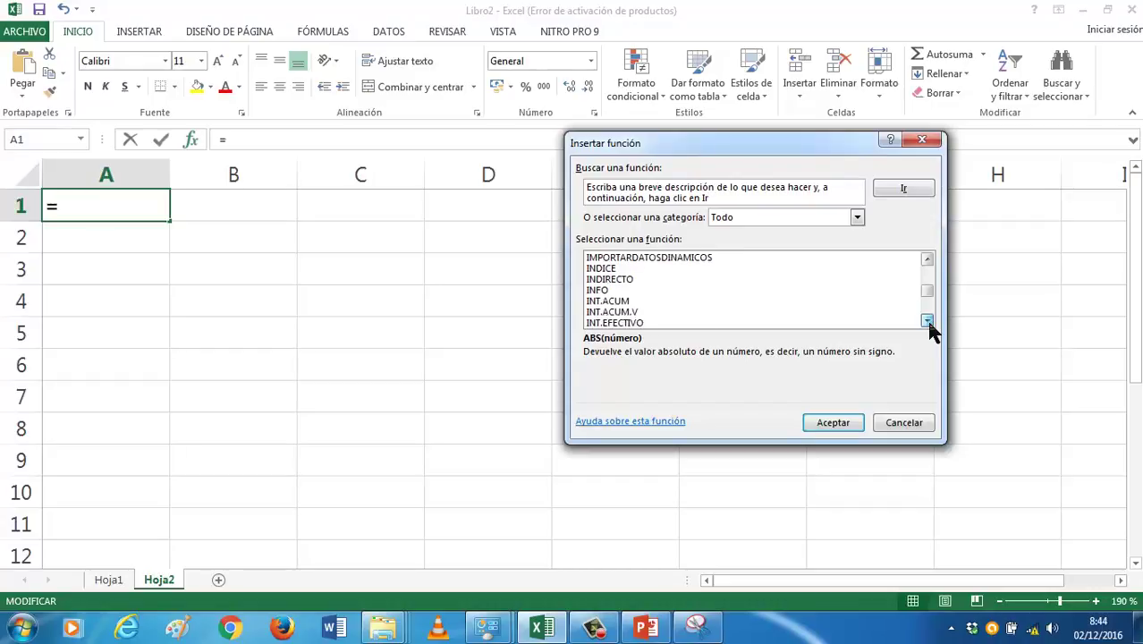
pyautogui.tripleClick(928, 320)
pyautogui.tripleClick(928, 320)
pyautogui.click(928, 320)
pyautogui.tripleClick(928, 321)
pyautogui.tripleClick(928, 320)
pyautogui.click(928, 320)
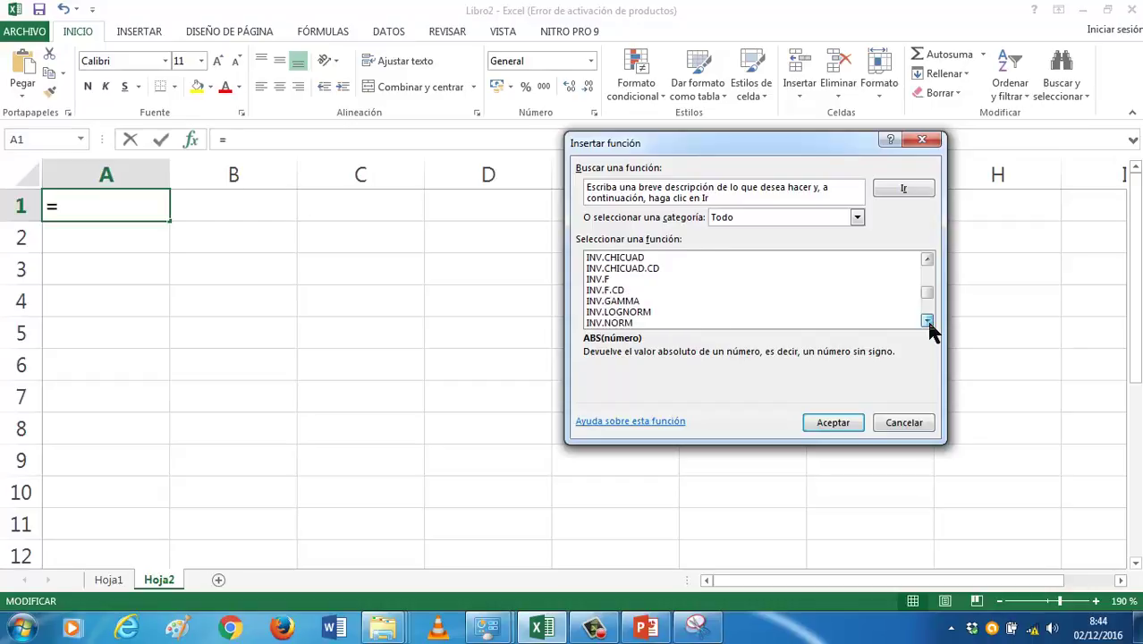
pyautogui.click(928, 320)
pyautogui.tripleClick(928, 320)
pyautogui.tripleClick(927, 321)
pyautogui.tripleClick(927, 320)
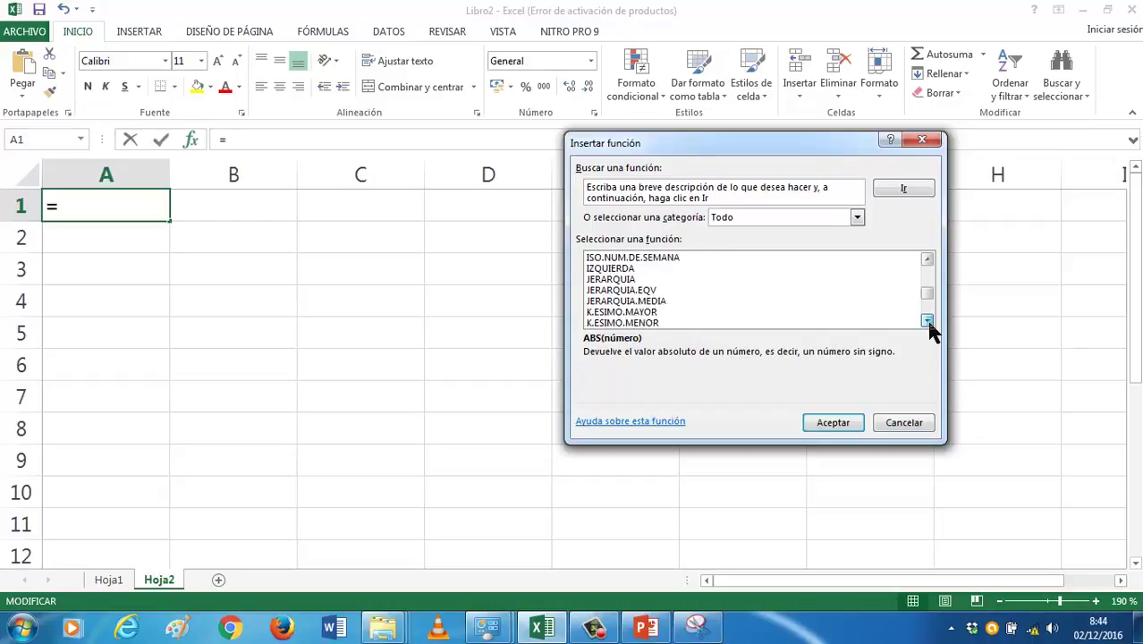
pyautogui.tripleClick(928, 320)
pyautogui.doubleClick(927, 320)
pyautogui.doubleClick(928, 321)
pyautogui.doubleClick(928, 320)
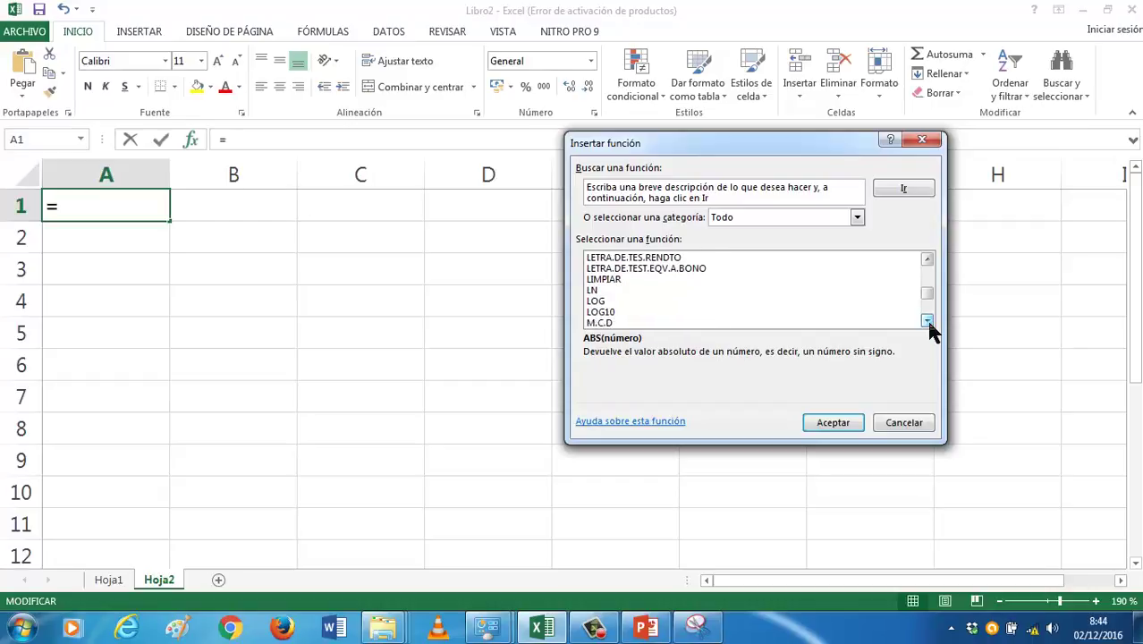
# Step: Scroll the Todo function list in Insertar función down to the R entries until RAIZ and RAIZ2PI show
pyautogui.click(928, 320)
pyautogui.tripleClick(928, 320)
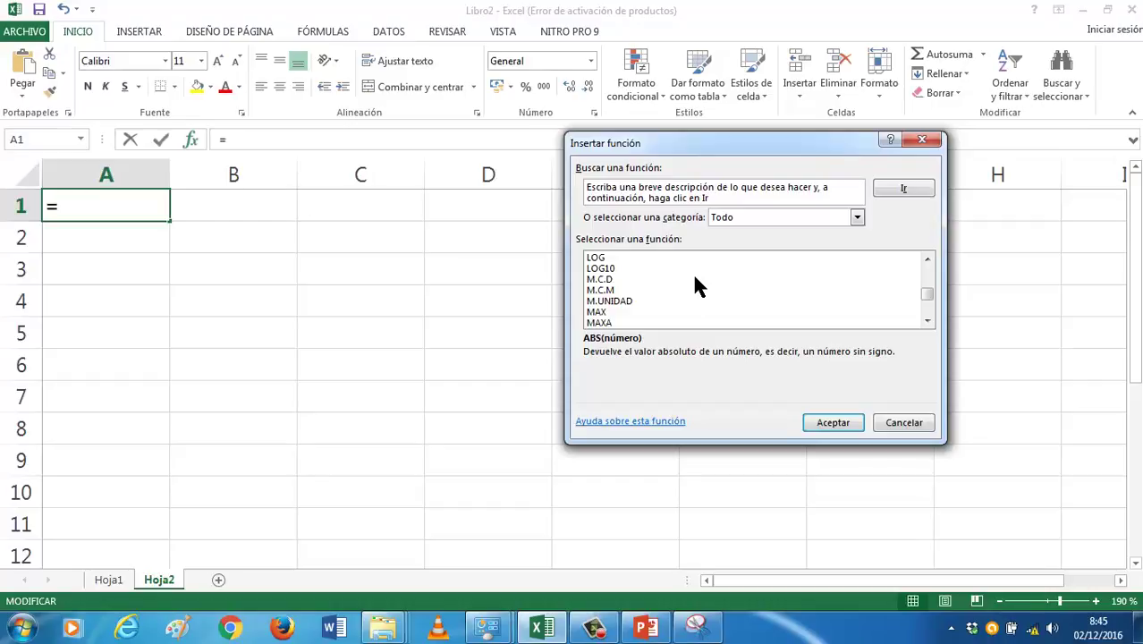
pyautogui.click(930, 325)
pyautogui.click(930, 326)
pyautogui.click(930, 325)
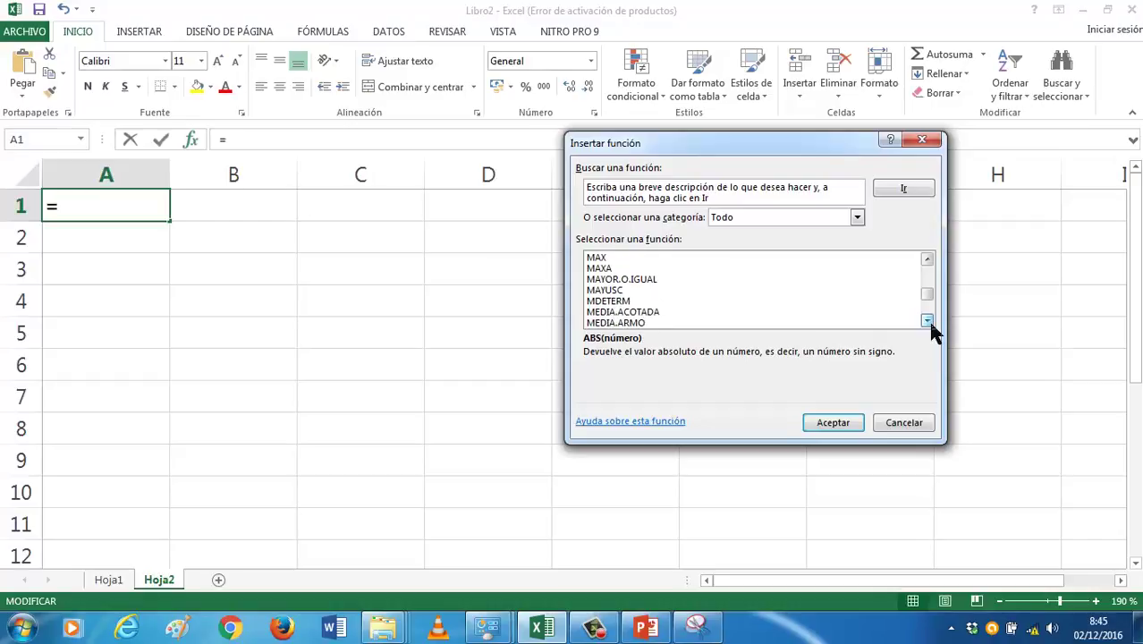
pyautogui.click(931, 326)
pyautogui.click(929, 322)
pyautogui.click(929, 322)
pyautogui.click(929, 322)
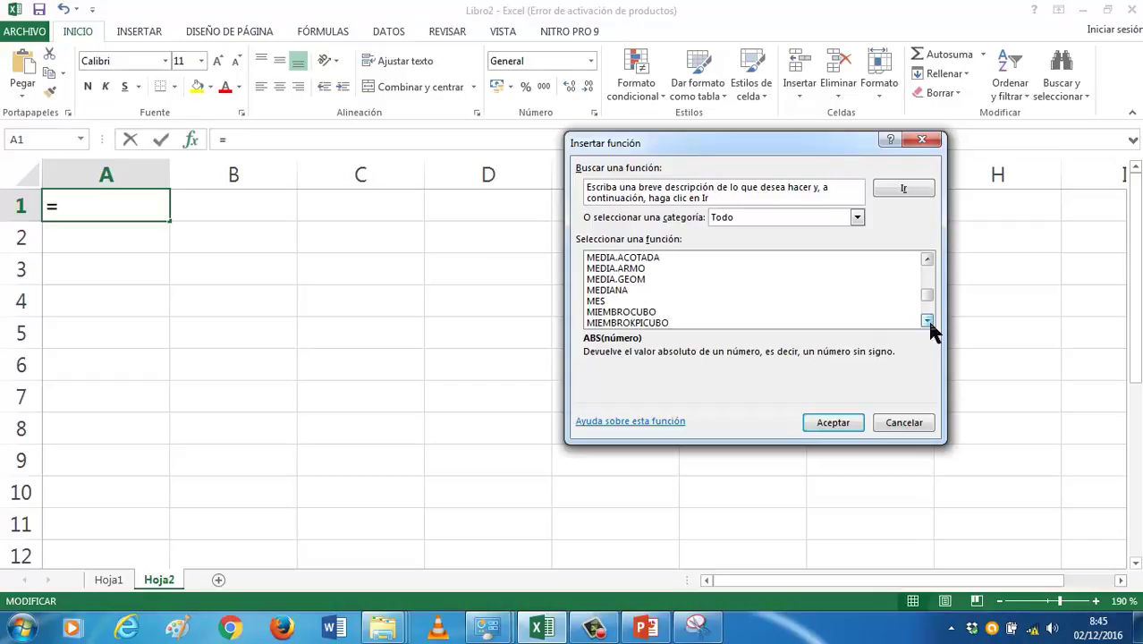
pyautogui.click(927, 320)
pyautogui.click(927, 321)
pyautogui.click(927, 320)
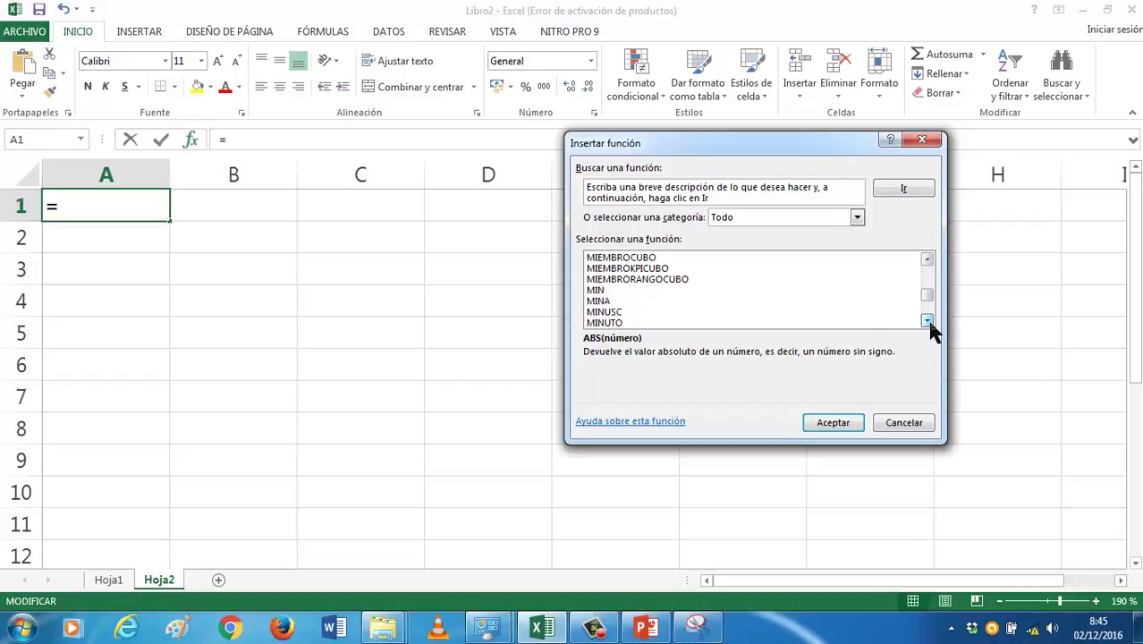
pyautogui.click(927, 320)
pyautogui.click(927, 320)
pyautogui.doubleClick(927, 321)
pyautogui.doubleClick(928, 321)
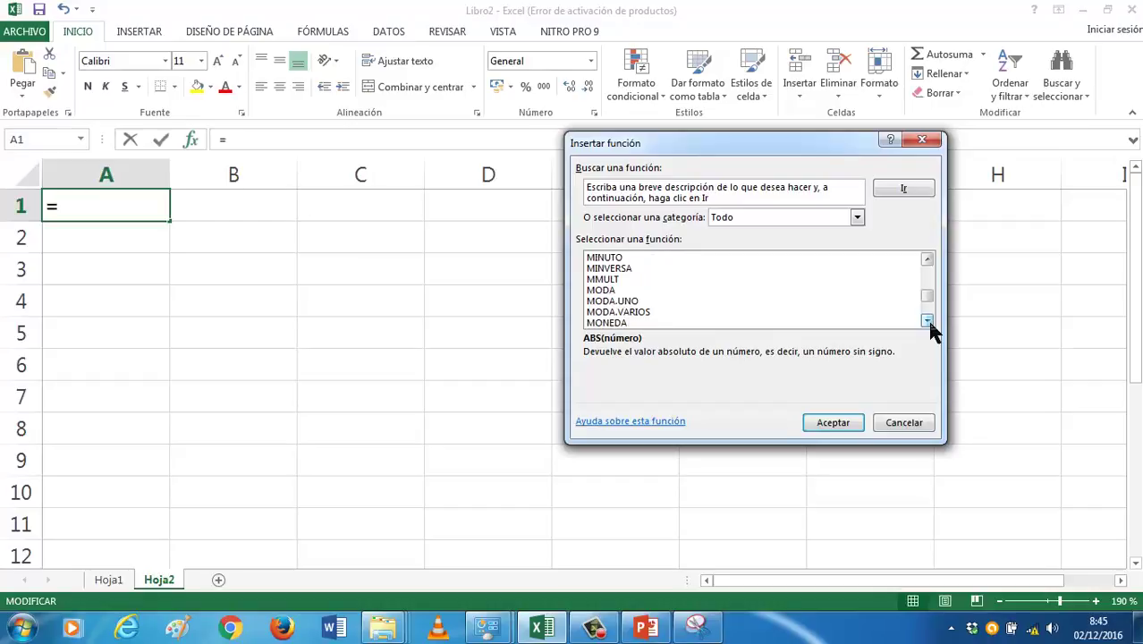
pyautogui.doubleClick(927, 321)
pyautogui.doubleClick(928, 321)
pyautogui.doubleClick(928, 321)
pyautogui.doubleClick(927, 321)
pyautogui.click(928, 322)
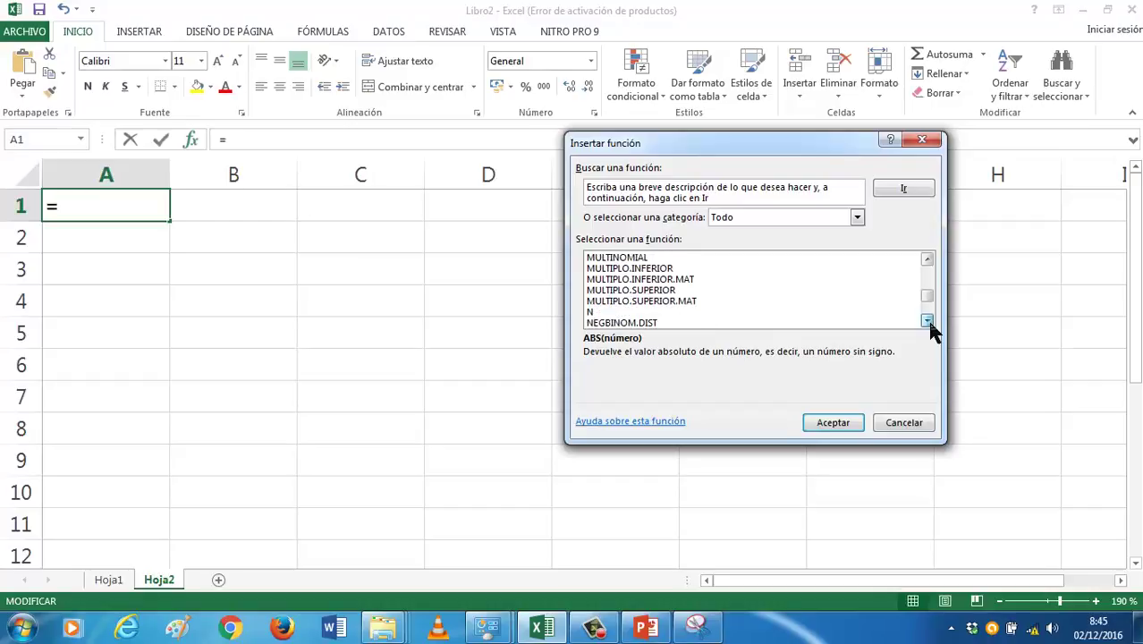
pyautogui.doubleClick(928, 321)
pyautogui.doubleClick(927, 321)
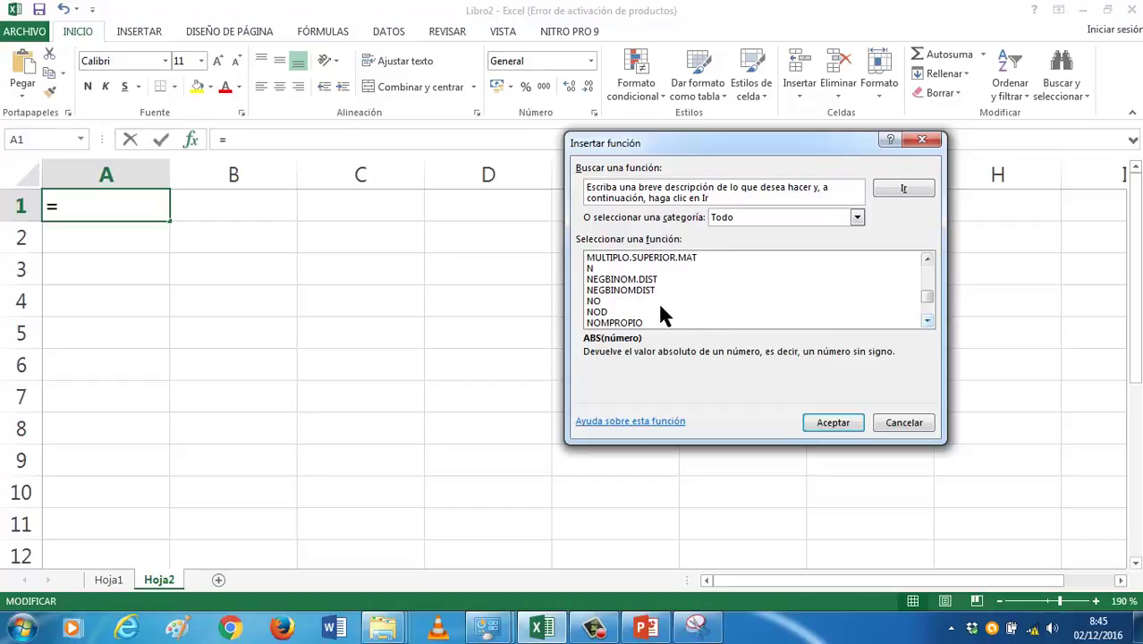
pyautogui.doubleClick(927, 321)
pyautogui.doubleClick(928, 321)
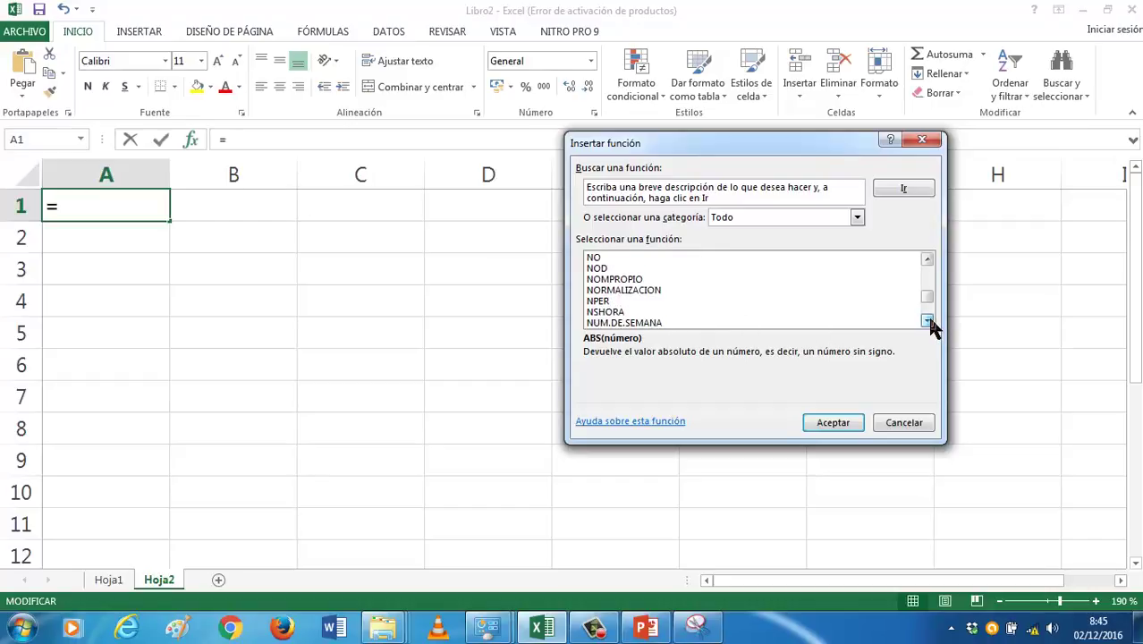
pyautogui.doubleClick(928, 322)
pyautogui.doubleClick(927, 322)
pyautogui.doubleClick(928, 321)
pyautogui.doubleClick(928, 322)
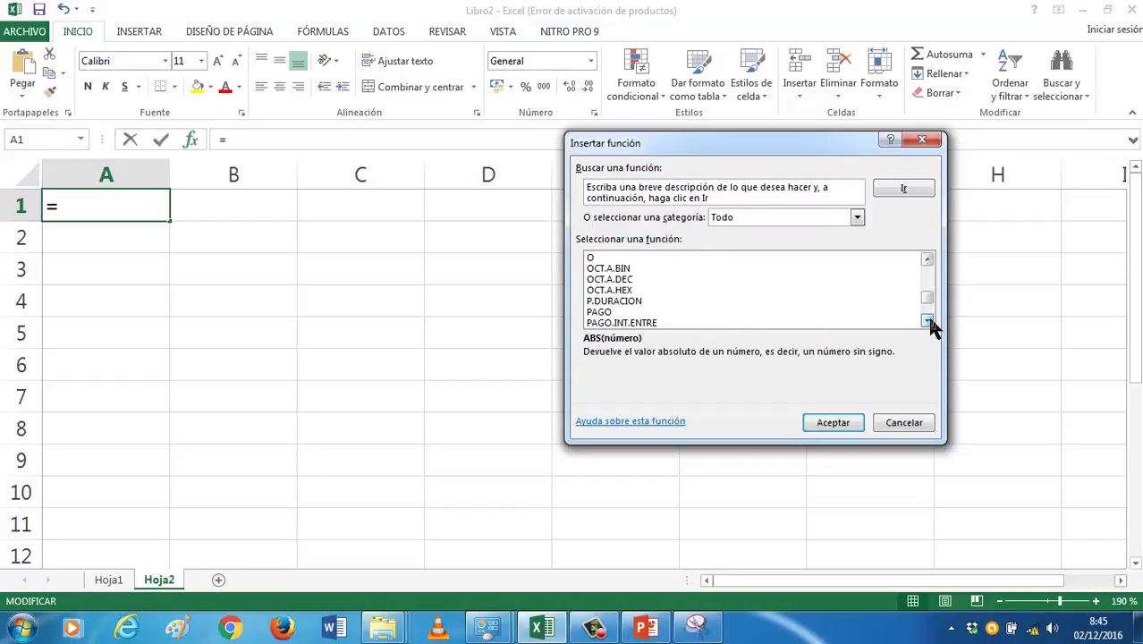
pyautogui.doubleClick(928, 321)
pyautogui.doubleClick(928, 321)
pyautogui.doubleClick(928, 321)
pyautogui.doubleClick(928, 321)
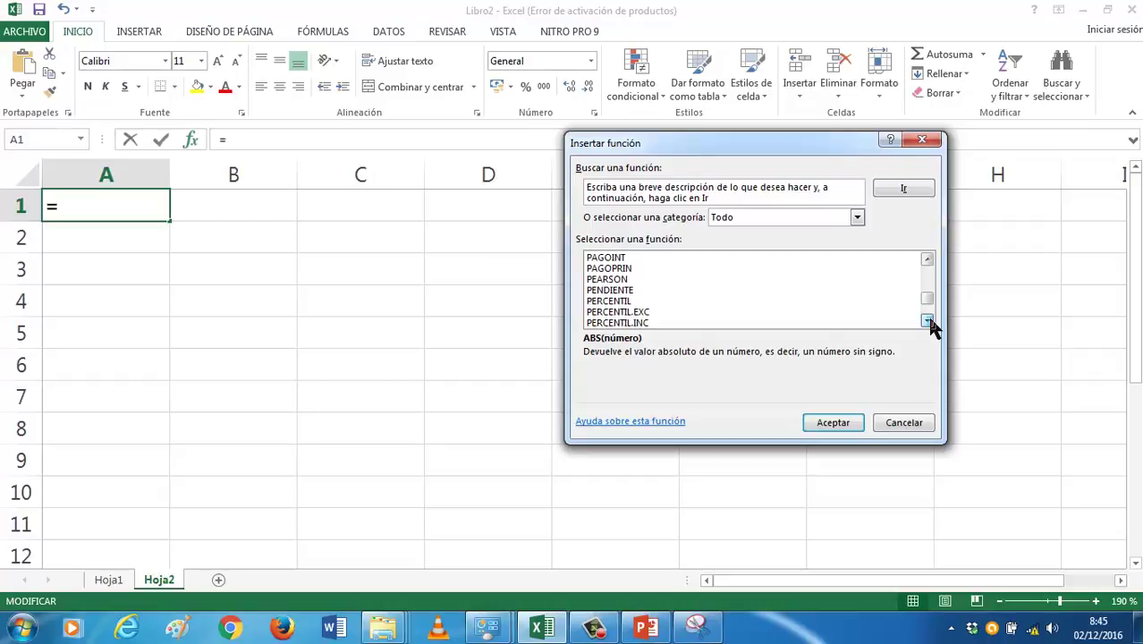
pyautogui.doubleClick(928, 321)
pyautogui.doubleClick(927, 321)
pyautogui.doubleClick(928, 321)
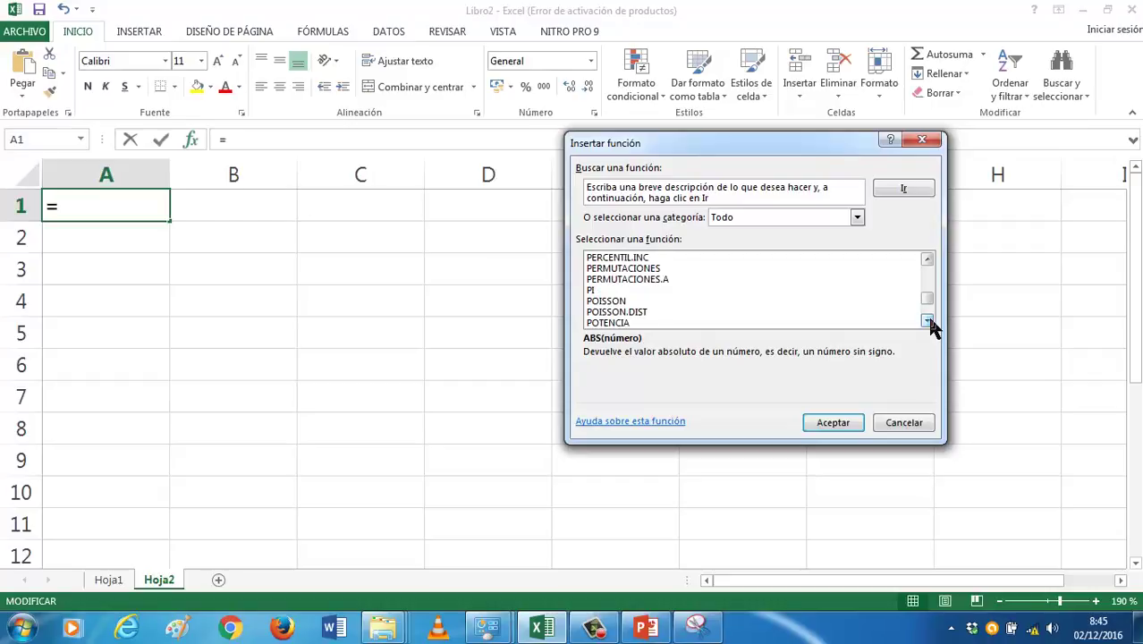
pyautogui.doubleClick(928, 321)
pyautogui.click(928, 321)
pyautogui.click(928, 321)
pyautogui.doubleClick(928, 321)
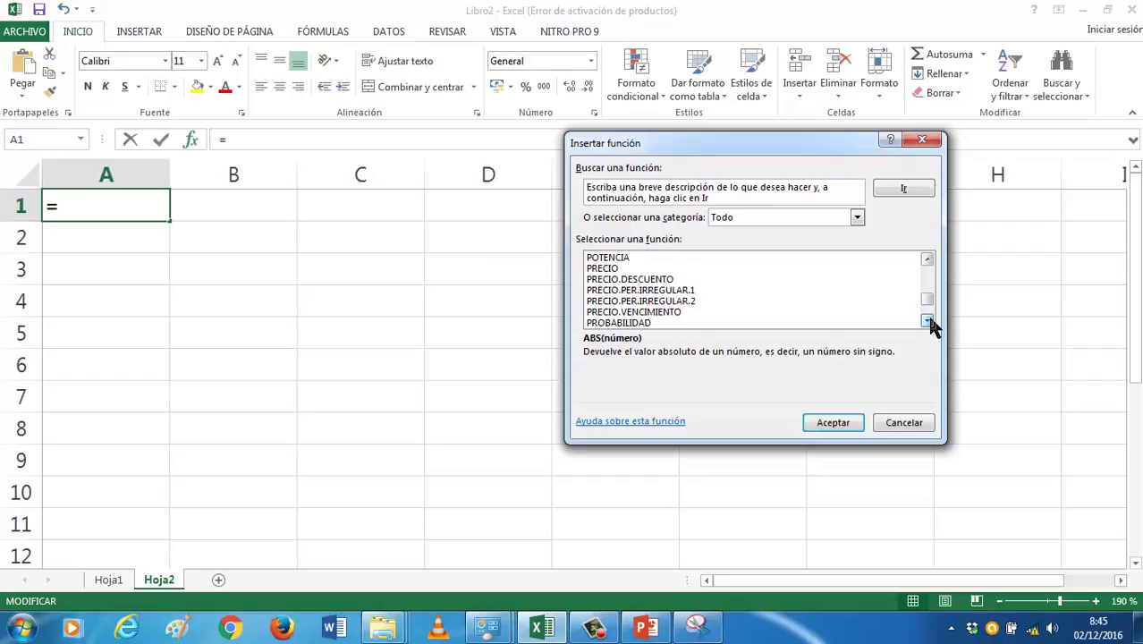
pyautogui.doubleClick(928, 321)
pyautogui.doubleClick(927, 321)
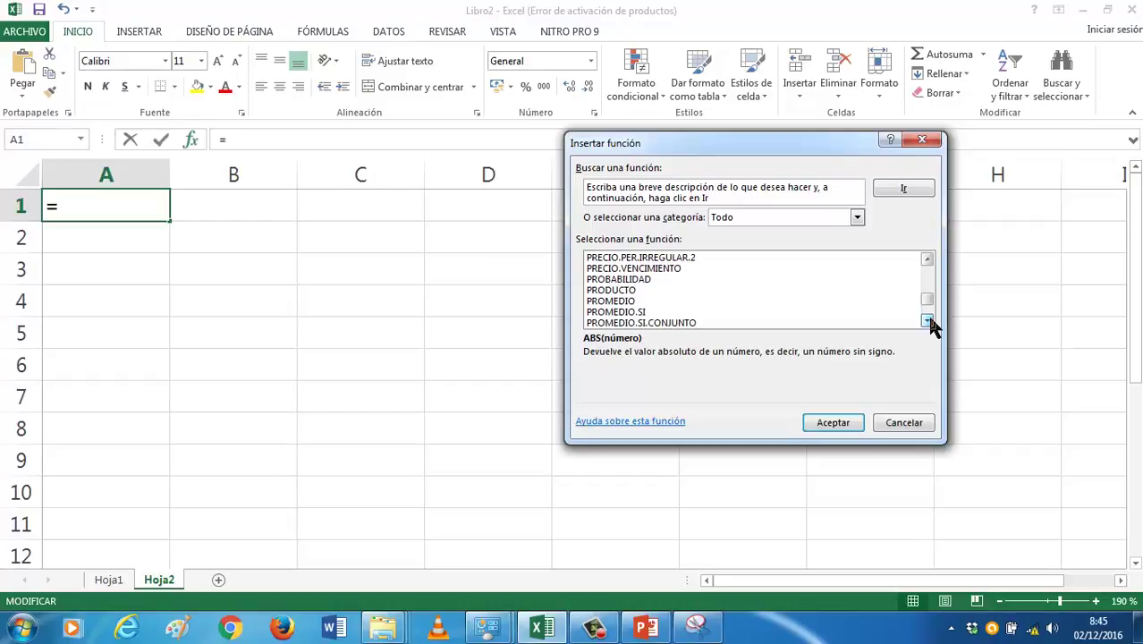
pyautogui.doubleClick(927, 322)
pyautogui.click(927, 321)
pyautogui.doubleClick(928, 322)
pyautogui.click(928, 322)
pyautogui.doubleClick(928, 321)
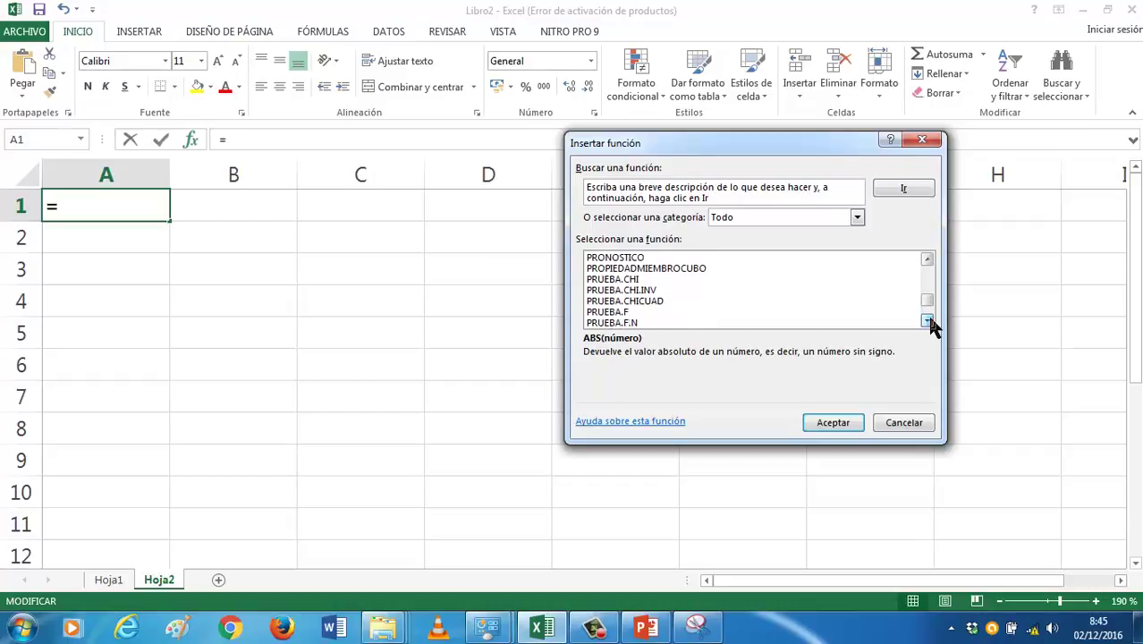
pyautogui.doubleClick(927, 321)
pyautogui.doubleClick(928, 321)
pyautogui.doubleClick(928, 321)
pyautogui.click(928, 322)
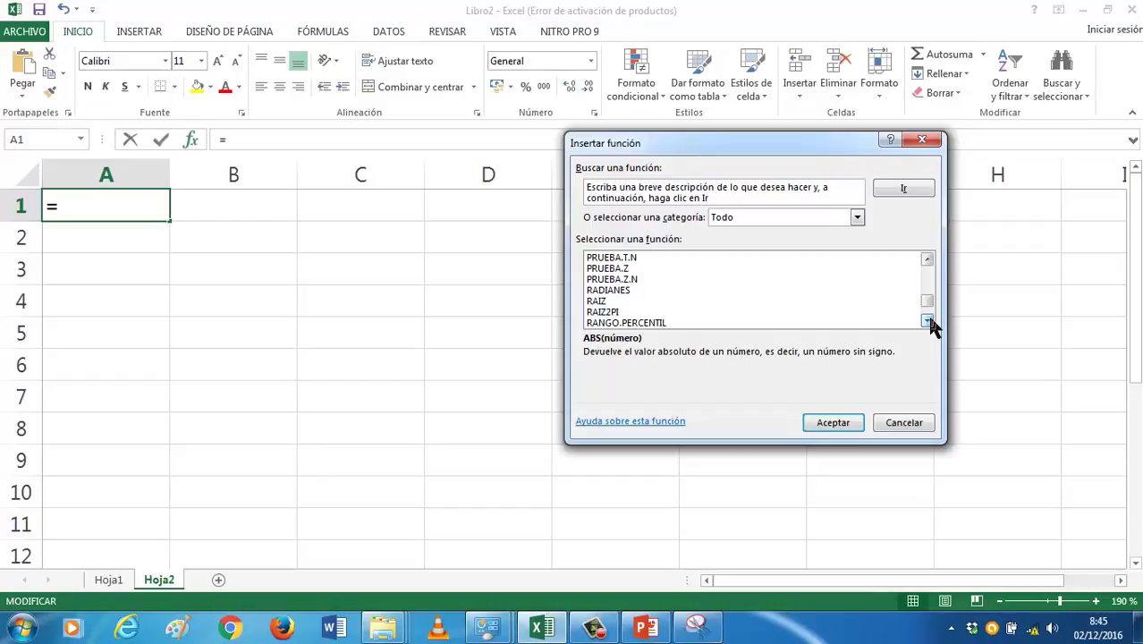
pyautogui.click(928, 321)
pyautogui.click(928, 321)
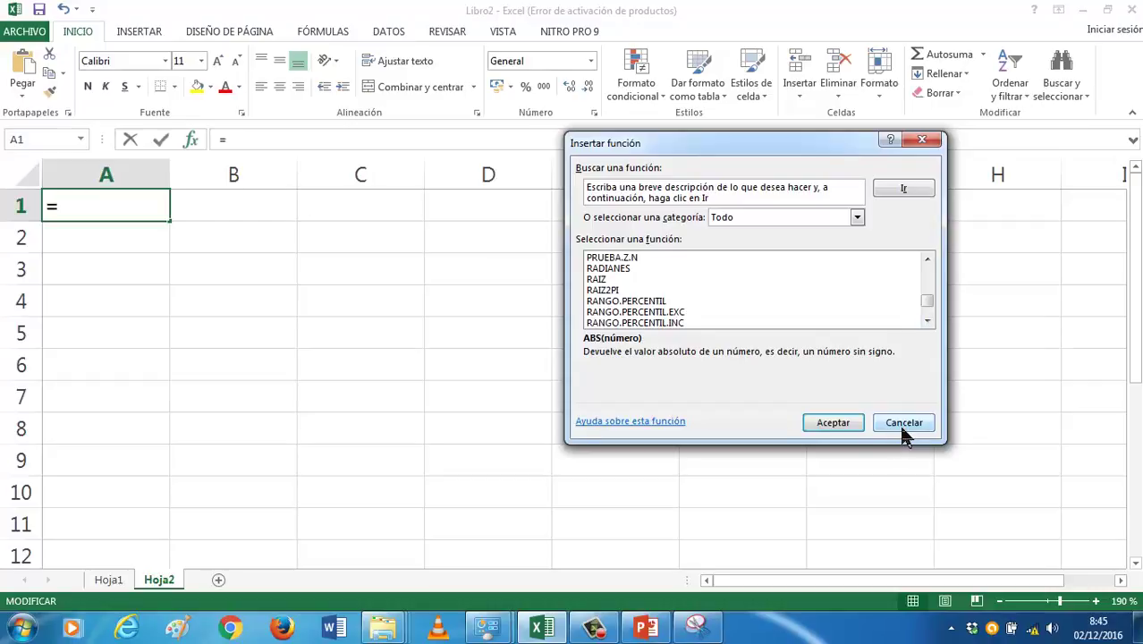
# Step: Snip Excel's Insertar función dialog with RAIZ and RAIZ2PI visible in its list
pyautogui.click(697, 626)
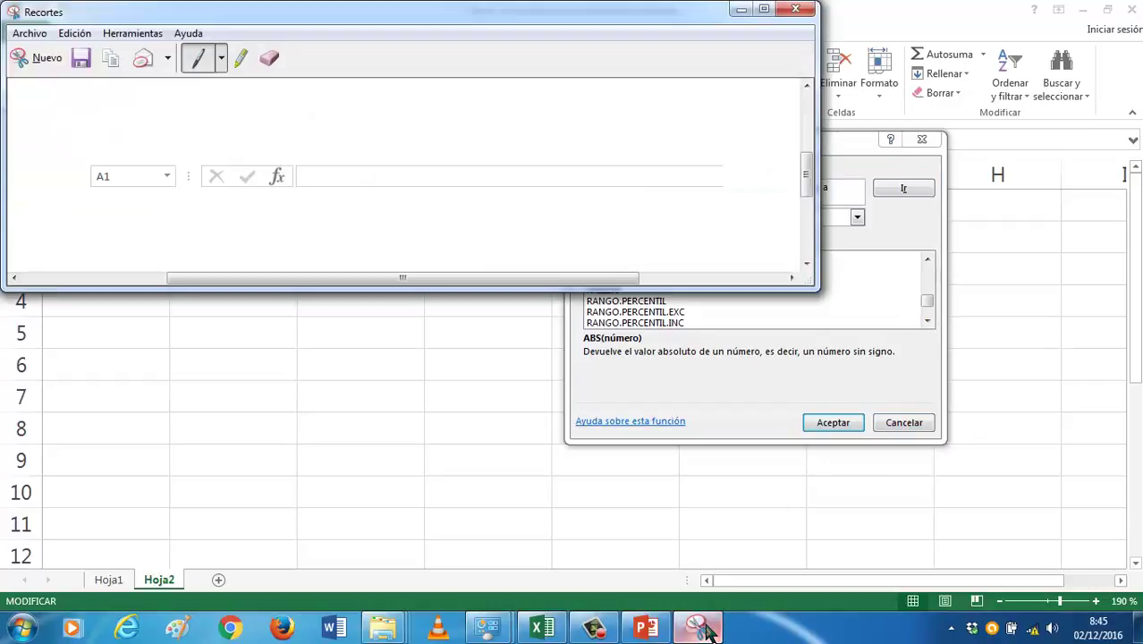
pyautogui.click(36, 59)
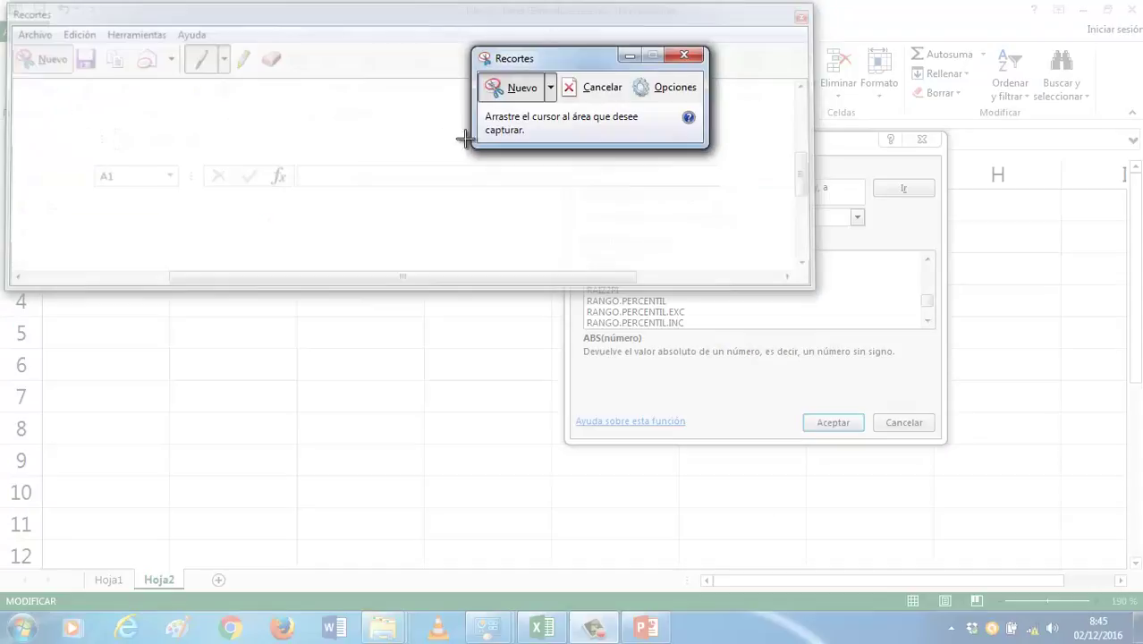
pyautogui.moveTo(617, 169); pyautogui.dragTo(695, 272)
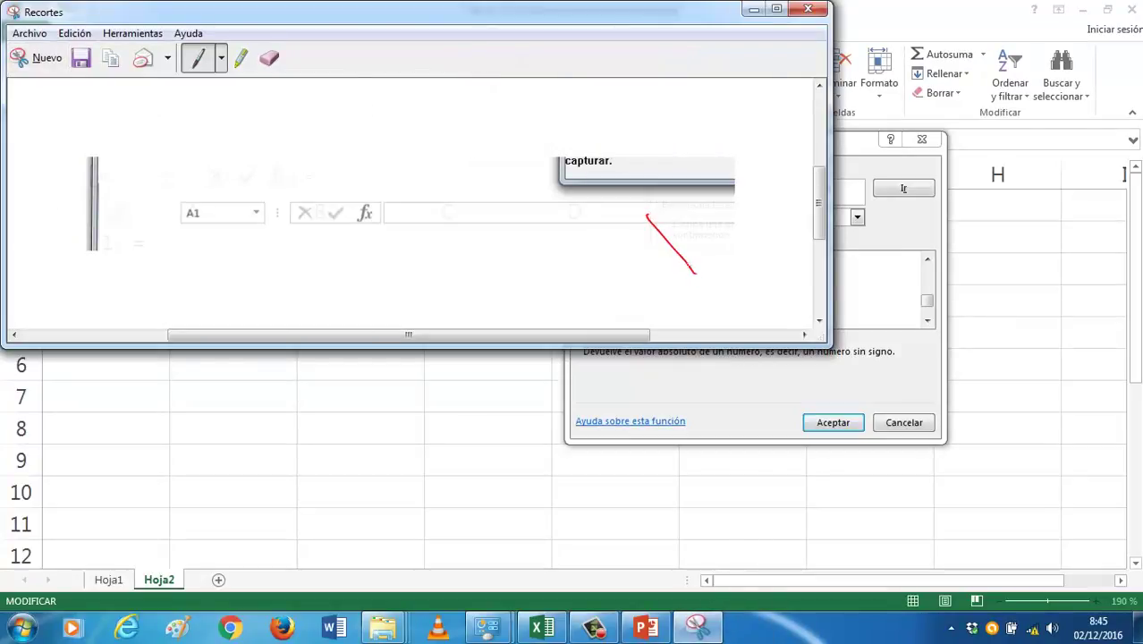
pyautogui.click(40, 57)
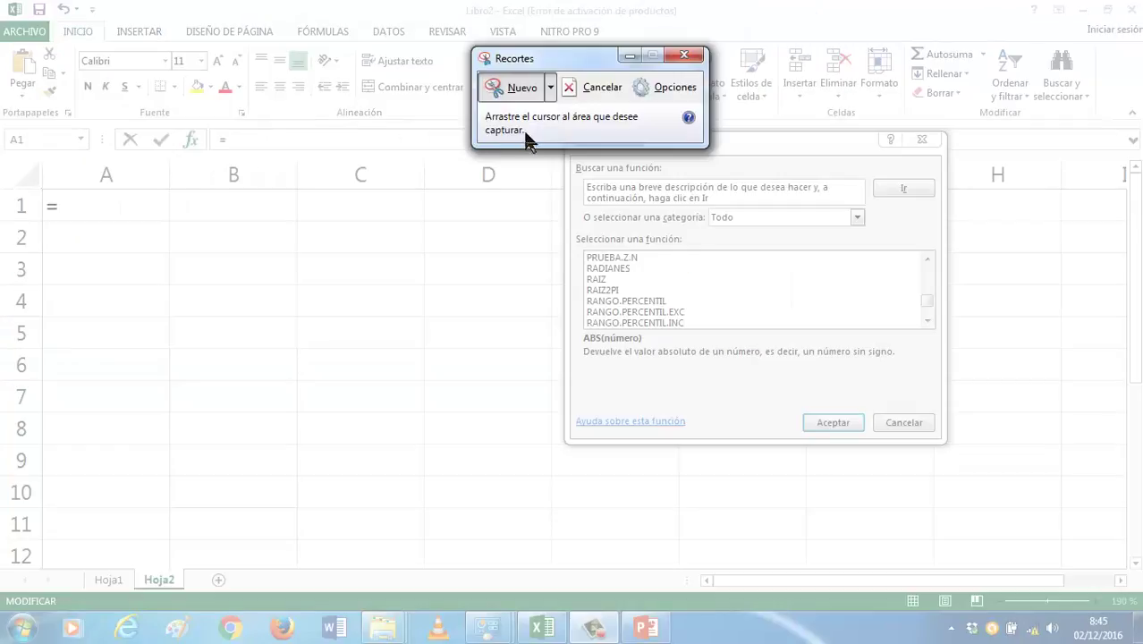
pyautogui.moveTo(540, 71); pyautogui.dragTo(357, 71)
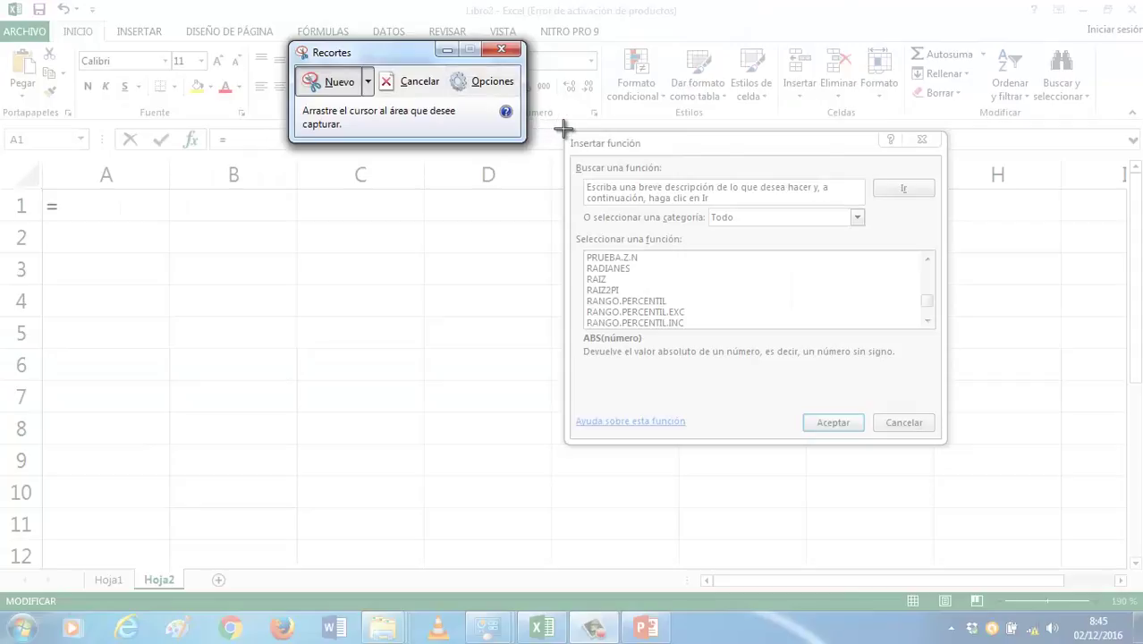
pyautogui.moveTo(565, 131)
pyautogui.mouseDown()
pyautogui.moveTo(713, 322)
pyautogui.moveTo(945, 440)
pyautogui.mouseUp()
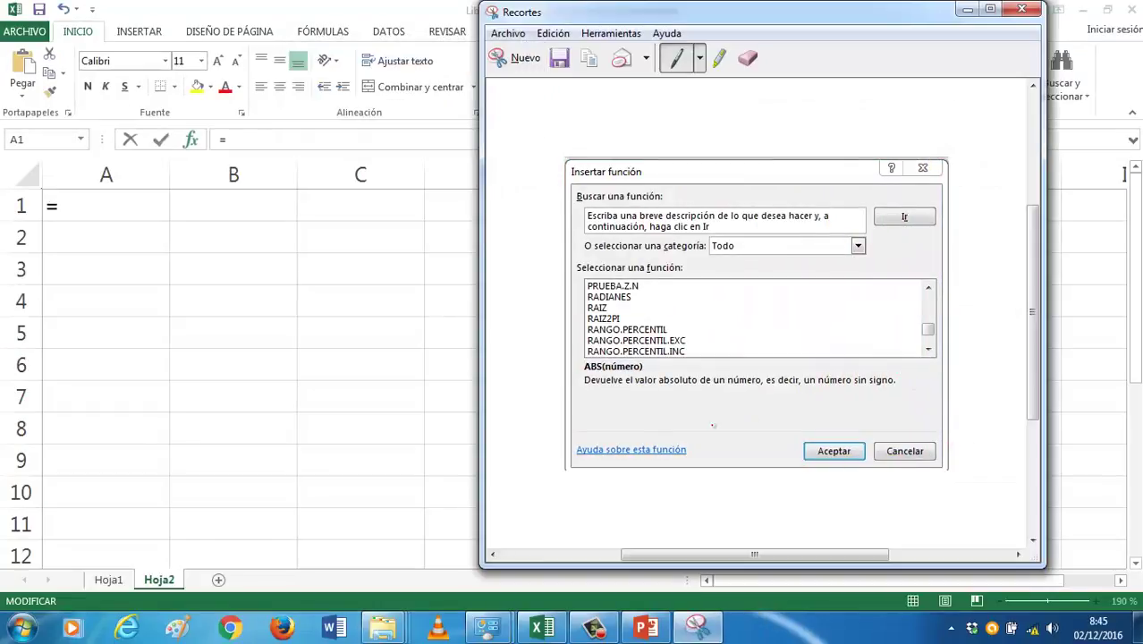
# Step: Replace slide 7's body with 'Se muestra una ventana con todas las funciones para que elijas. Selecciona la función'
pyautogui.click(646, 626)
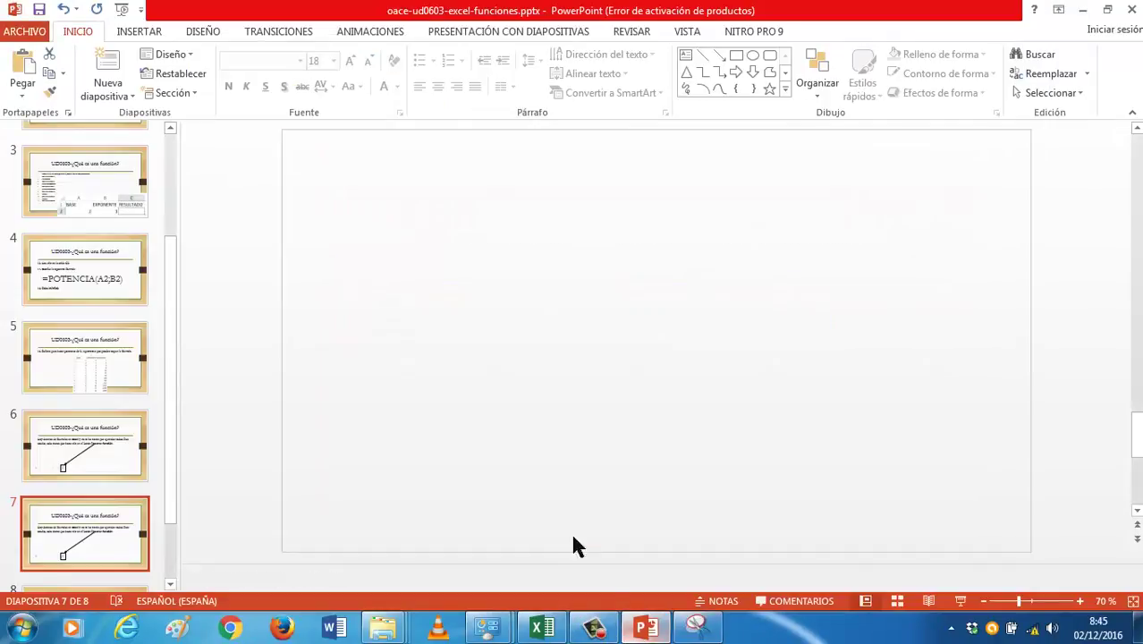
pyautogui.click(526, 331)
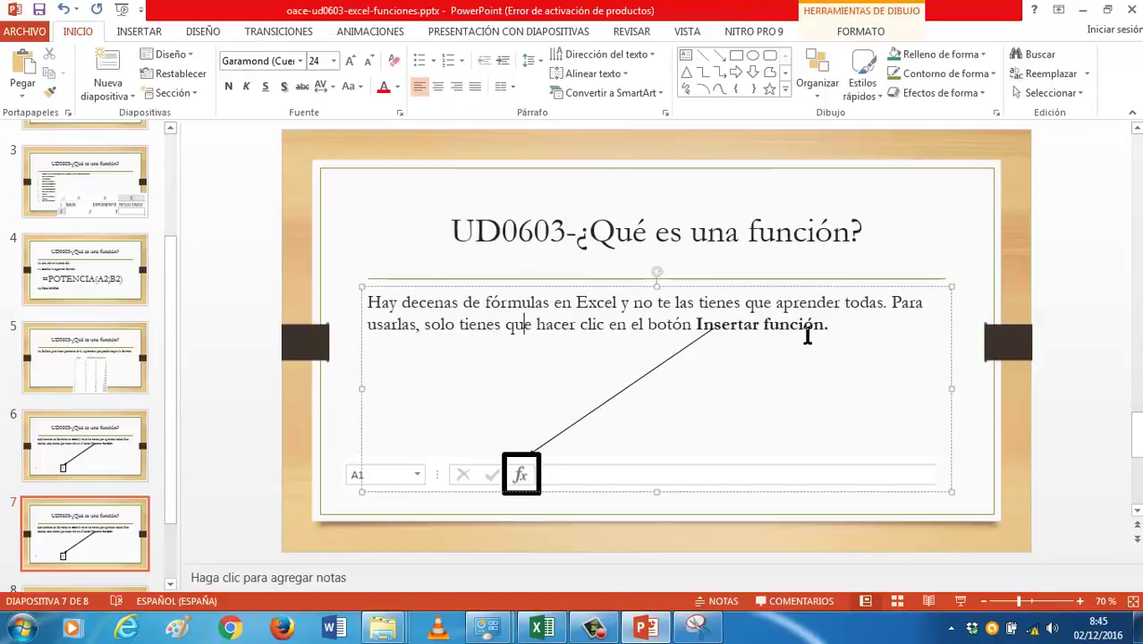
pyautogui.click(832, 326)
pyautogui.tripleClick(400, 296)
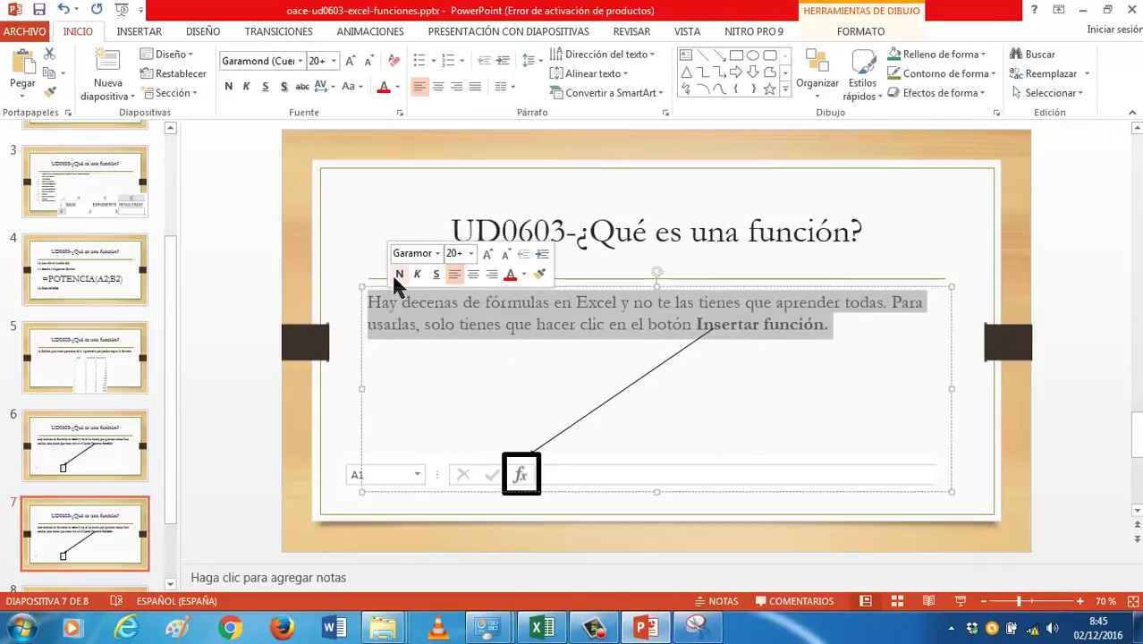
pyautogui.write('sEM')
pyautogui.write('S')
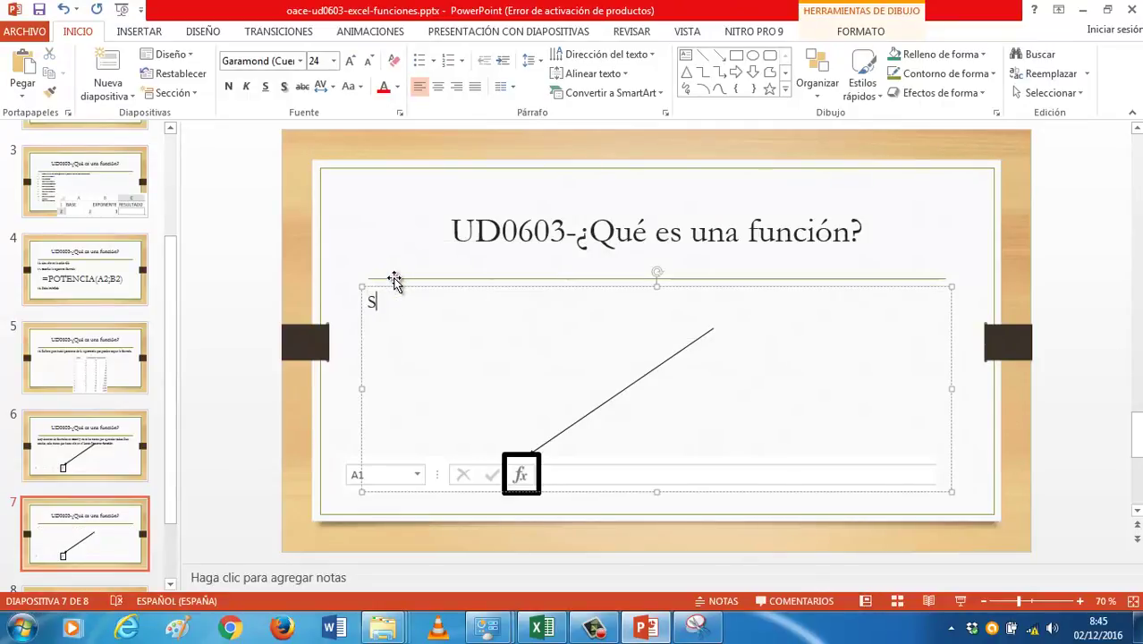
pyautogui.write('e muestr')
pyautogui.write('ra una')
pyautogui.write(' ventqana co')
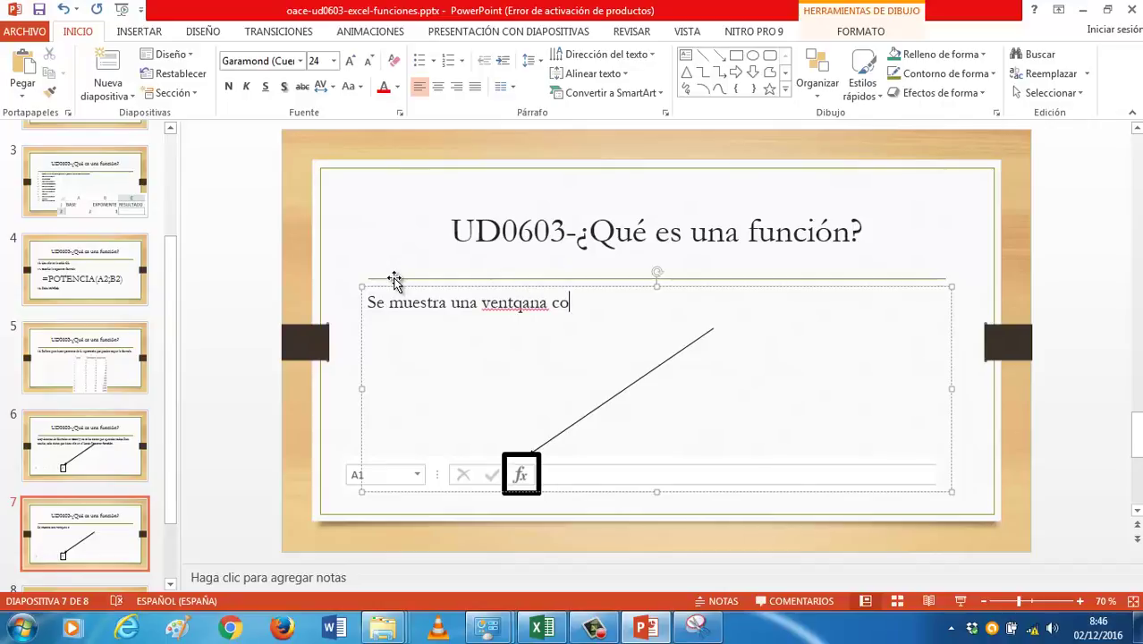
pyautogui.press('BackSpace')
pyautogui.press('BackSpace')
pyautogui.press('BackSpace')
pyautogui.write('ana')
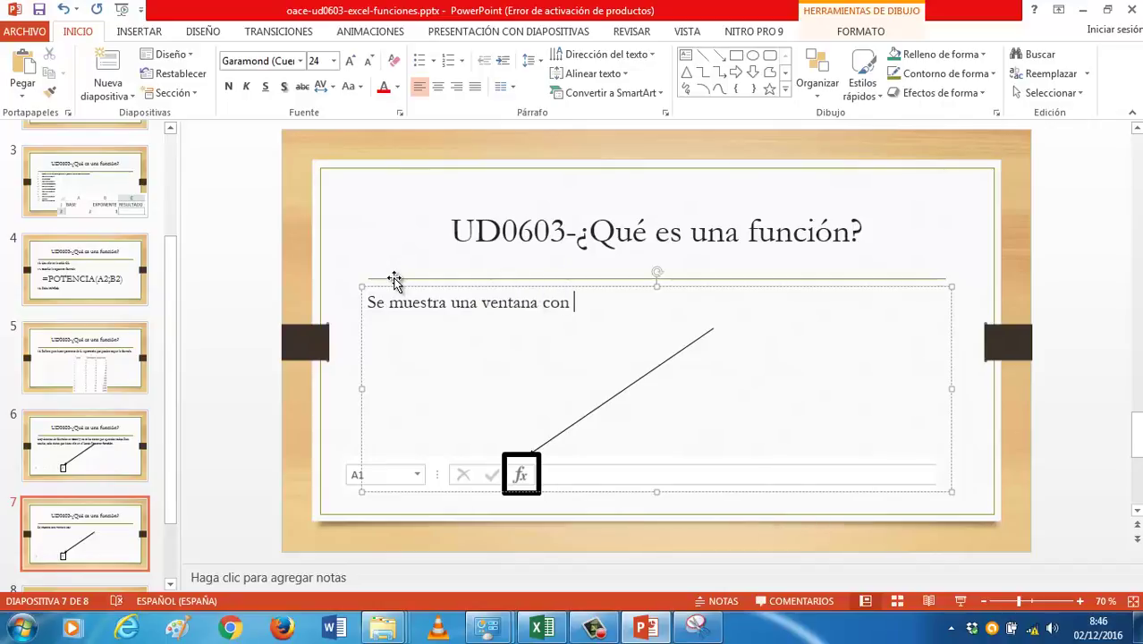
pyautogui.write('todo')
pyautogui.write('as las')
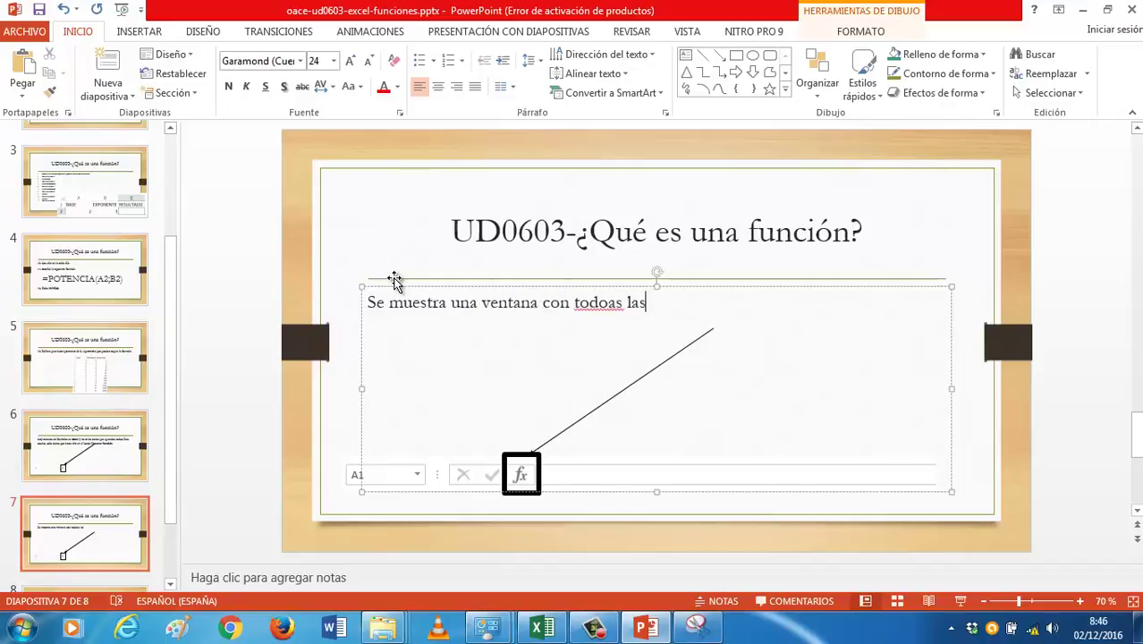
pyautogui.press('BackSpace')
pyautogui.press('BackSpace')
pyautogui.press('BackSpace')
pyautogui.press('BackSpace')
pyautogui.press('BackSpace')
pyautogui.press('BackSpace')
pyautogui.press('BackSpace')
pyautogui.write('as las funciones par aque ')
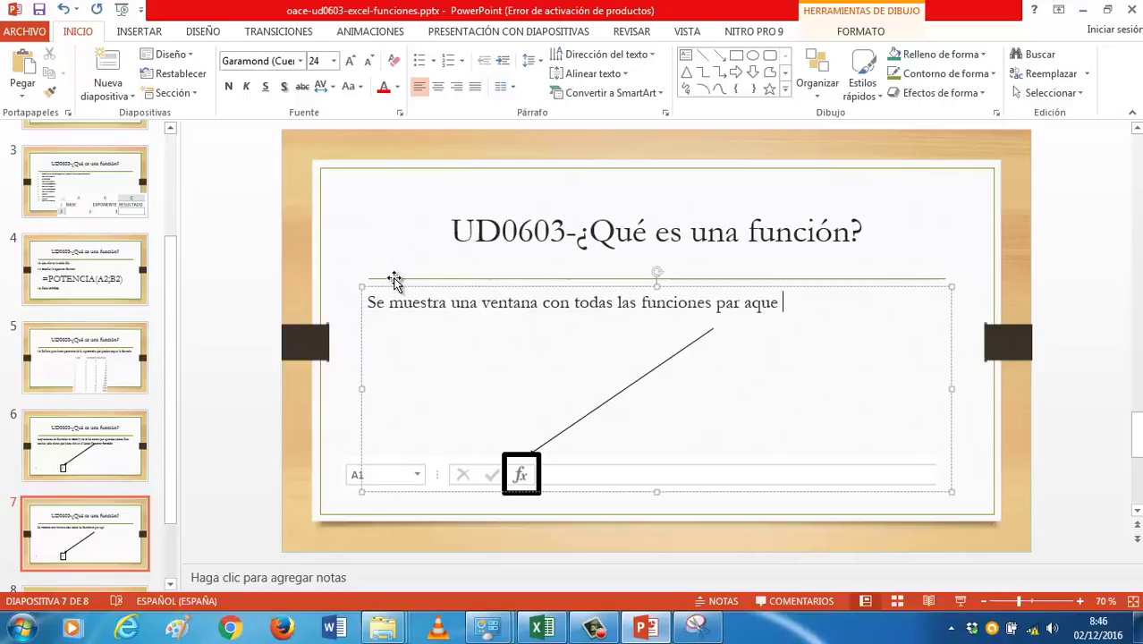
pyautogui.press('BackSpace')
pyautogui.press('BackSpace')
pyautogui.press('BackSpace')
pyautogui.press('BackSpace')
pyautogui.press('BackSpace')
pyautogui.press('BackSpace')
pyautogui.write('a que elija')
pyautogui.write('s. Selec')
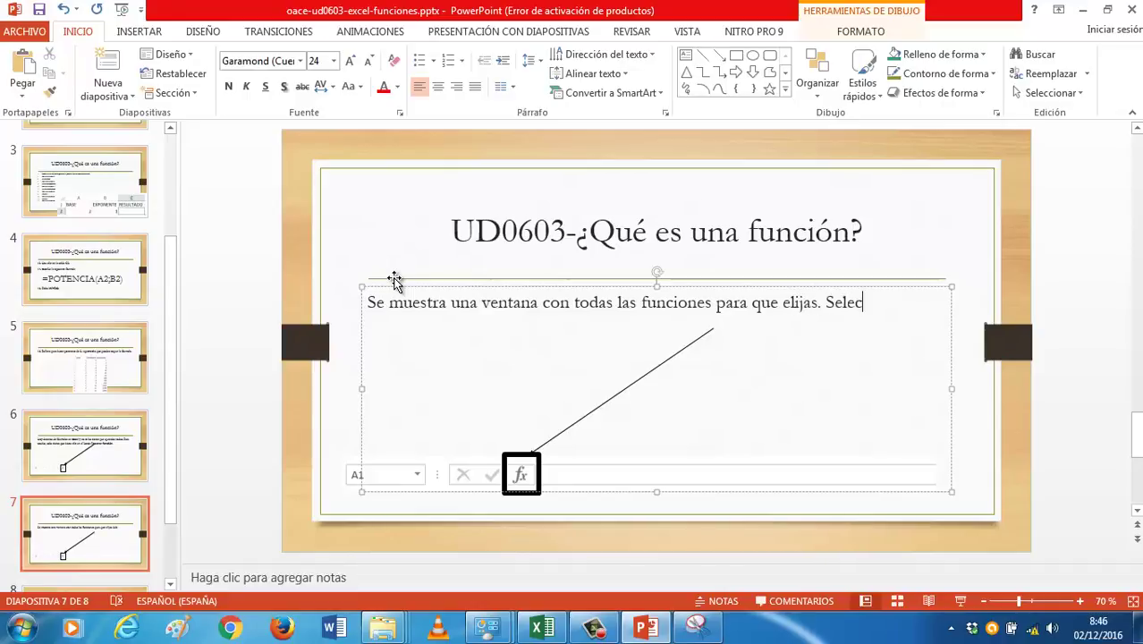
pyautogui.write('ciona la función')
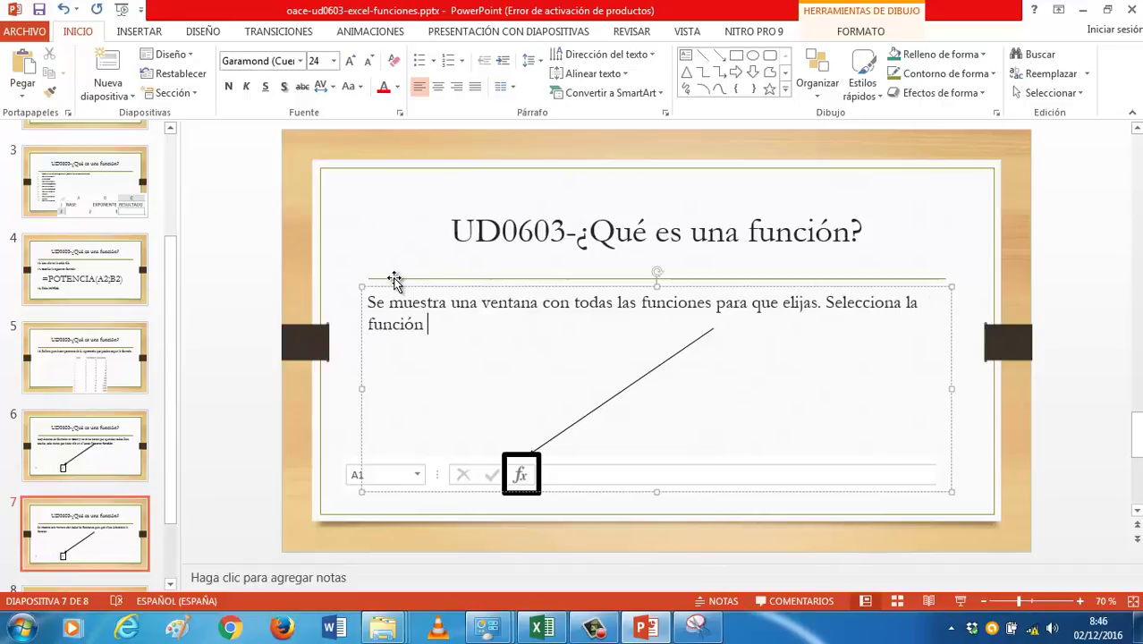
pyautogui.click(81, 443)
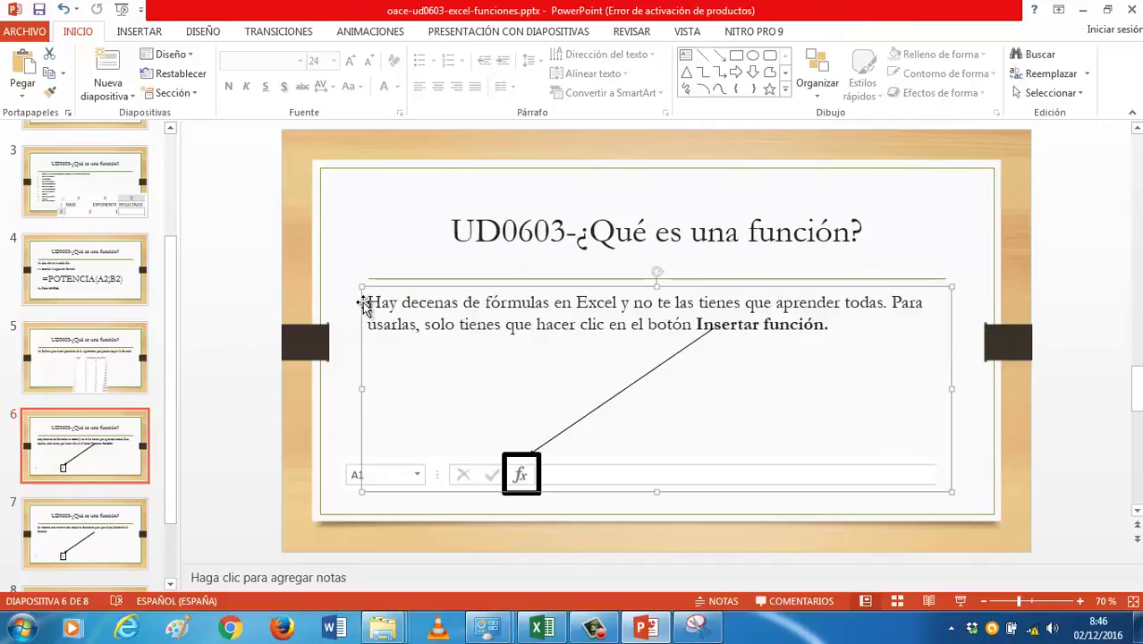
# Step: Insert '1. Crea una nueva hoja de cálculo.' above slide 6's paragraph and number that paragraph '2.'
pyautogui.click(364, 304)
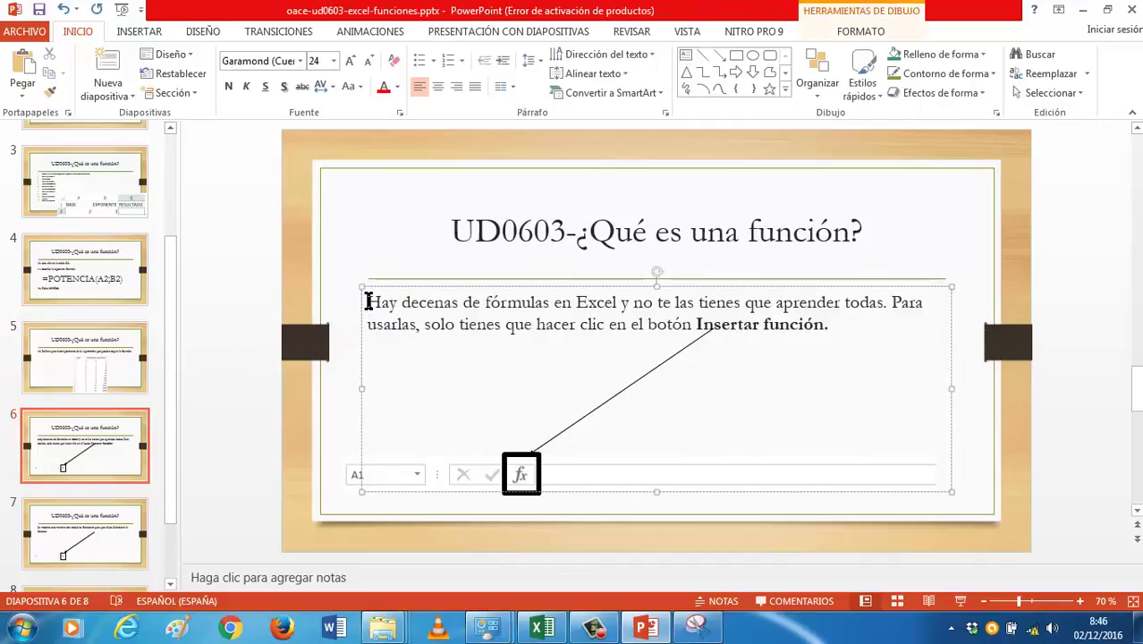
pyautogui.press('Return')
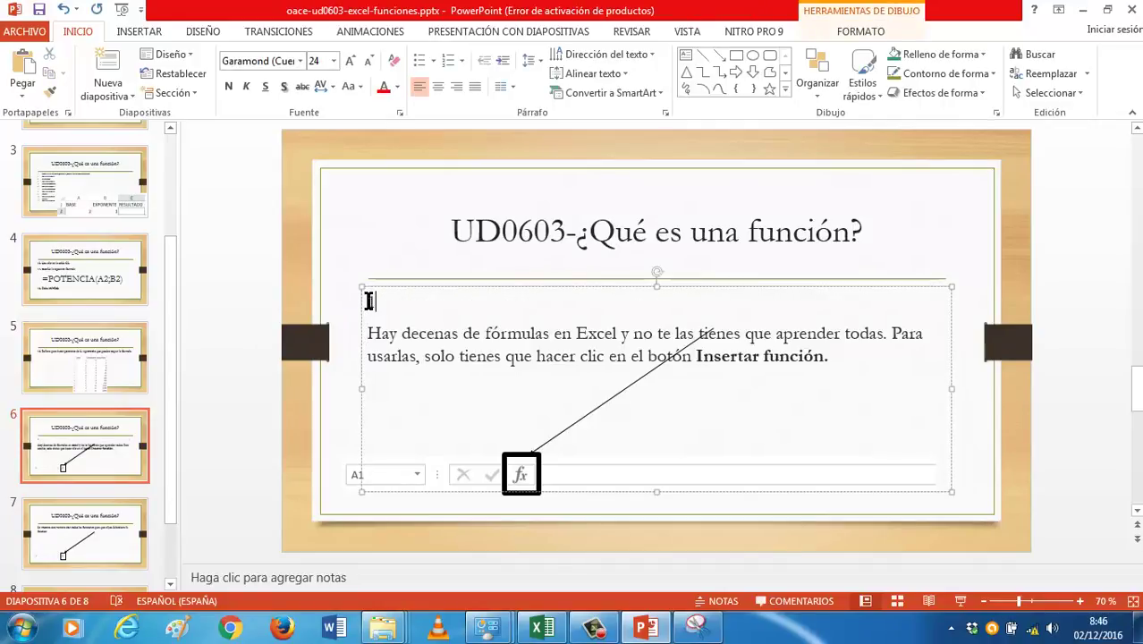
pyautogui.write('. Crea una nue')
pyautogui.write('va hoja de c')
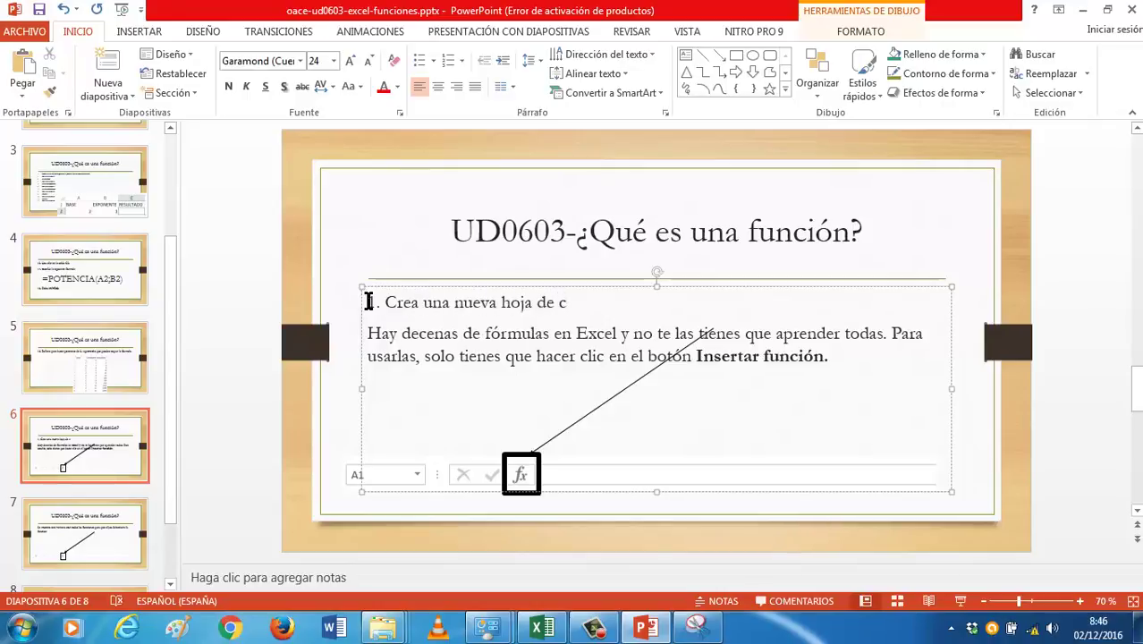
pyautogui.write('álculo. ')
pyautogui.write('2')
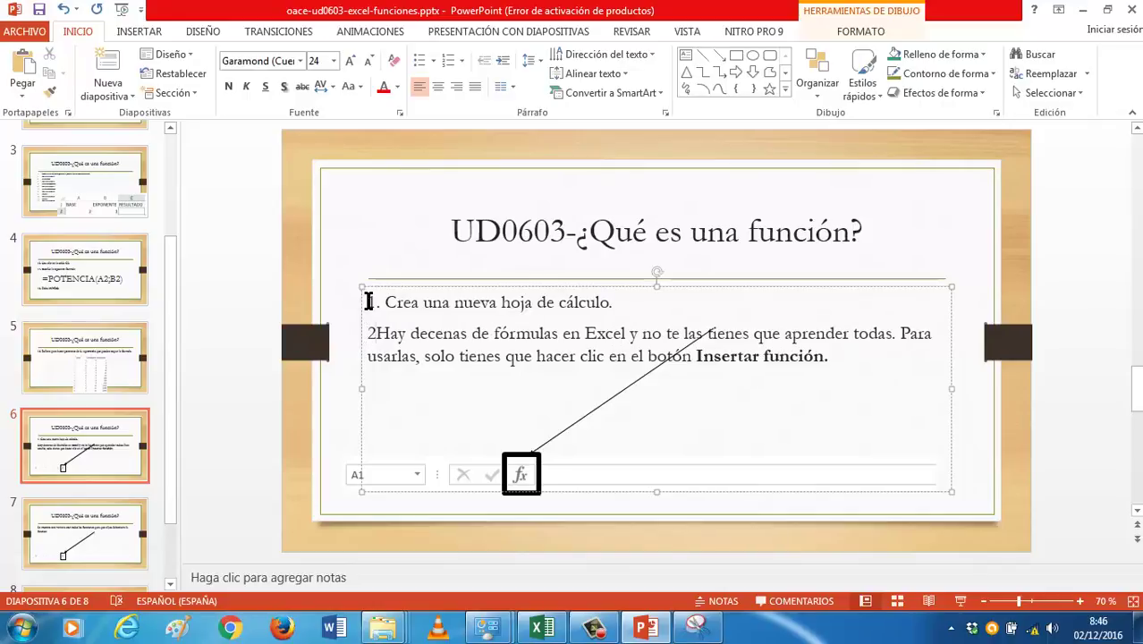
pyautogui.write('.')
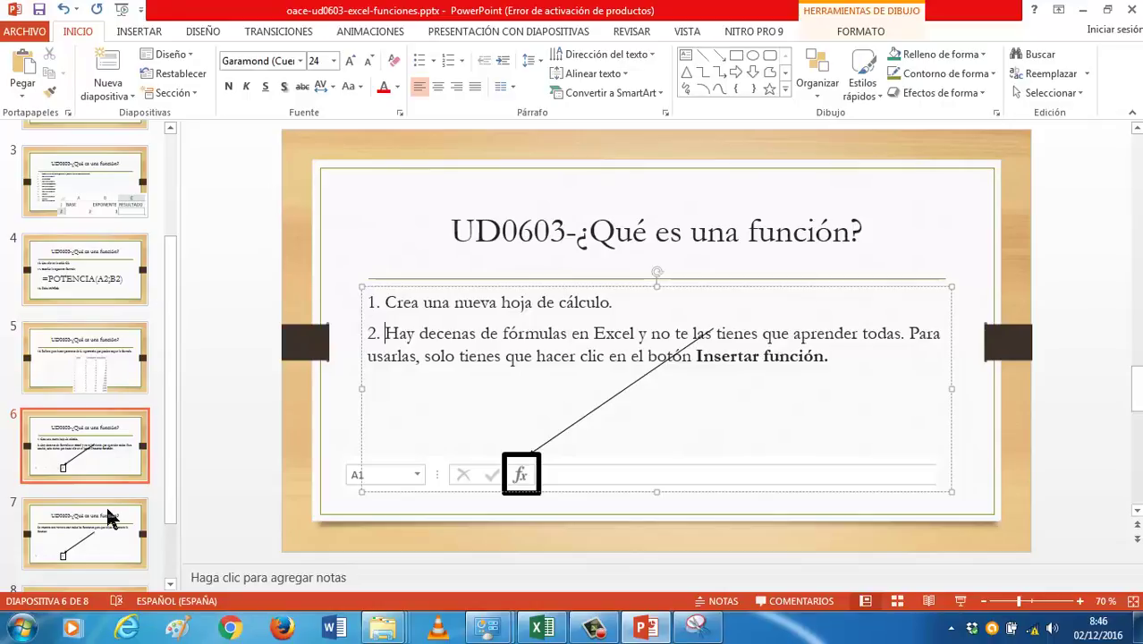
pyautogui.click(108, 519)
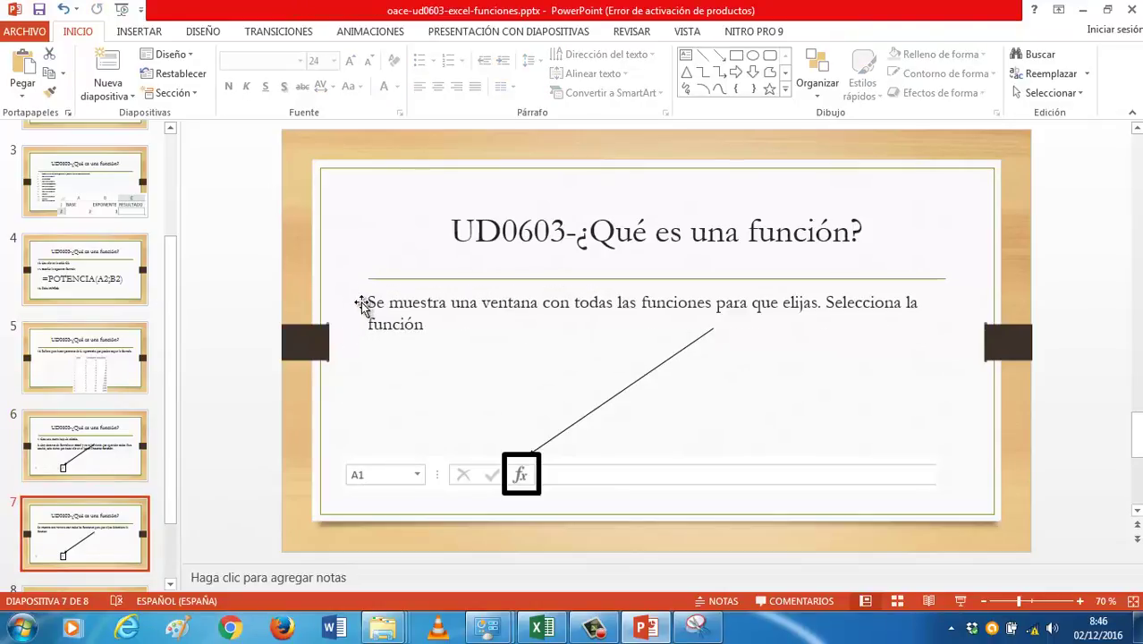
# Step: Number slide 7's step text as '3.'
pyautogui.click(368, 301)
pyautogui.click(369, 301)
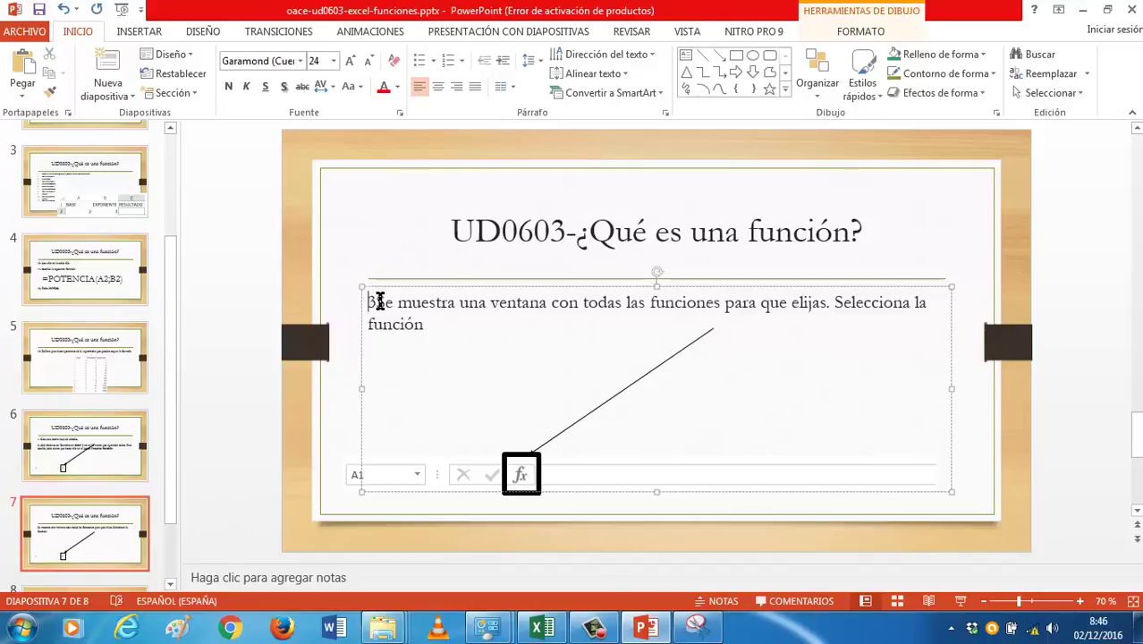
pyautogui.write('3.')
# Step: Delete the formula-bar strip, small square and diagonal line, and paste the Insertar función screenshot
pyautogui.click(430, 499)
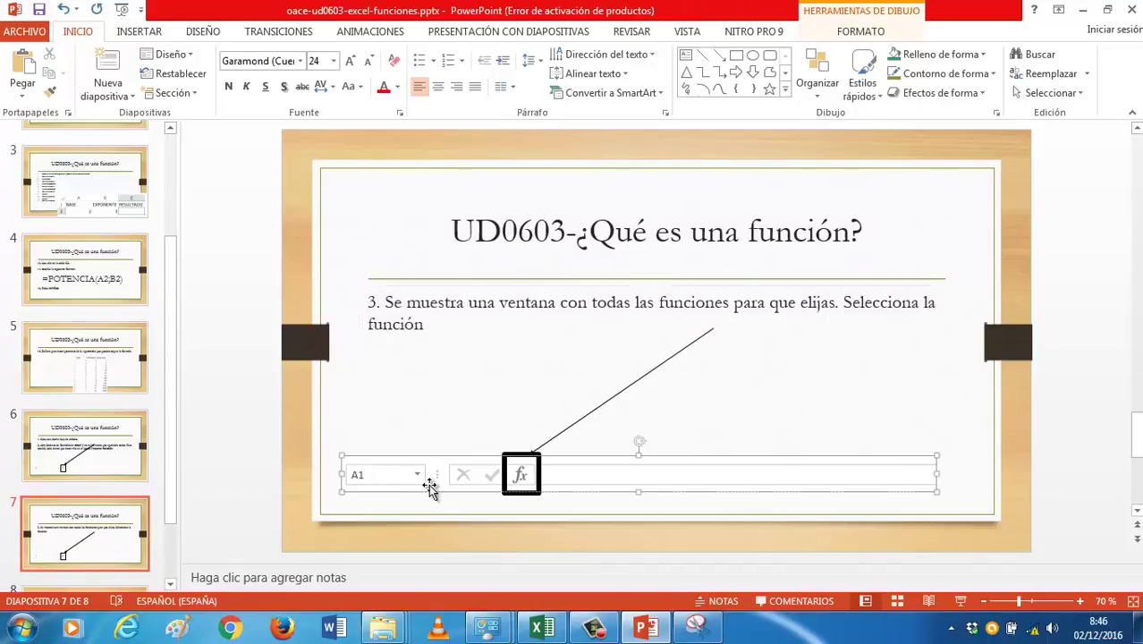
pyautogui.click(516, 457)
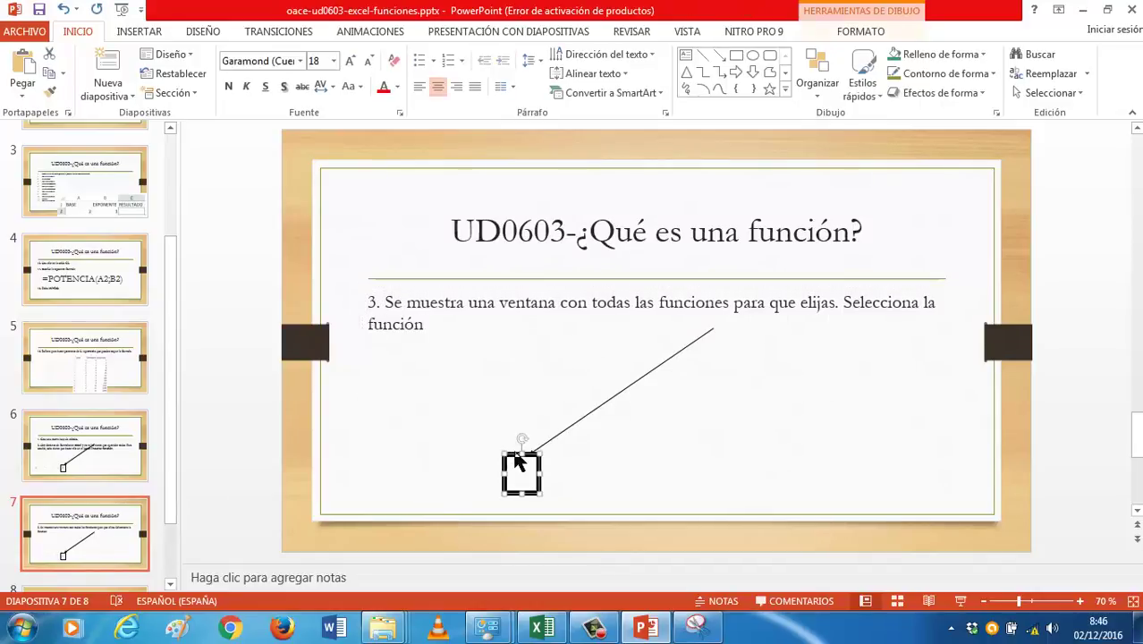
pyautogui.press('Delete')
pyautogui.click(586, 421)
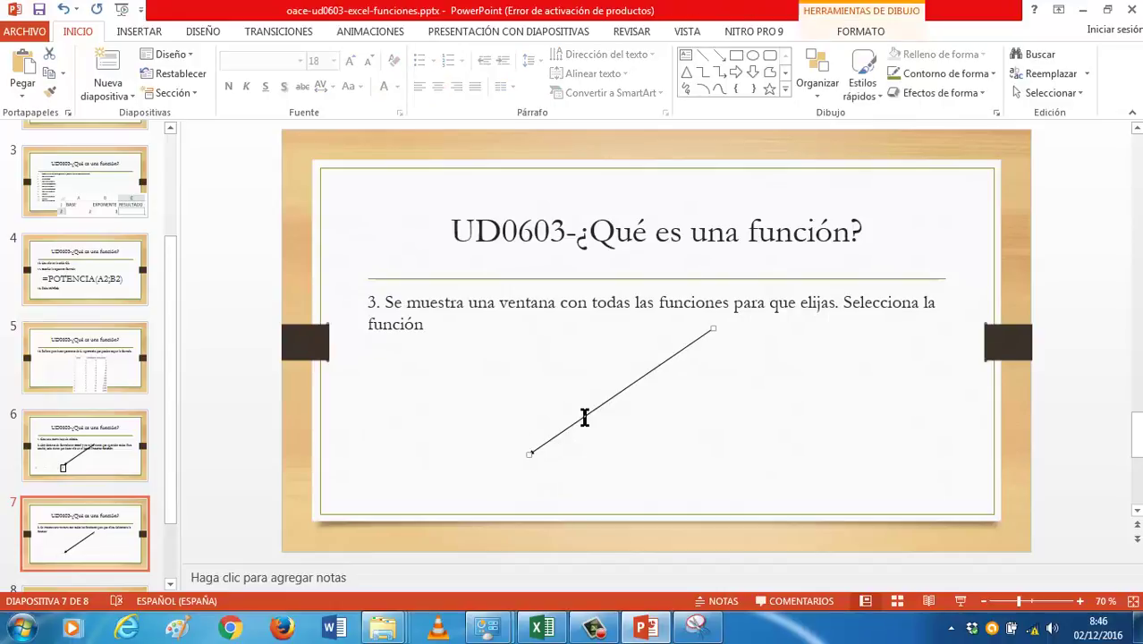
pyautogui.press('Delete')
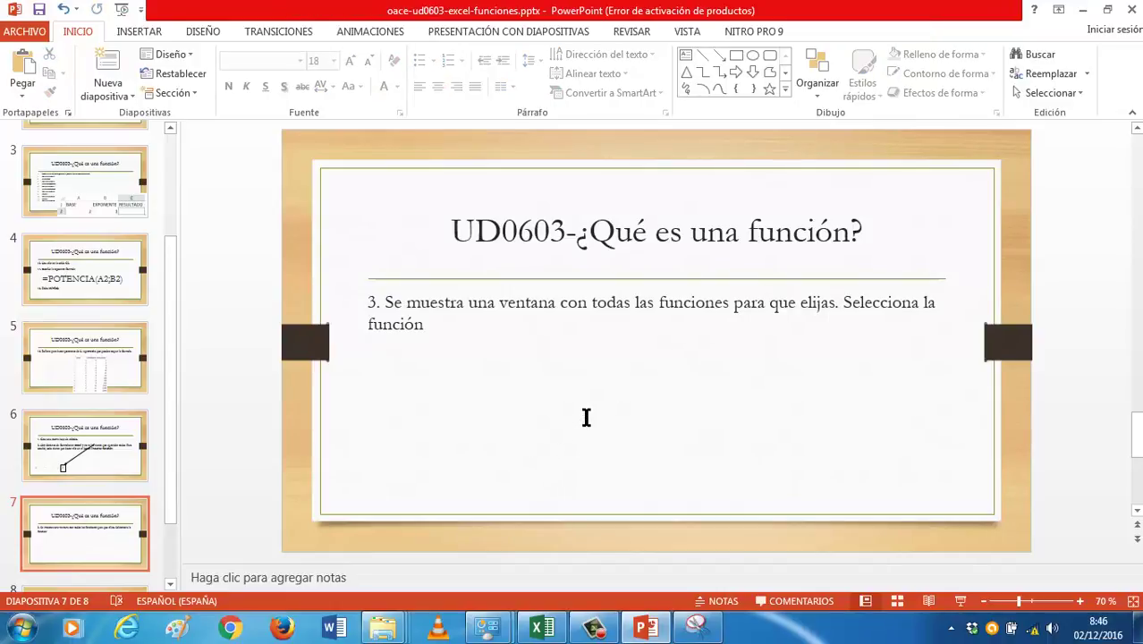
pyautogui.hotkey('ctrl', 'v')
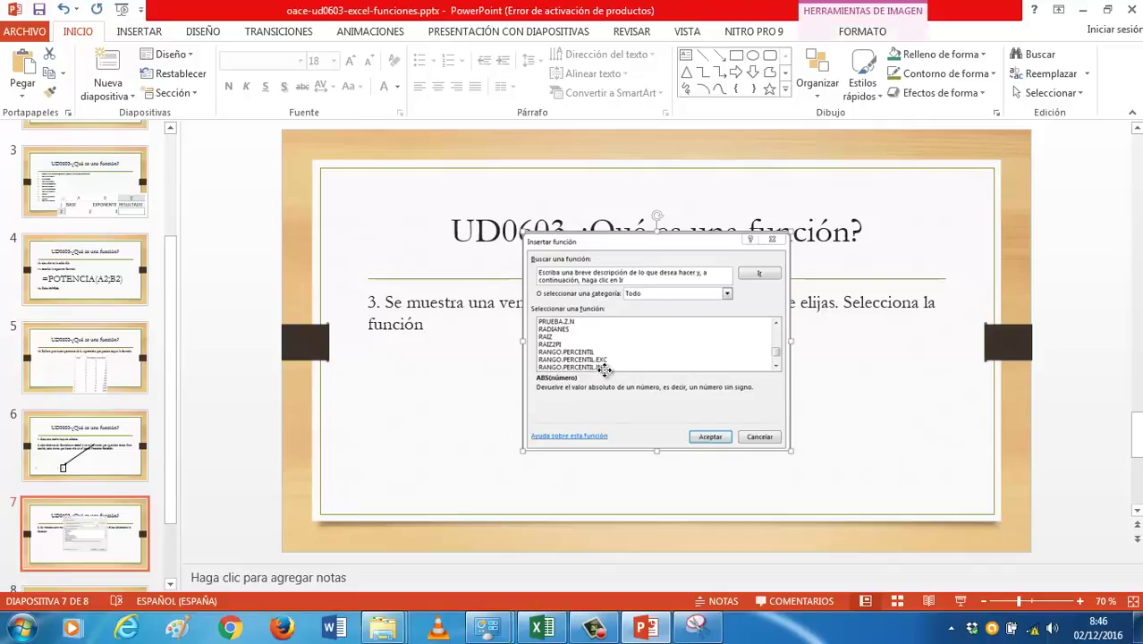
# Step: End step 3 with 'RAIZ.', add step '4. Haz clic en Aceptar.', and reposition the screenshot lower right
pyautogui.moveTo(605, 365); pyautogui.dragTo(604, 460)
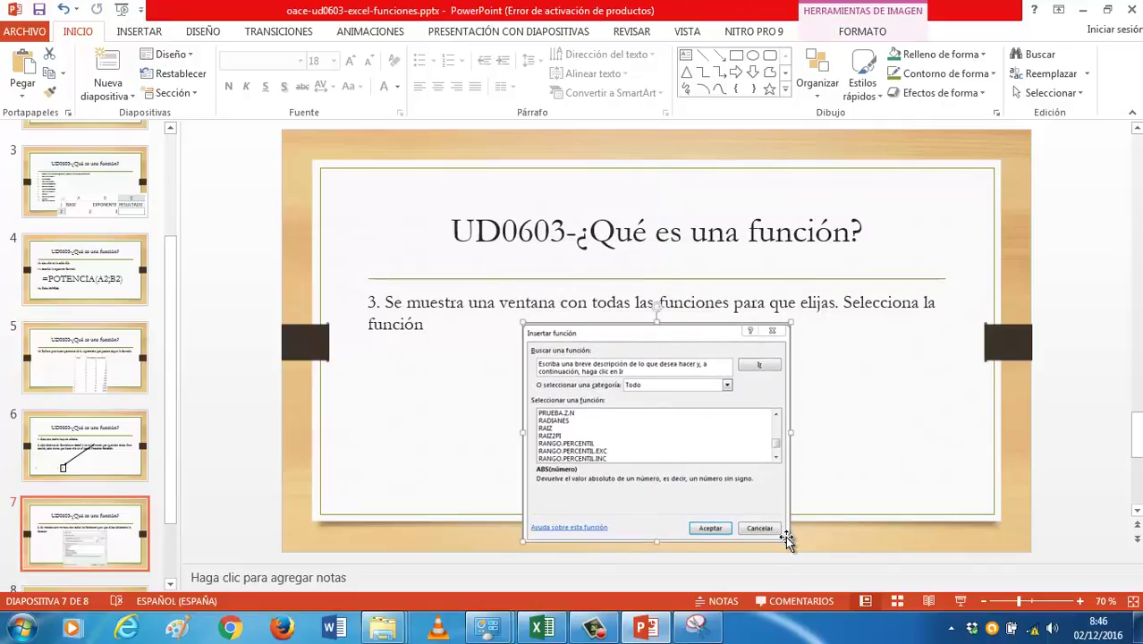
pyautogui.moveTo(769, 510)
pyautogui.mouseDown()
pyautogui.moveTo(769, 520)
pyautogui.moveTo(771, 507)
pyautogui.mouseUp()
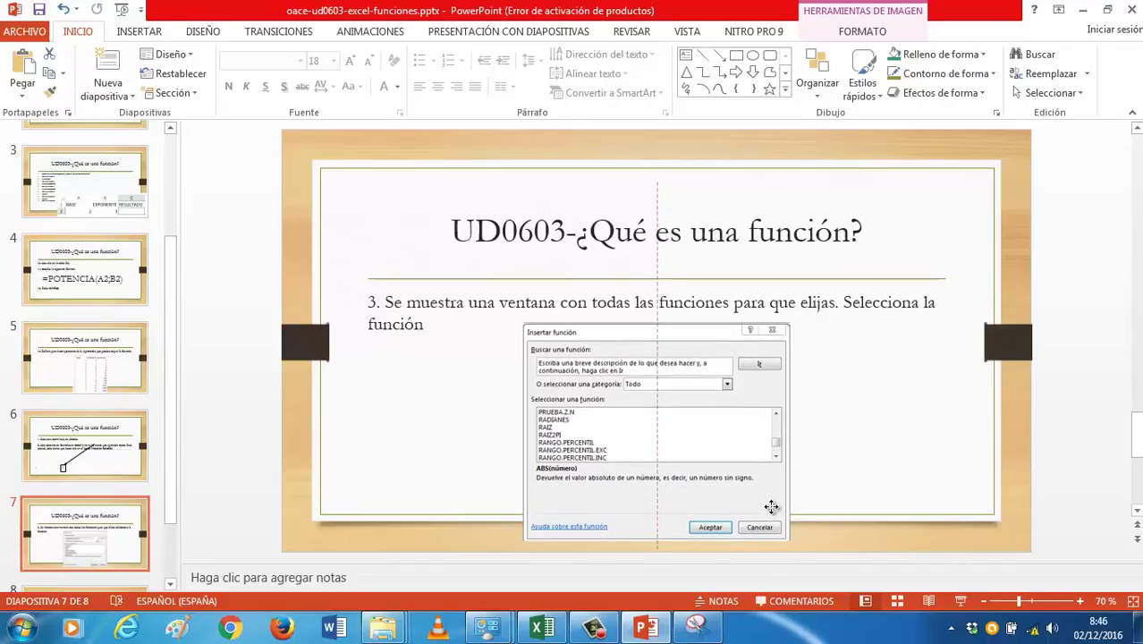
pyautogui.moveTo(771, 507); pyautogui.dragTo(770, 506)
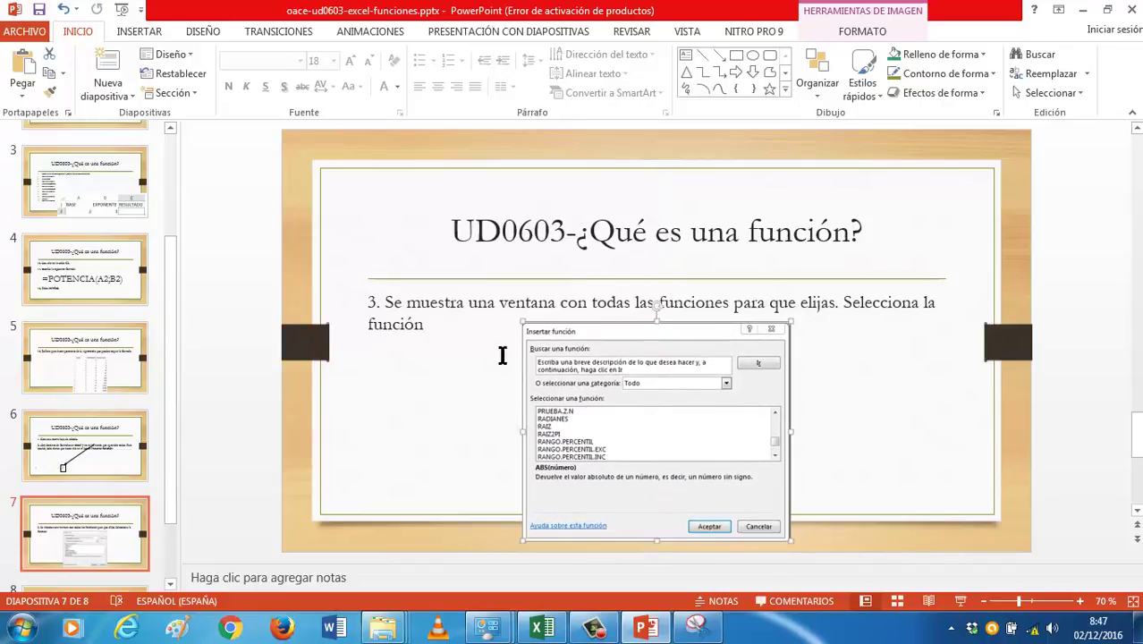
pyautogui.click(480, 338)
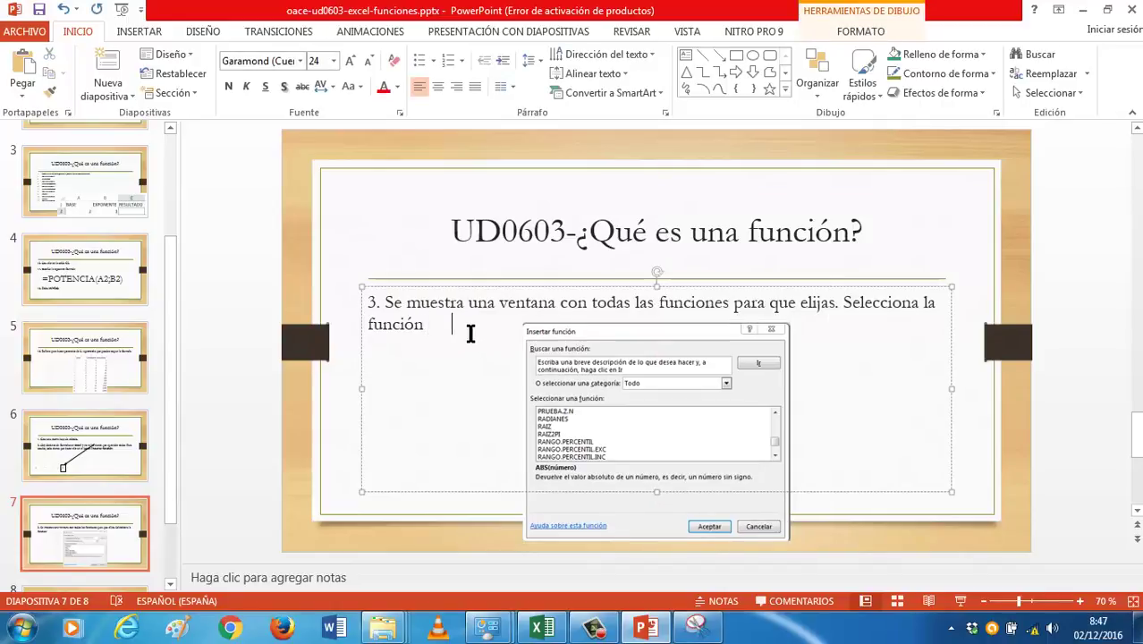
pyautogui.write('RA')
pyautogui.write('IZ.')
pyautogui.press('Return')
pyautogui.write('4. Ha')
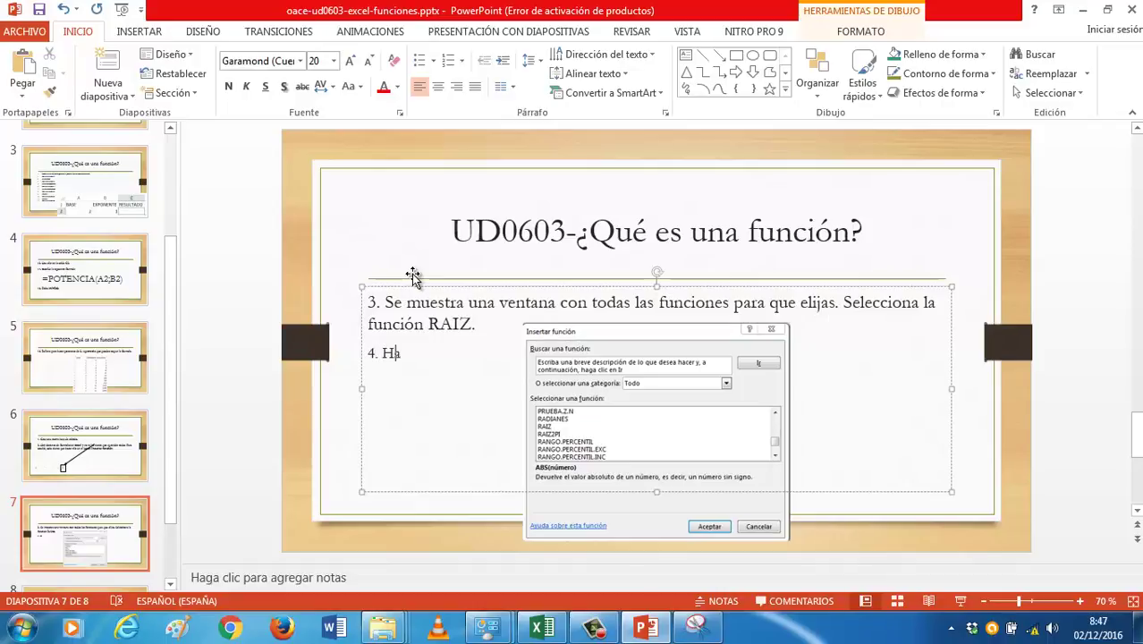
pyautogui.write('z clic en Aceptar.')
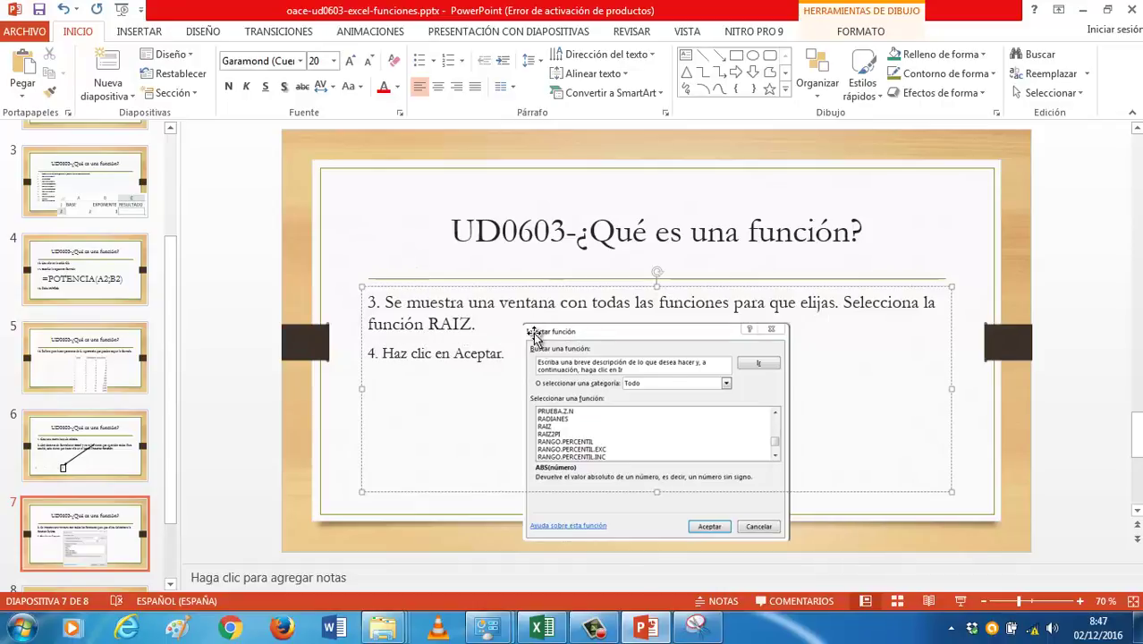
pyautogui.moveTo(672, 367)
pyautogui.mouseDown()
pyautogui.moveTo(898, 380)
pyautogui.moveTo(912, 368)
pyautogui.mouseUp()
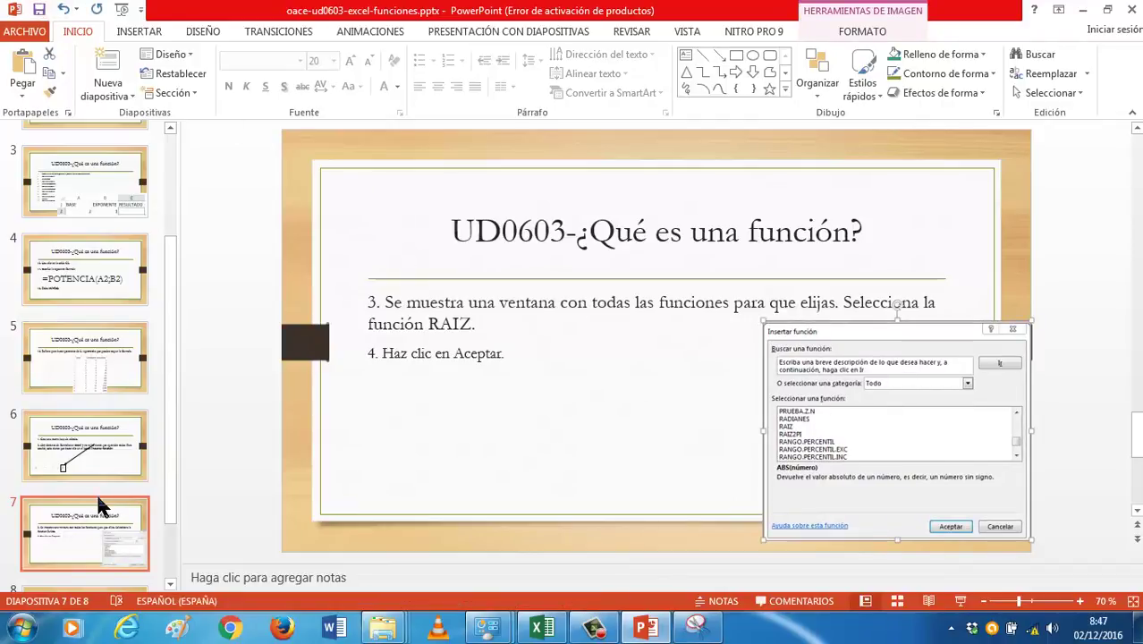
# Step: In Excel, choose RAIZ from the function list and confirm with Aceptar to reach its arguments
pyautogui.click(543, 631)
pyautogui.click(635, 280)
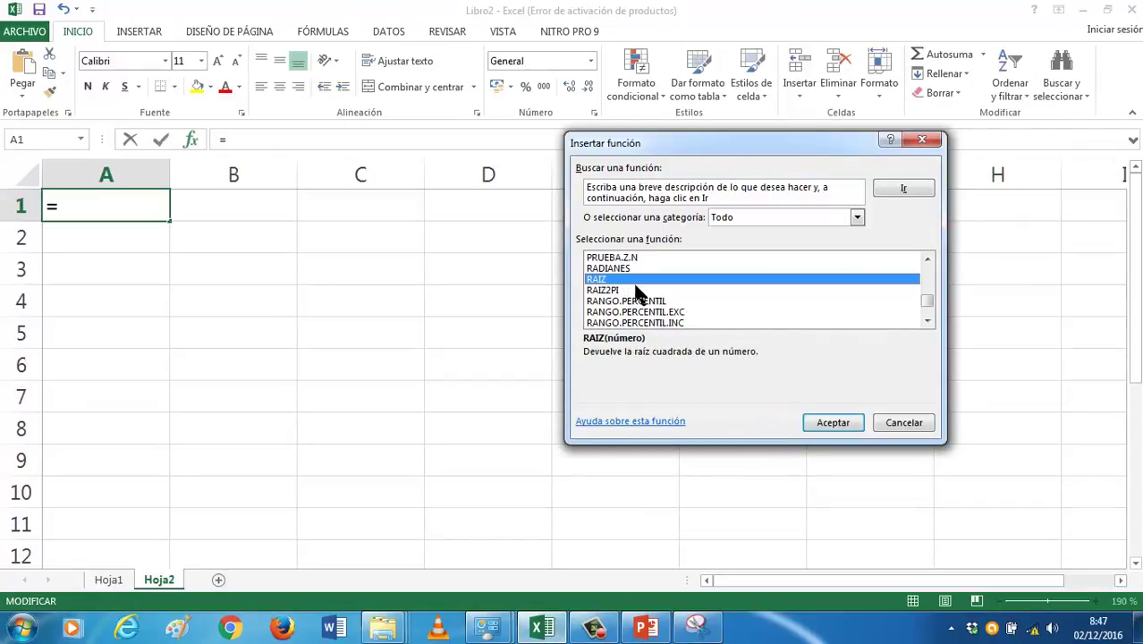
pyautogui.click(841, 420)
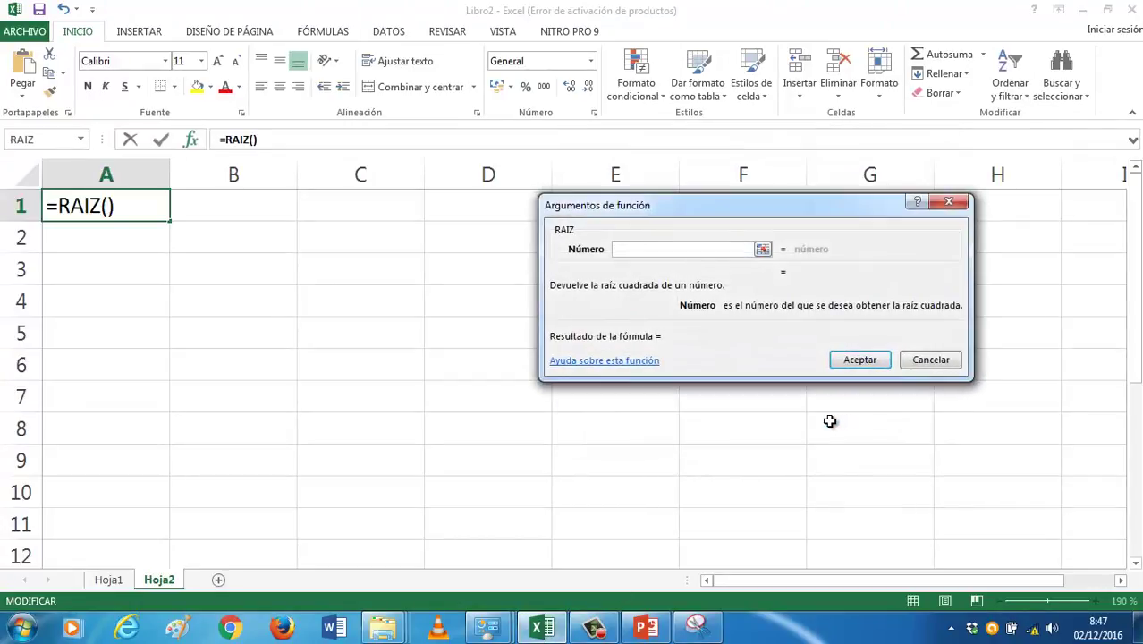
pyautogui.click(697, 628)
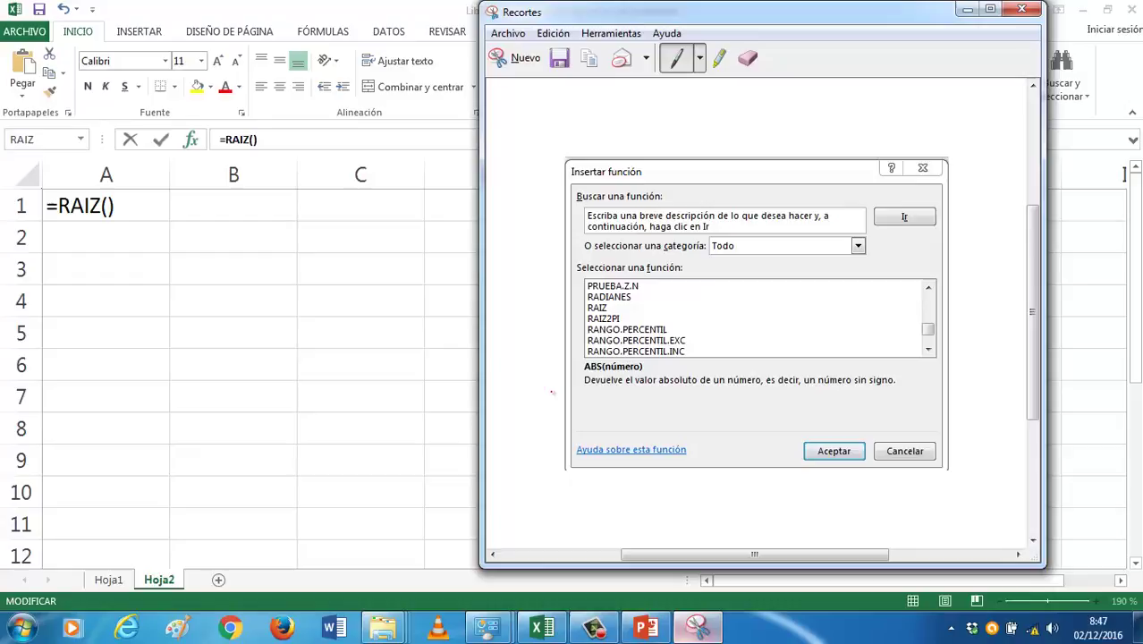
# Step: Snip the RAIZ Argumentos de función dialog and switch back to PowerPoint
pyautogui.click(505, 64)
pyautogui.moveTo(541, 197); pyautogui.dragTo(974, 379)
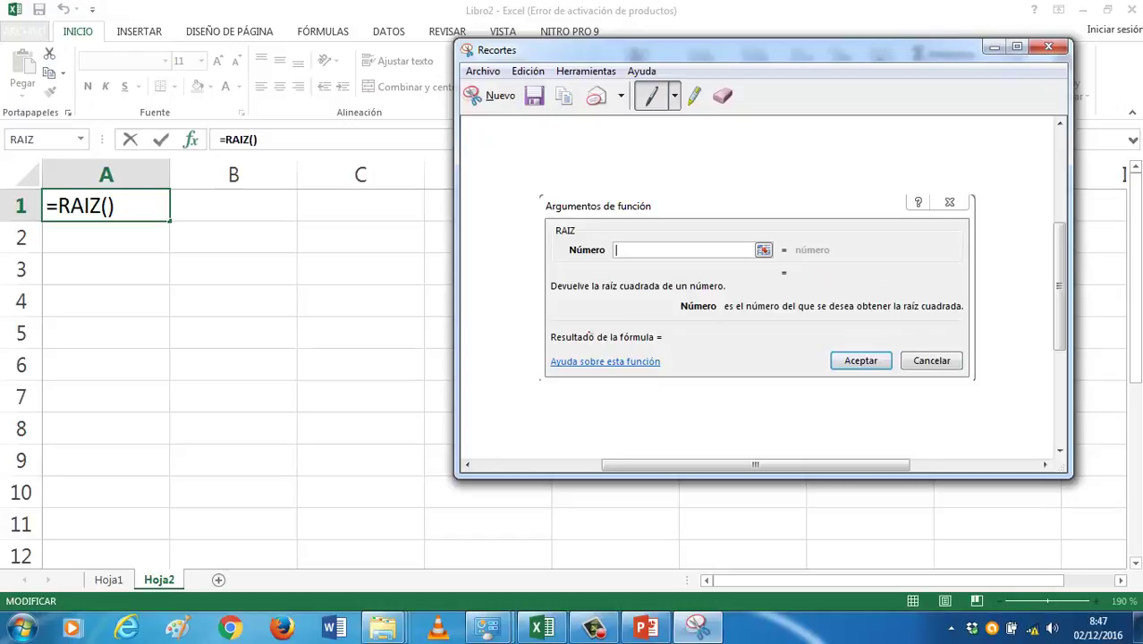
pyautogui.click(648, 626)
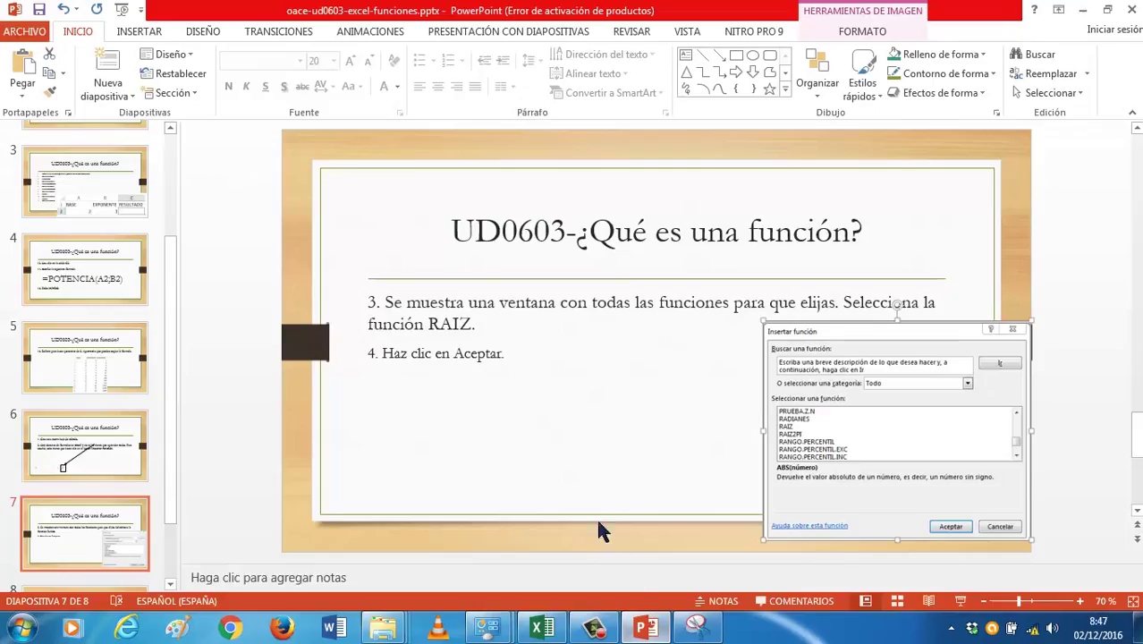
# Step: Duplicate slide 7 with Duplicar diapositiva and display the new slide 8
pyautogui.rightClick(92, 524)
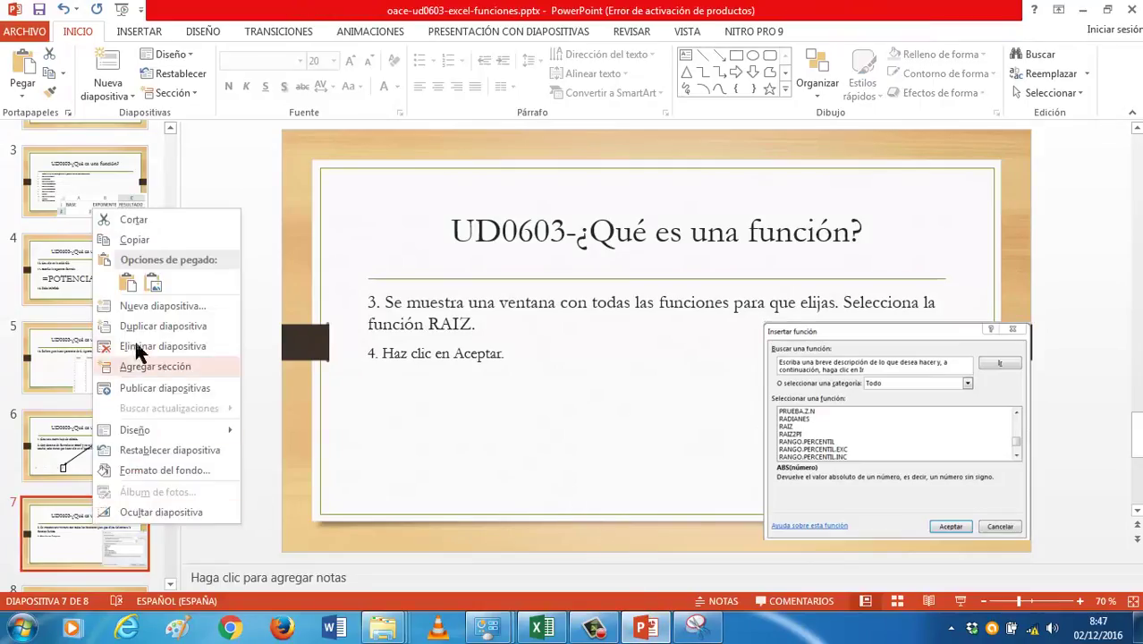
pyautogui.click(149, 328)
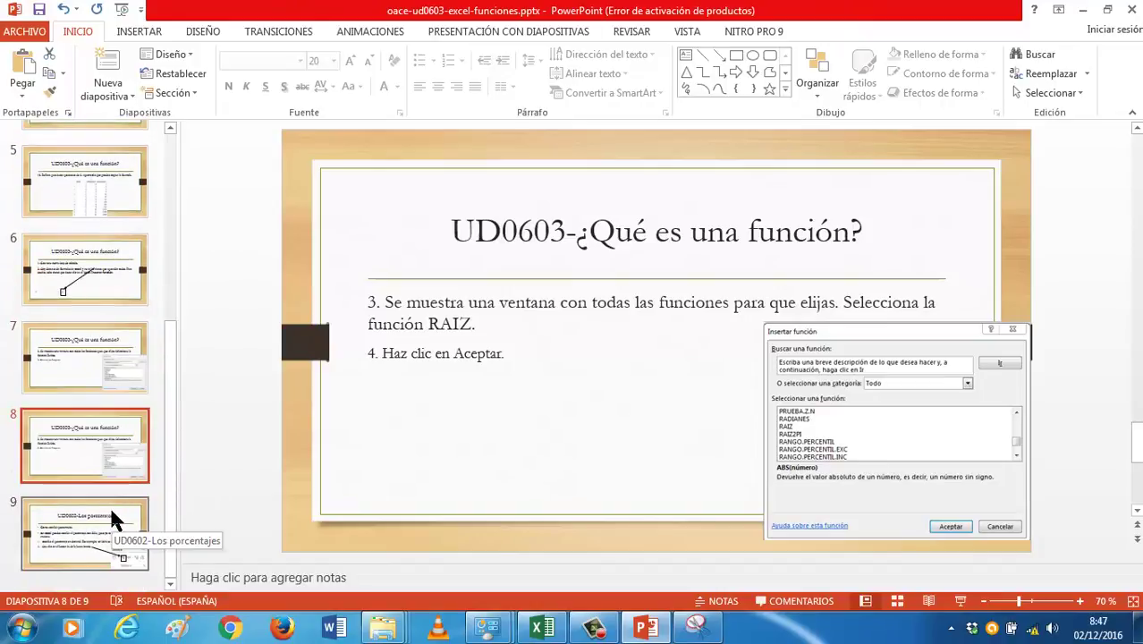
pyautogui.click(113, 508)
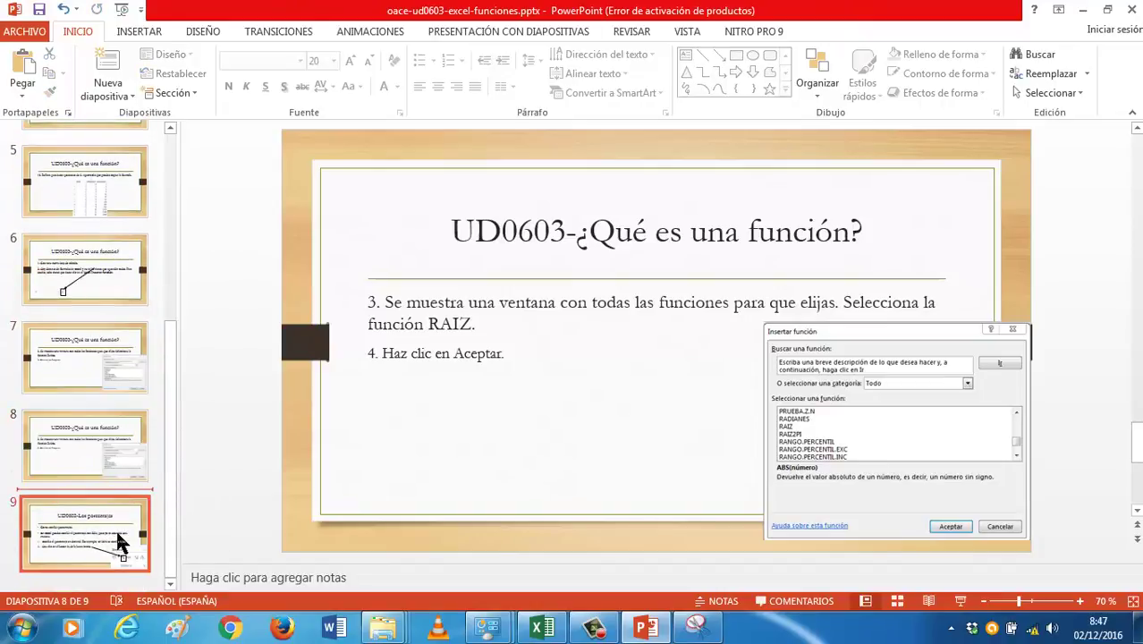
pyautogui.press('Up')
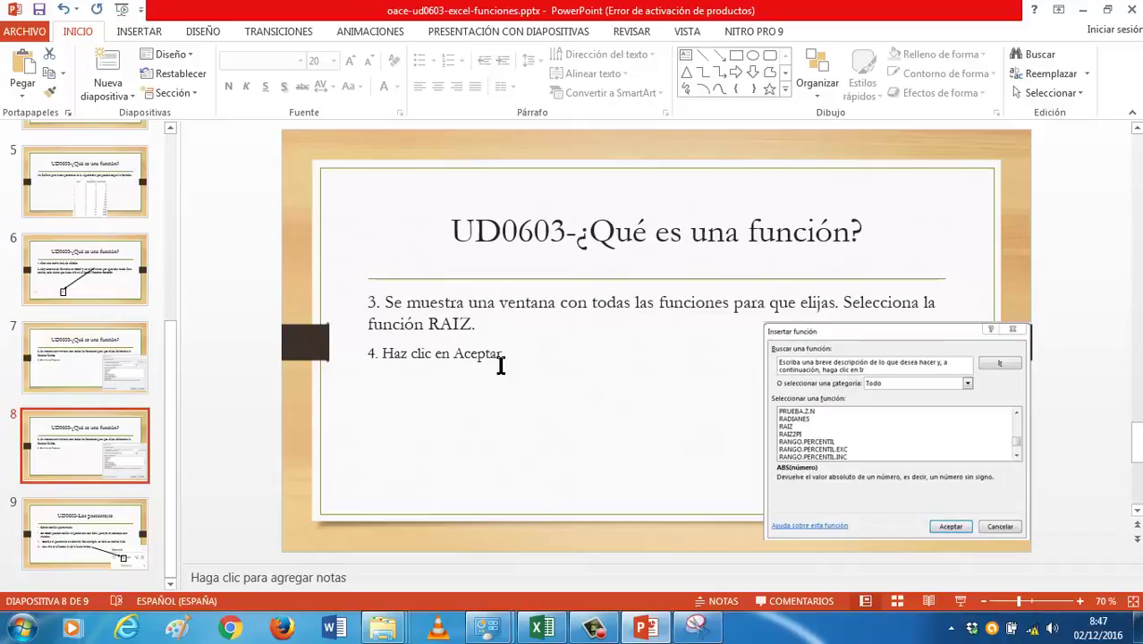
# Step: Overwrite slide 8's steps 3 and 4 with '5. Cada fórmula tiene una ventana de parámetros' and delete the old screenshot
pyautogui.doubleClick(479, 355)
pyautogui.moveTo(388, 334); pyautogui.dragTo(347, 286)
pyautogui.write('5')
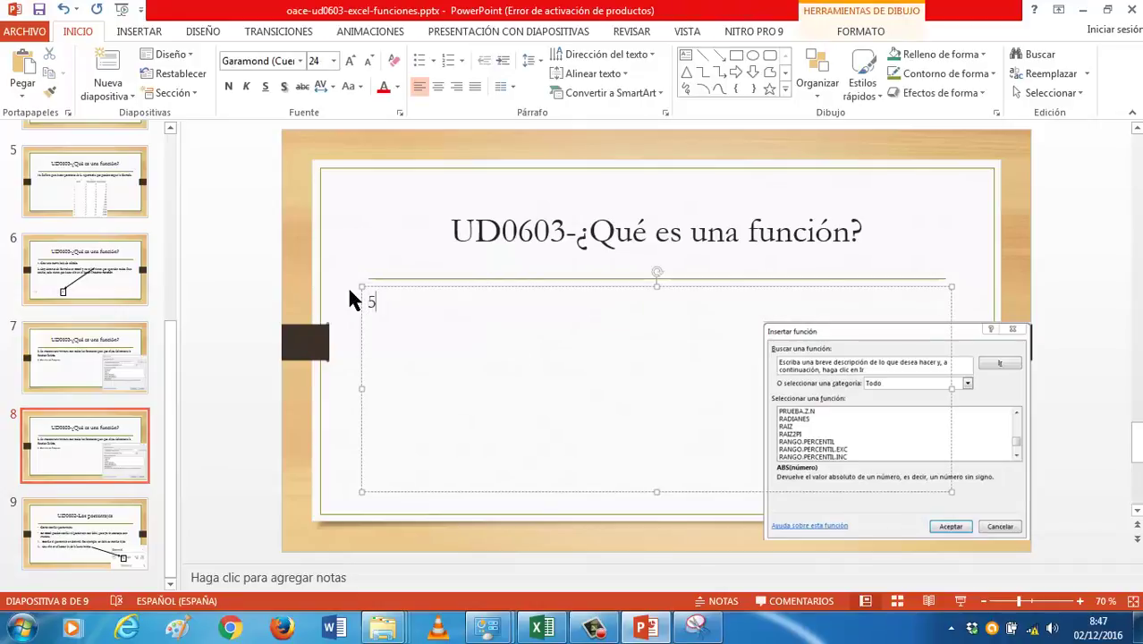
pyautogui.write('. Cada fórmula')
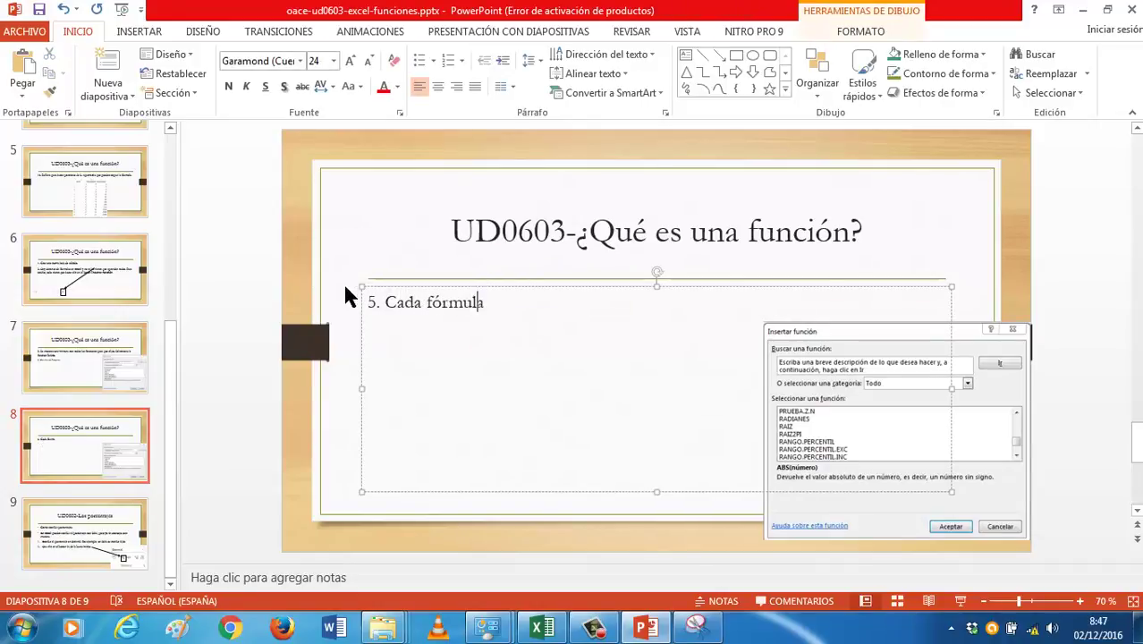
pyautogui.write(' tiene una ventan ad')
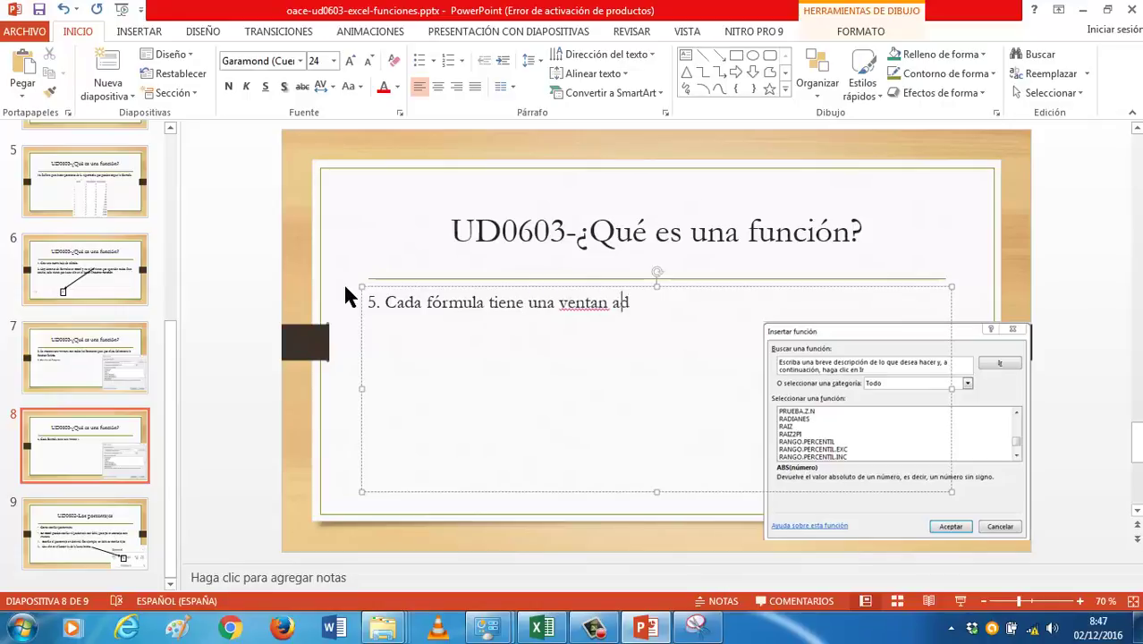
pyautogui.write('e p')
pyautogui.press('BackSpace')
pyautogui.press('BackSpace')
pyautogui.press('BackSpace')
pyautogui.press('BackSpace')
pyautogui.press('BackSpace')
pyautogui.write('e parámetros')
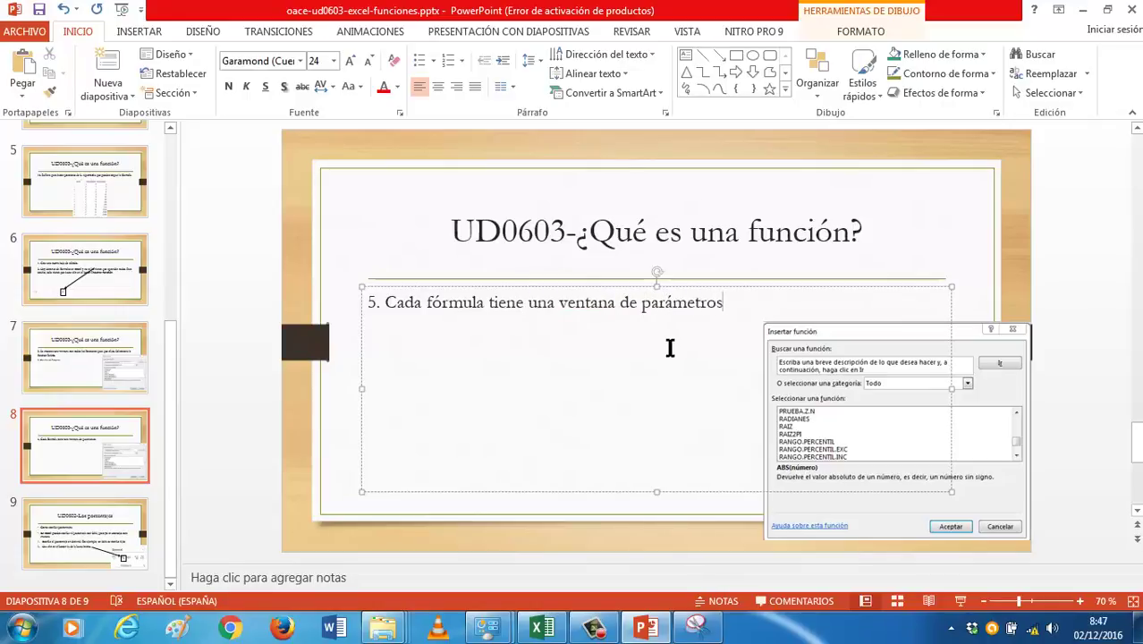
pyautogui.click(822, 398)
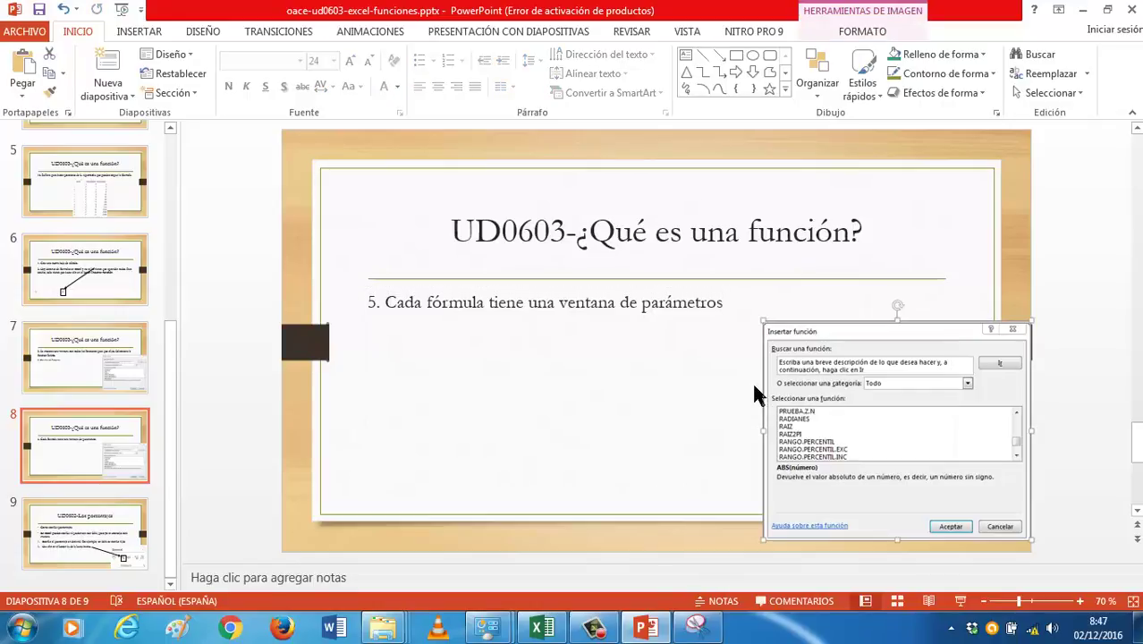
pyautogui.press('Delete')
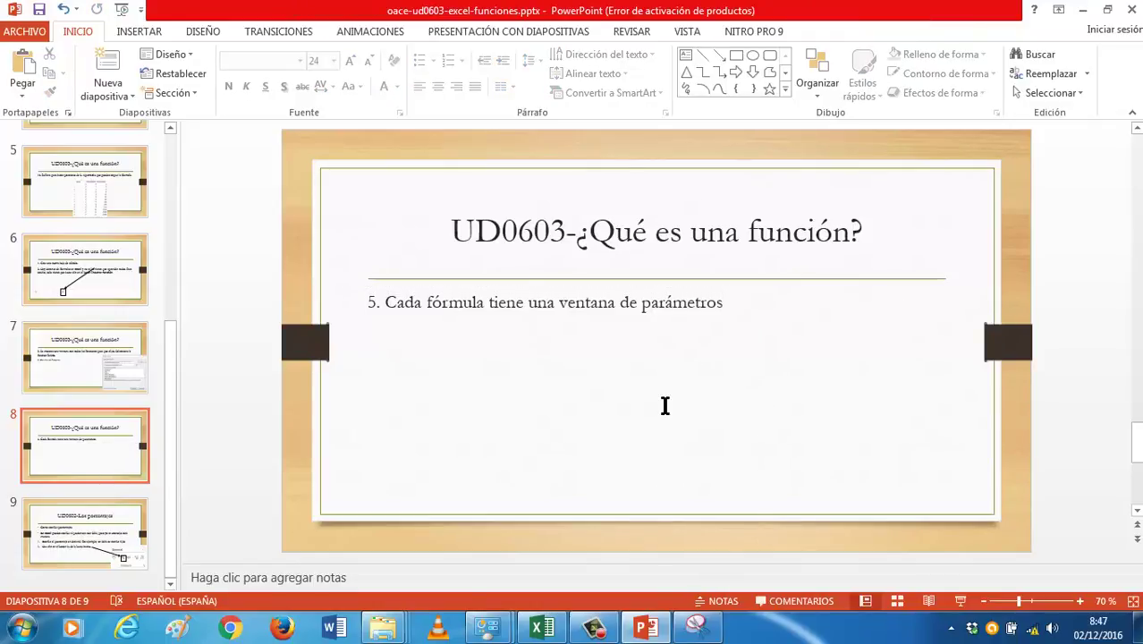
# Step: Paste the RAIZ arguments capture at the bottom and extend step 5: 'Por ejemplo, la raíz solo pide un parámetro...'
pyautogui.hotkey('ctrl', 'v')
pyautogui.moveTo(676, 373); pyautogui.dragTo(689, 486)
pyautogui.click(725, 300)
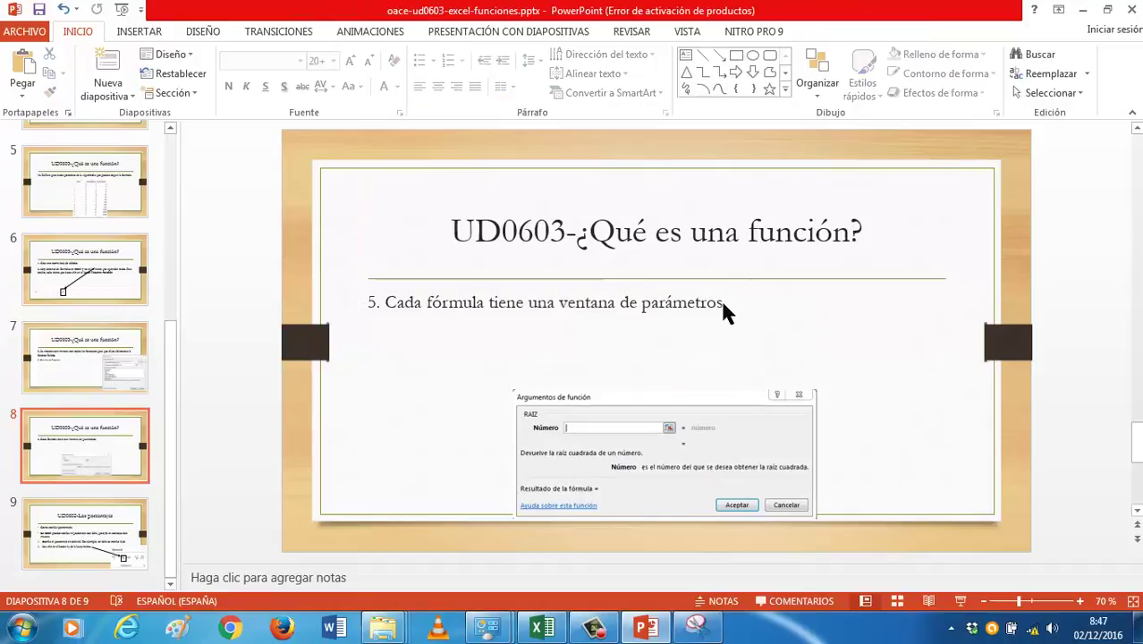
pyautogui.click(721, 300)
pyautogui.write('. Por')
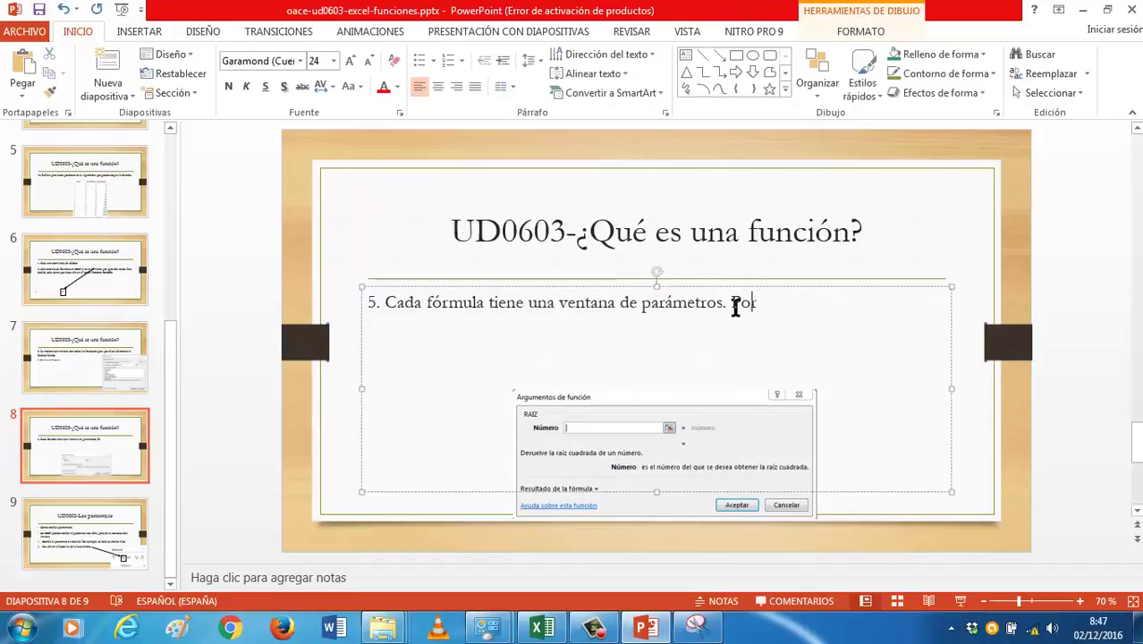
pyautogui.write(' ejemplo')
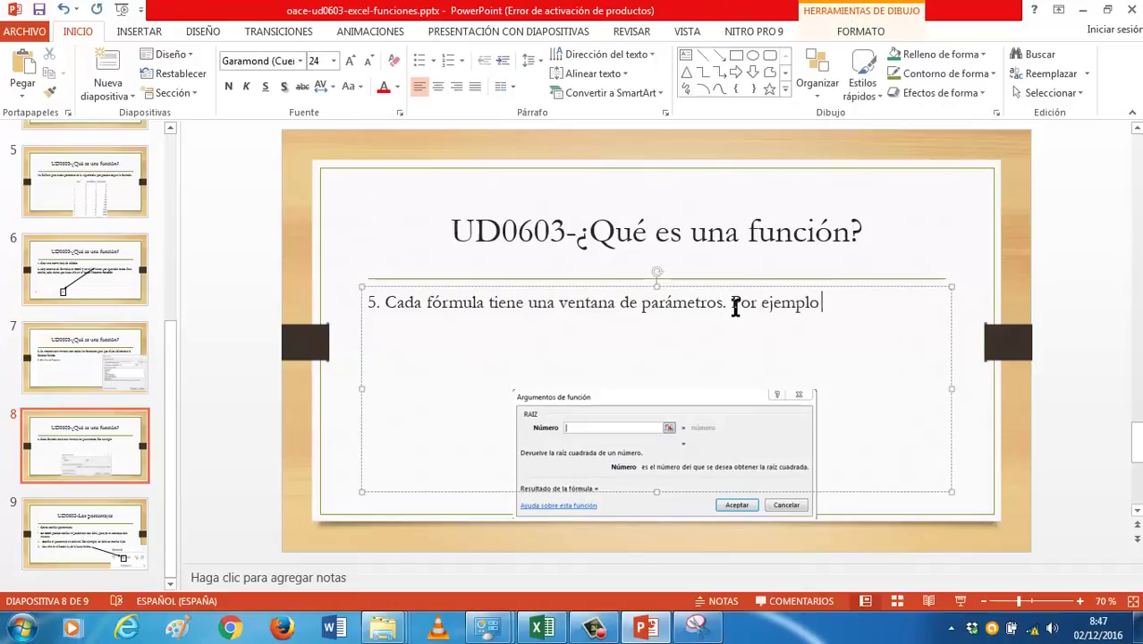
pyautogui.write(', la raíz solo')
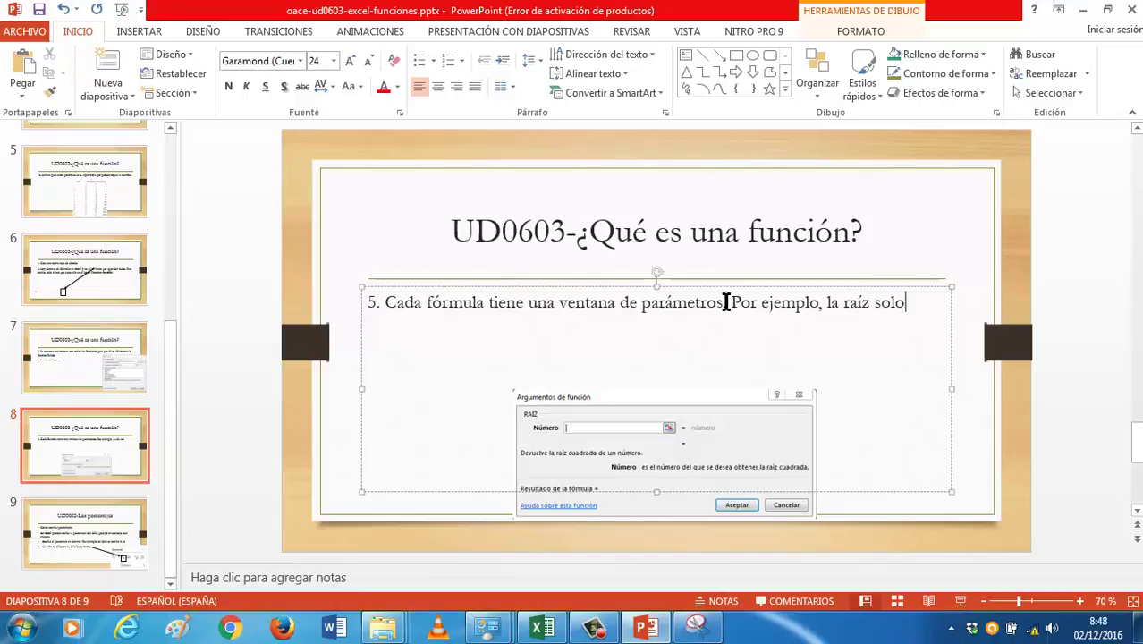
pyautogui.write(' pide un paráme')
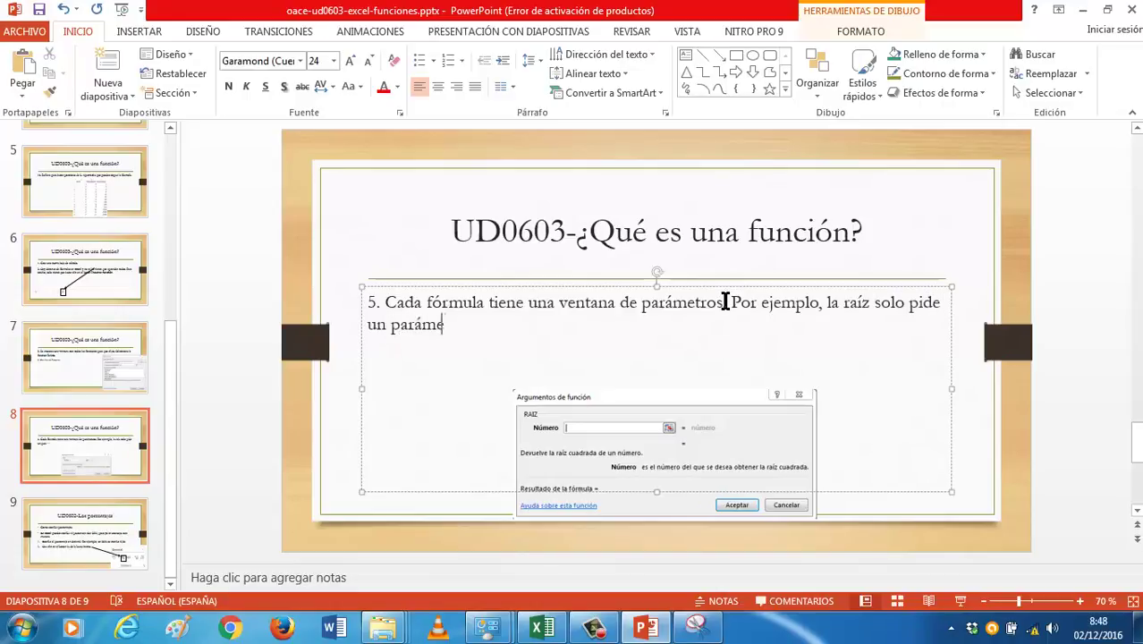
pyautogui.write('tro, el número de')
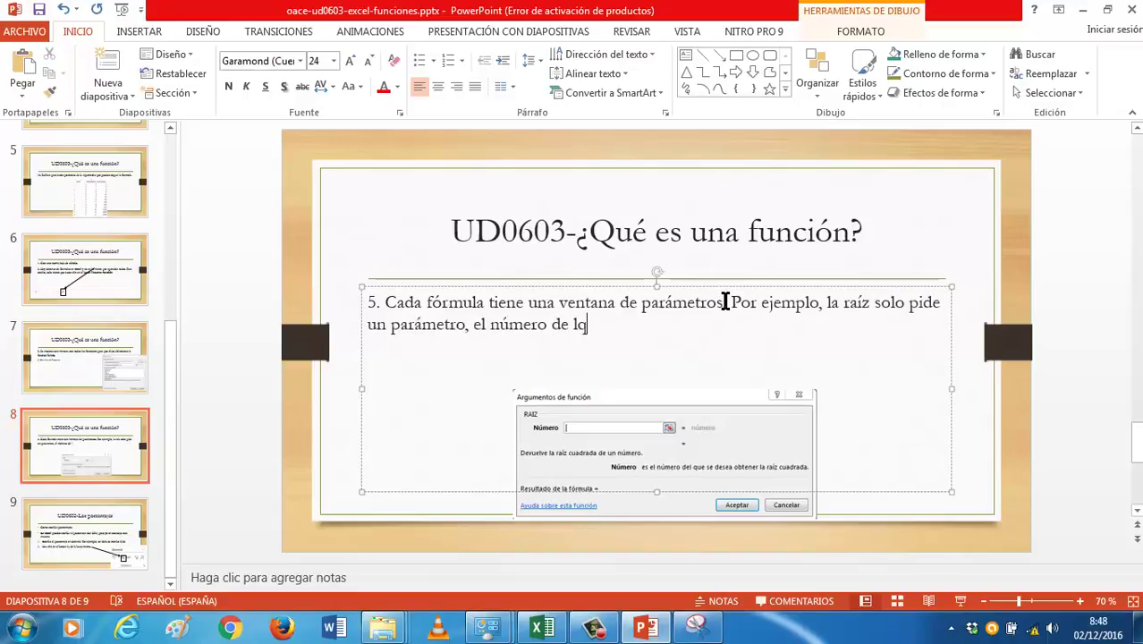
pyautogui.write('l')
pyautogui.write(' que queremos calcular la')
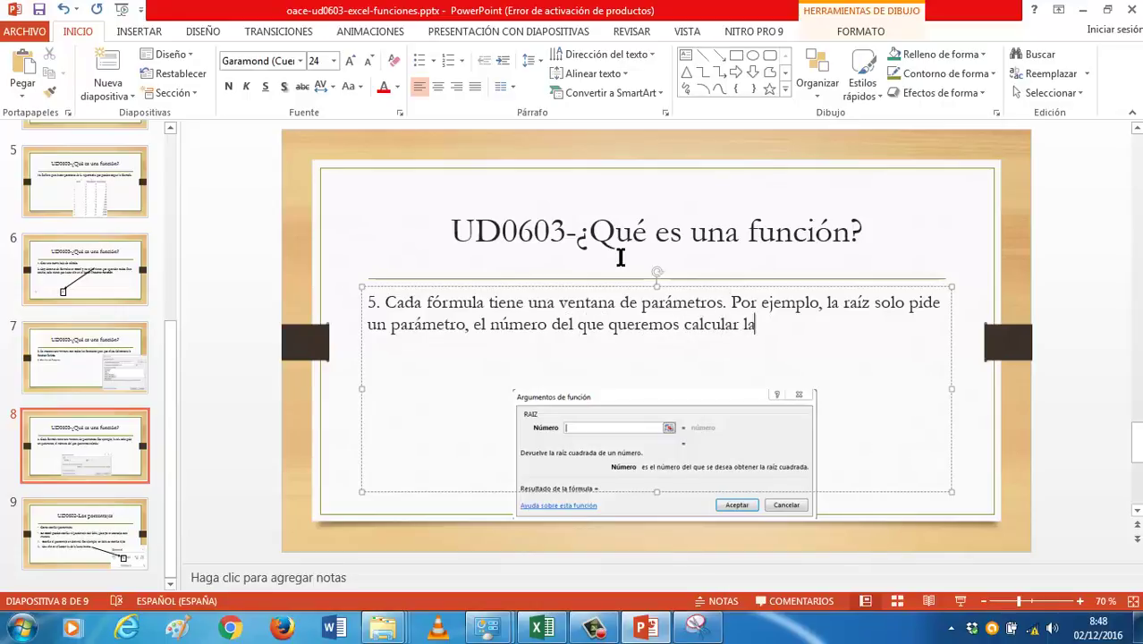
pyautogui.write(' raíz. Escribe 4.')
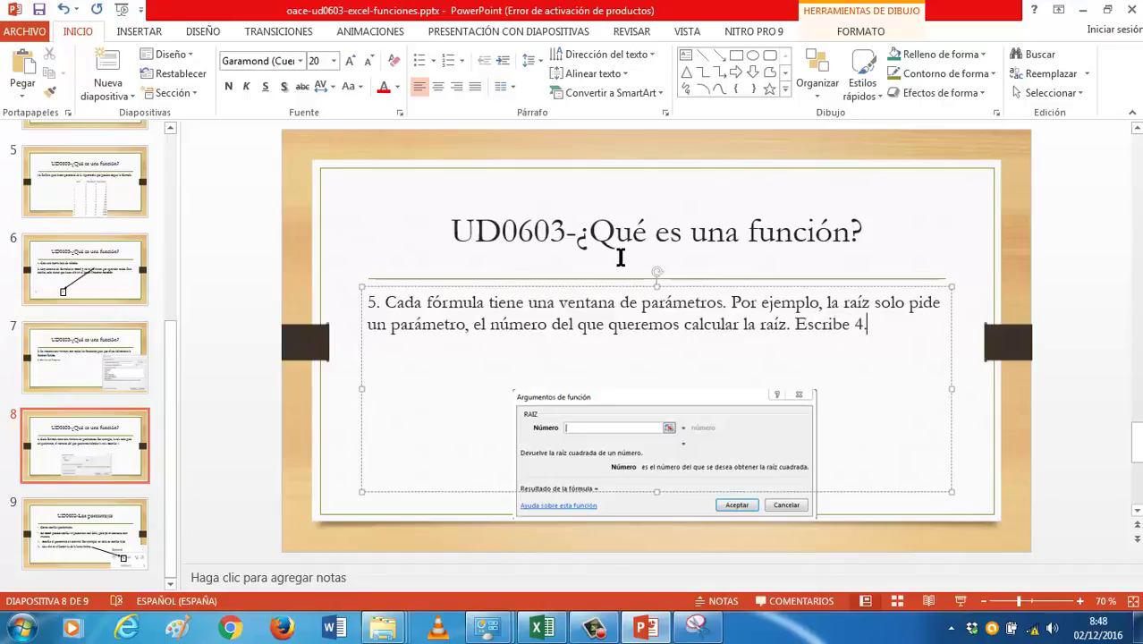
# Step: Add step '6. Haz clic en Aceptar.' on slide 8
pyautogui.press('Return')
pyautogui.write('. Haz clic en A')
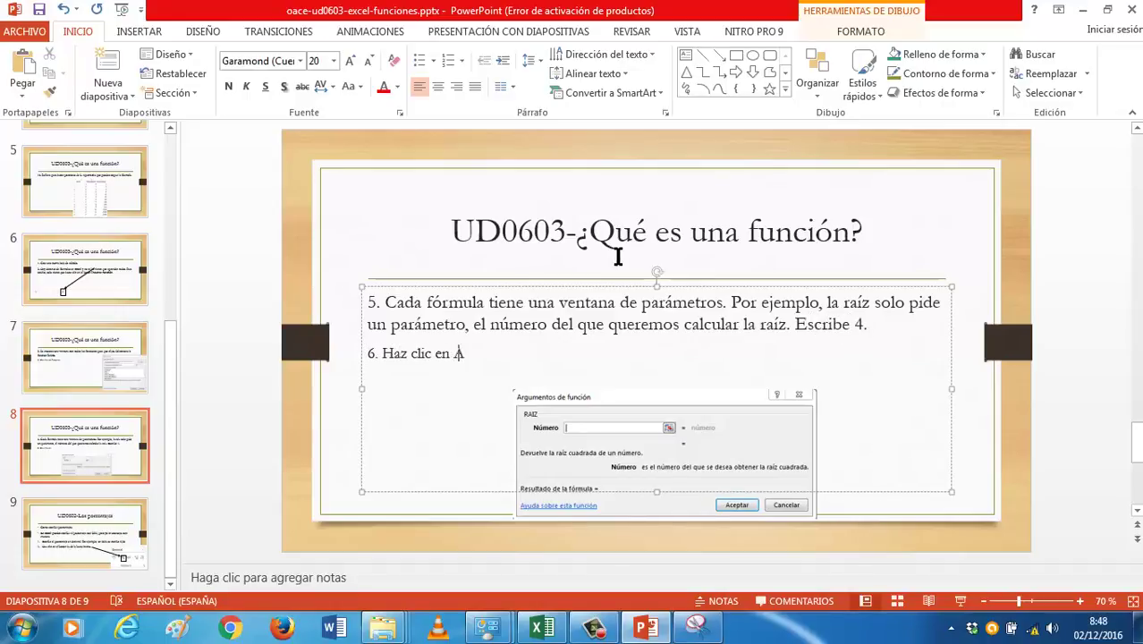
pyautogui.write('ceptar.')
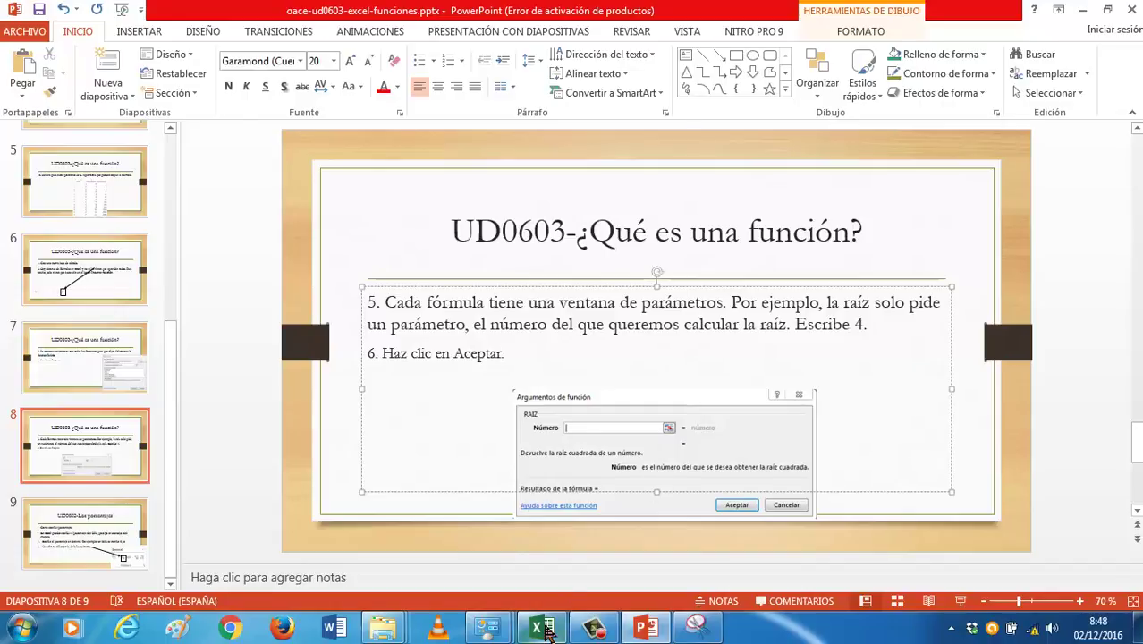
pyautogui.click(542, 628)
# Step: Enter 4 as the Número argument so A1 holds =RAIZ(4) and shows 2
pyautogui.click(655, 252)
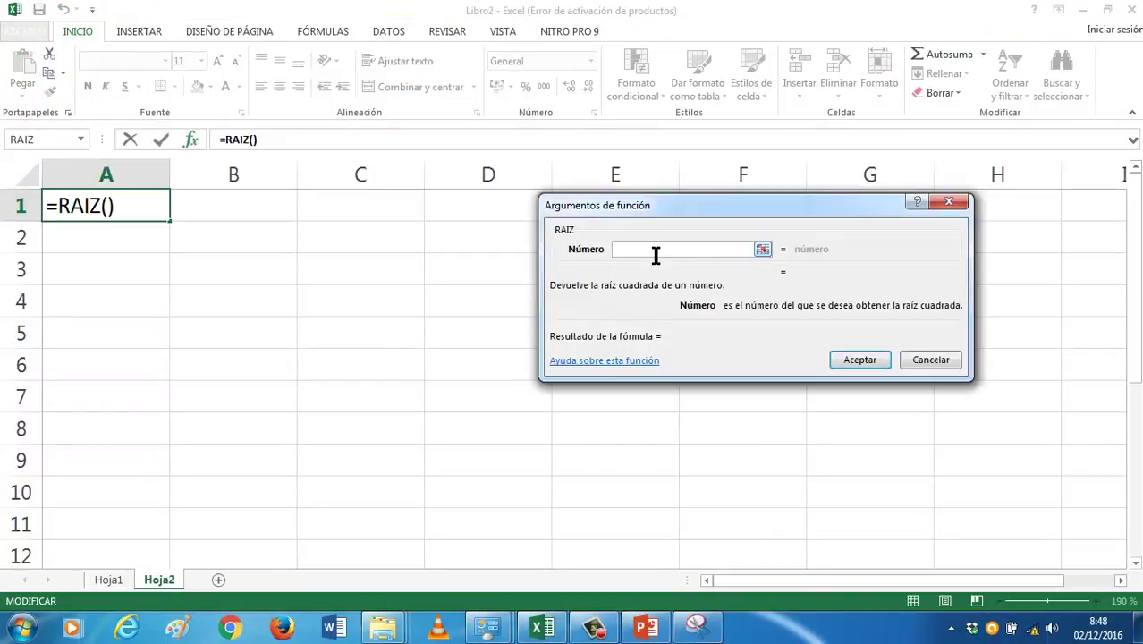
pyautogui.write('4')
pyautogui.click(845, 358)
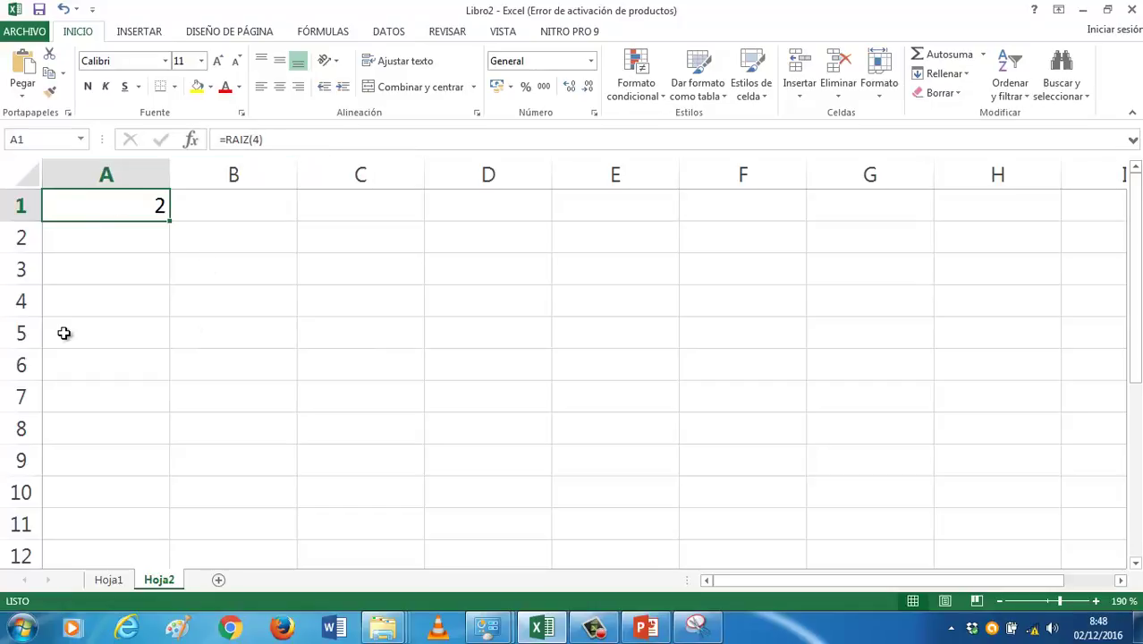
# Step: Add the headings NÚMERO in A2 and RAÍZ in B2
pyautogui.press('Return')
pyautogui.write('N')
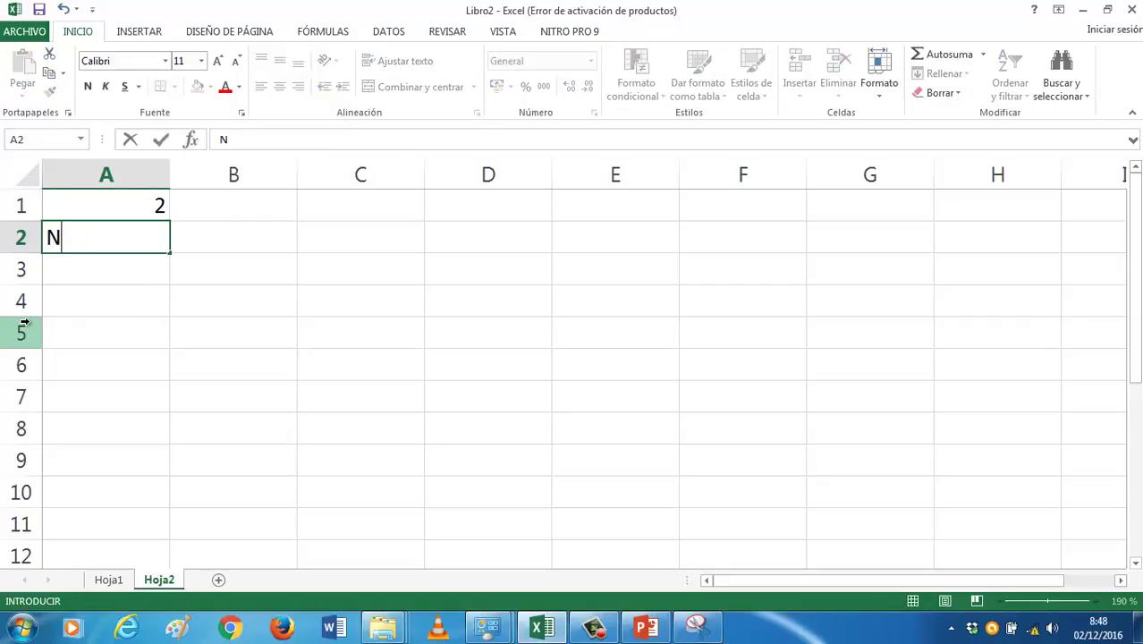
pyautogui.write('ÚMERO')
pyautogui.press('Tab')
pyautogui.write('RAÍZ')
pyautogui.hotkey('ctrl', 'Return')
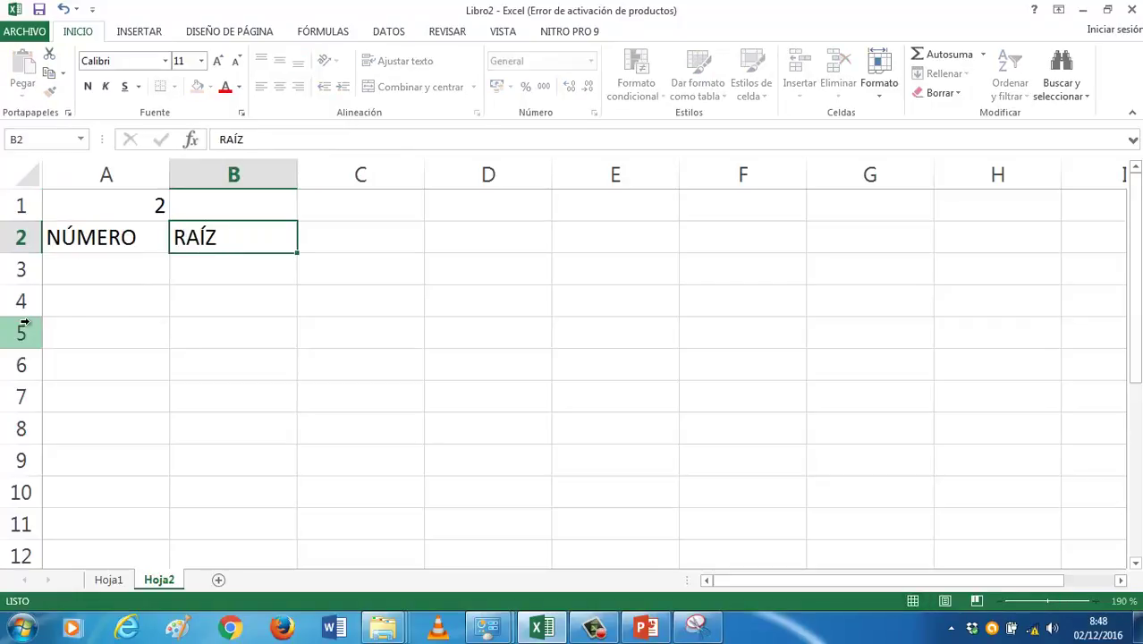
# Step: Put 4 in A3 and the formula =RAIZ(A3) in B3
pyautogui.press('Return')
pyautogui.write('4')
pyautogui.press('Tab')
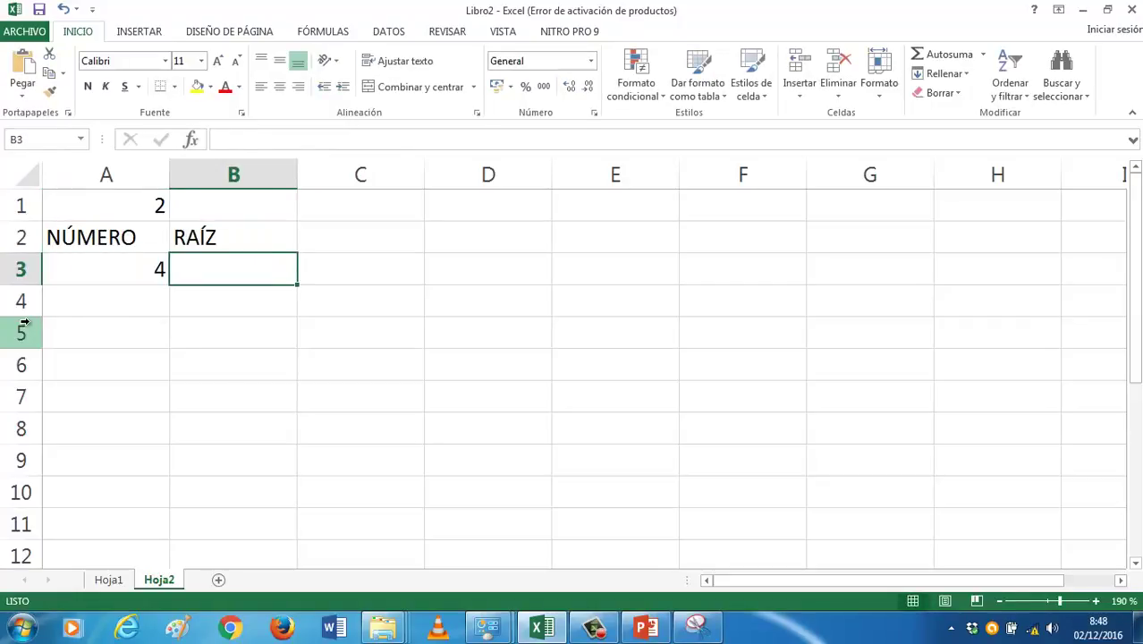
pyautogui.write('=RAIZ')
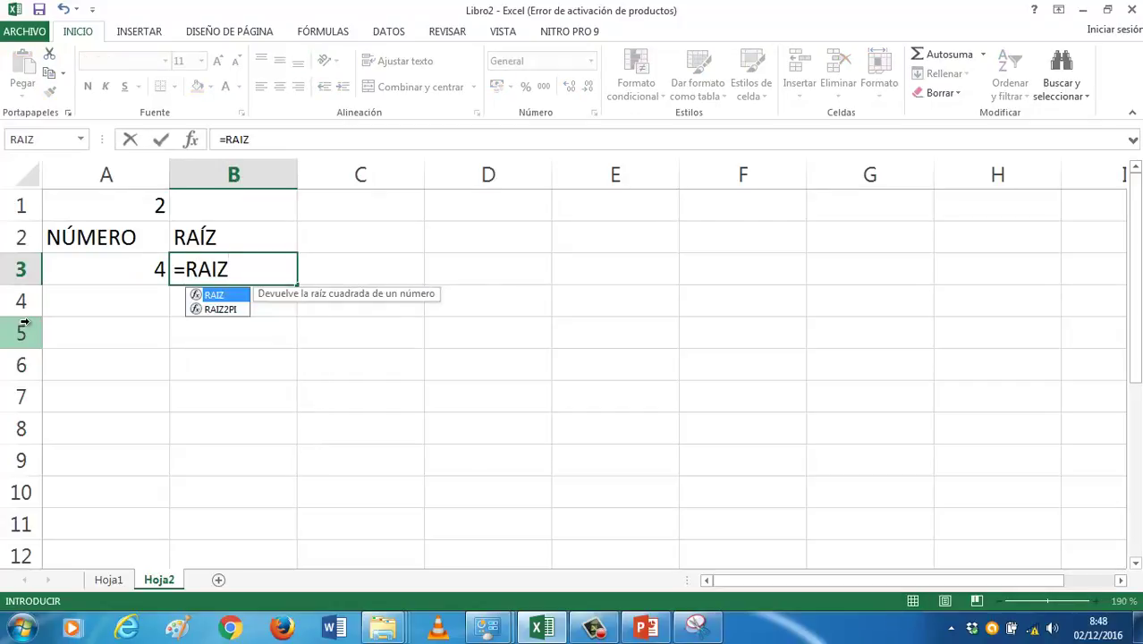
pyautogui.write('(')
pyautogui.click(116, 260)
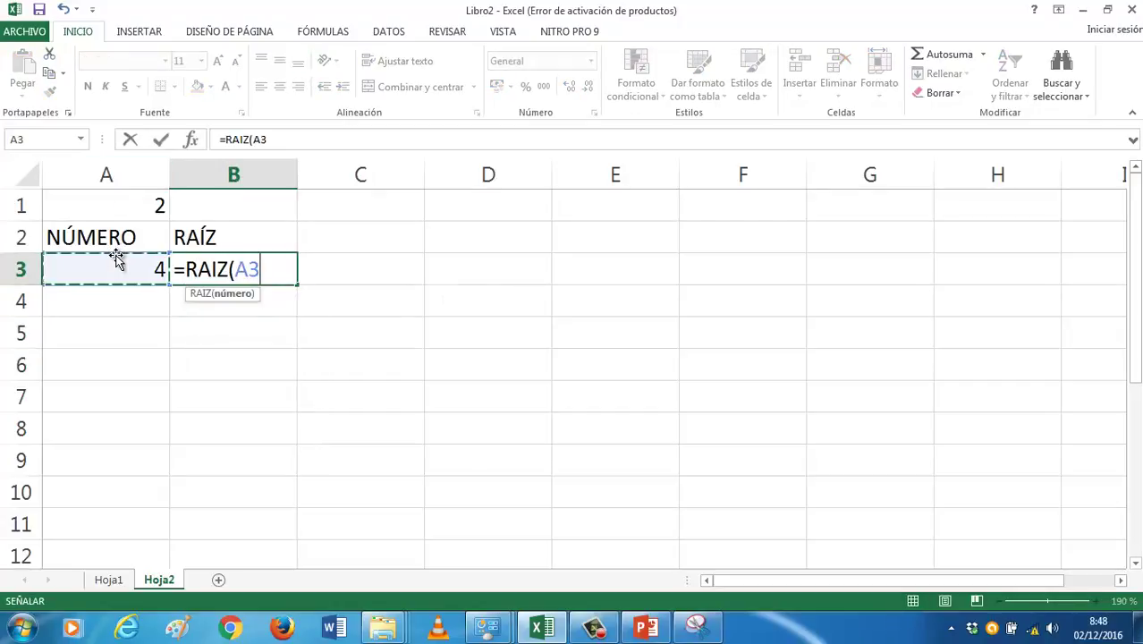
pyautogui.write(')')
pyautogui.press('Return')
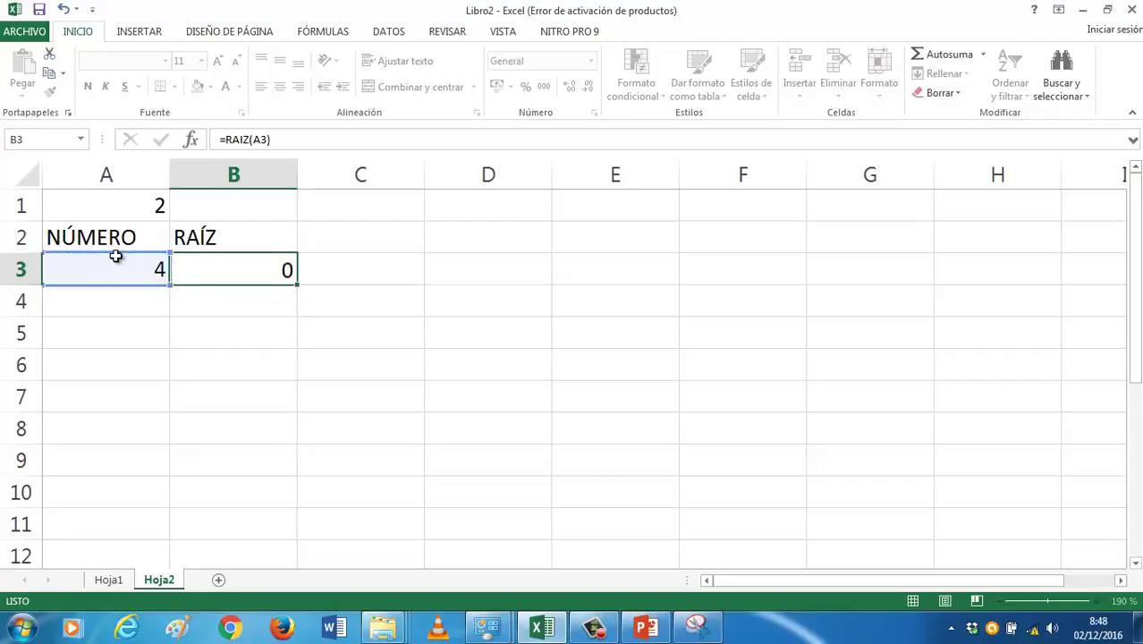
pyautogui.press('Return')
pyautogui.click(116, 256)
# Step: Enter 9, 16, 25 and 49 into A4:A7
pyautogui.press('Down')
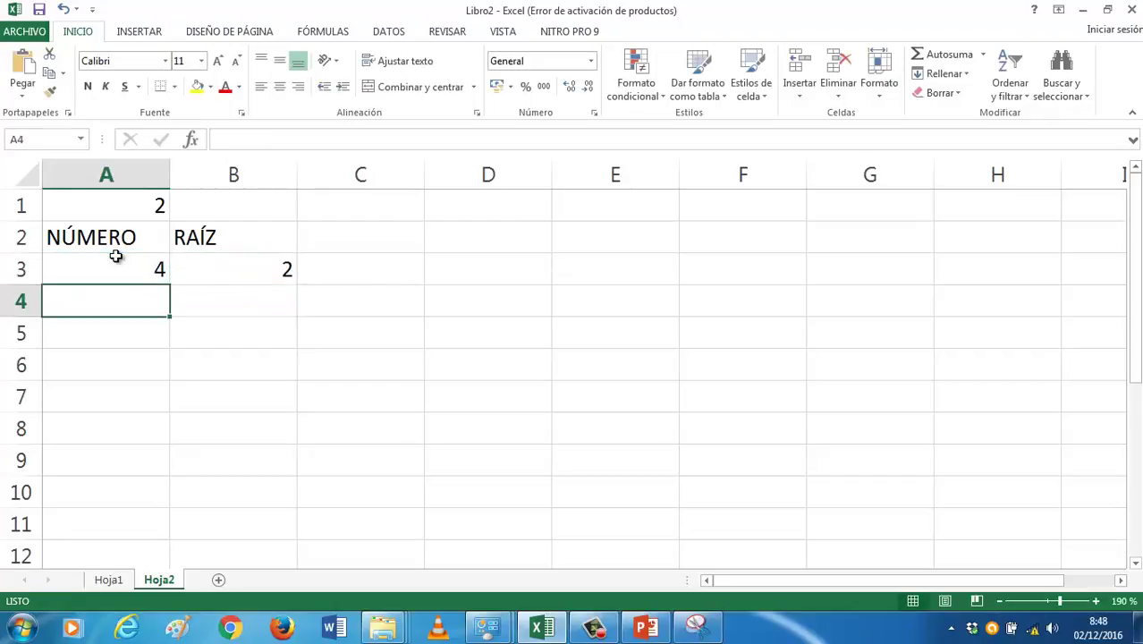
pyautogui.write('9')
pyautogui.press('Tab')
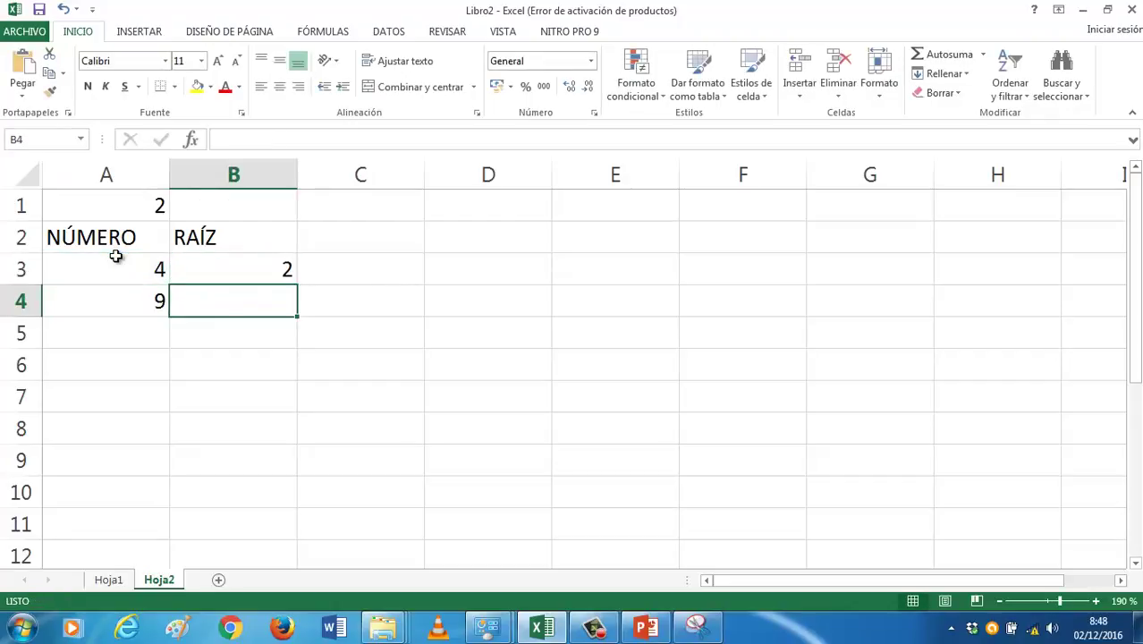
pyautogui.press('Left')
pyautogui.press('Down')
pyautogui.write('16')
pyautogui.press('Return')
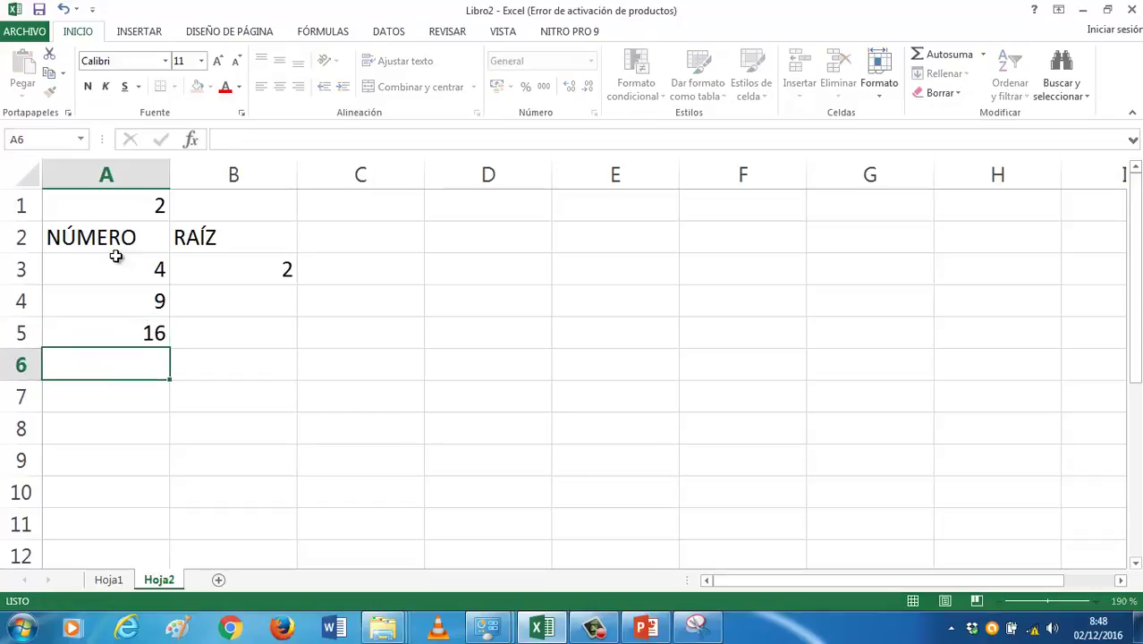
pyautogui.write('25')
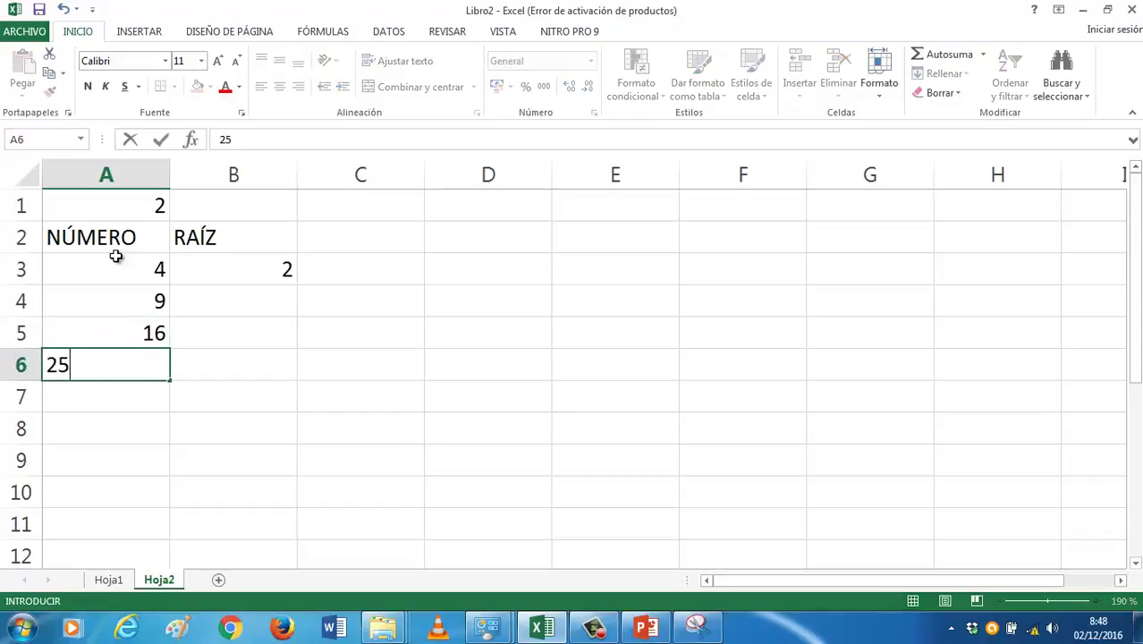
pyautogui.press('Return')
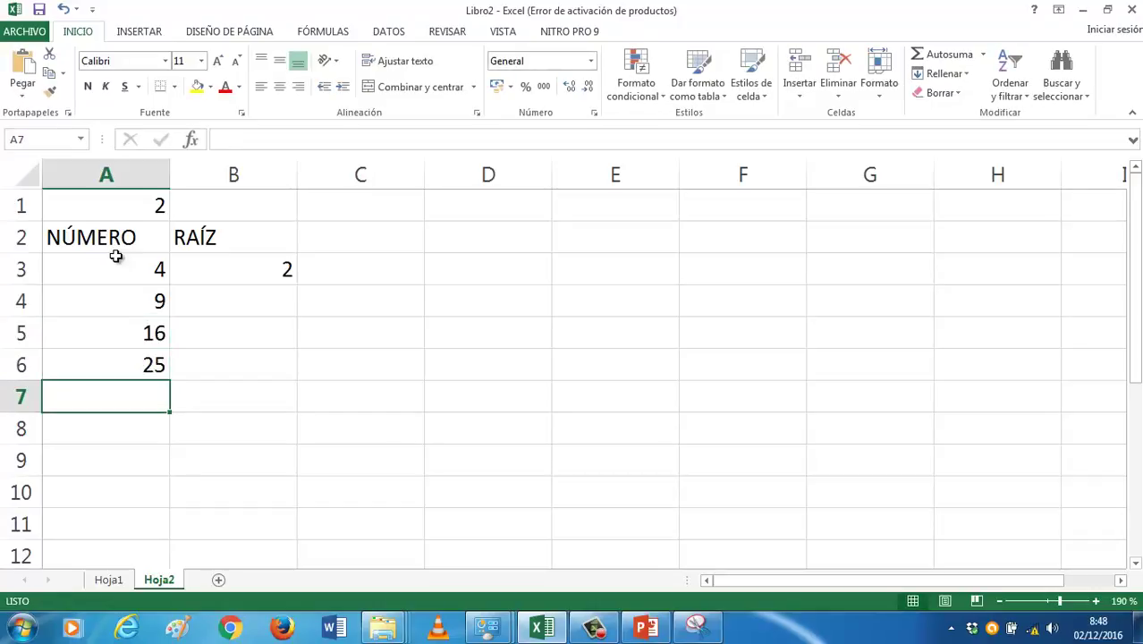
pyautogui.write('49')
pyautogui.press('Return')
# Step: Enter 64, 36, 81 and 100 into A8:A11
pyautogui.write('64')
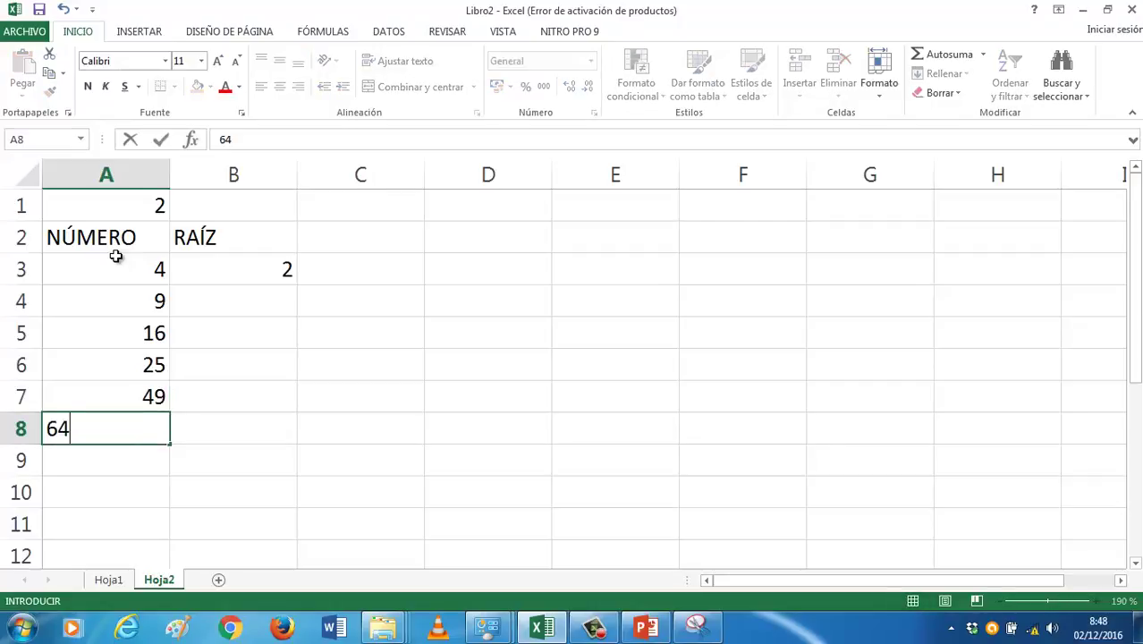
pyautogui.press('Return')
pyautogui.write('36')
pyautogui.press('Return')
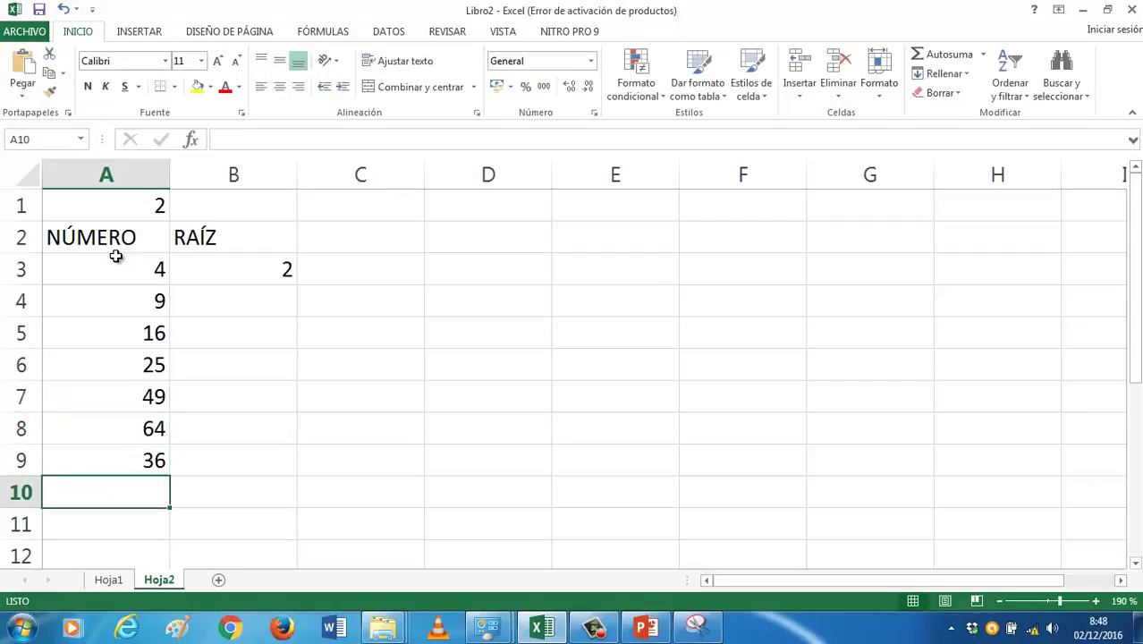
pyautogui.write('81')
pyautogui.press('Return')
pyautogui.write('1')
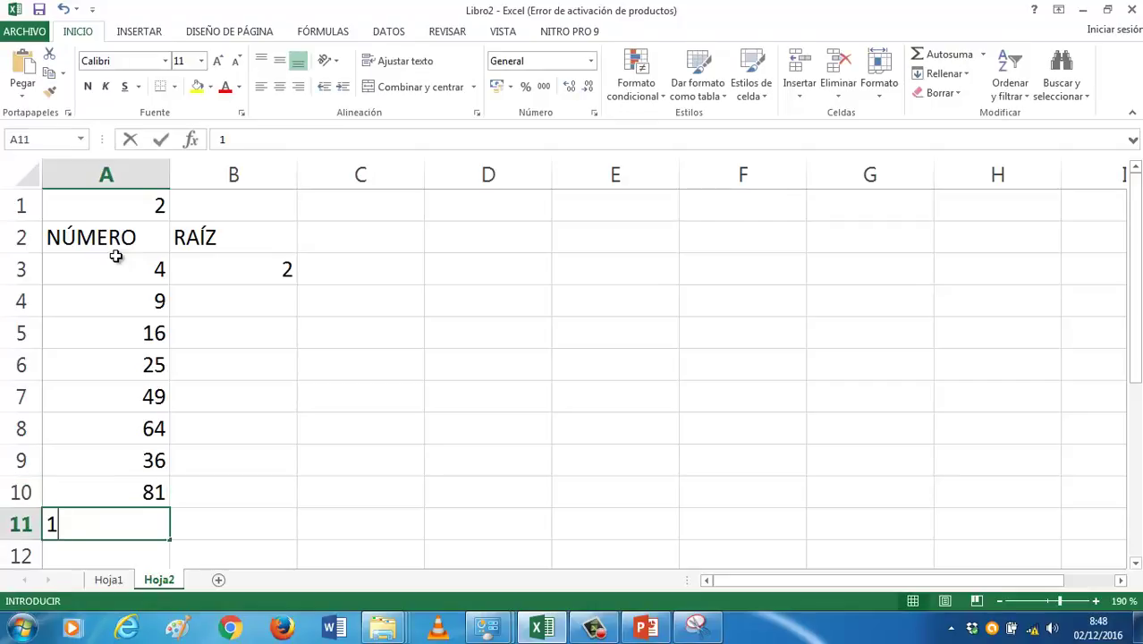
pyautogui.write('00')
pyautogui.press('Return')
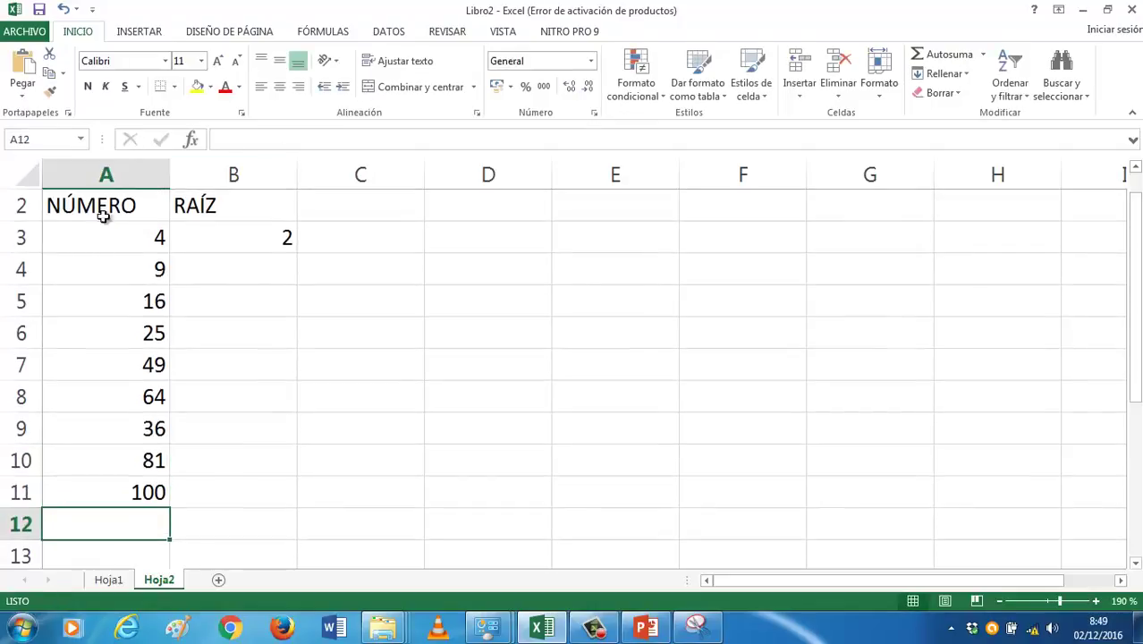
# Step: Fill the B3 square root formula down through B11, giving results 3 to 10
pyautogui.click(286, 237)
pyautogui.moveTo(296, 253)
pyautogui.mouseDown()
pyautogui.moveTo(294, 500)
pyautogui.moveTo(283, 506)
pyautogui.mouseUp()
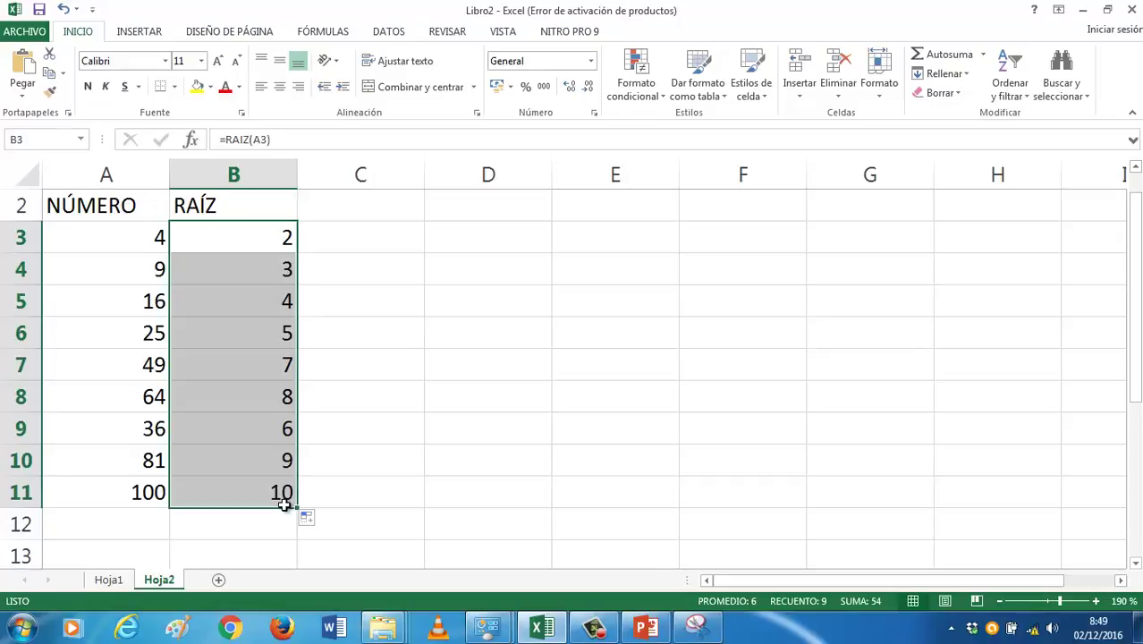
pyautogui.click(355, 492)
pyautogui.scroll(1, 355, 483)
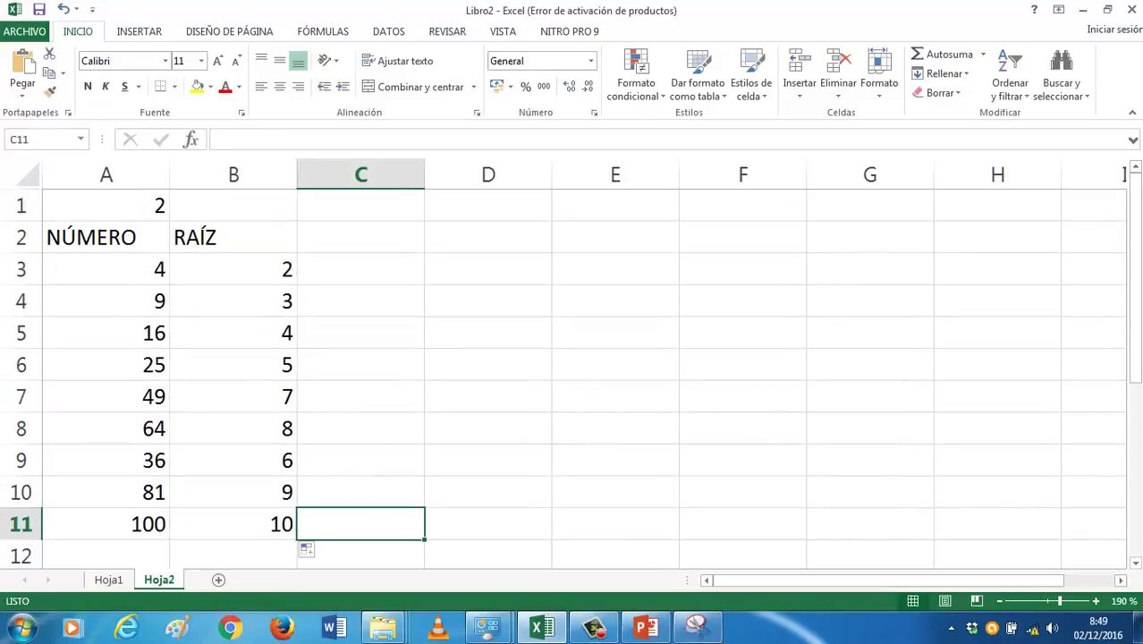